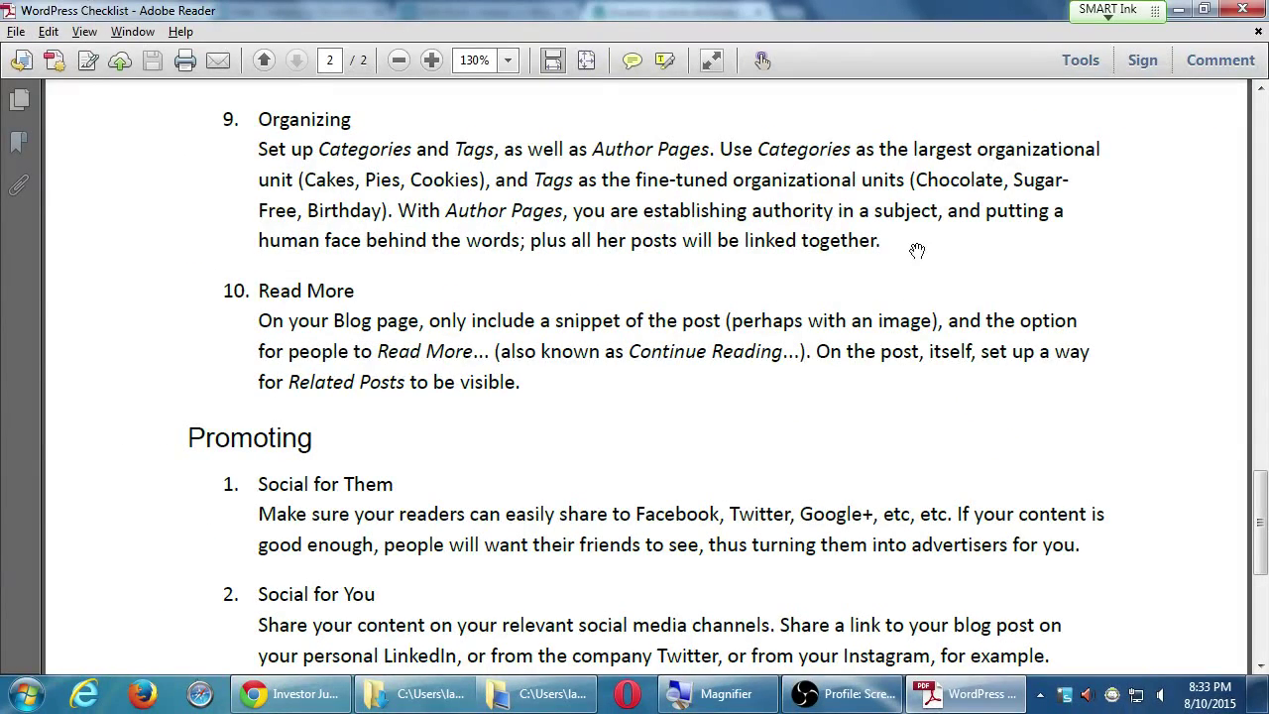
# - Switch from the checklist to the draft post in Chrome and review its categories, tags and author settings
pyautogui.moveTo(680, 179)
pyautogui.mouseDown()
pyautogui.moveTo(680, 204)
pyautogui.moveTo(683, 169)
pyautogui.mouseUp()
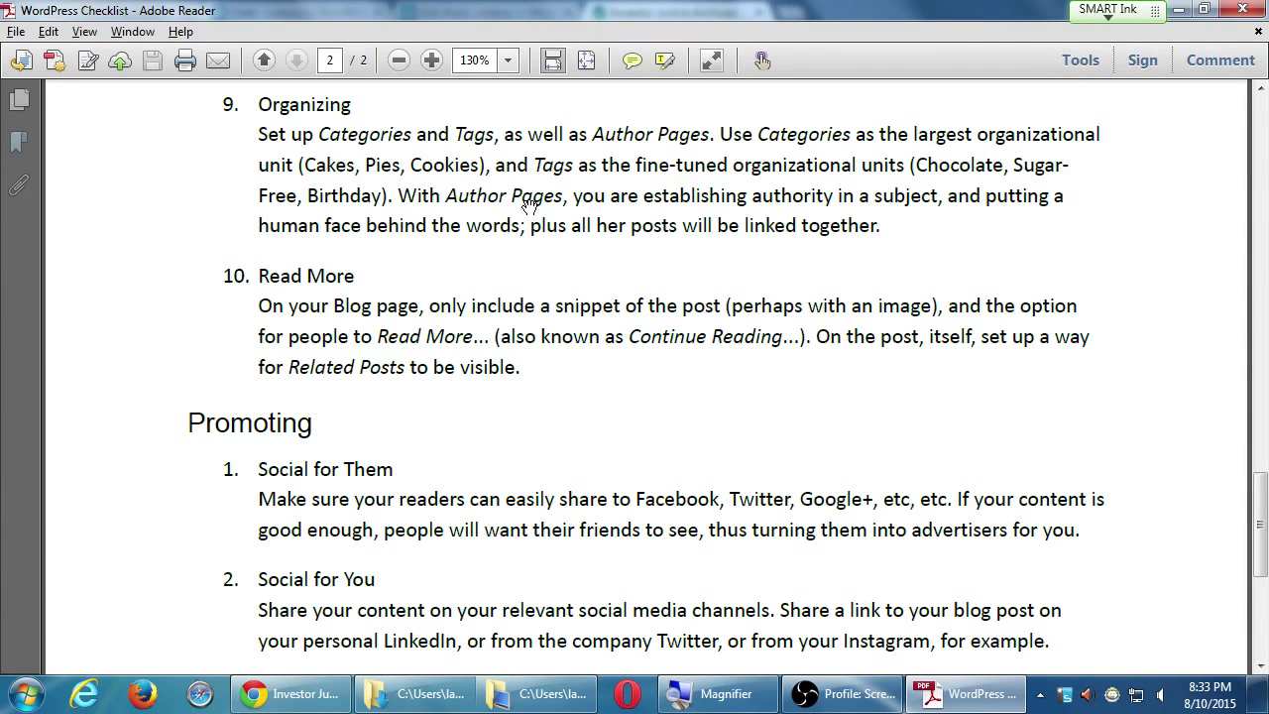
pyautogui.click(337, 694)
pyautogui.click(436, 13)
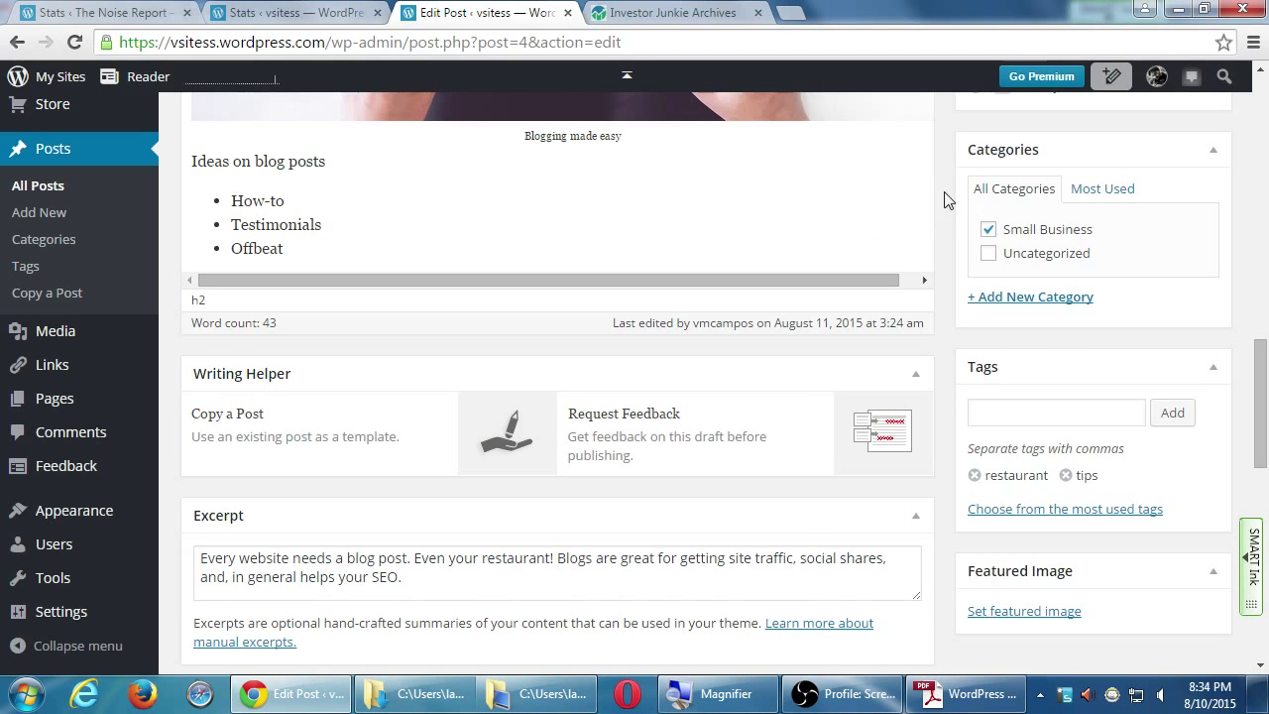
pyautogui.moveTo(1259, 396); pyautogui.dragTo(1255, 552)
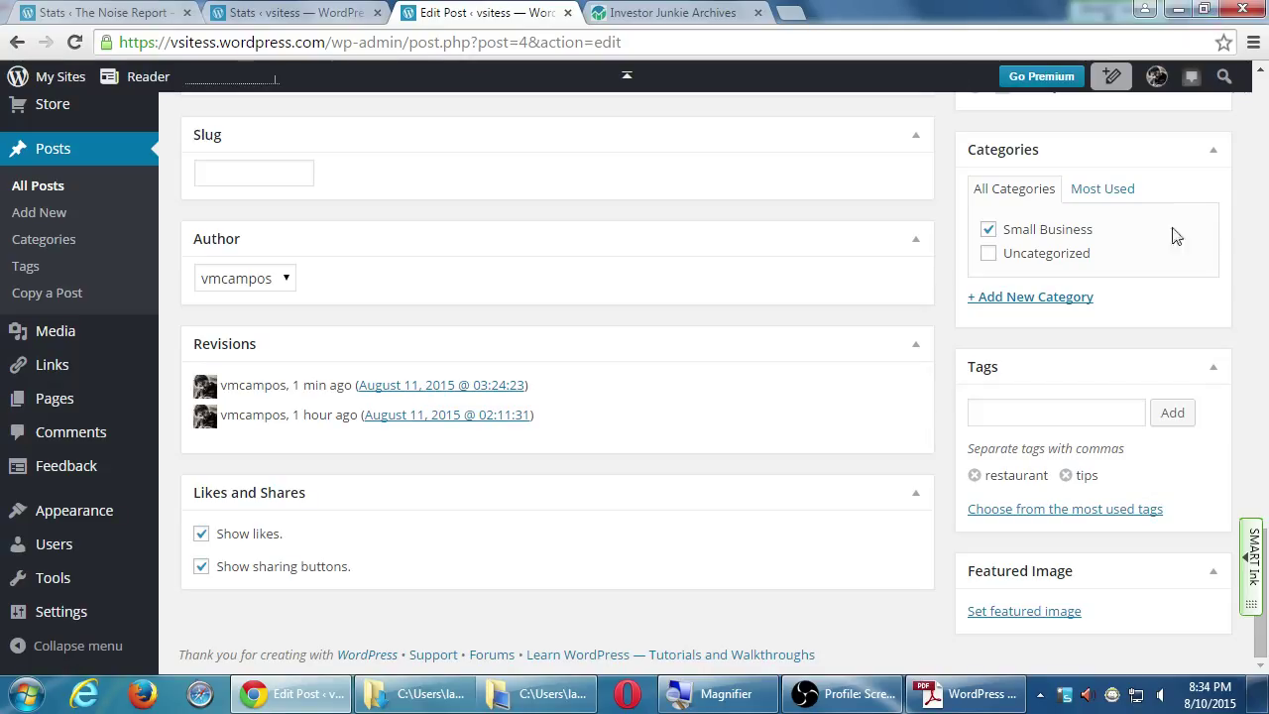
pyautogui.click(1263, 92)
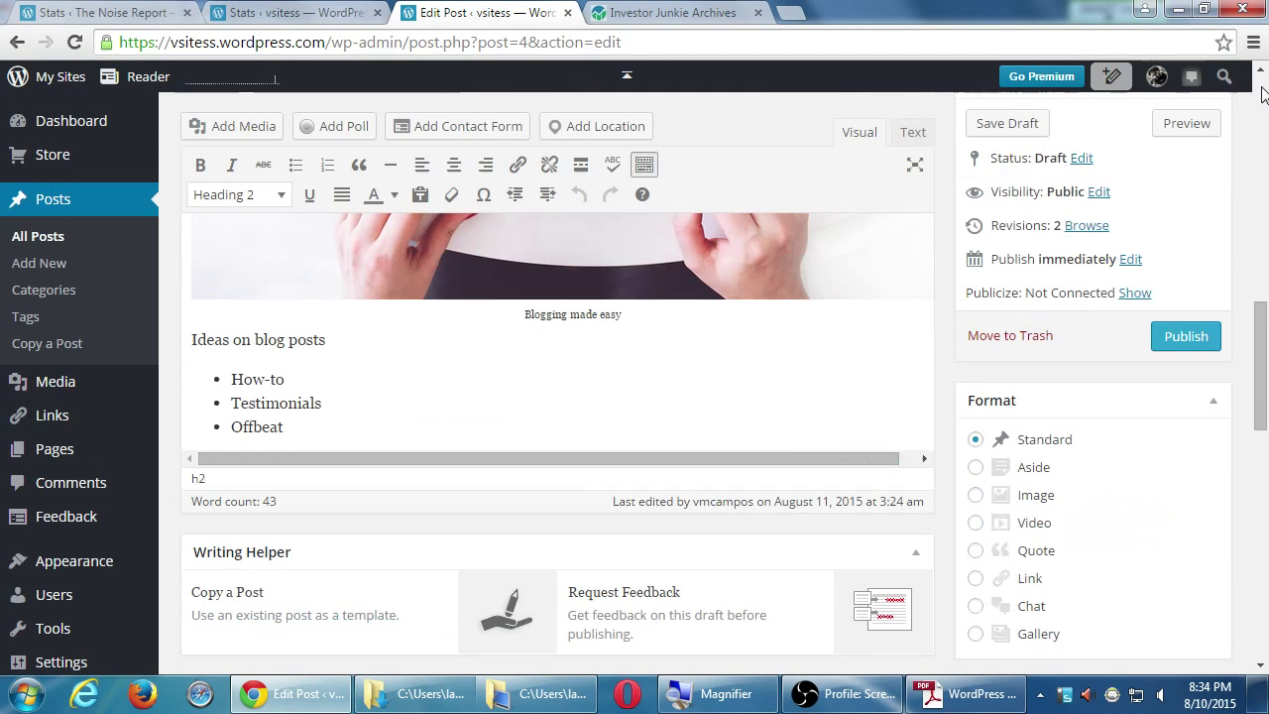
pyautogui.click(1263, 94)
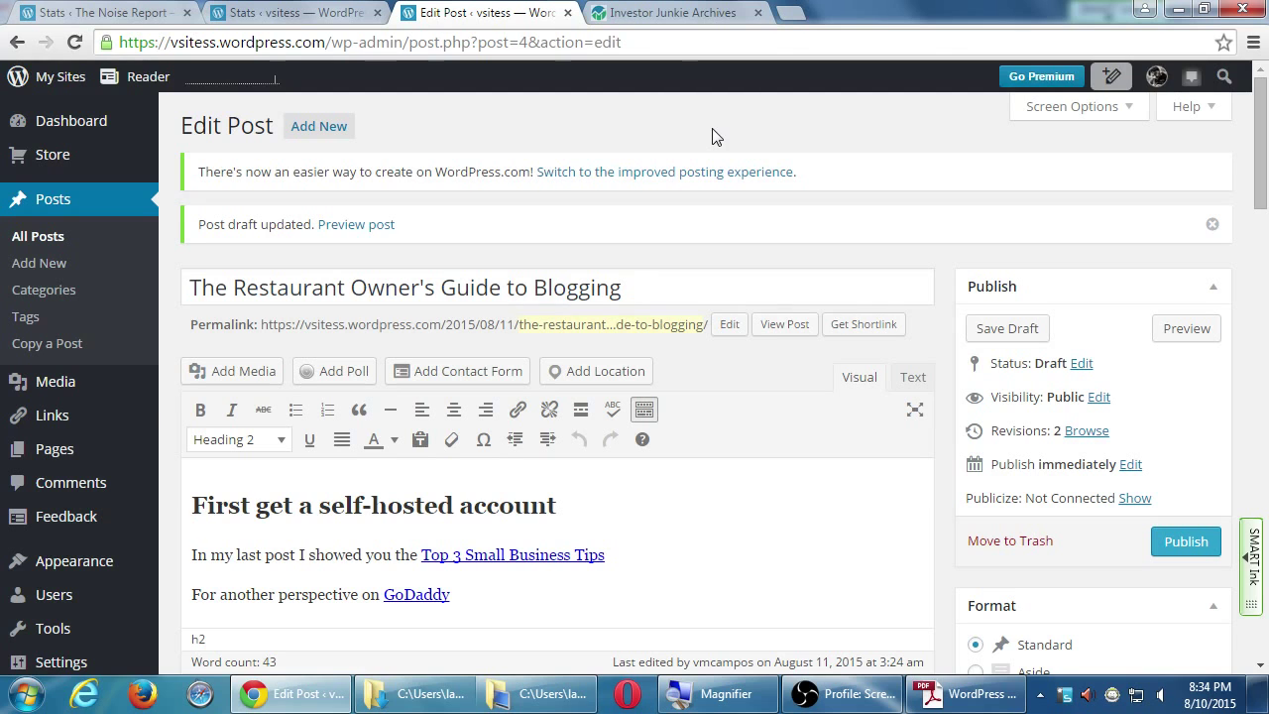
# - Recheck the Organizing item in the checklist, save the draft post, and open the My Profile page under Users
pyautogui.click(952, 694)
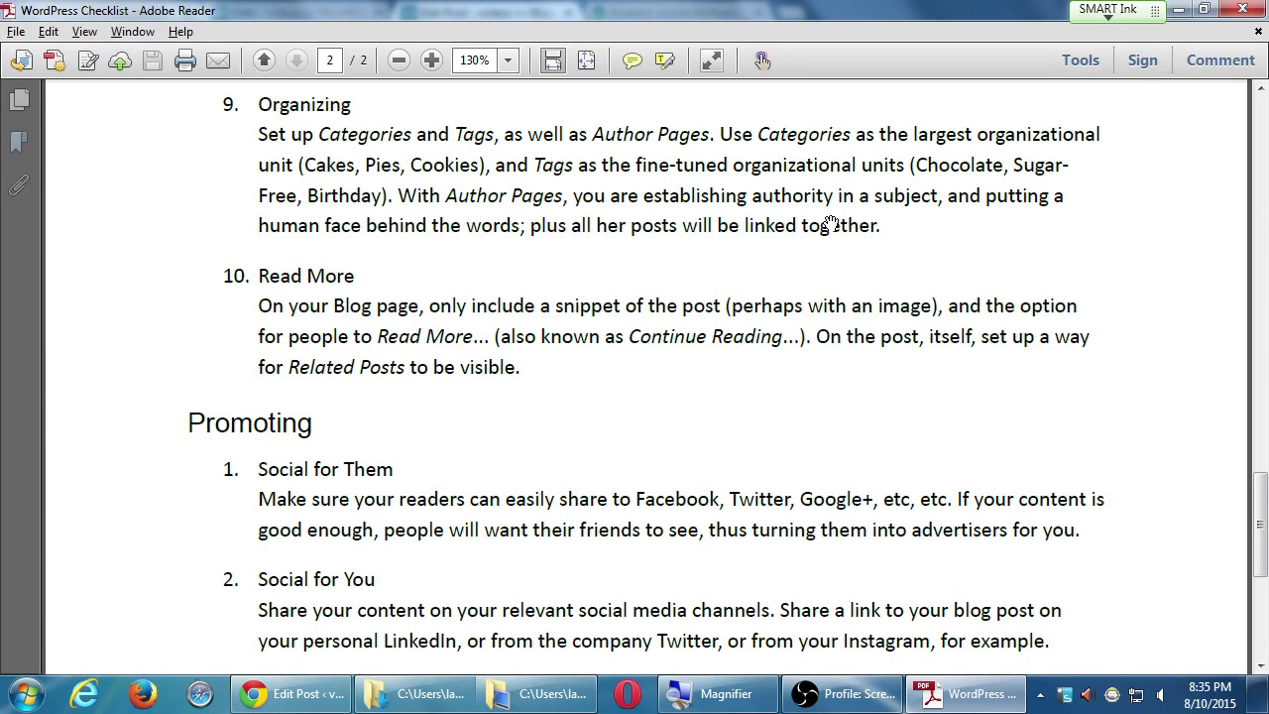
pyautogui.hotkey('alt', 'Tab')
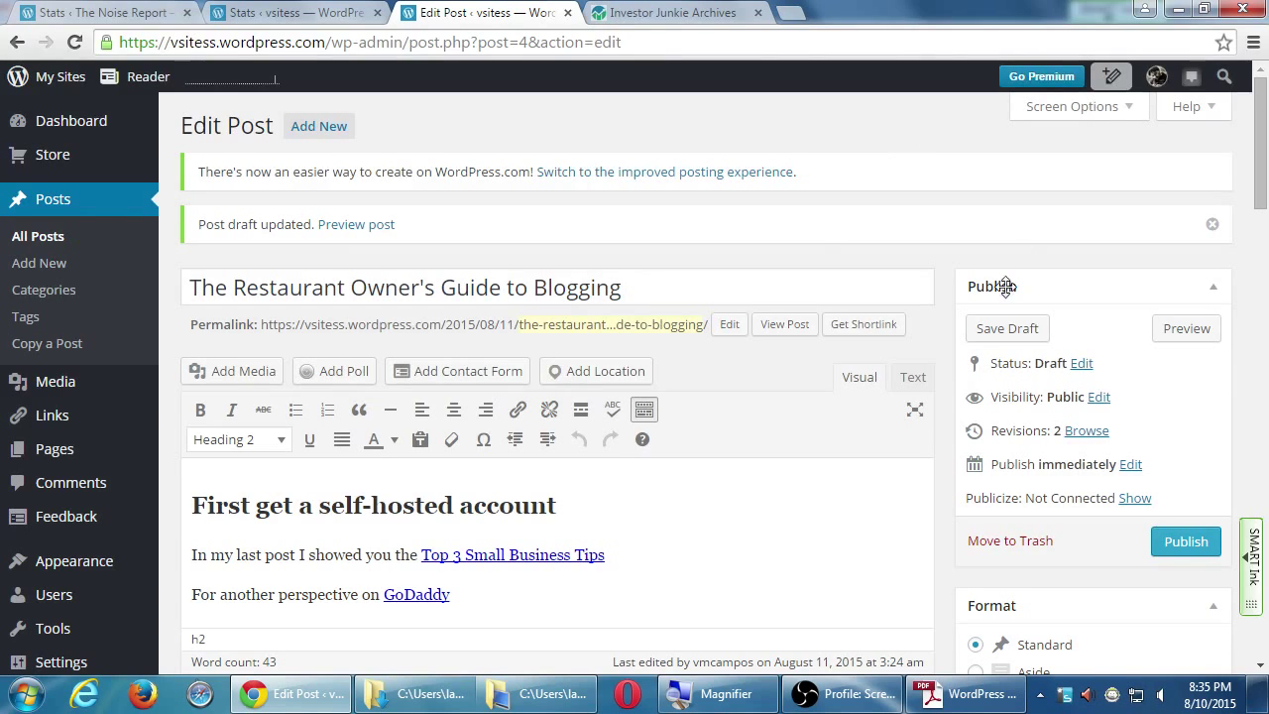
pyautogui.click(1000, 336)
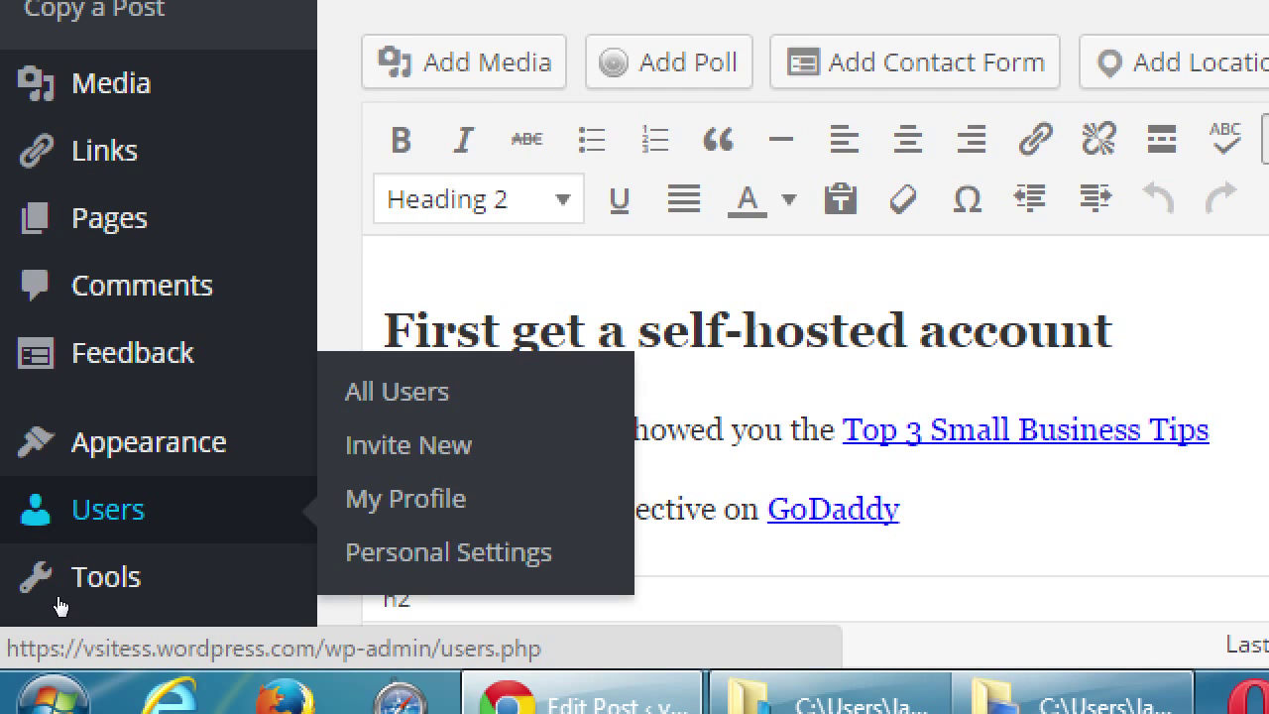
pyautogui.press('Tab')
pyautogui.press('Tab')
pyautogui.press('Tab')
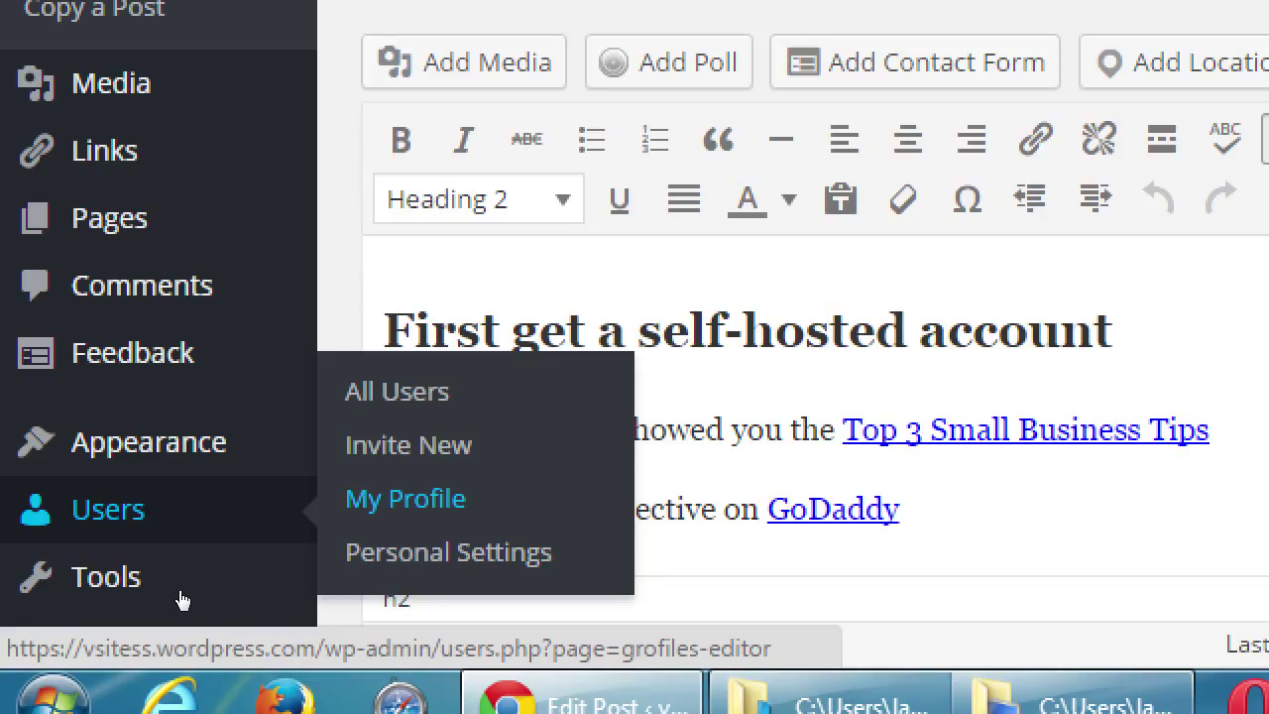
pyautogui.press('Return')
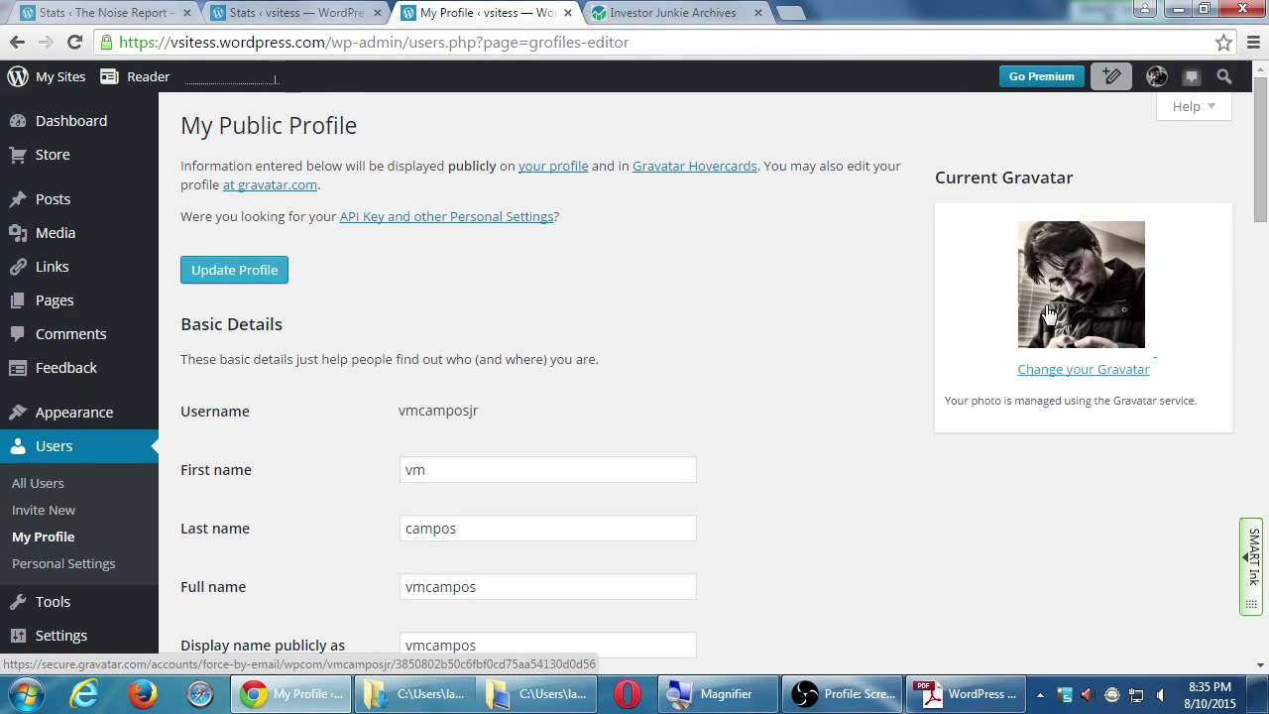
# - Examine the public profile's basic details, contact fields, photos, links and verified external services
pyautogui.scroll(-3, 798, 394)
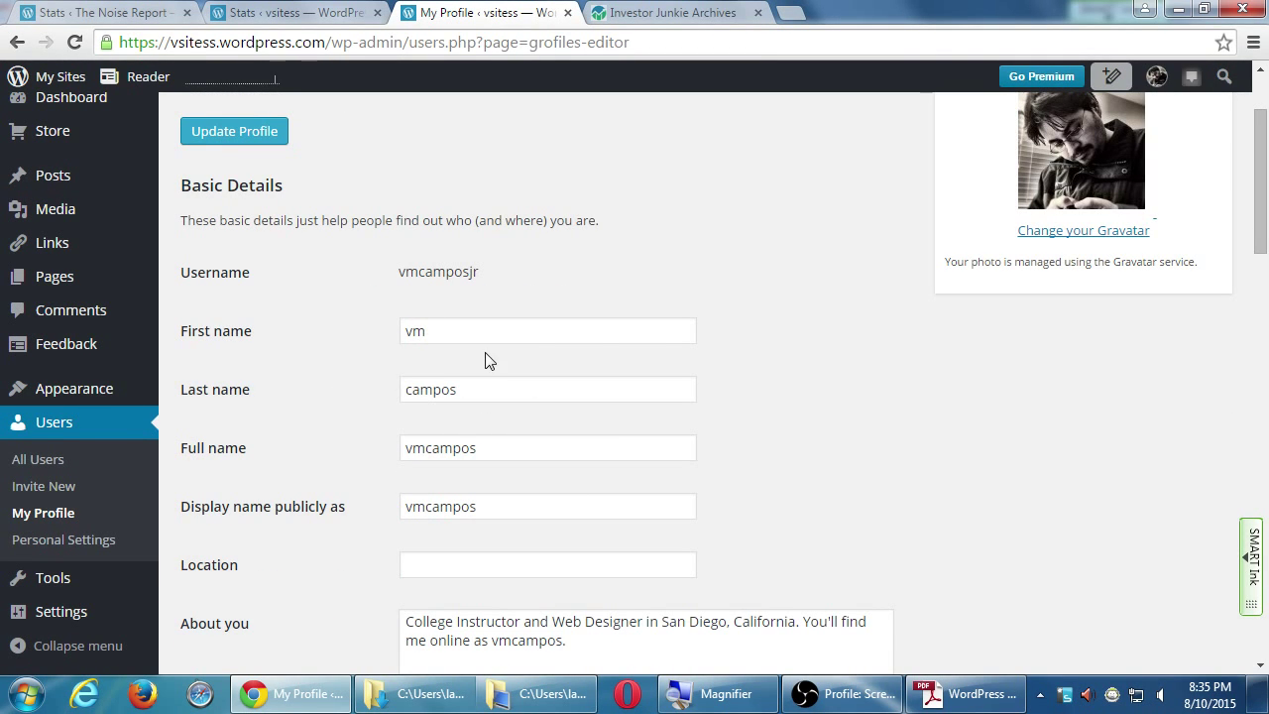
pyautogui.scroll(-4, 482, 395)
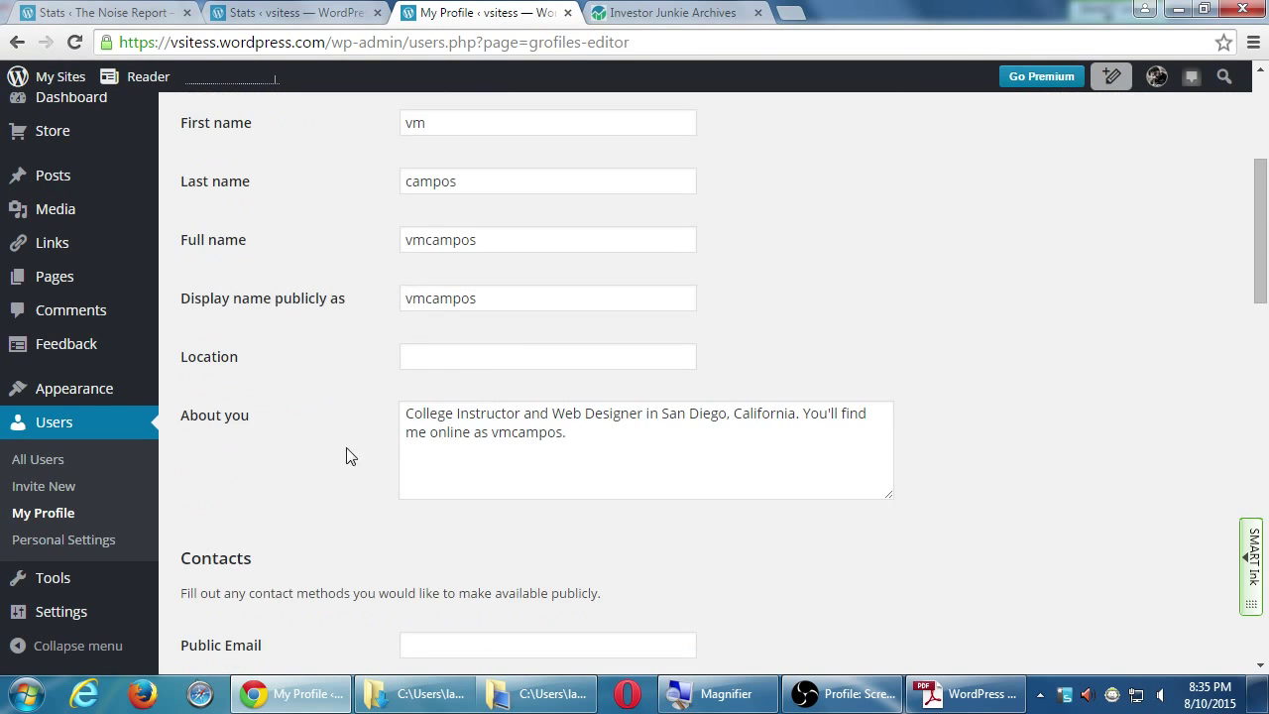
pyautogui.scroll(3, 326, 346)
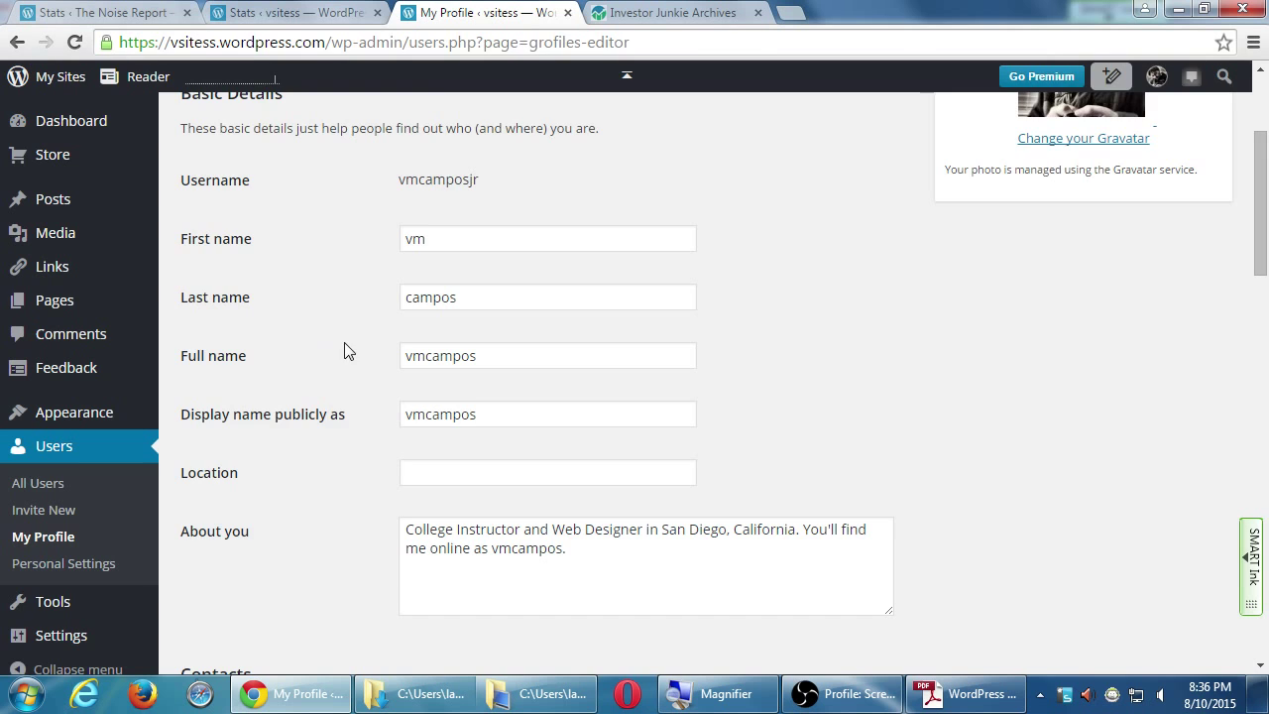
pyautogui.scroll(-5, 371, 359)
pyautogui.scroll(-3, 380, 360)
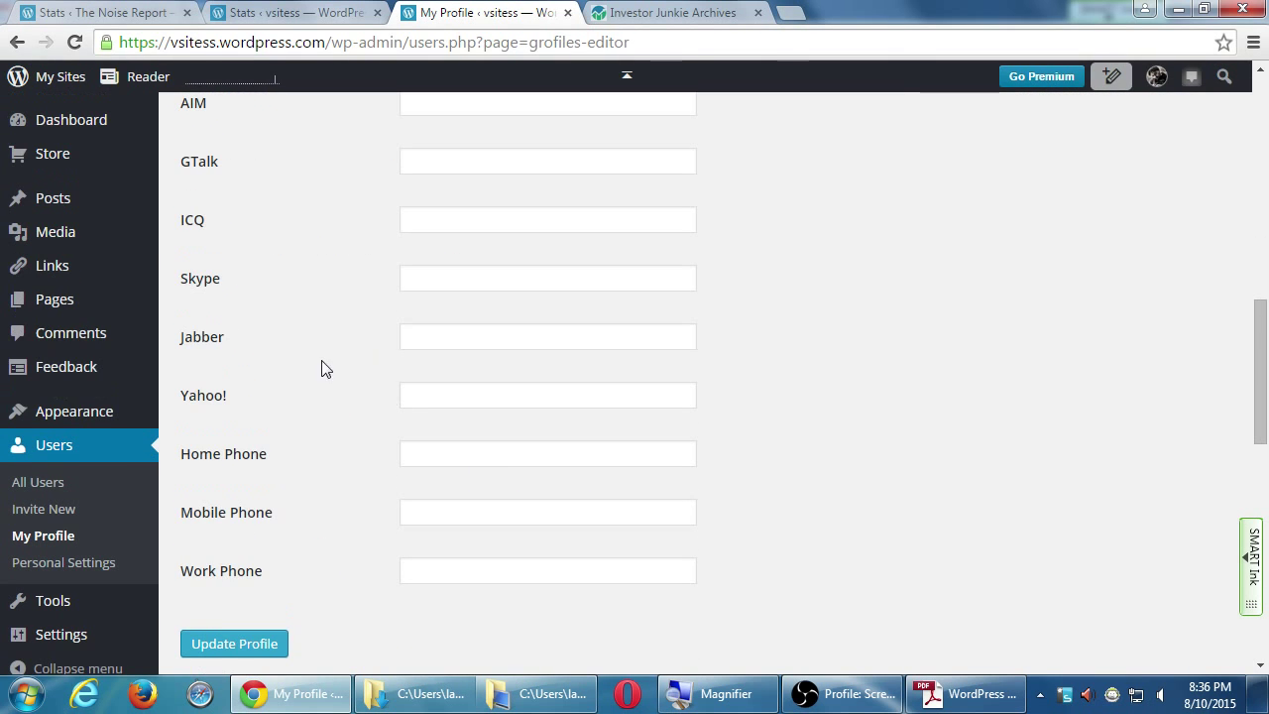
pyautogui.scroll(1, 373, 422)
pyautogui.scroll(-2, 354, 470)
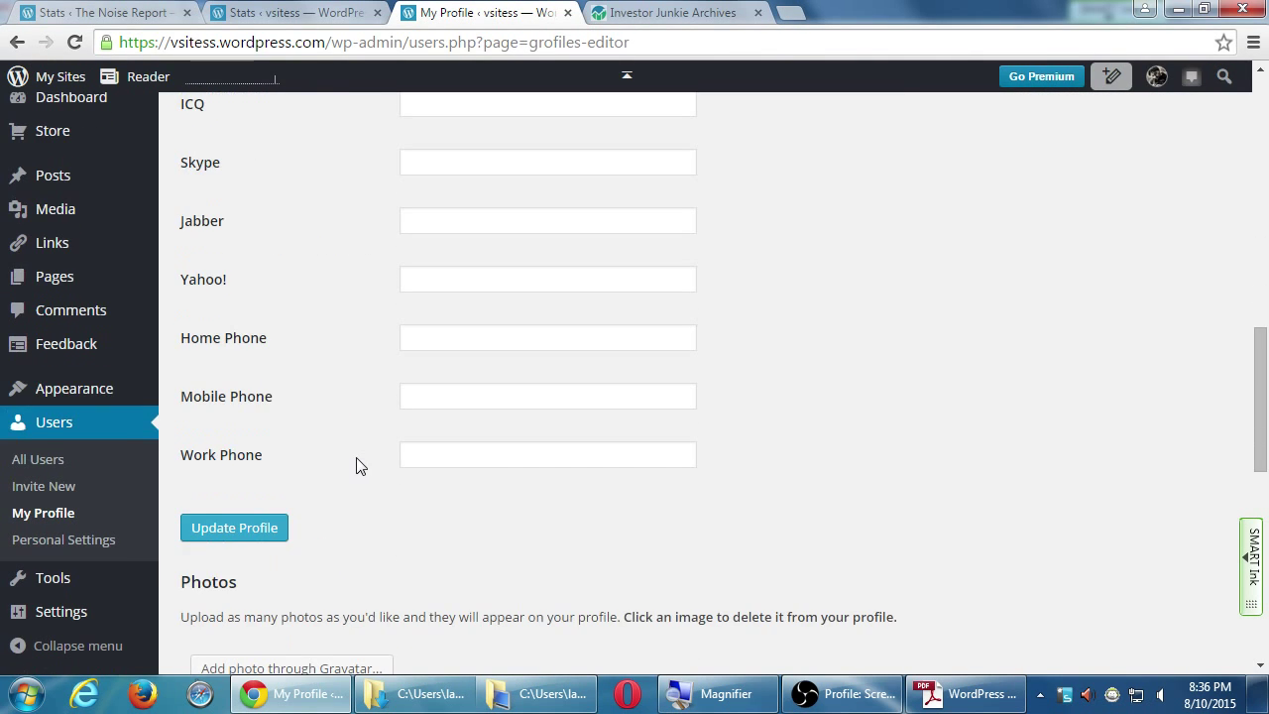
pyautogui.scroll(-2, 360, 445)
pyautogui.scroll(-2, 383, 443)
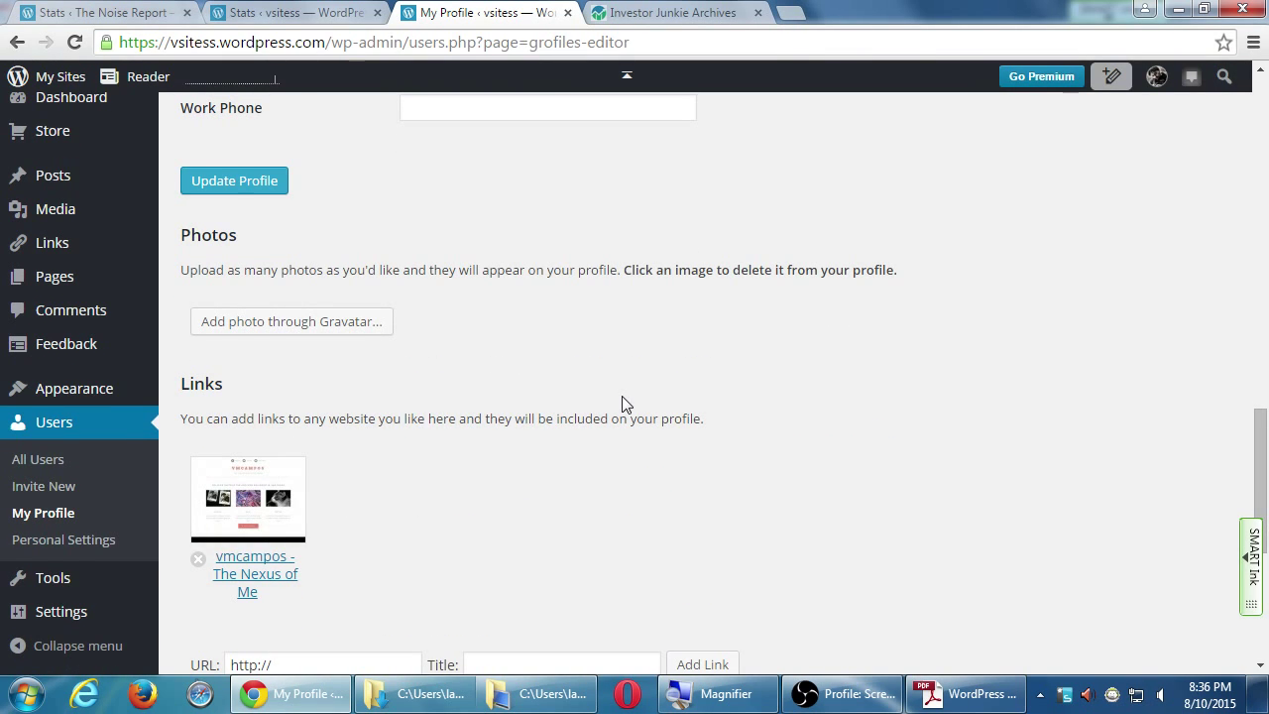
pyautogui.scroll(-4, 614, 370)
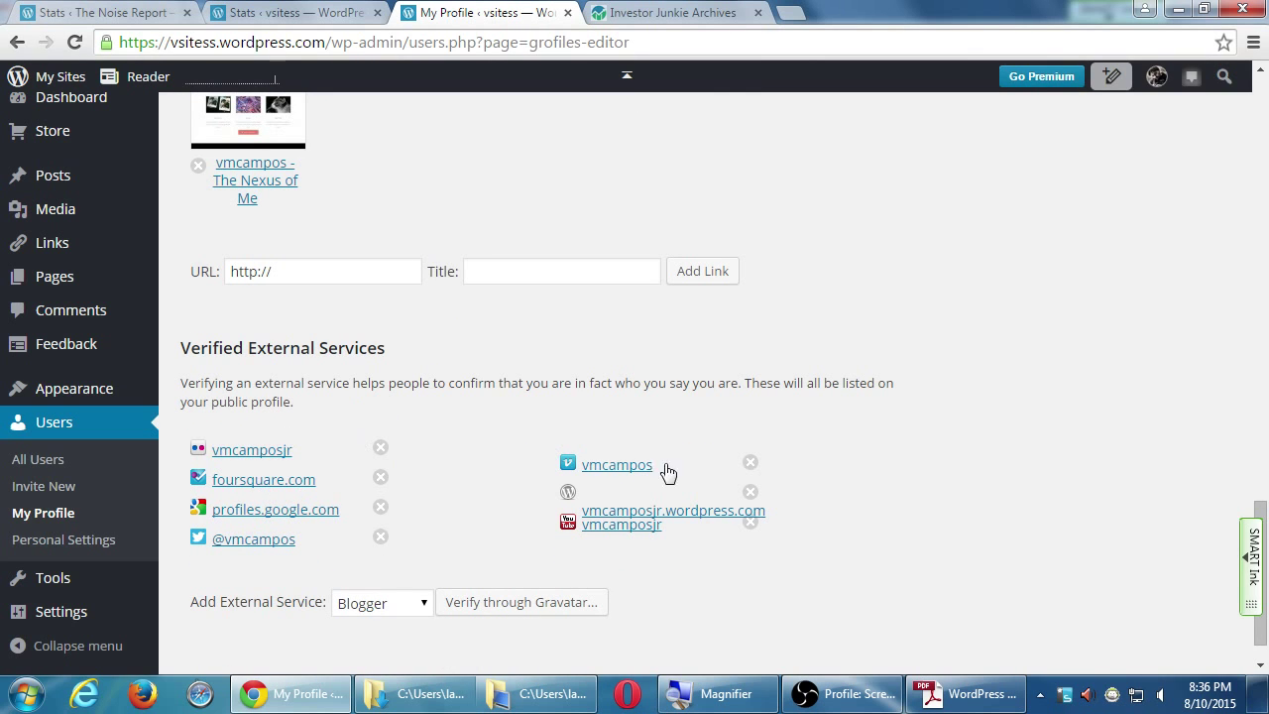
pyautogui.scroll(-1, 411, 436)
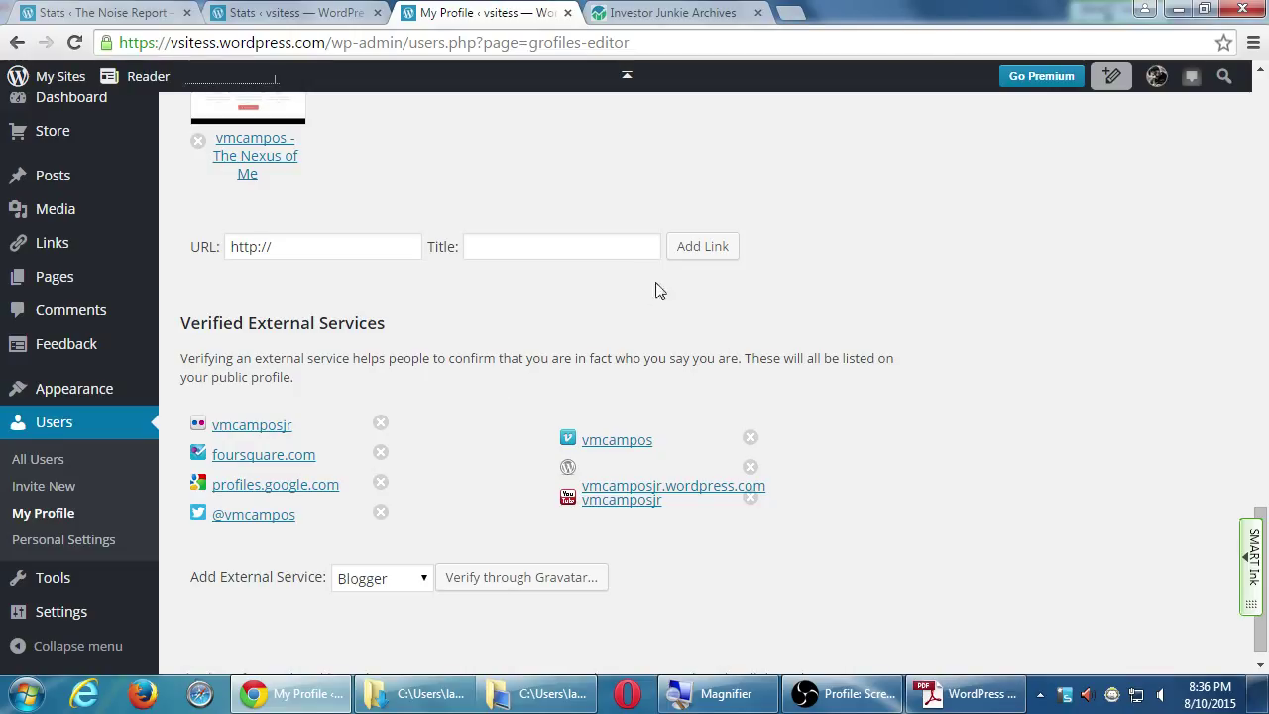
# - View the verified profiles.google.com link in a separate tab and close that tab
pyautogui.middleClick(278, 495)
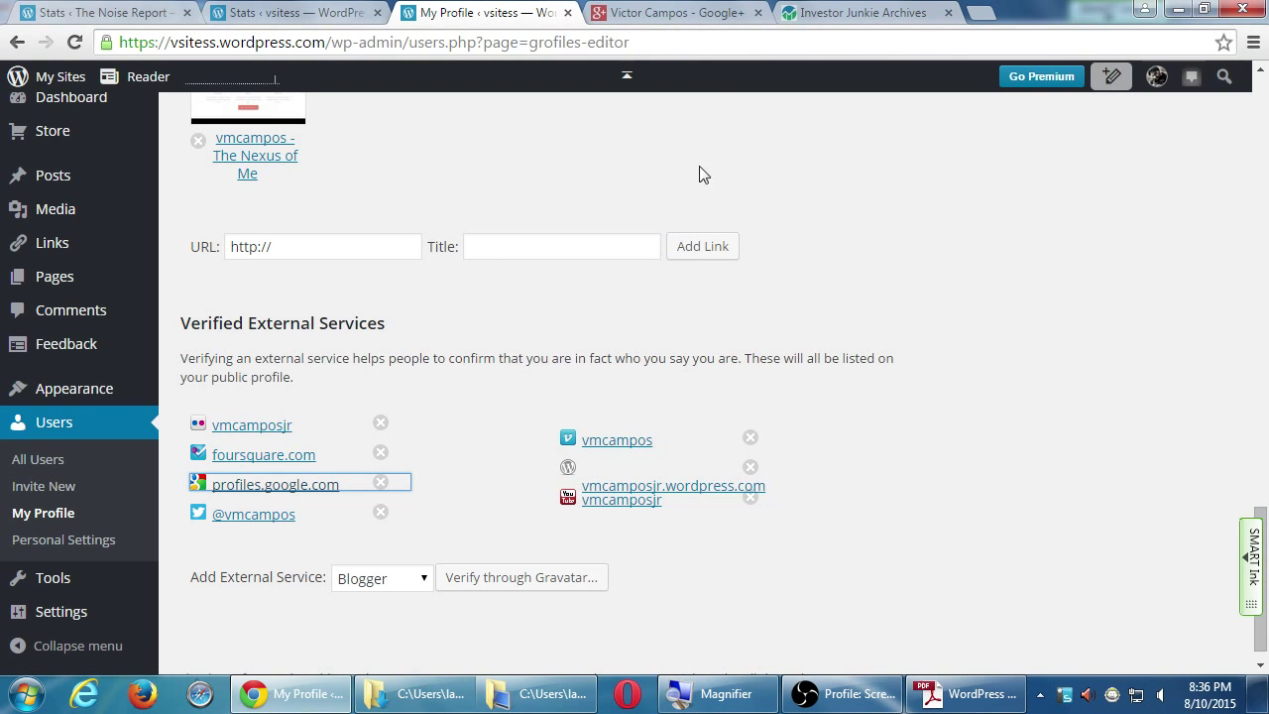
pyautogui.click(683, 12)
pyautogui.click(546, 11)
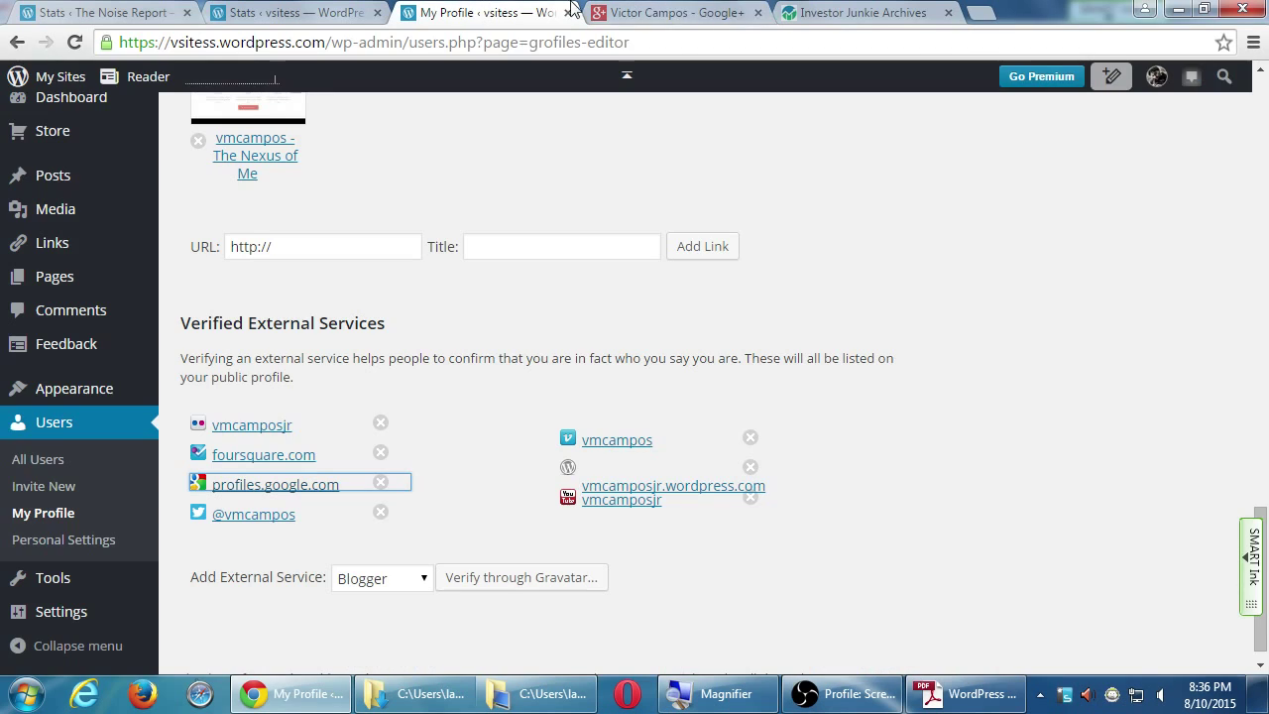
pyautogui.click(757, 12)
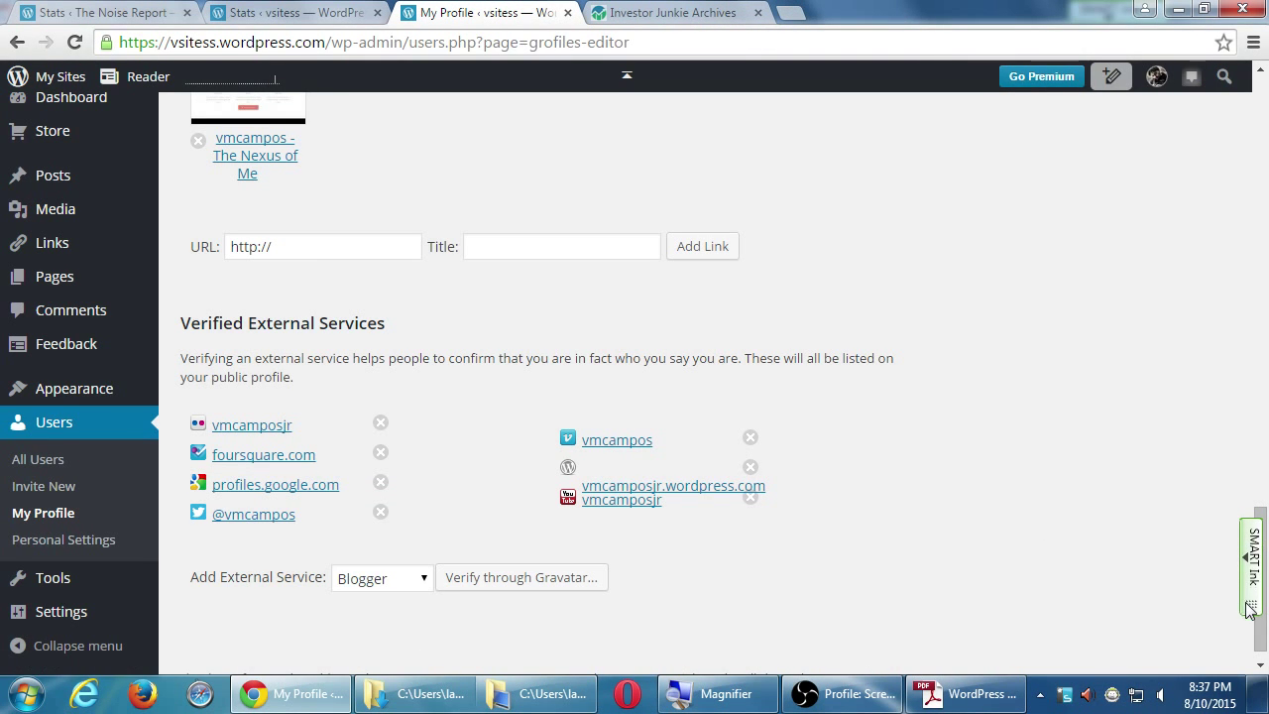
pyautogui.moveTo(1254, 543); pyautogui.dragTo(1254, 589)
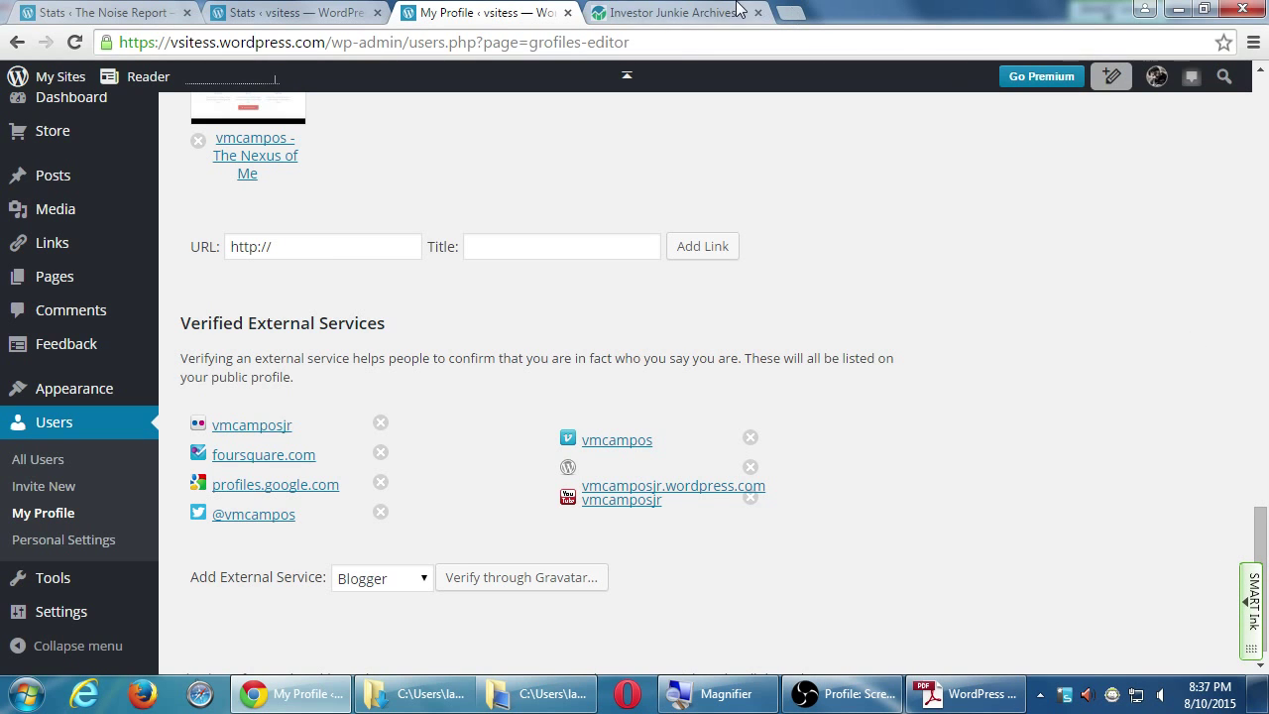
# - Return to the Investor Junkie home page and open the site's Articles page
pyautogui.click(694, 12)
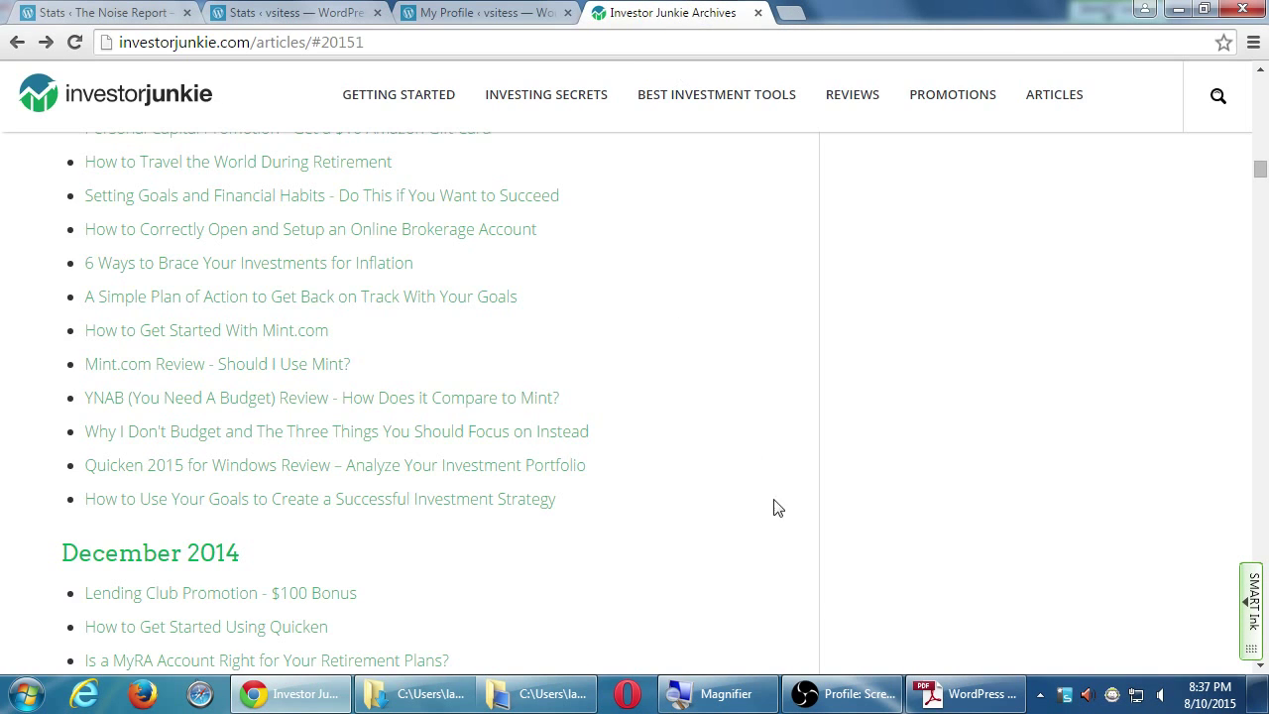
pyautogui.hotkey('alt', 'Left')
pyautogui.hotkey('alt', 'Left')
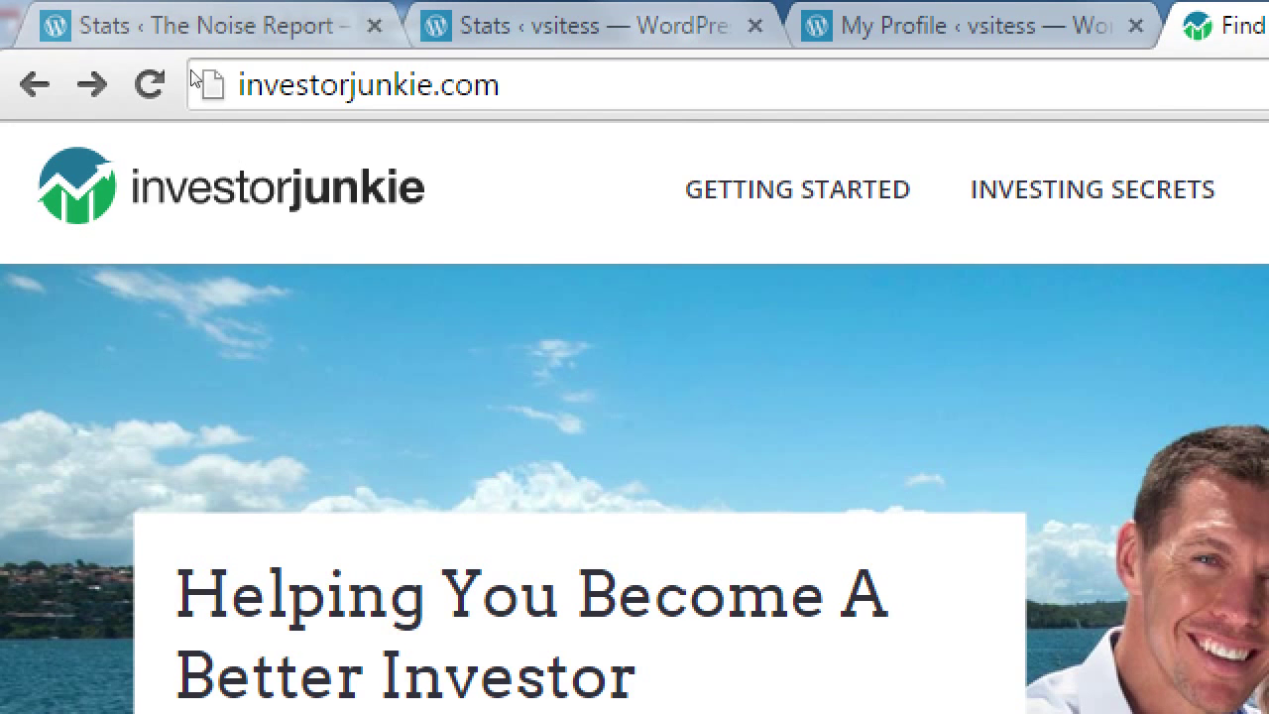
pyautogui.click(260, 44)
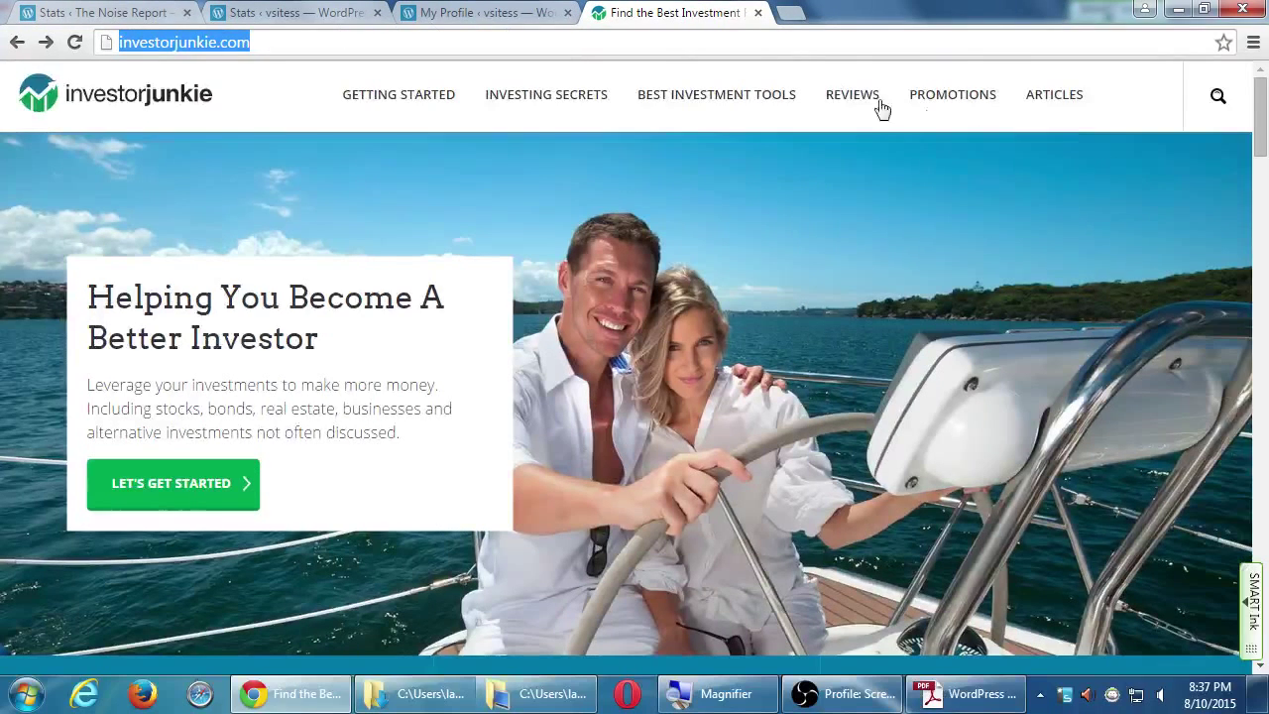
pyautogui.click(1045, 104)
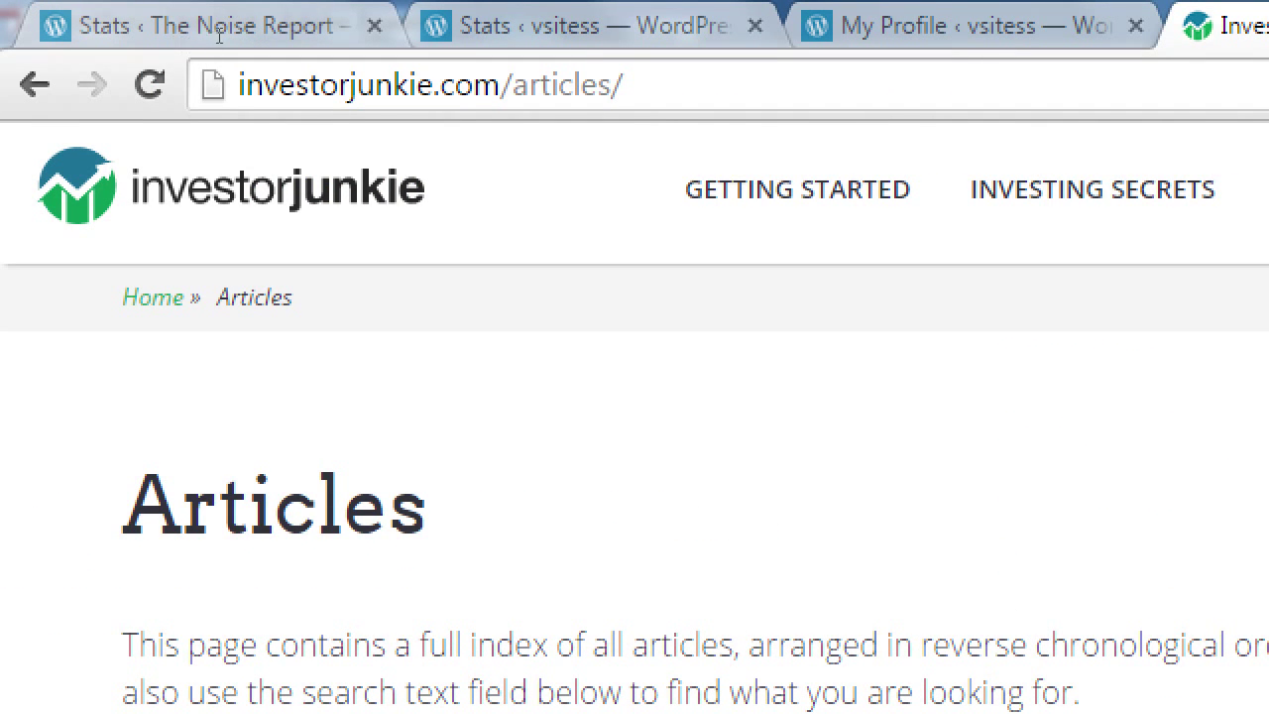
# - Try loading investorjunkie.com/blog/ by replacing "articles" in the address, and go back to the Articles page
pyautogui.hotkey('ctrl', 'l')
pyautogui.press('End')
pyautogui.press('Left')
pyautogui.hotkey('ctrl', 'shift', 'Left')
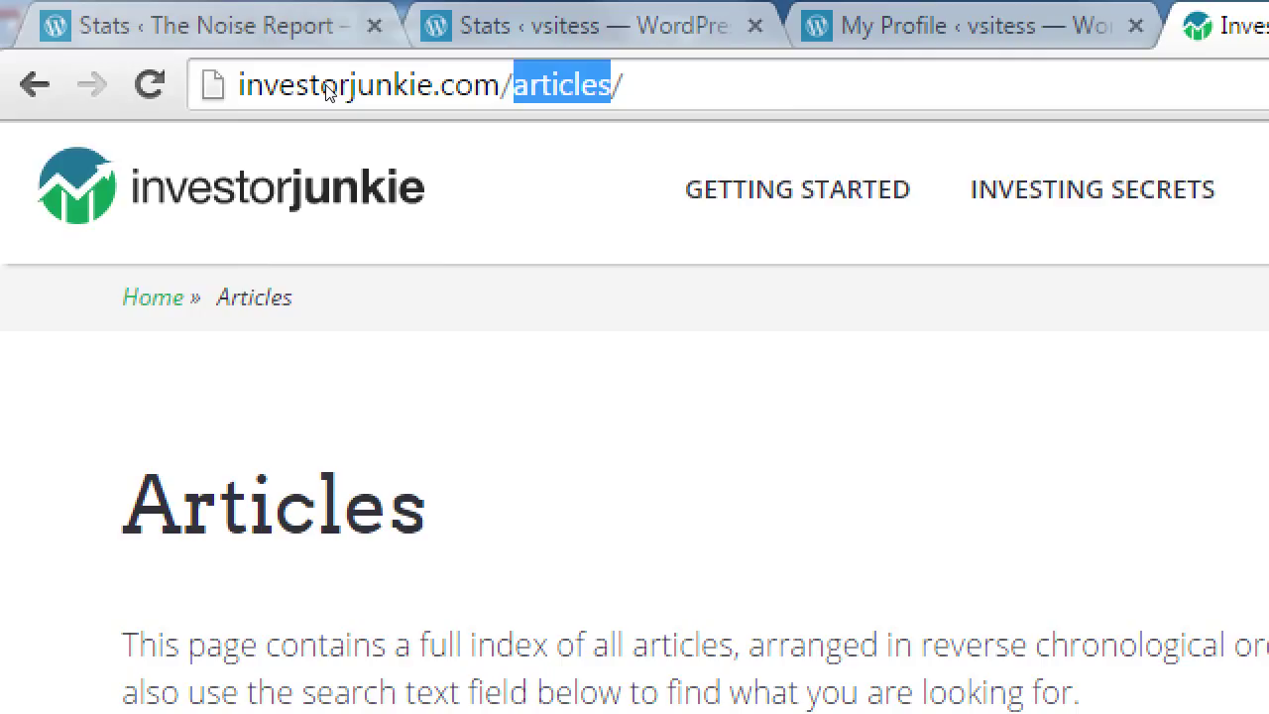
pyautogui.write('blog')
pyautogui.press('Return')
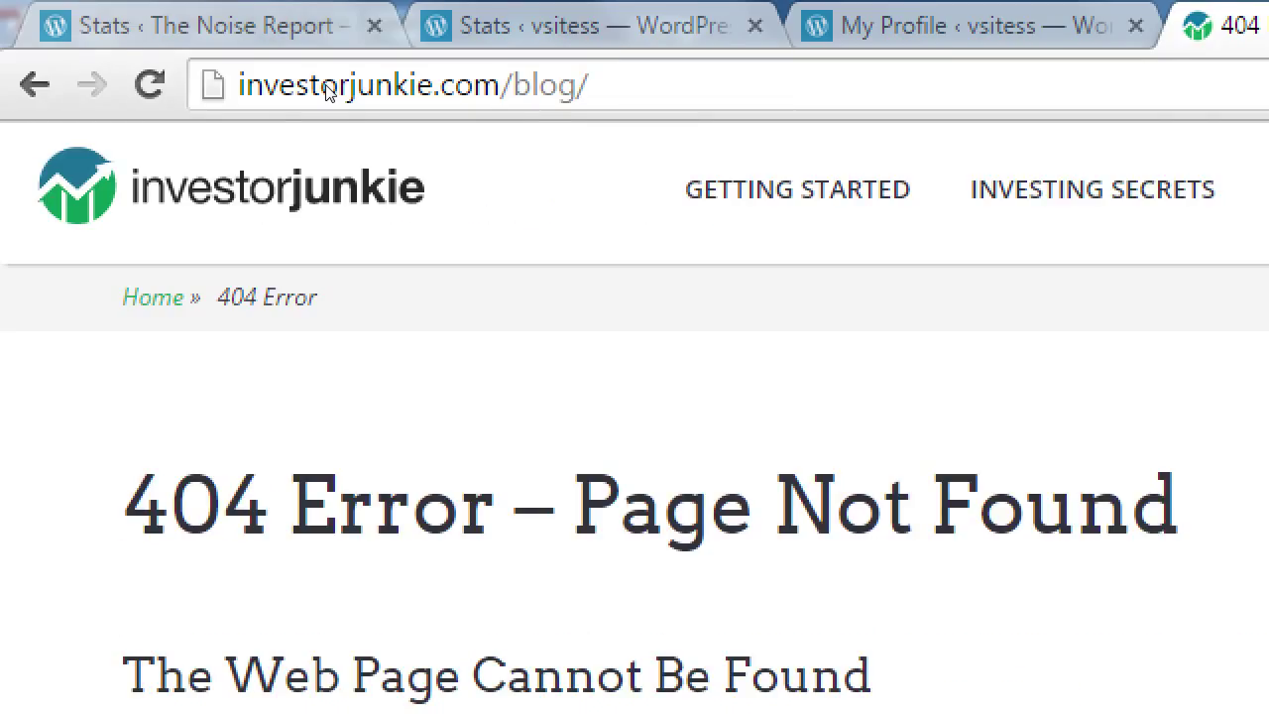
pyautogui.hotkey('alt', 'Left')
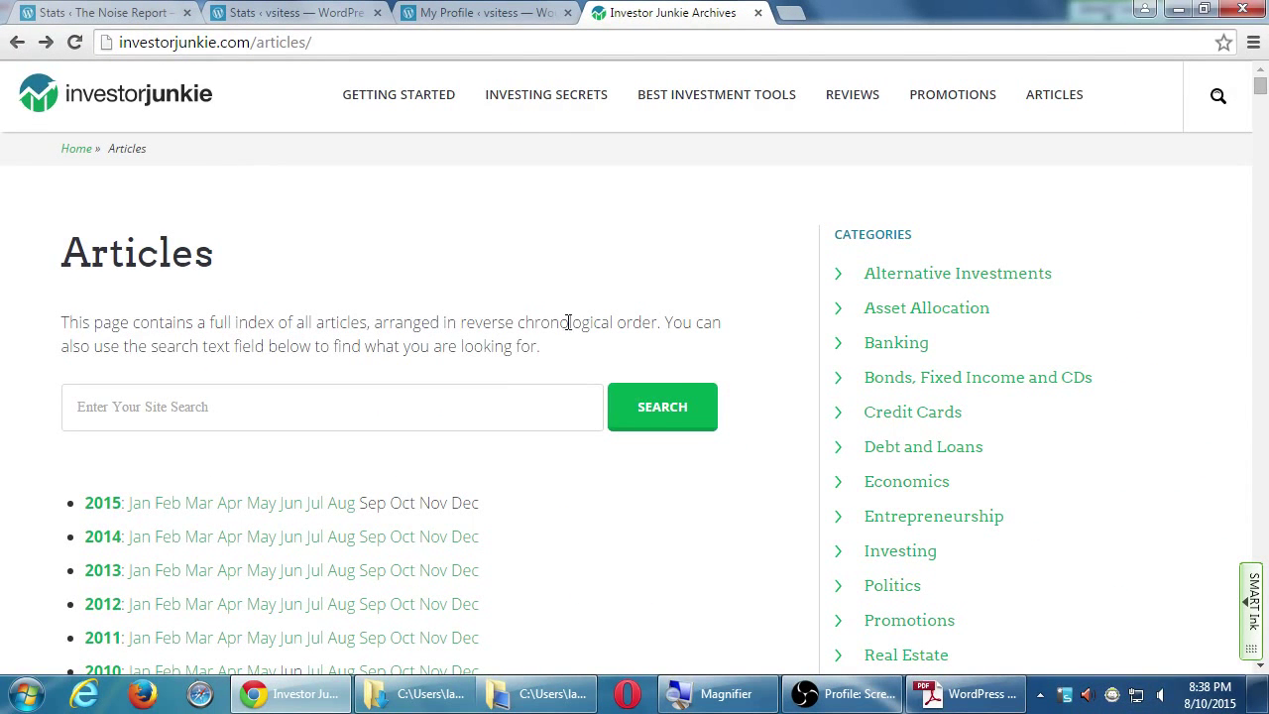
# - Look through the Categories list on the Articles page and open the Taxes category
pyautogui.doubleClick(843, 234)
pyautogui.click(1025, 231)
pyautogui.scroll(-1, 1202, 349)
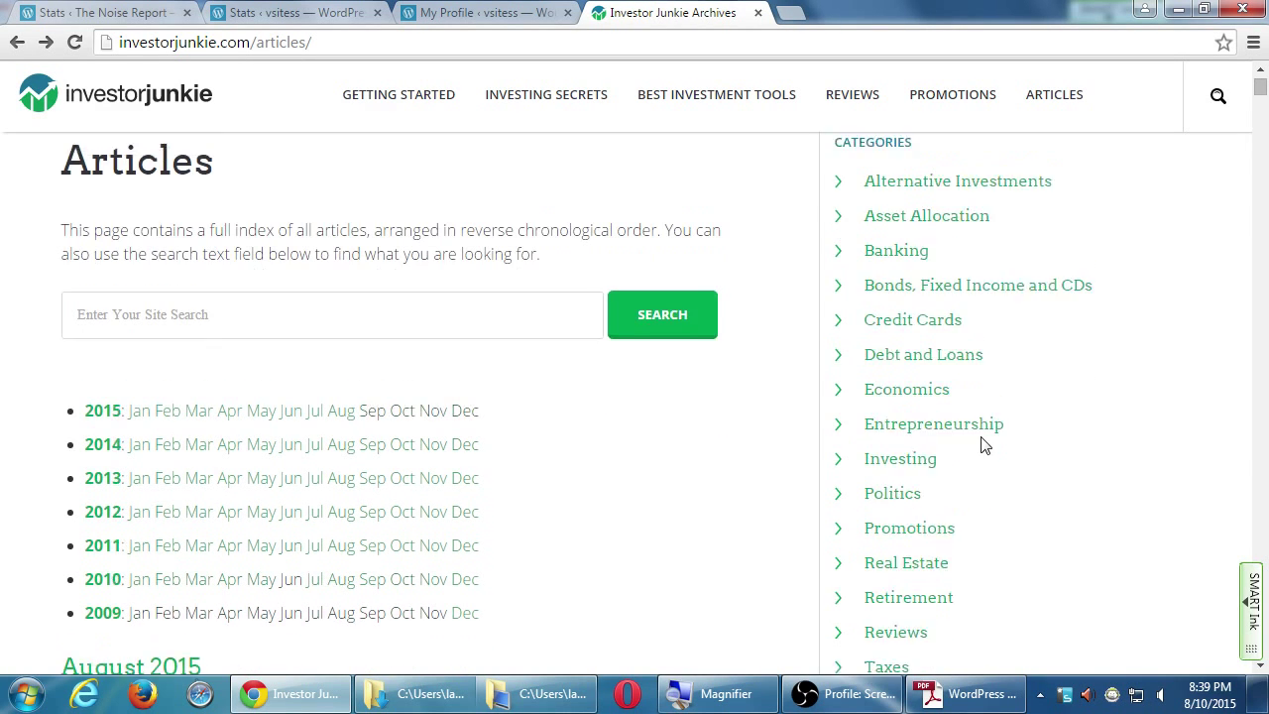
pyautogui.scroll(-3, 903, 456)
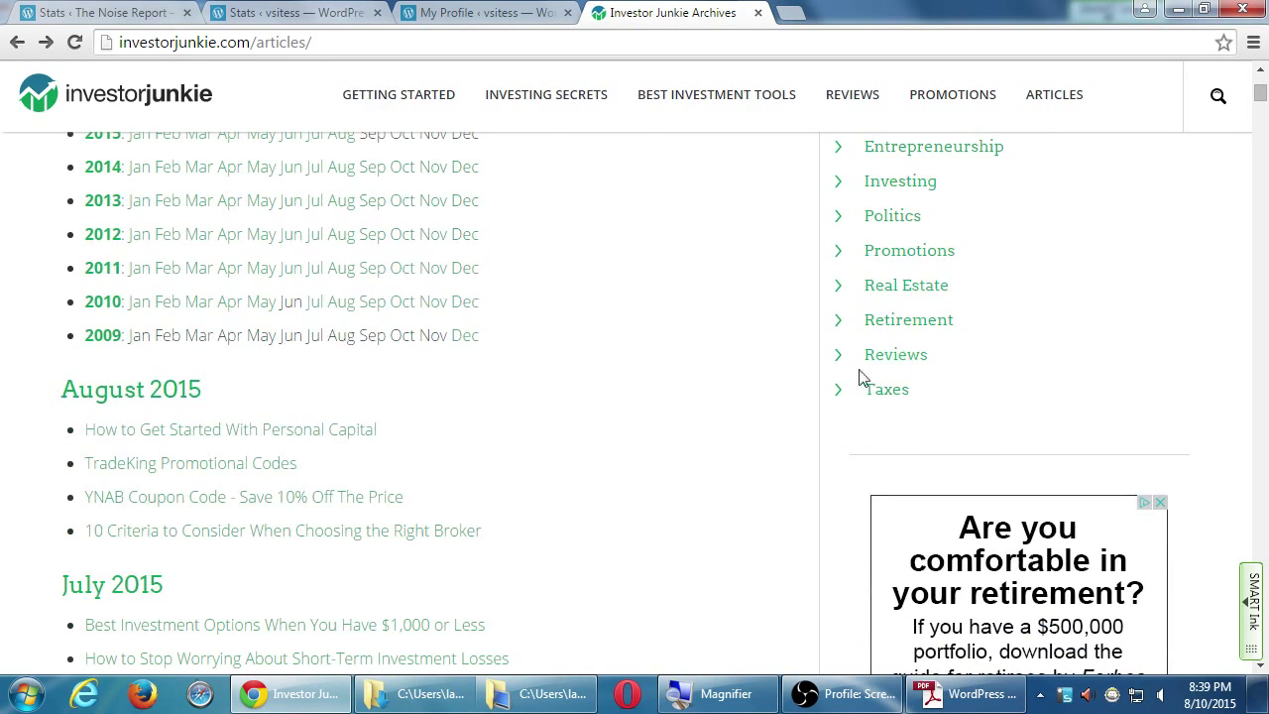
pyautogui.click(885, 393)
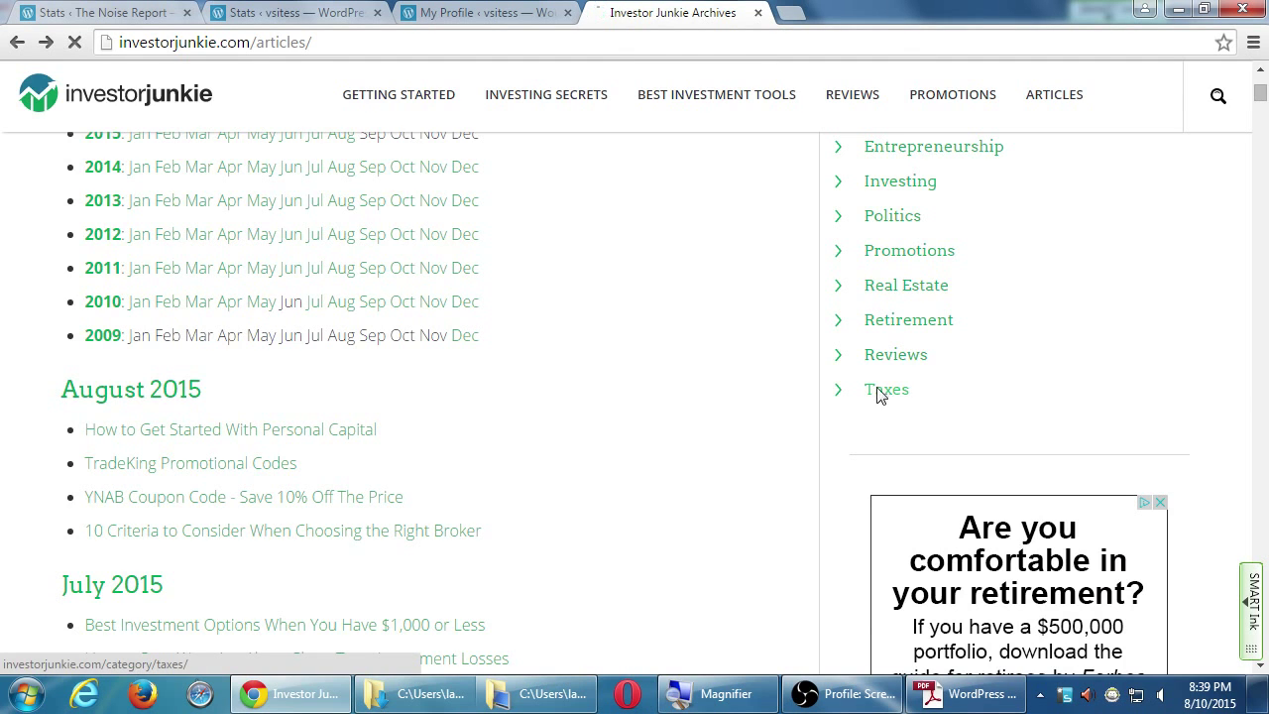
# - Examine the post snippets in the Taxes category along with their author, category and tags
pyautogui.scroll(-3, 728, 436)
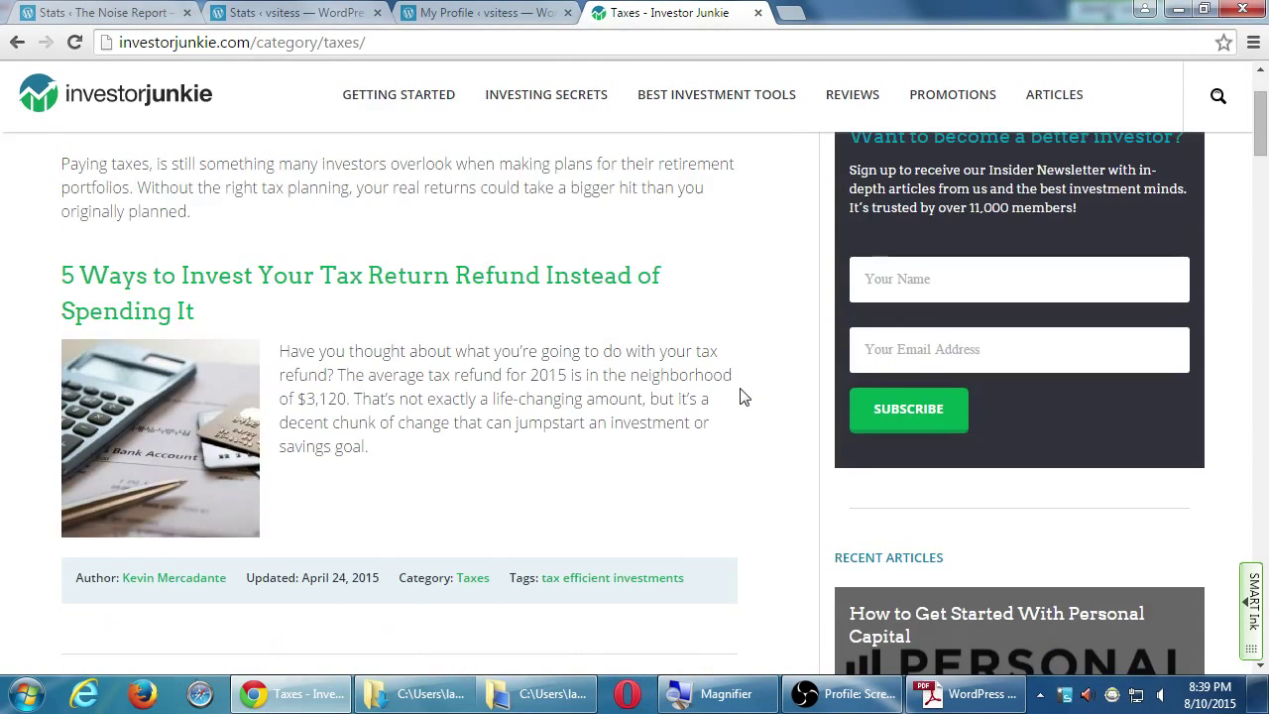
pyautogui.scroll(-8, 745, 392)
pyautogui.scroll(-8, 747, 373)
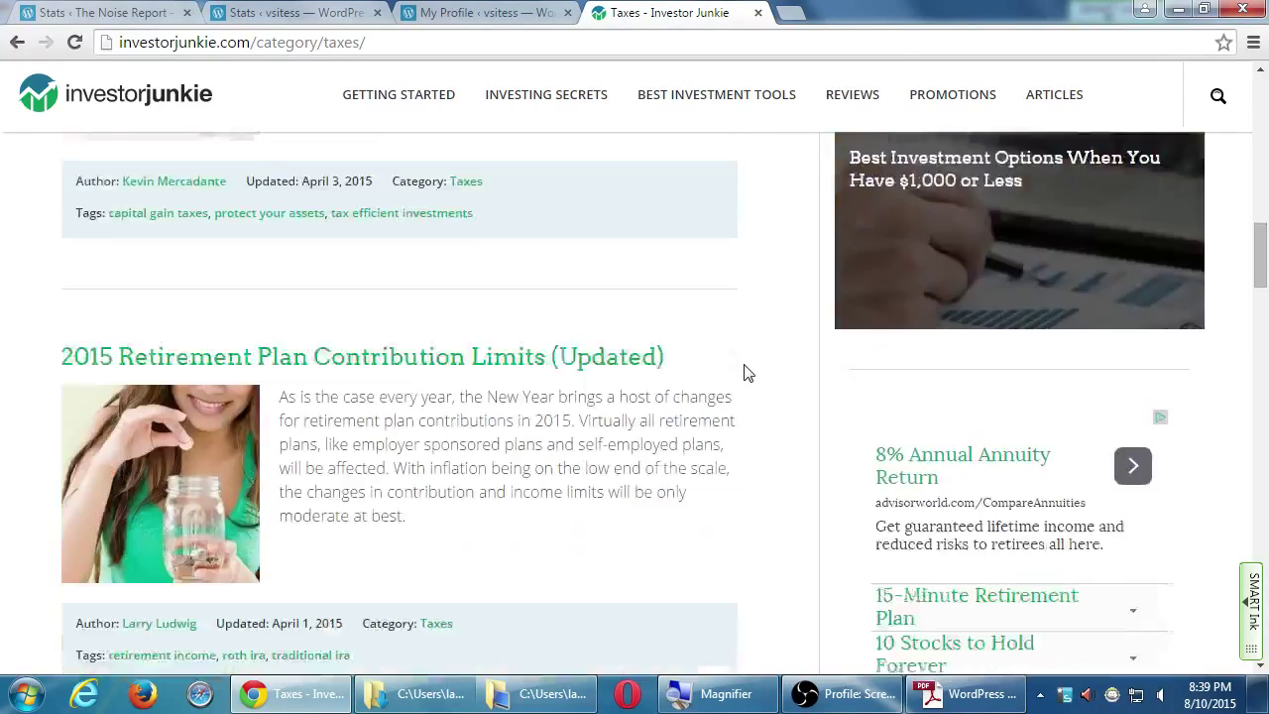
pyautogui.scroll(2, 749, 363)
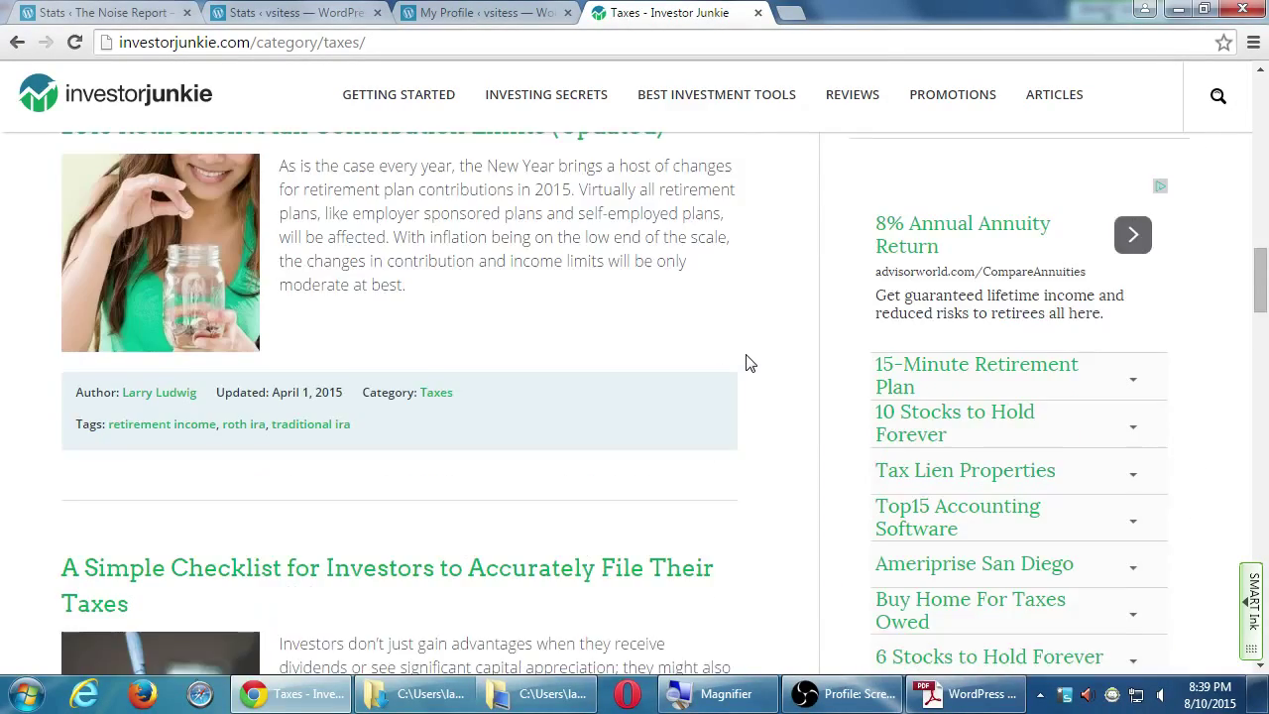
# - Return to the Articles page and look over its year and month index alongside the Categories list
pyautogui.hotkey('alt', 'Left')
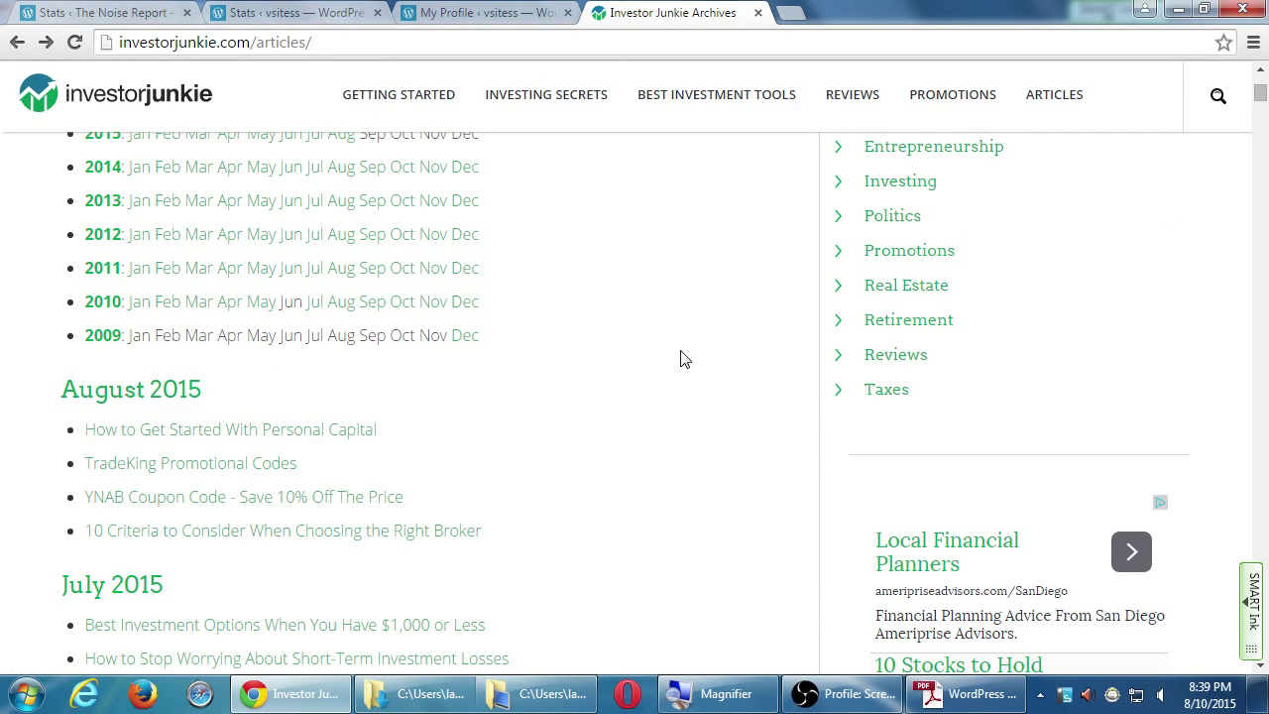
pyautogui.scroll(2, 682, 361)
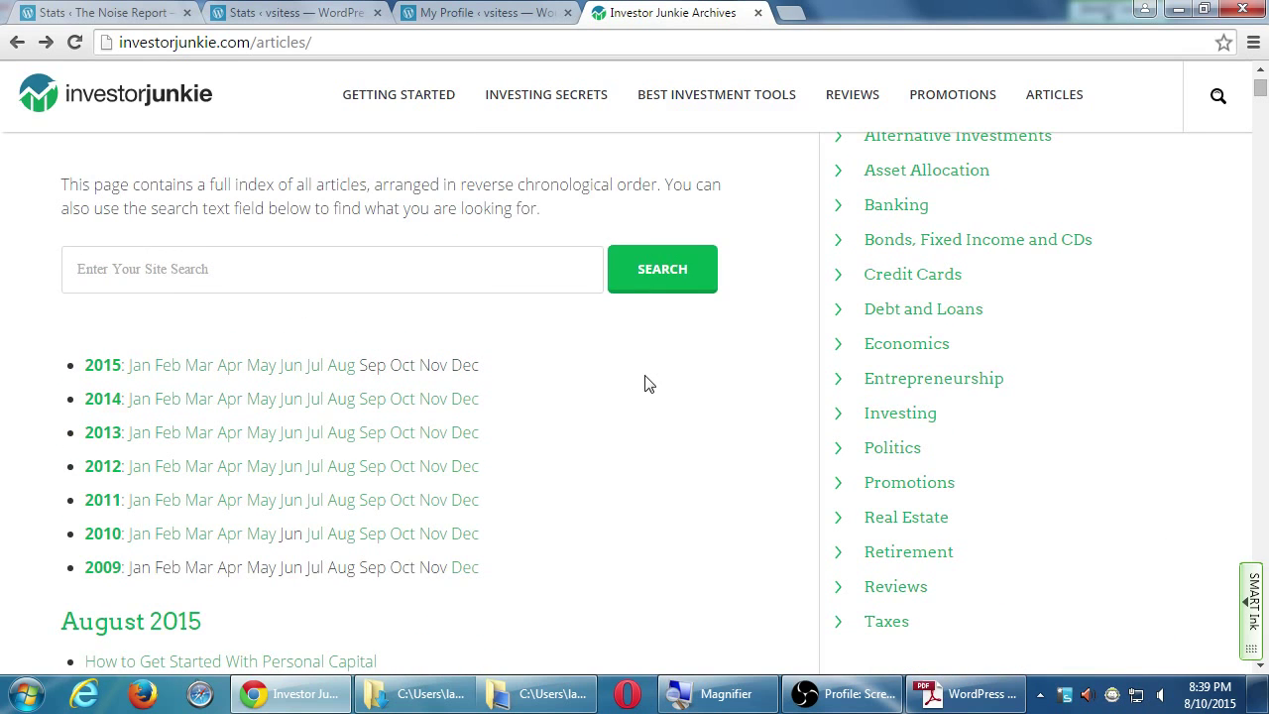
pyautogui.scroll(1, 624, 434)
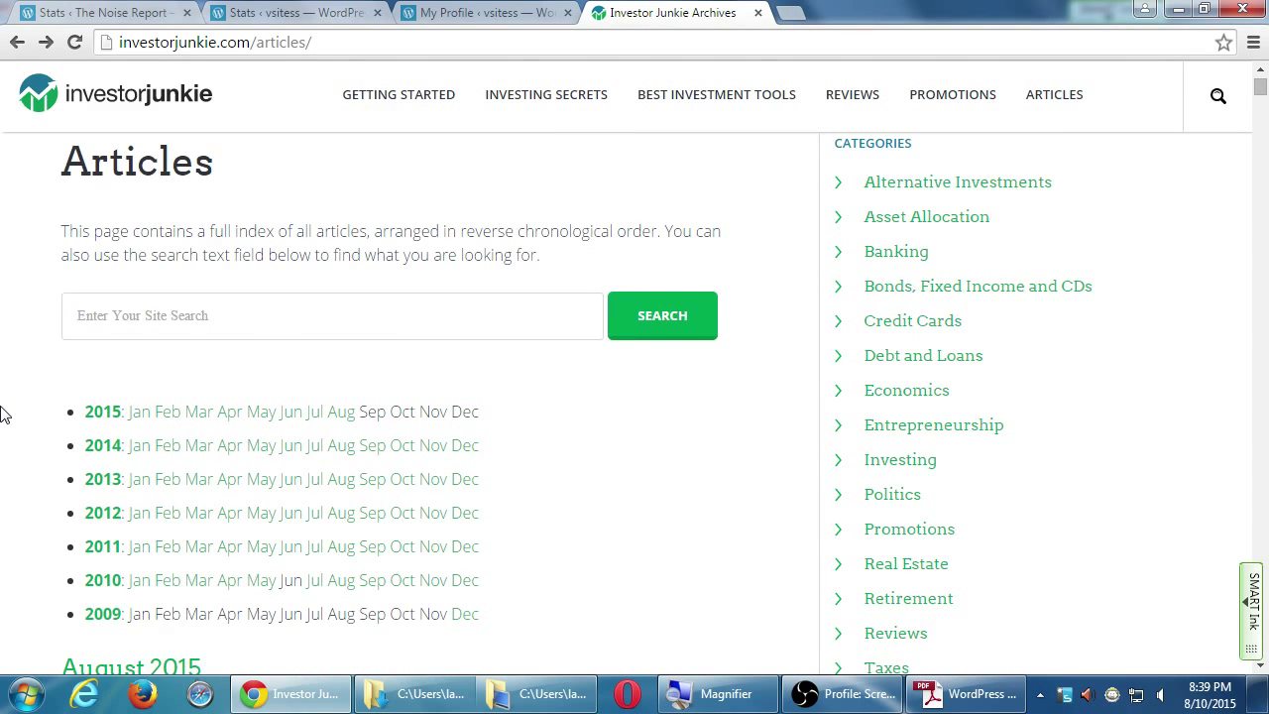
pyautogui.scroll(-1, 2, 412)
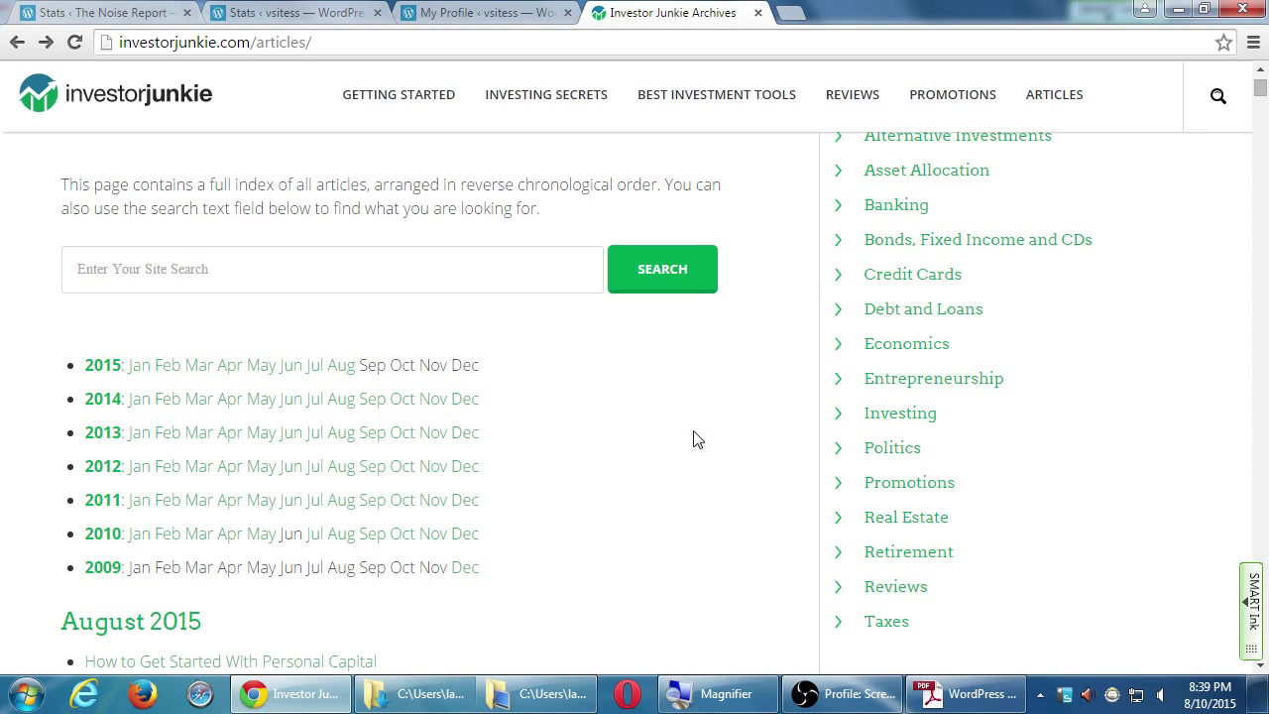
# - Jump to January 2015 in the article index and open "How to Correctly Open and Setup an Online Brokerage Account"
pyautogui.click(134, 369)
pyautogui.scroll(1, 38, 416)
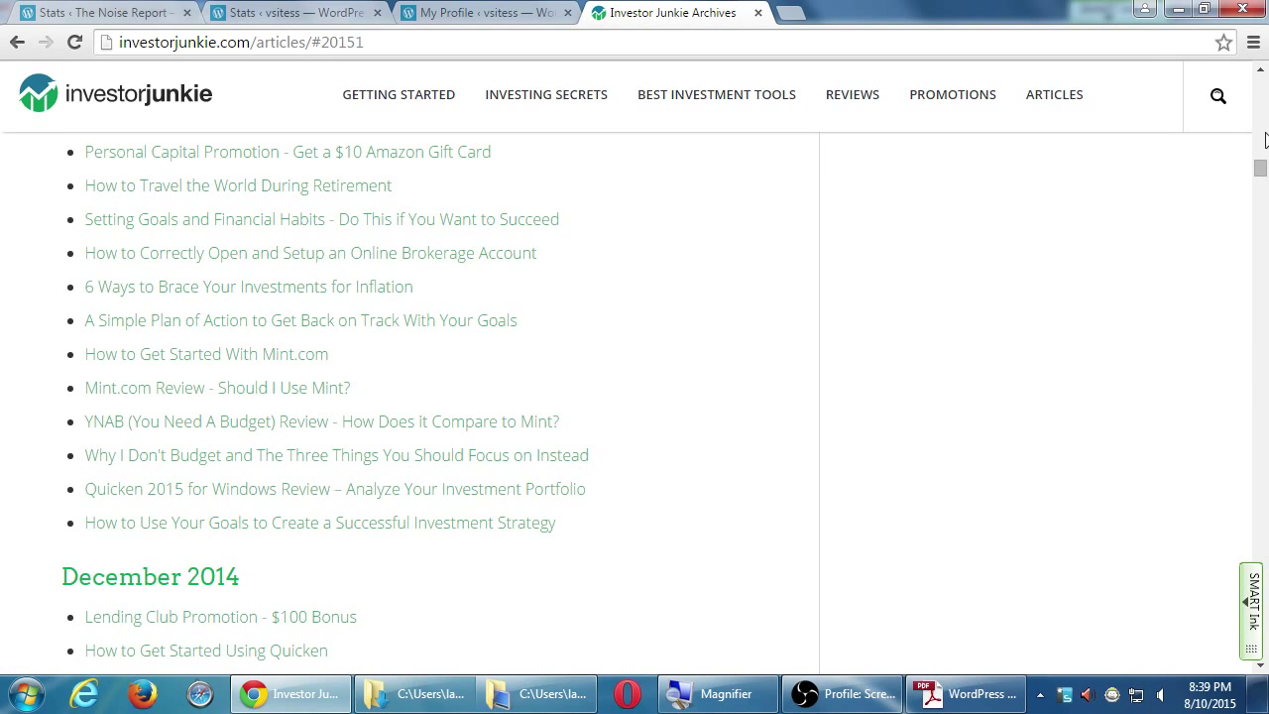
pyautogui.click(1259, 69)
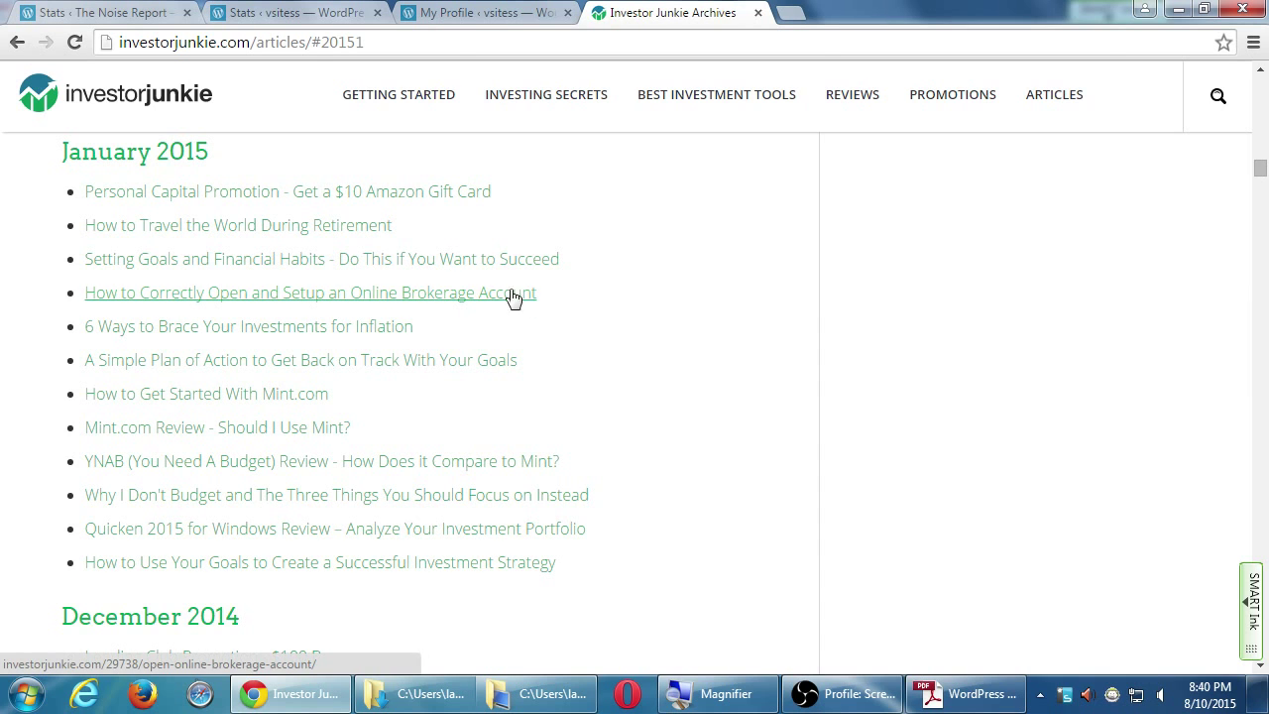
pyautogui.click(383, 297)
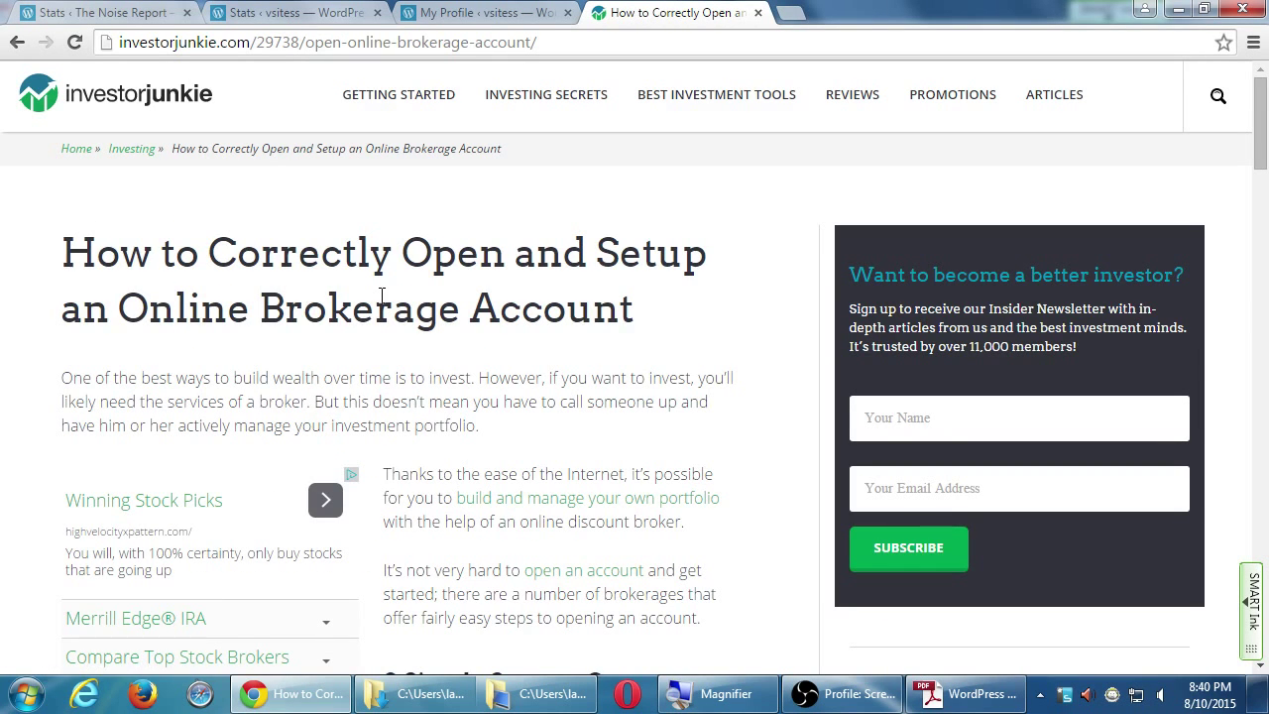
# - Examine the brokerage article's title, subheading and numbered steps, down to the share buttons and author box
pyautogui.moveTo(299, 261); pyautogui.dragTo(330, 295)
pyautogui.click(426, 322)
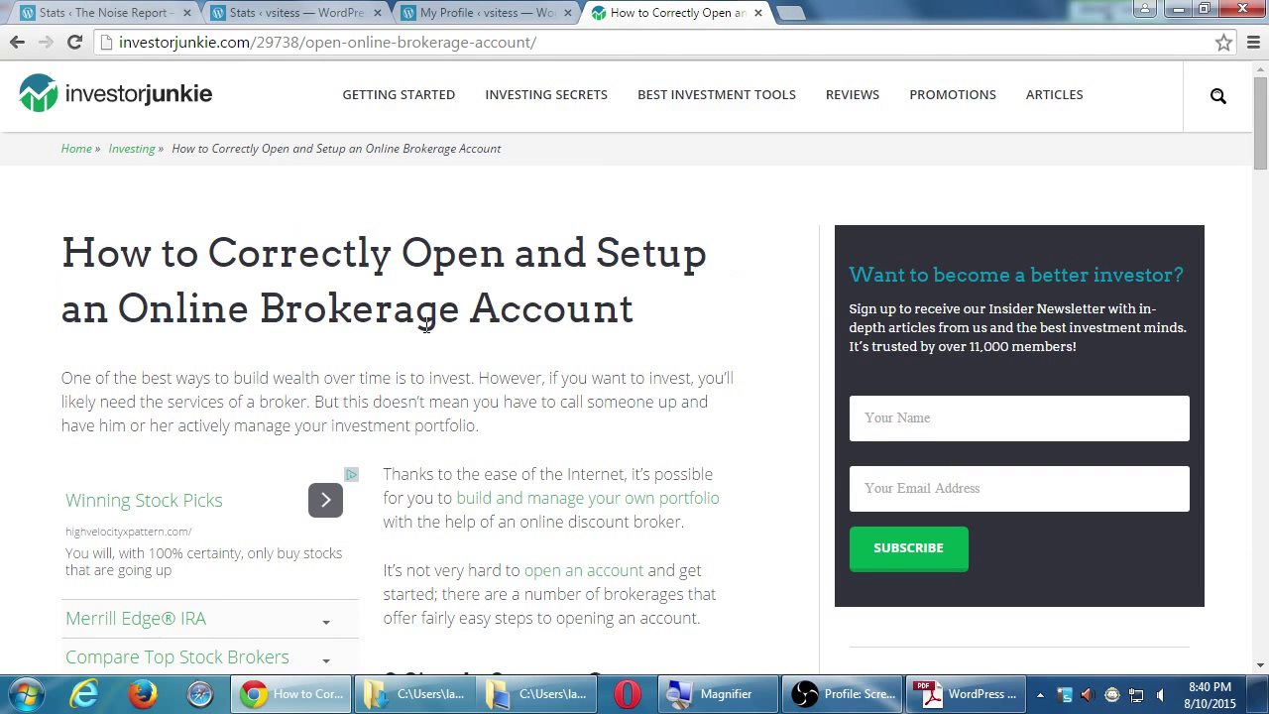
pyautogui.scroll(-1, 466, 355)
pyautogui.scroll(-7, 528, 413)
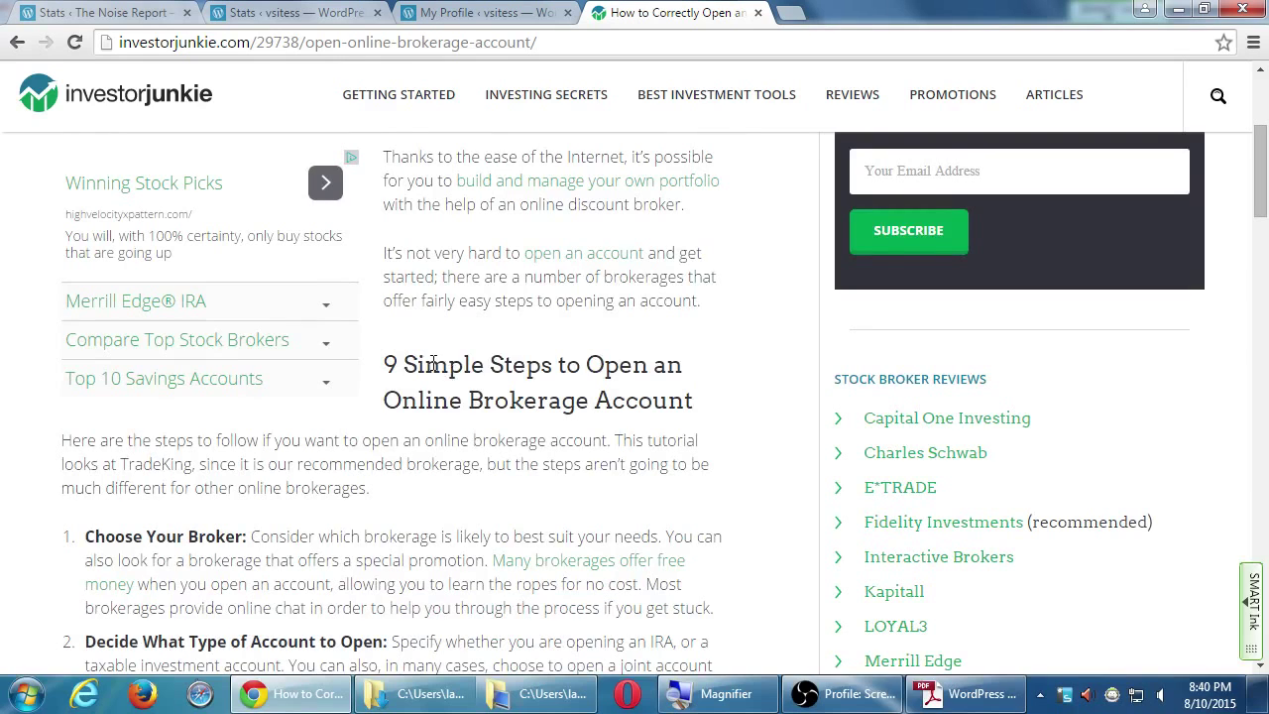
pyautogui.moveTo(433, 364); pyautogui.dragTo(511, 404)
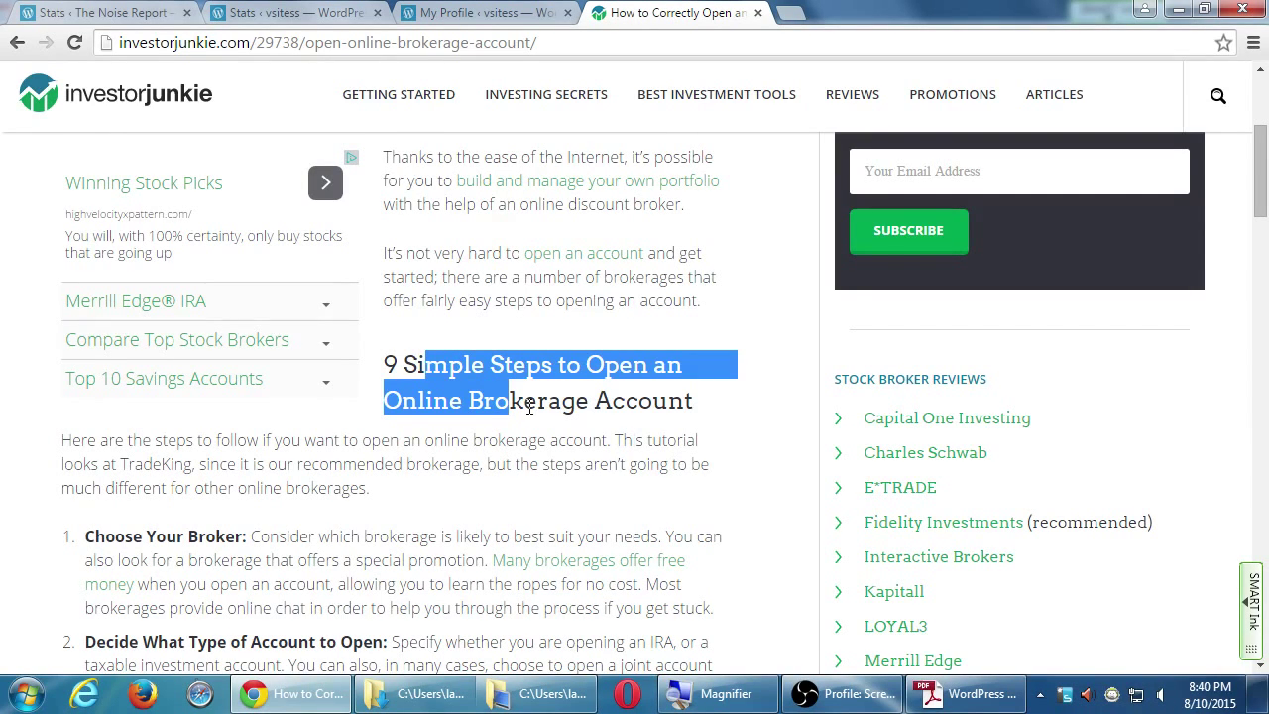
pyautogui.click(540, 466)
pyautogui.scroll(-5, 566, 481)
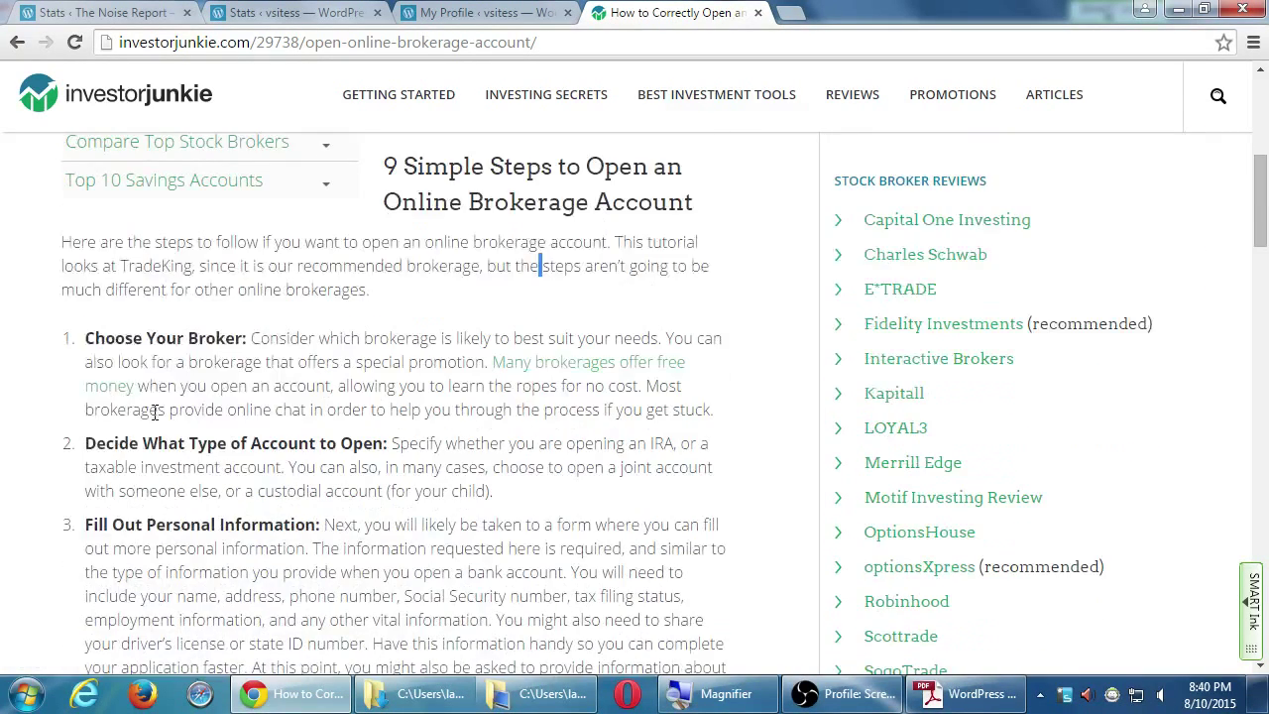
pyautogui.moveTo(105, 339); pyautogui.dragTo(180, 339)
pyautogui.click(293, 337)
pyautogui.scroll(-3, 131, 334)
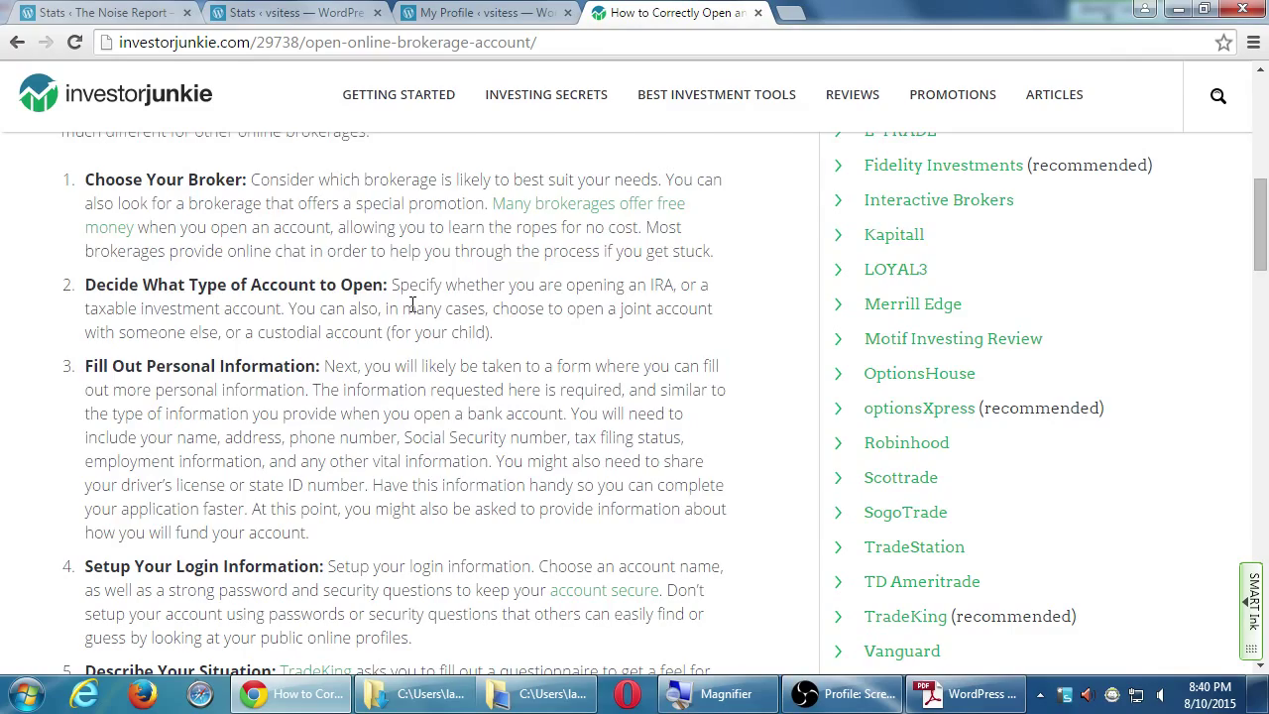
pyautogui.scroll(-5, 413, 305)
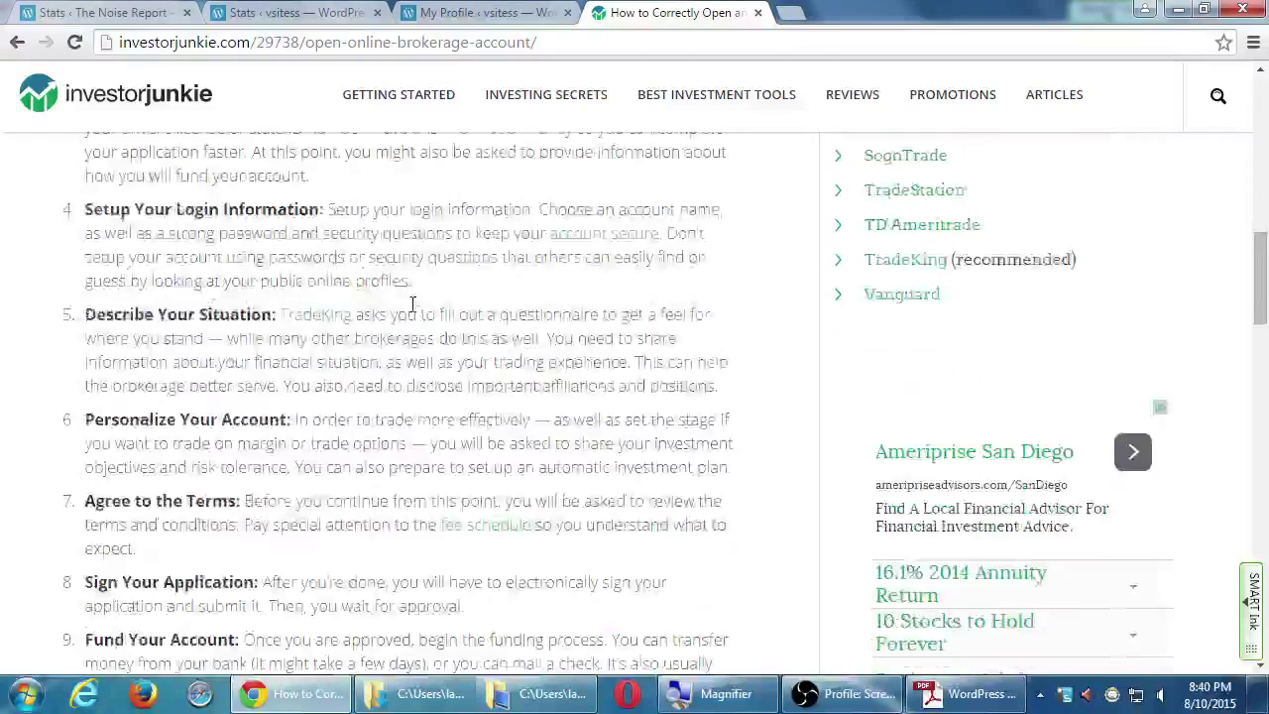
pyautogui.scroll(-3, 412, 304)
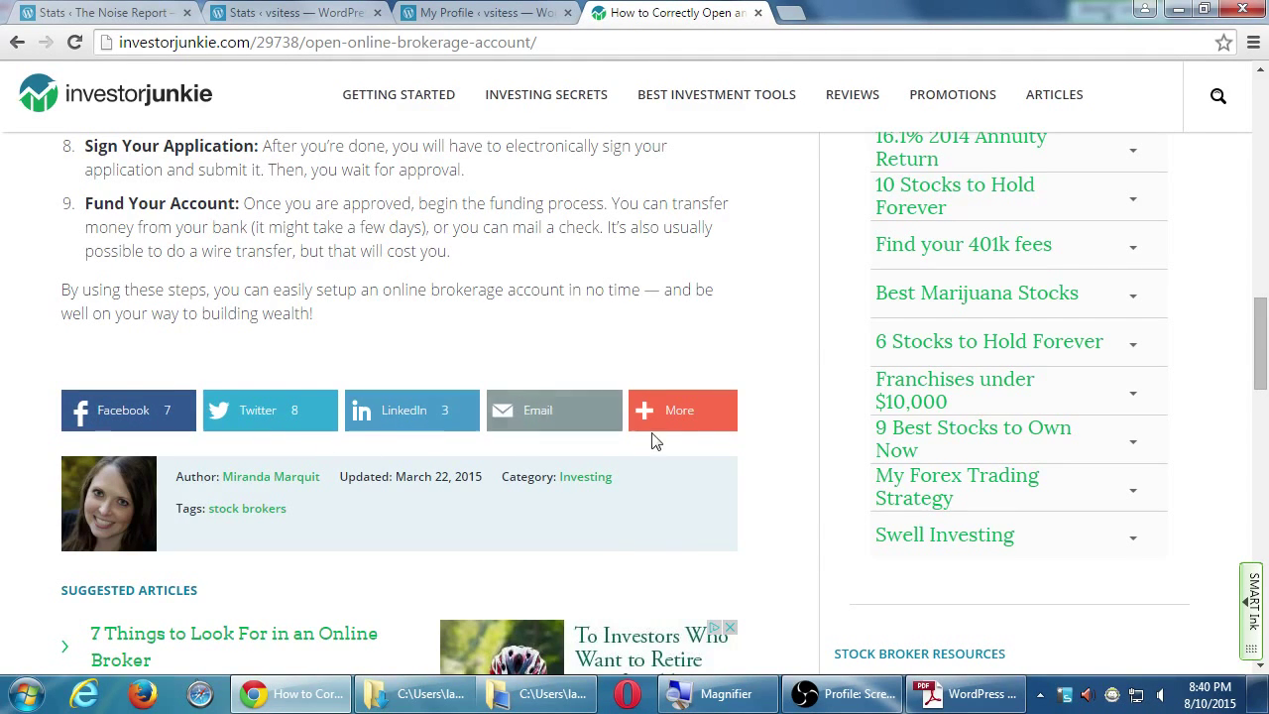
pyautogui.moveTo(654, 425)
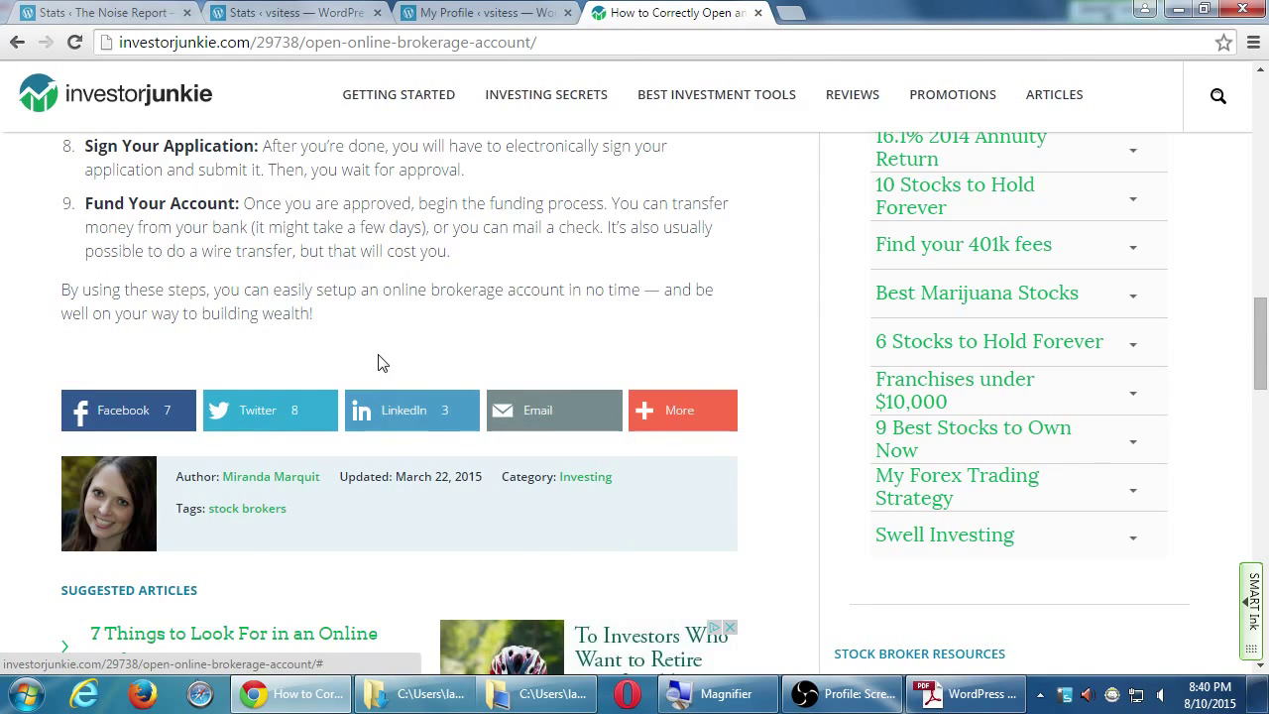
# - Switch to the WordPress Checklist in Adobe Reader, review its Promoting section, and return to the brokerage article in Chrome
pyautogui.click(959, 699)
pyautogui.scroll(-5, 658, 424)
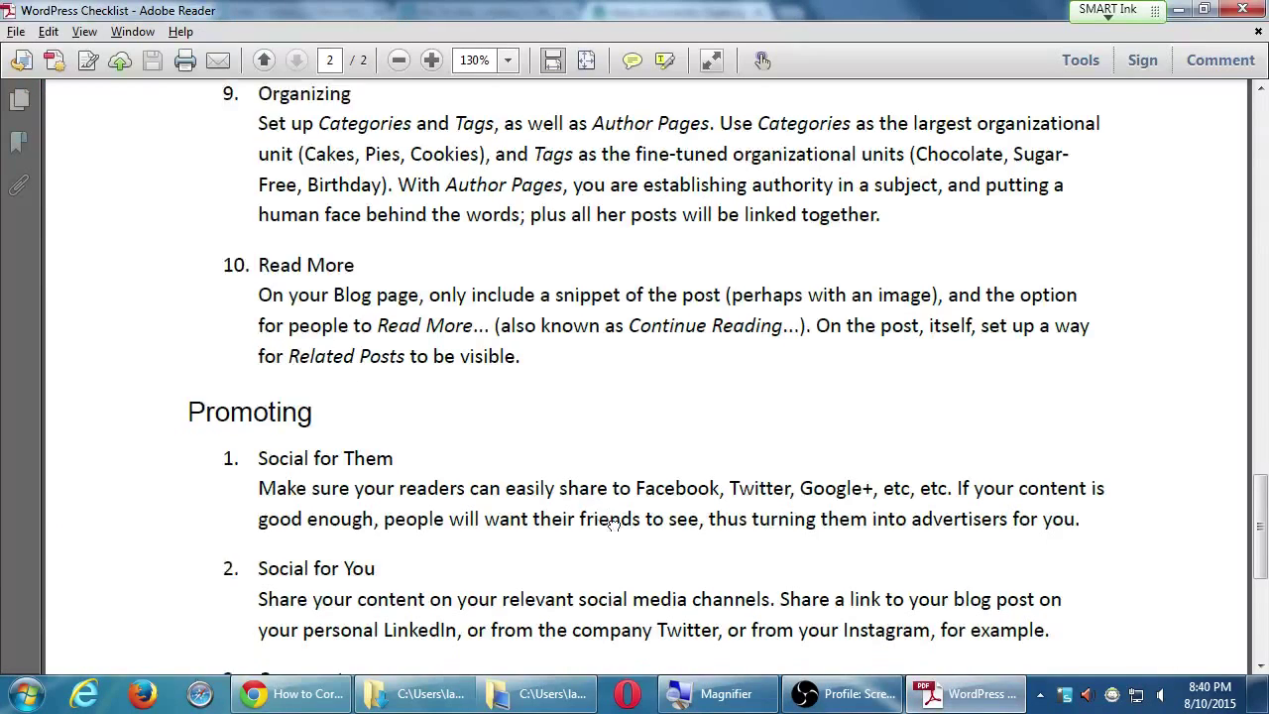
pyautogui.scroll(-1, 575, 397)
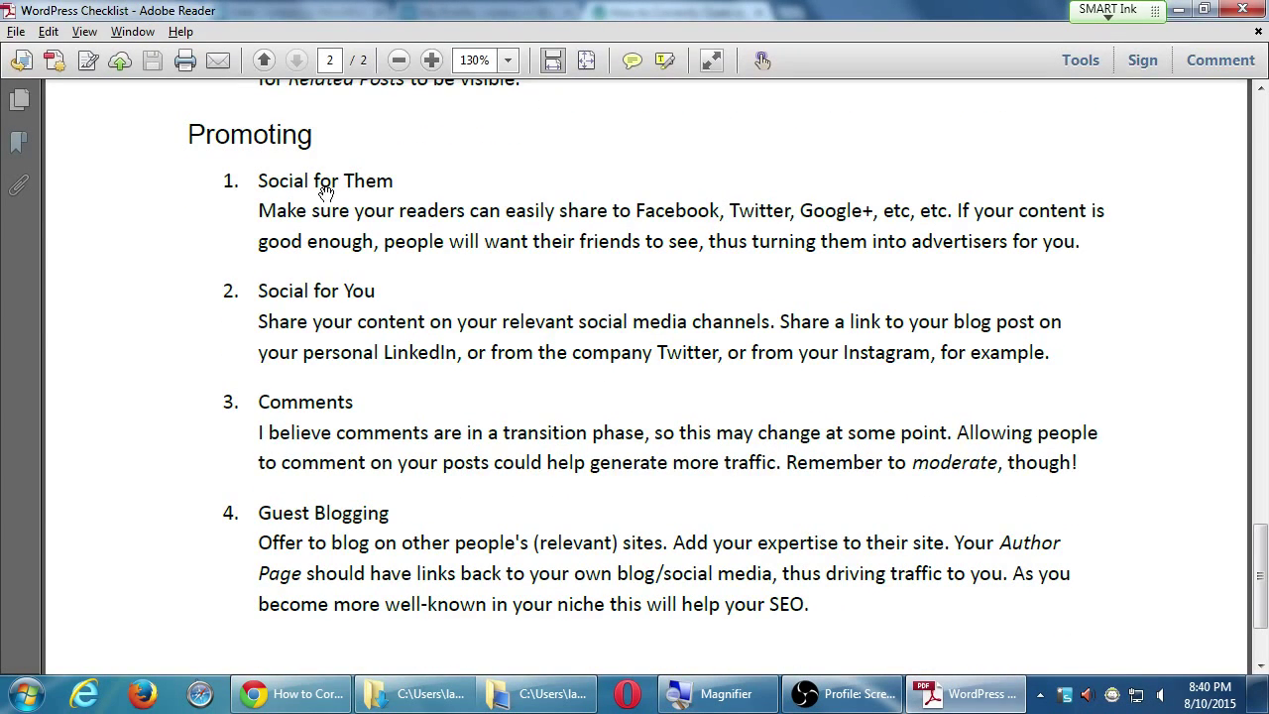
pyautogui.hotkey('alt', 'Tab')
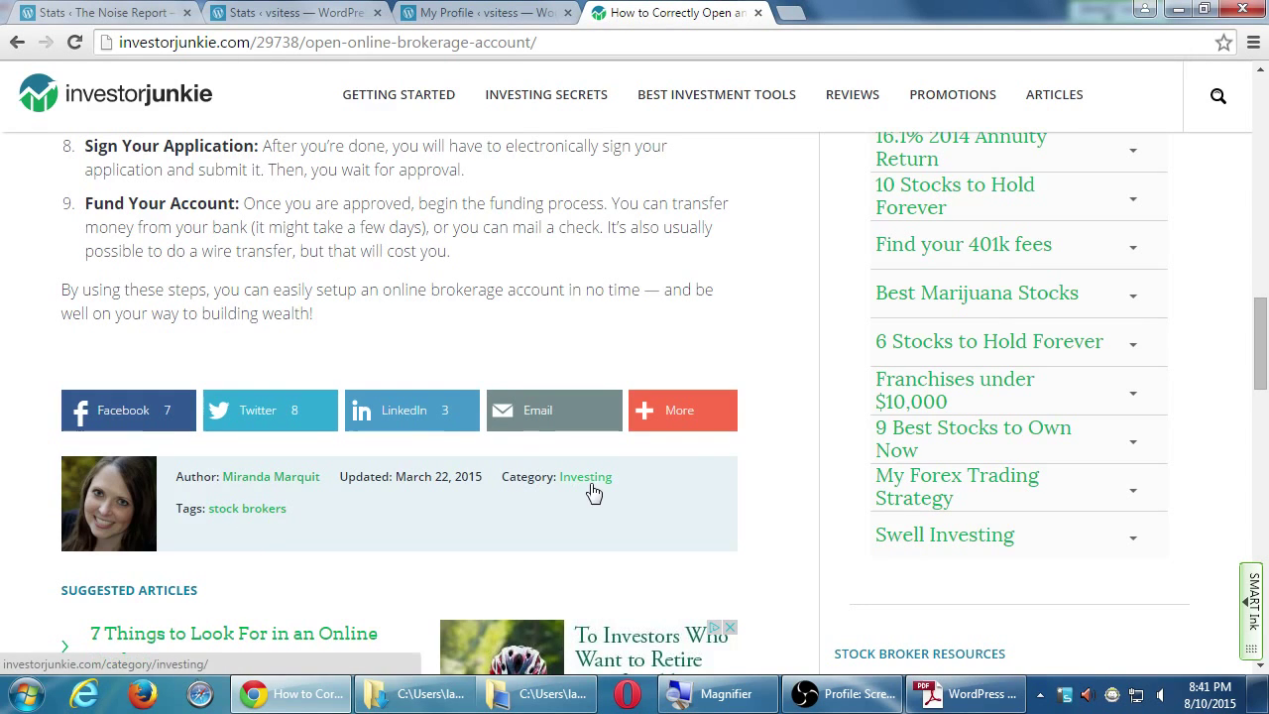
# - Look through the posts under the article's stock brokers tag and open "Barron's 2015 Survey Reveals the Best Online Brokers" in a new tab
pyautogui.click(229, 516)
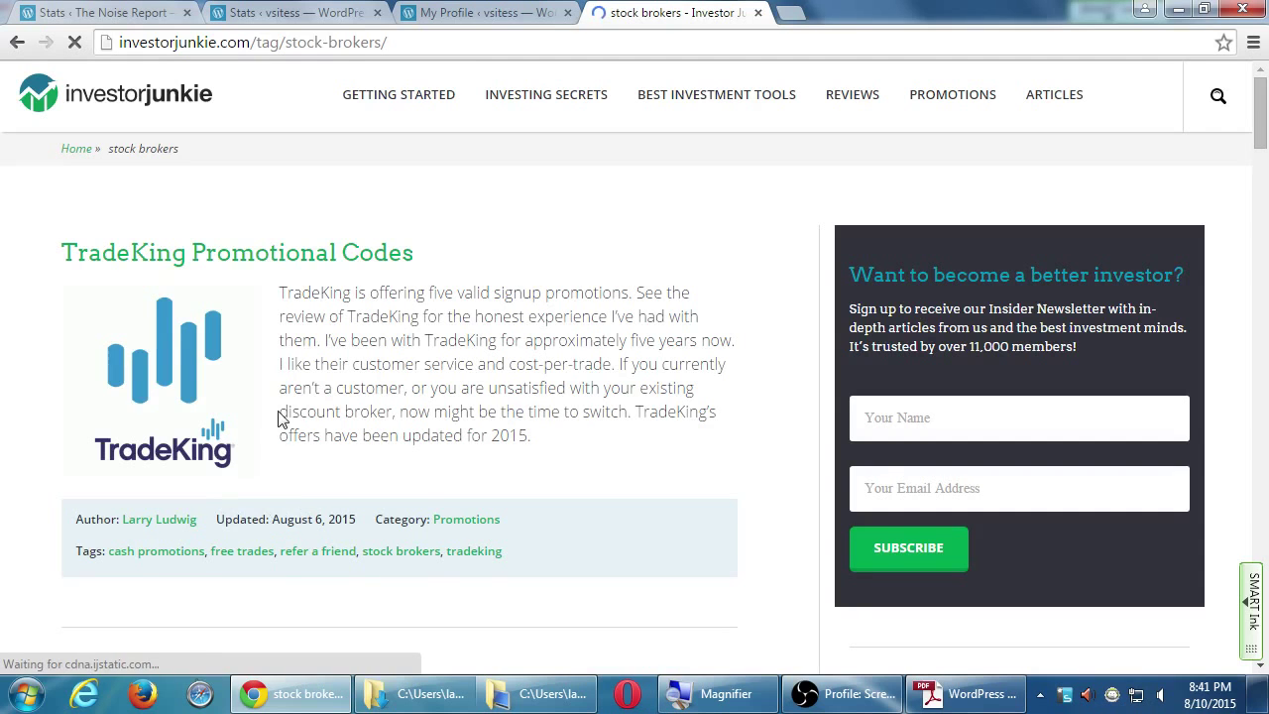
pyautogui.scroll(-3, 516, 407)
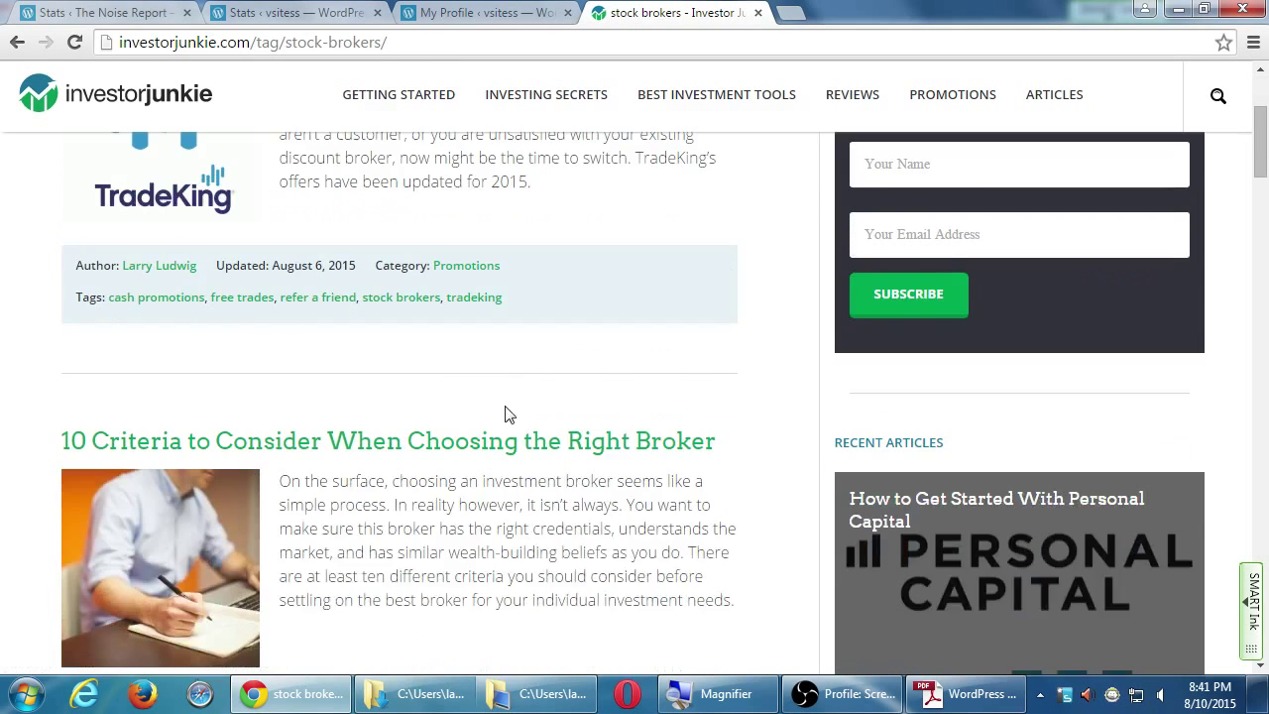
pyautogui.scroll(-1, 505, 414)
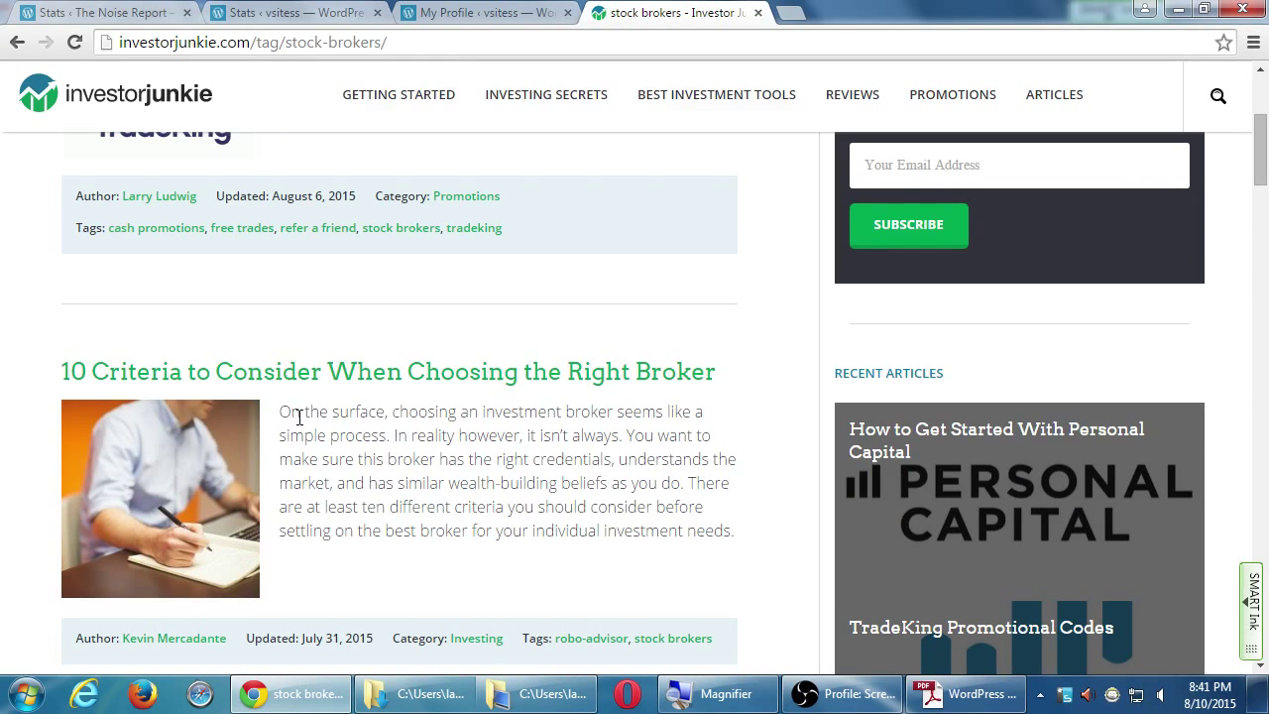
pyautogui.scroll(-5, 410, 417)
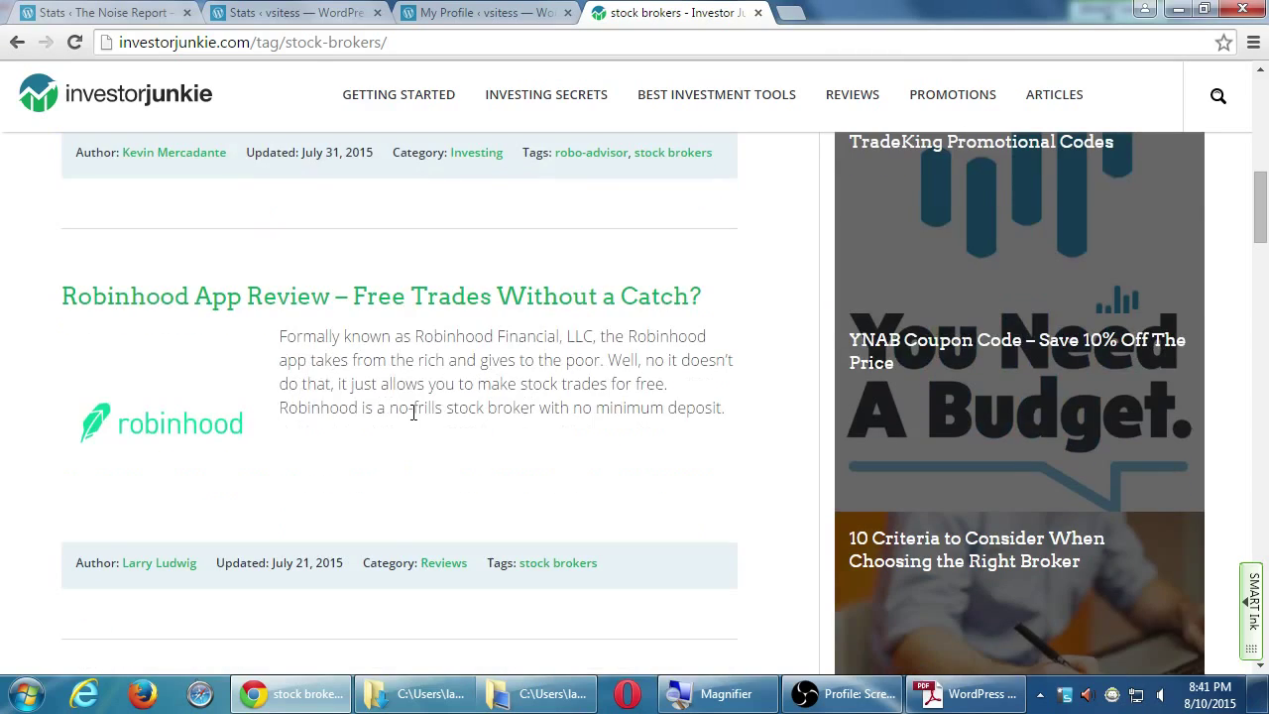
pyautogui.scroll(-9, 335, 362)
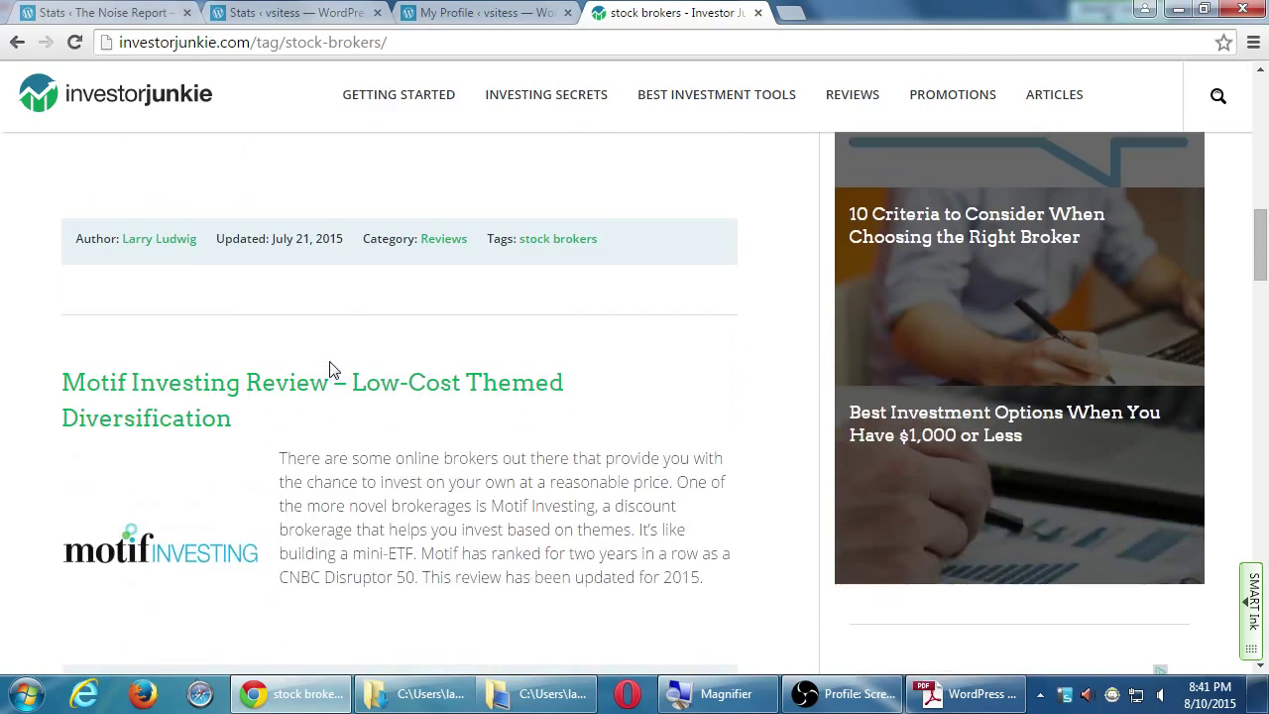
pyautogui.scroll(-3, 346, 493)
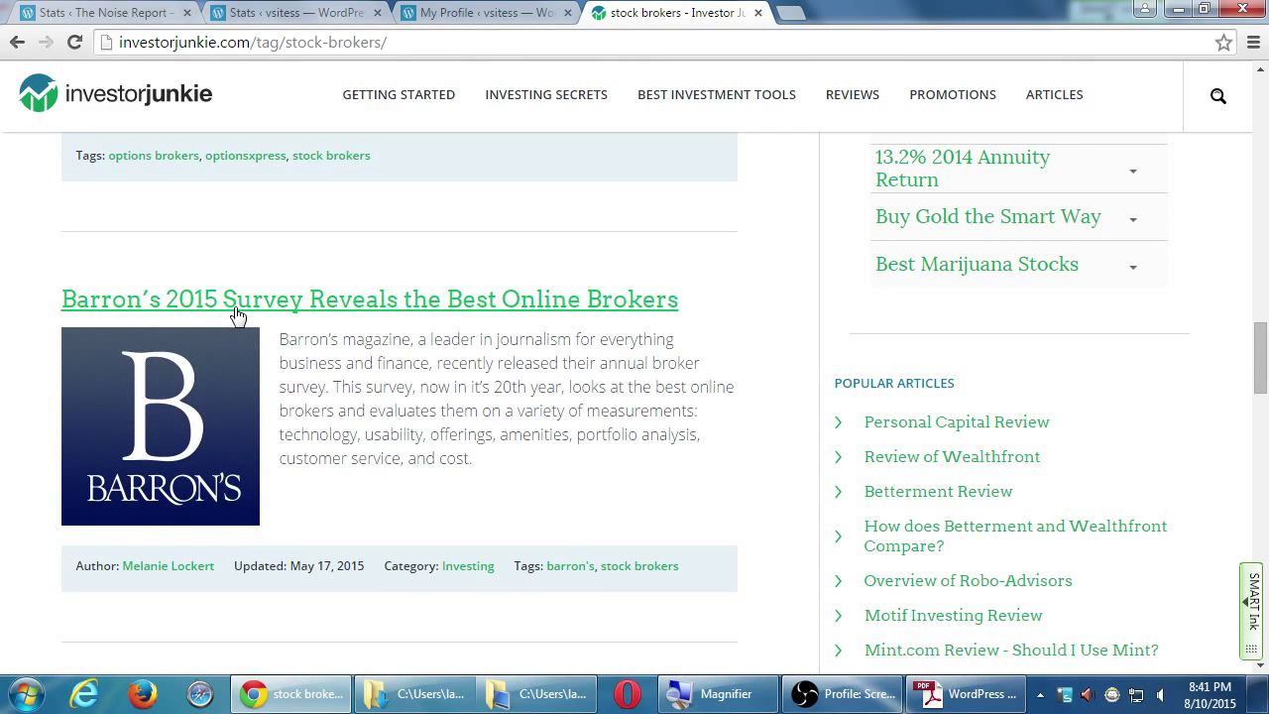
pyautogui.middleClick(396, 316)
# - Go back to the brokerage article, and return to the WordPress post editor to examine the post's Categories and Tags
pyautogui.hotkey('alt', 'Left')
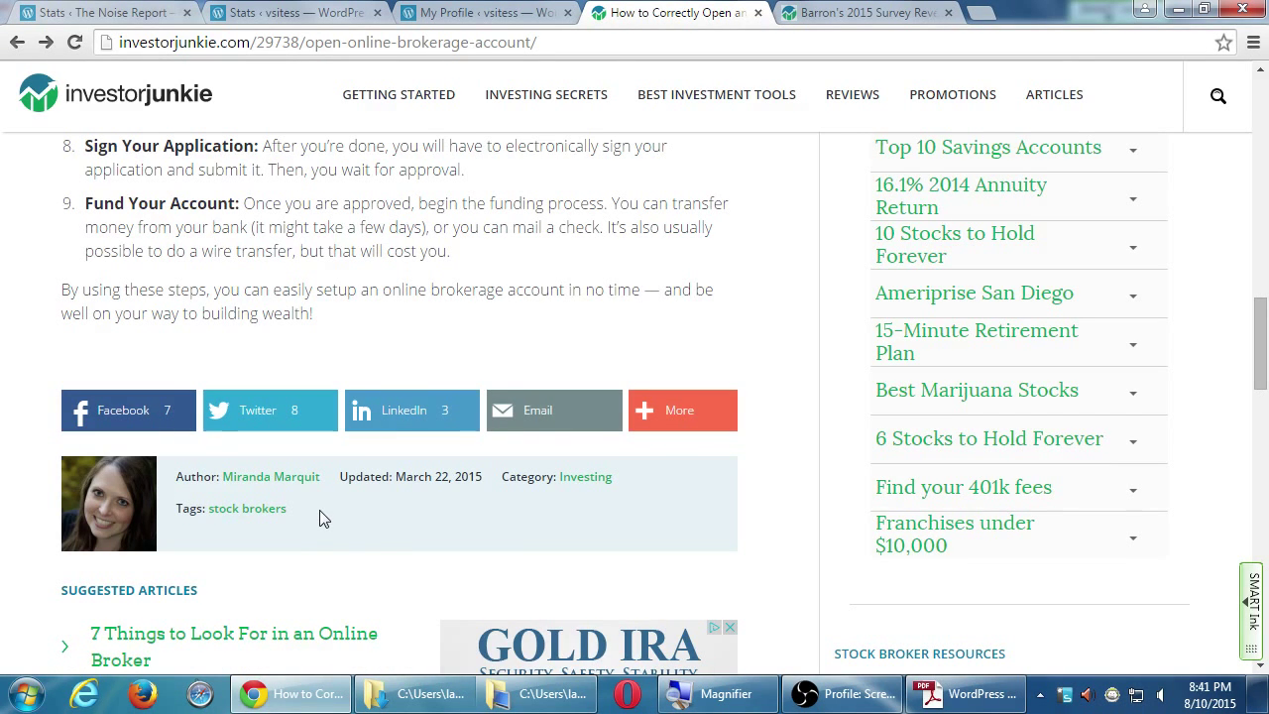
pyautogui.hotkey('ctrl', 'shift', 'Tab')
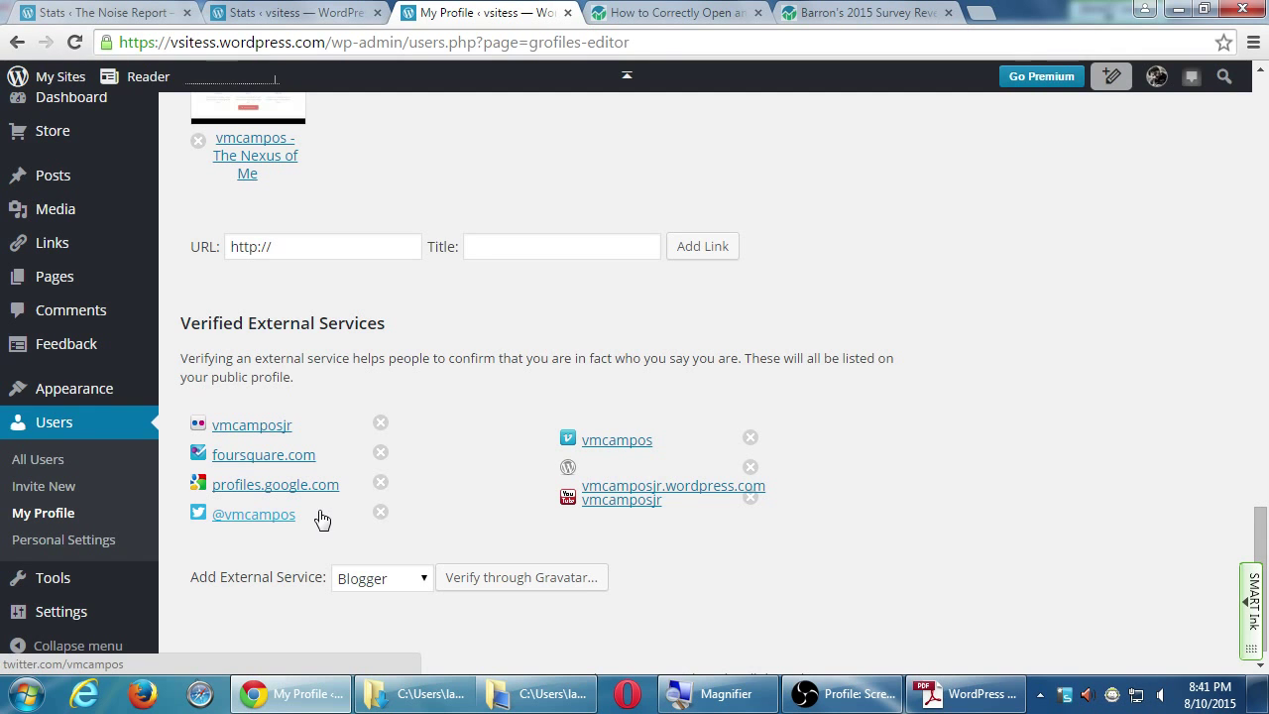
pyautogui.hotkey('alt', 'Left')
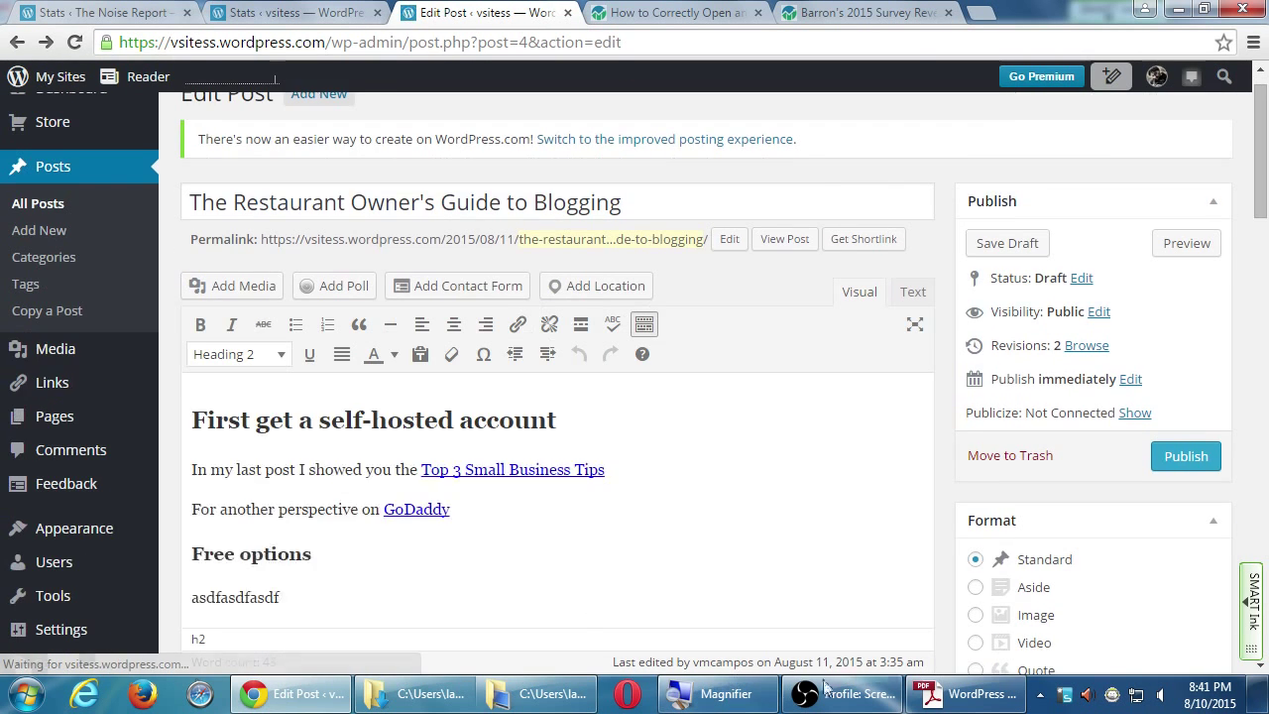
pyautogui.scroll(-10, 1065, 601)
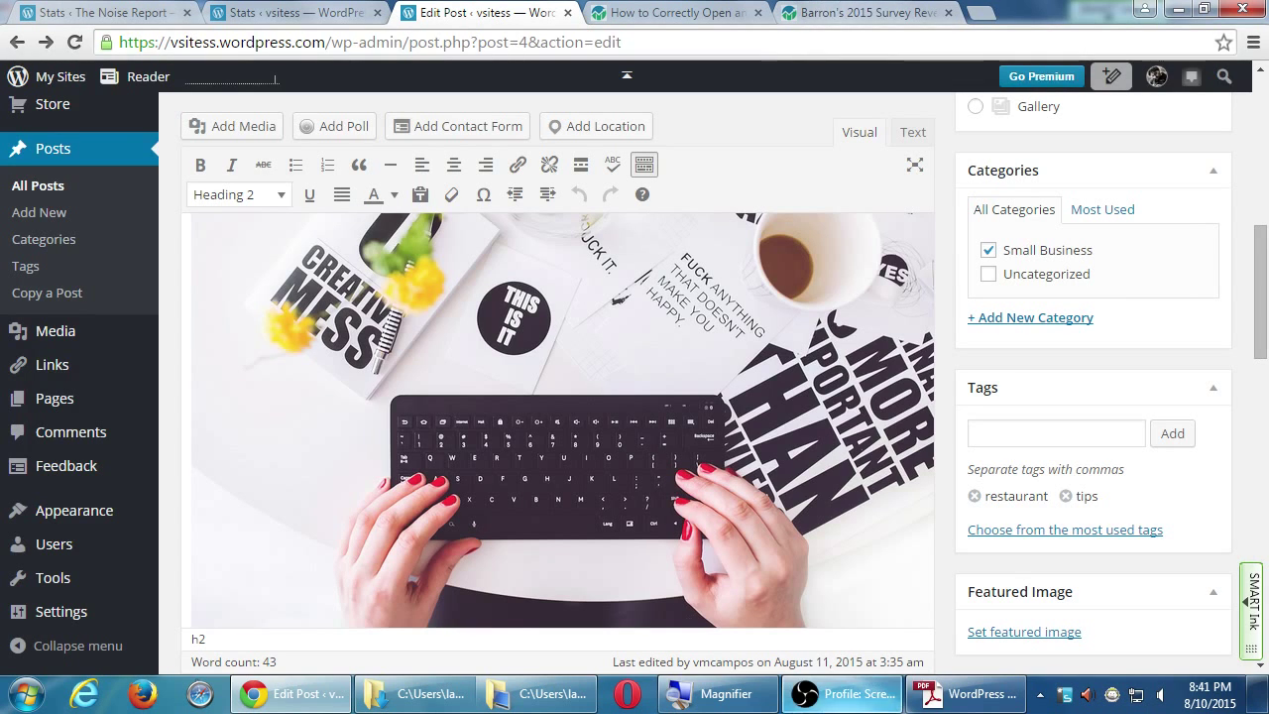
# - Switch to the WordPress Checklist in Adobe Reader, review the Organizing and Read More items, and minimize the document
pyautogui.click(936, 694)
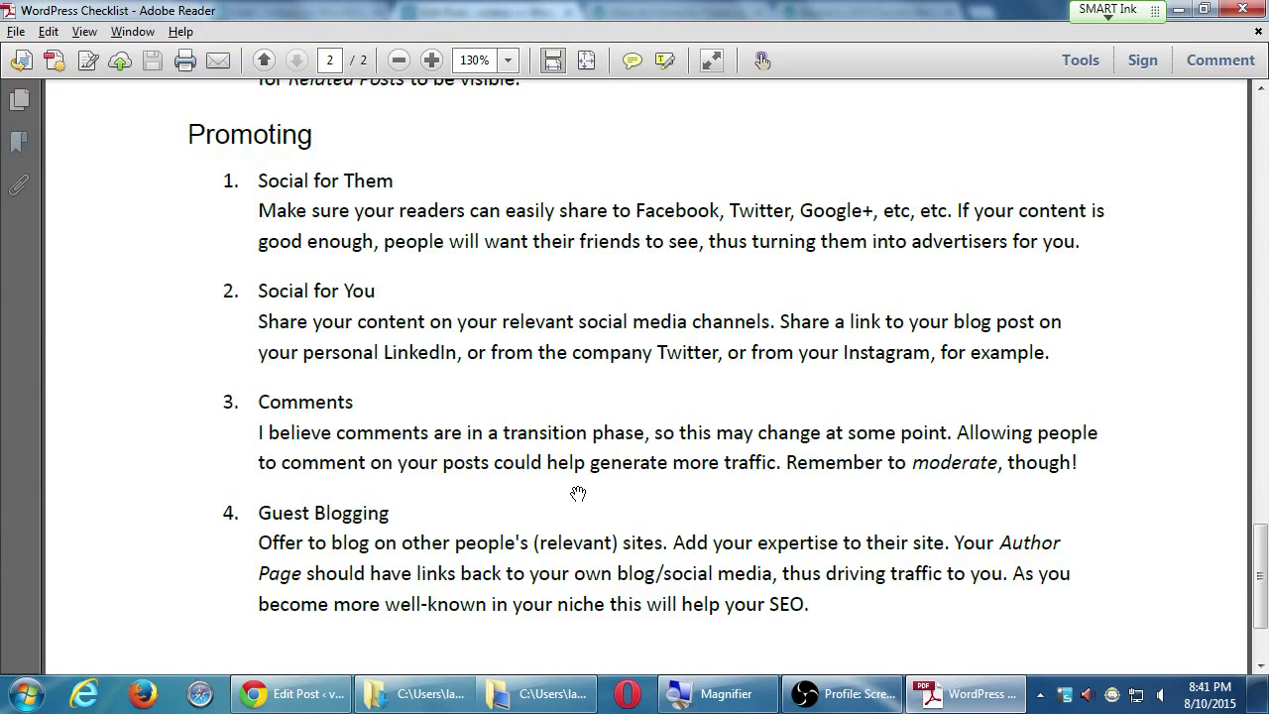
pyautogui.scroll(-3, 575, 541)
pyautogui.scroll(10, 638, 396)
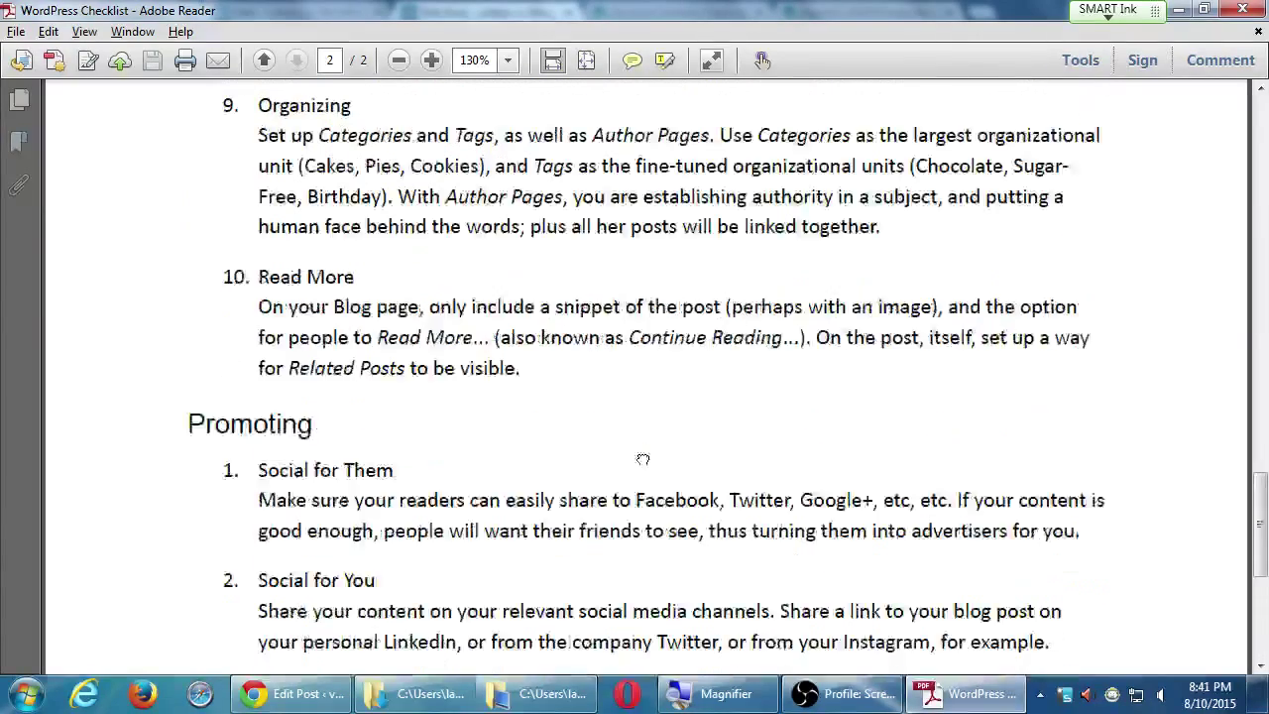
pyautogui.click(1180, 9)
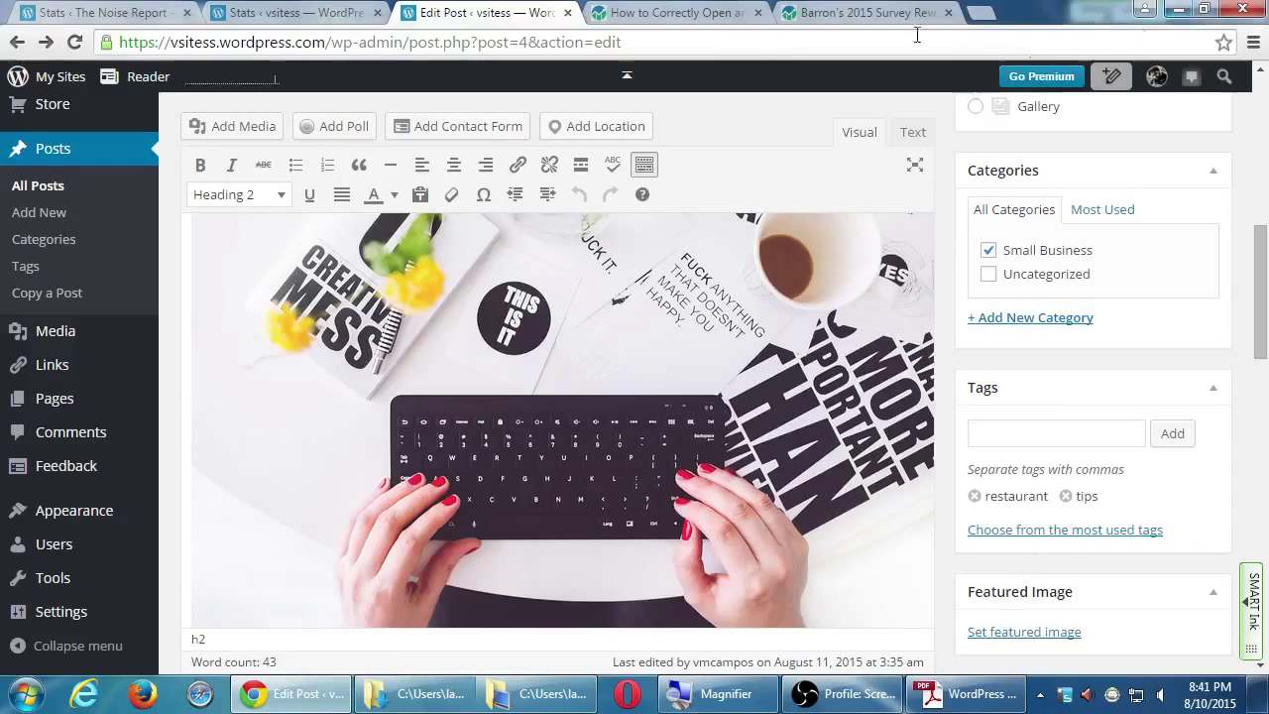
# - Return to the brokerage article, open its author's page, and examine the bio and Google Profile link
pyautogui.click(855, 12)
pyautogui.click(710, 12)
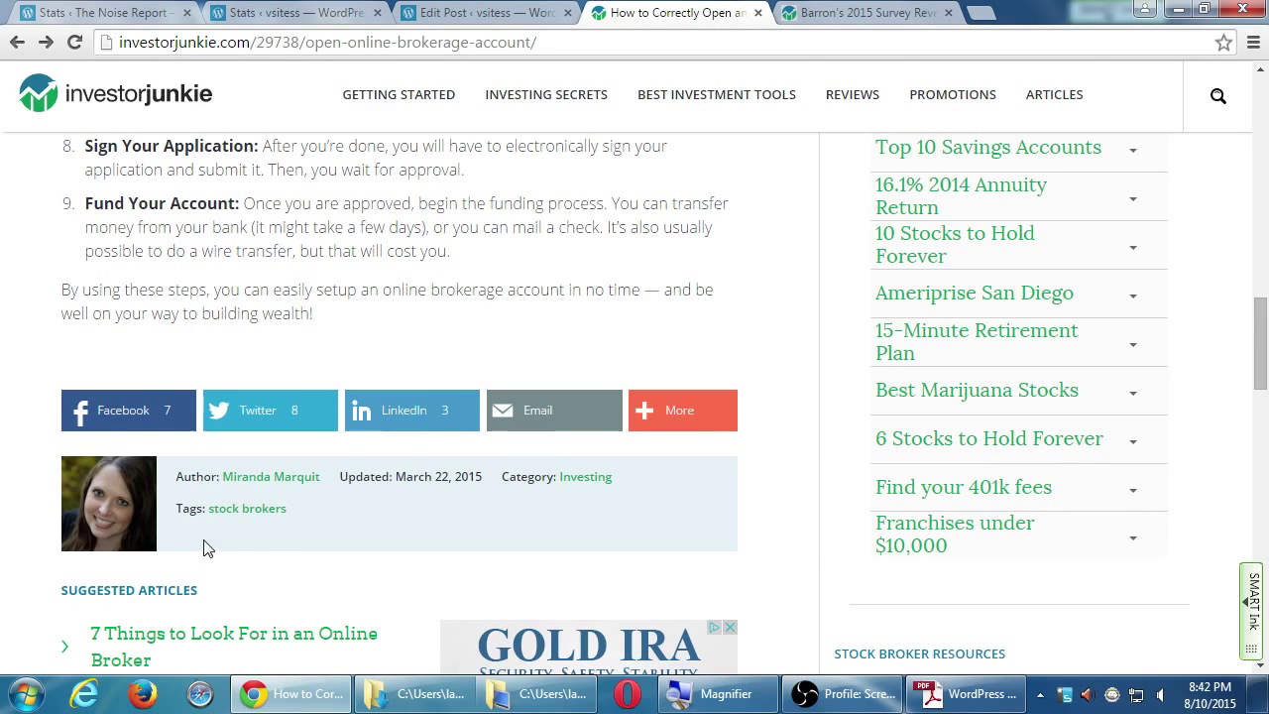
pyautogui.click(281, 476)
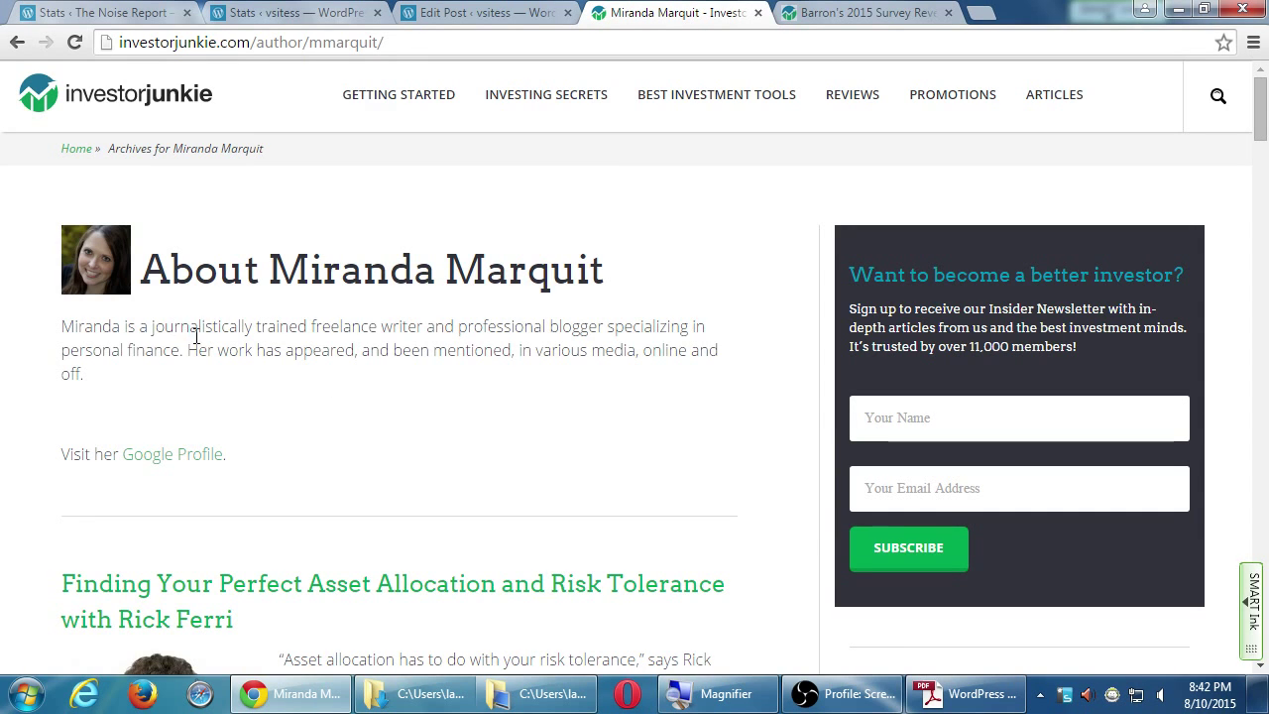
pyautogui.moveTo(193, 334); pyautogui.dragTo(297, 351)
pyautogui.click(338, 342)
pyautogui.press('super+plus')
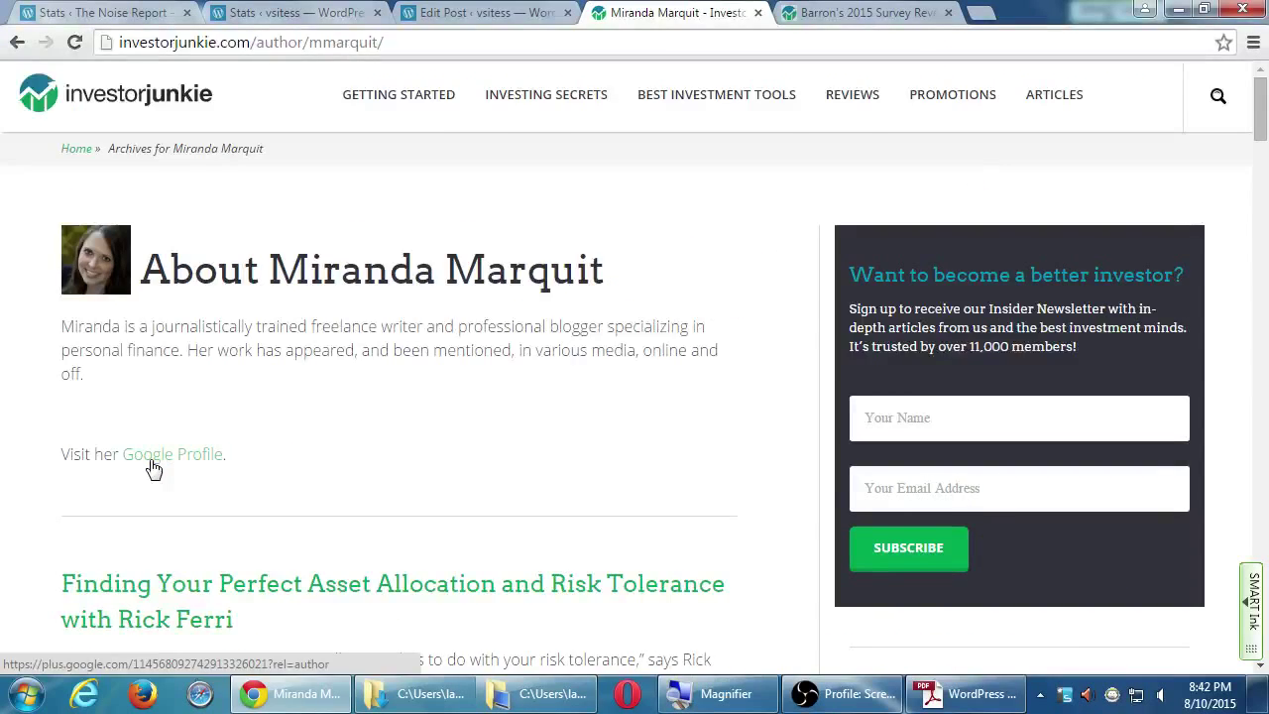
# - Return to the WordPress post editor, open My Profile, and review its basic details, Contacts, Photos and Links sections
pyautogui.hotkey('ctrl', 'shift', 'Tab')
pyautogui.moveTo(150, 467)
pyautogui.scroll(3, 92, 466)
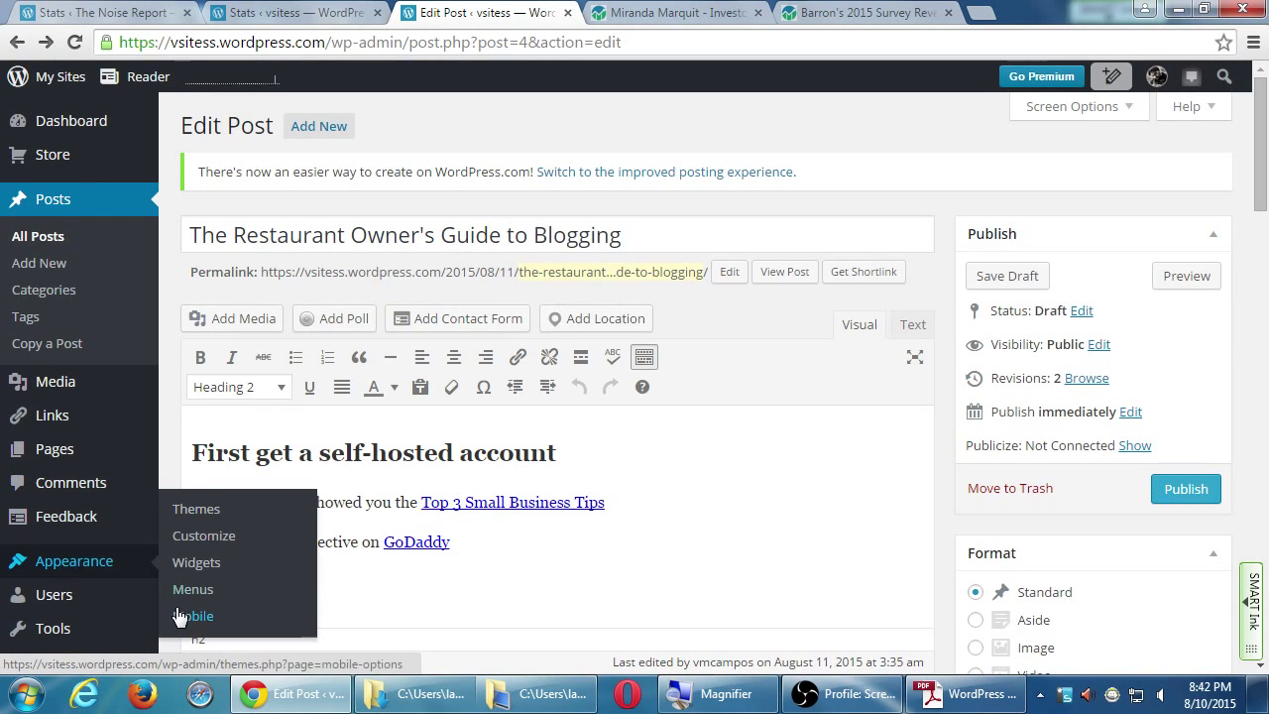
pyautogui.click(188, 622)
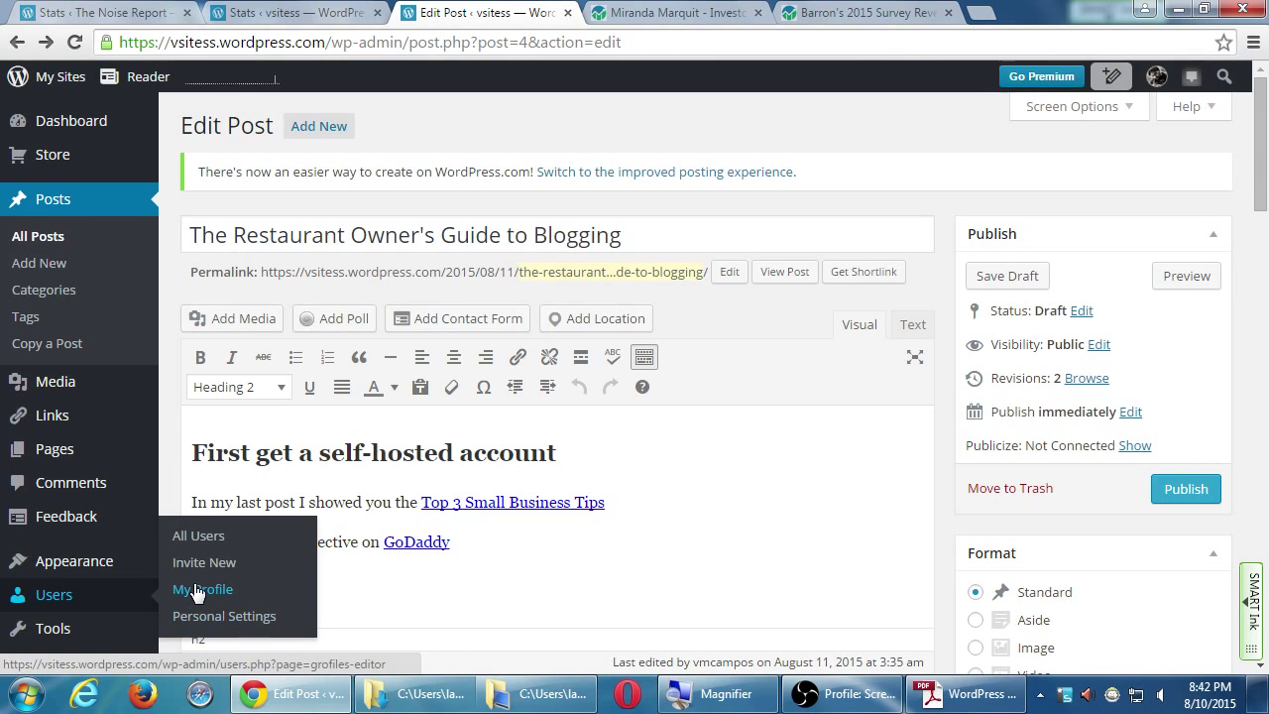
pyautogui.click(198, 590)
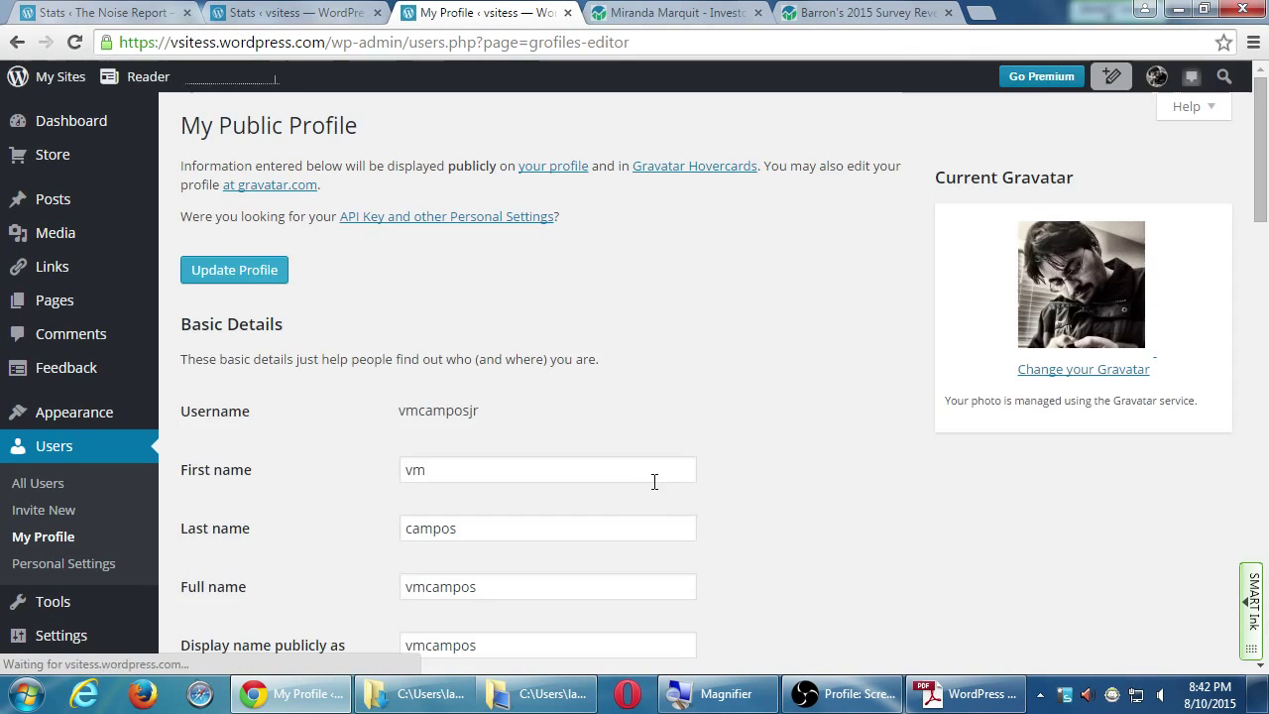
pyautogui.scroll(-7, 657, 482)
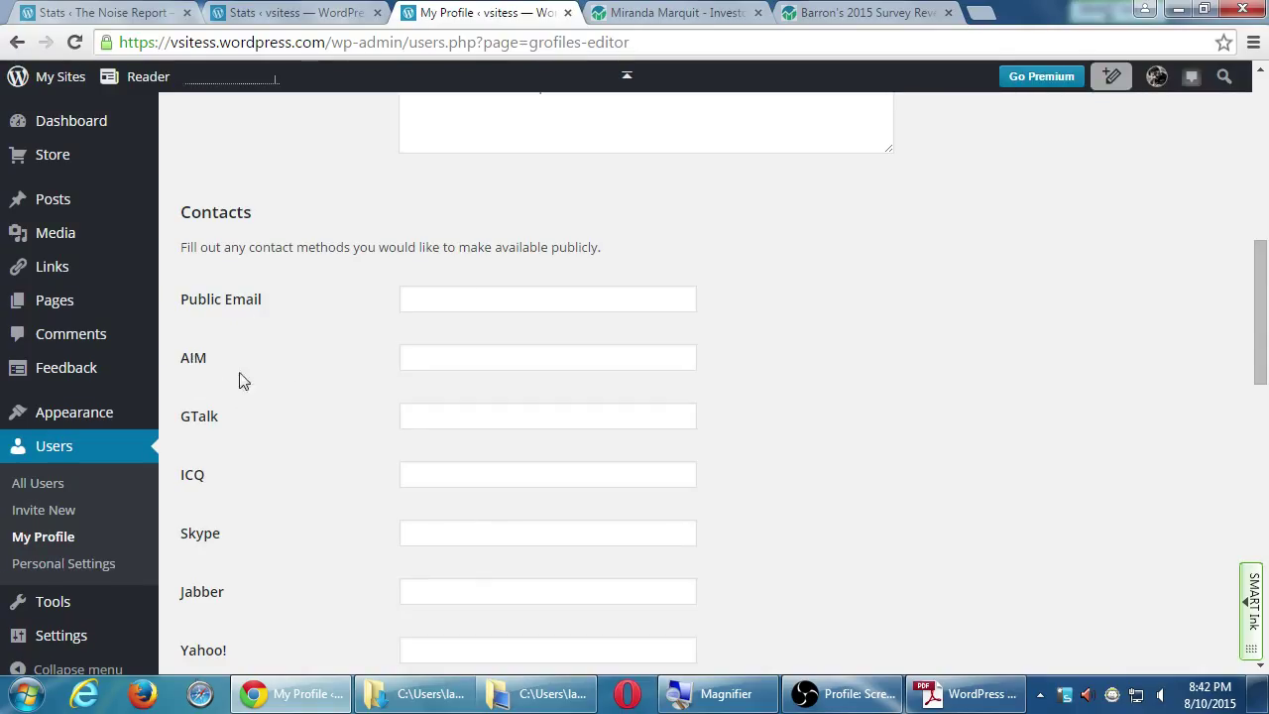
pyautogui.scroll(-1, 318, 466)
pyautogui.scroll(-1, 317, 489)
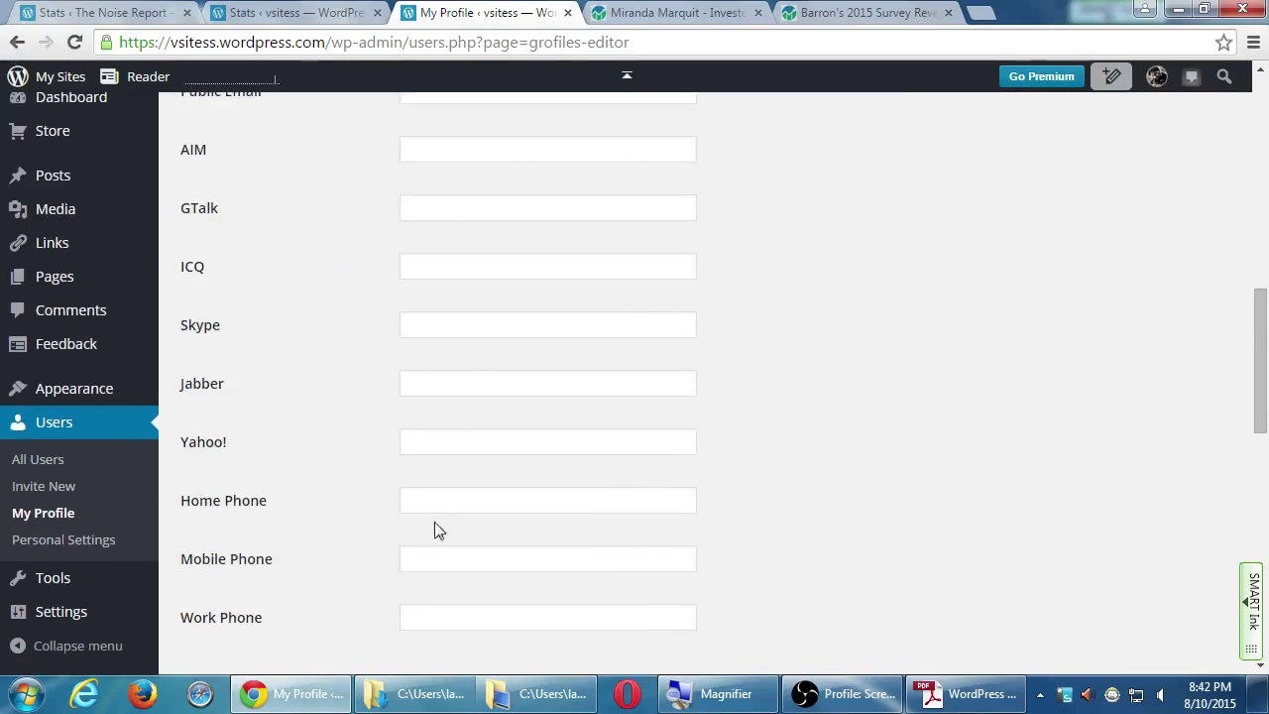
pyautogui.scroll(-1, 823, 456)
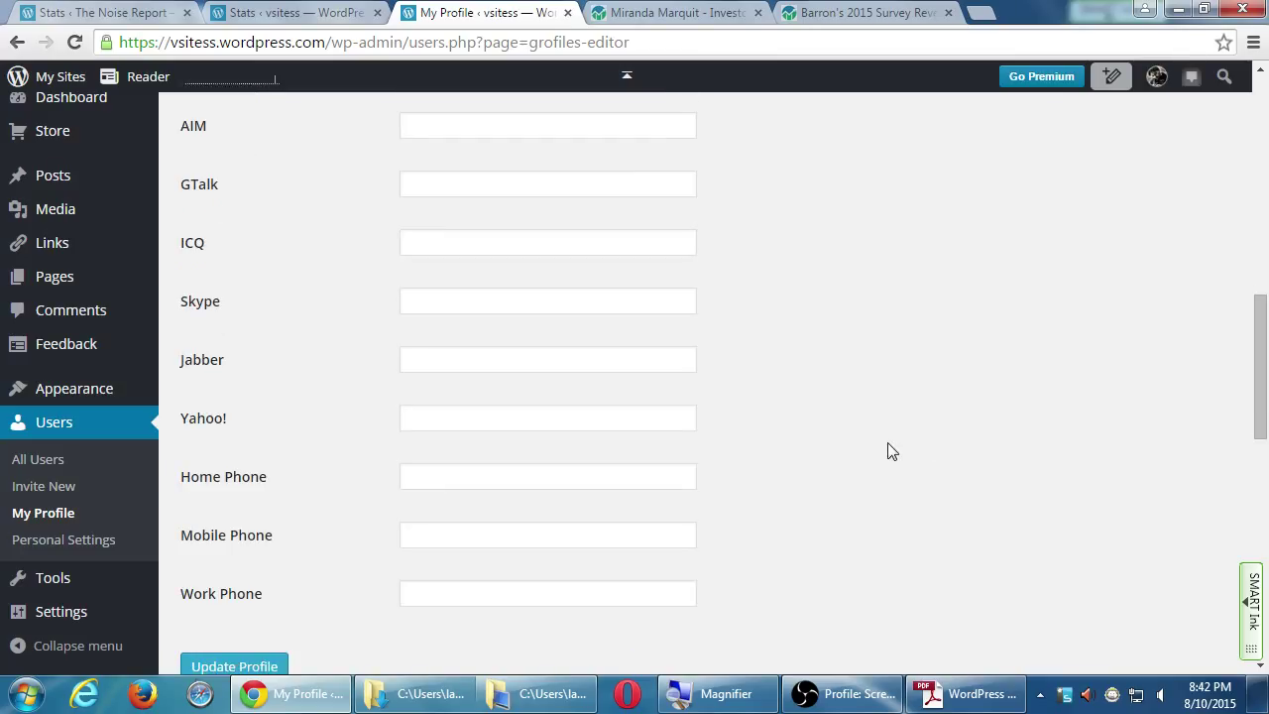
pyautogui.scroll(-7, 853, 456)
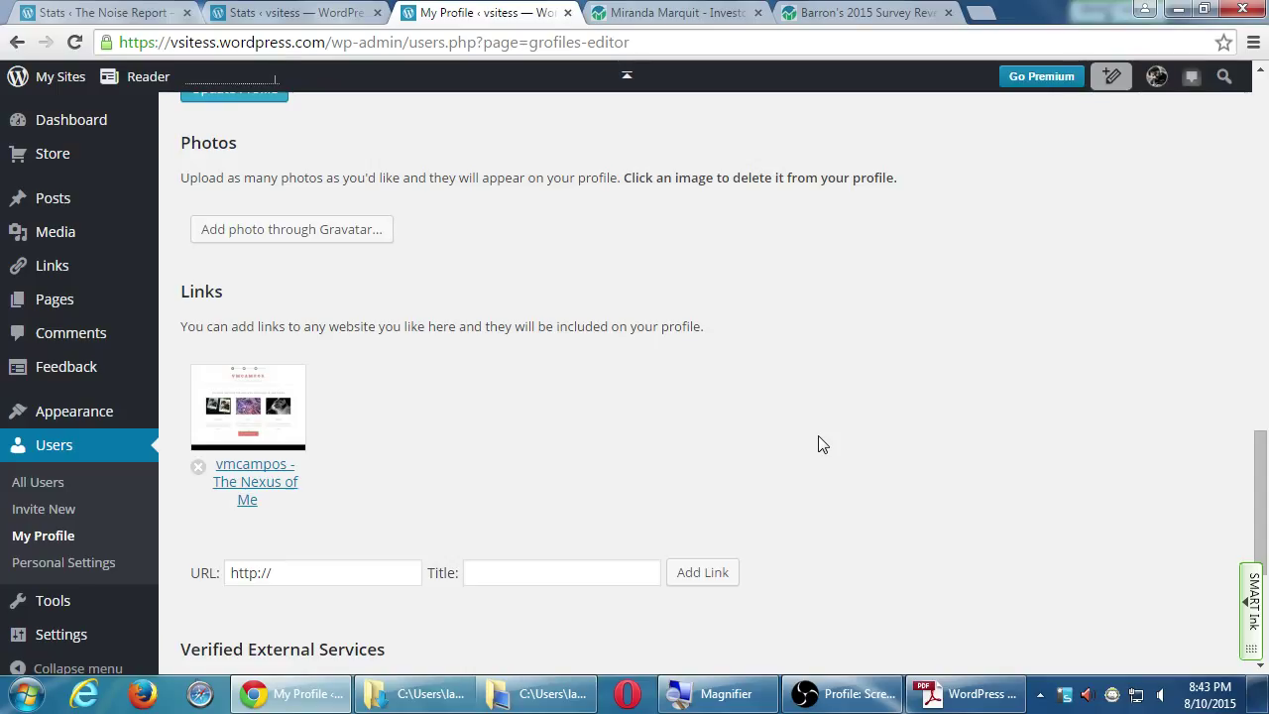
# - Return to the author's page on Investor Junkie and re-examine the bio above the first article
pyautogui.click(627, 14)
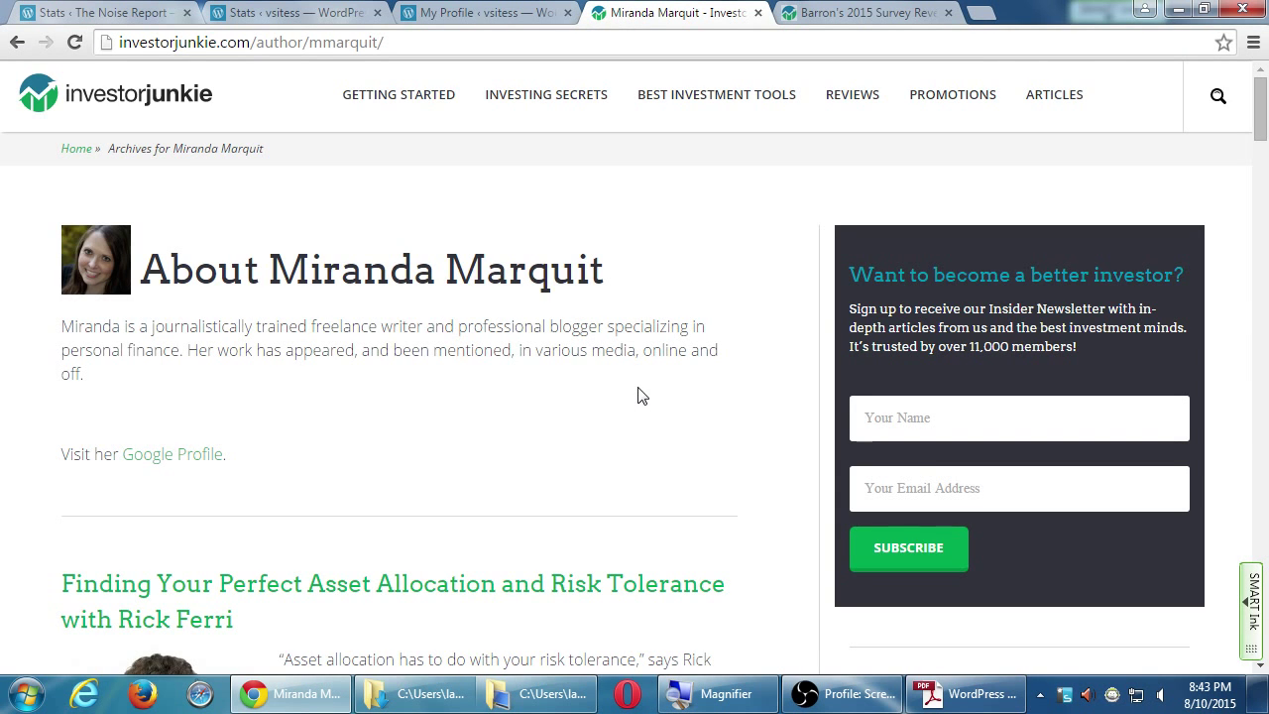
pyautogui.scroll(-2, 639, 392)
pyautogui.scroll(2, 638, 387)
pyautogui.scroll(-2, 640, 387)
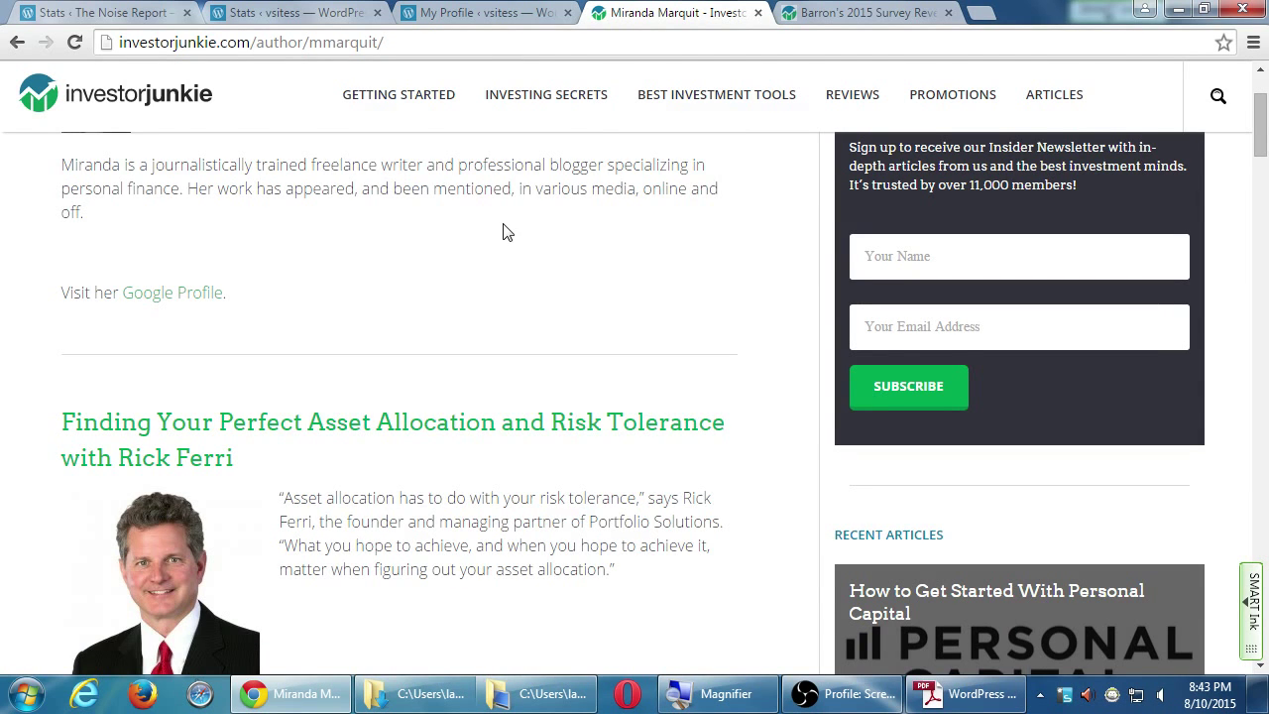
# - Look through the author's articles with their category and tag links, down to the page numbers that end the list
pyautogui.scroll(-5, 503, 231)
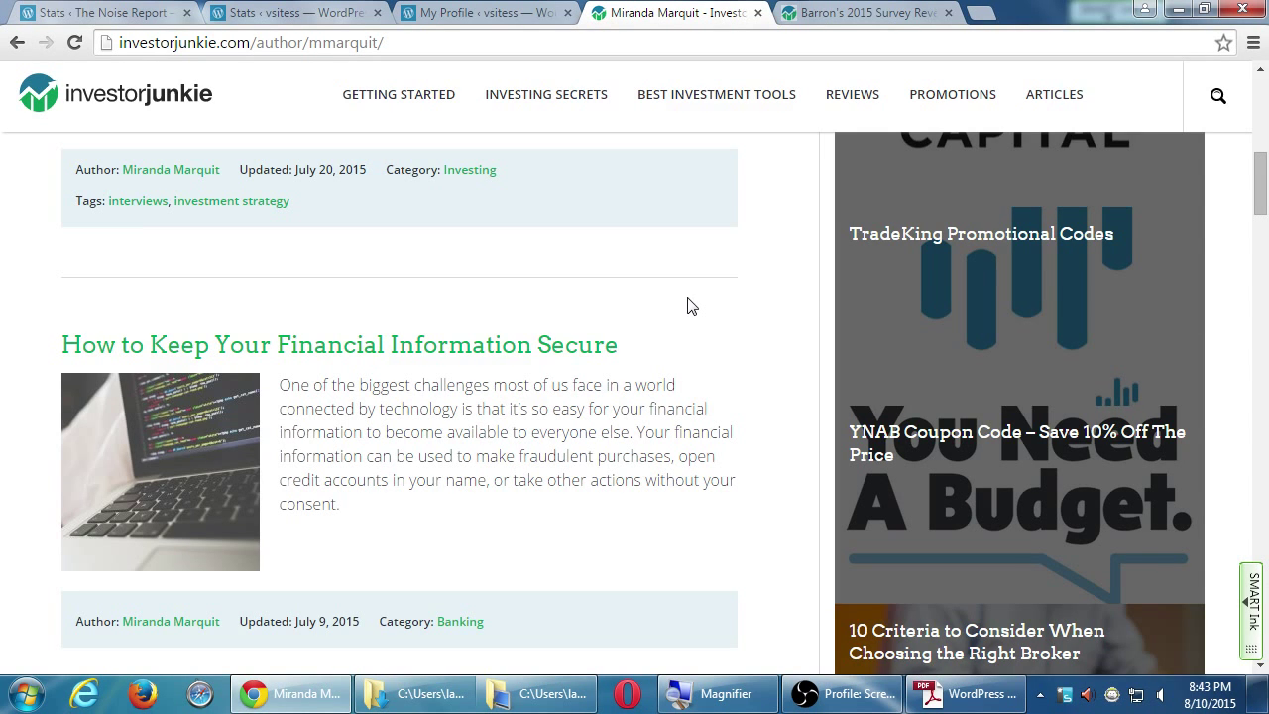
pyautogui.scroll(-4, 691, 306)
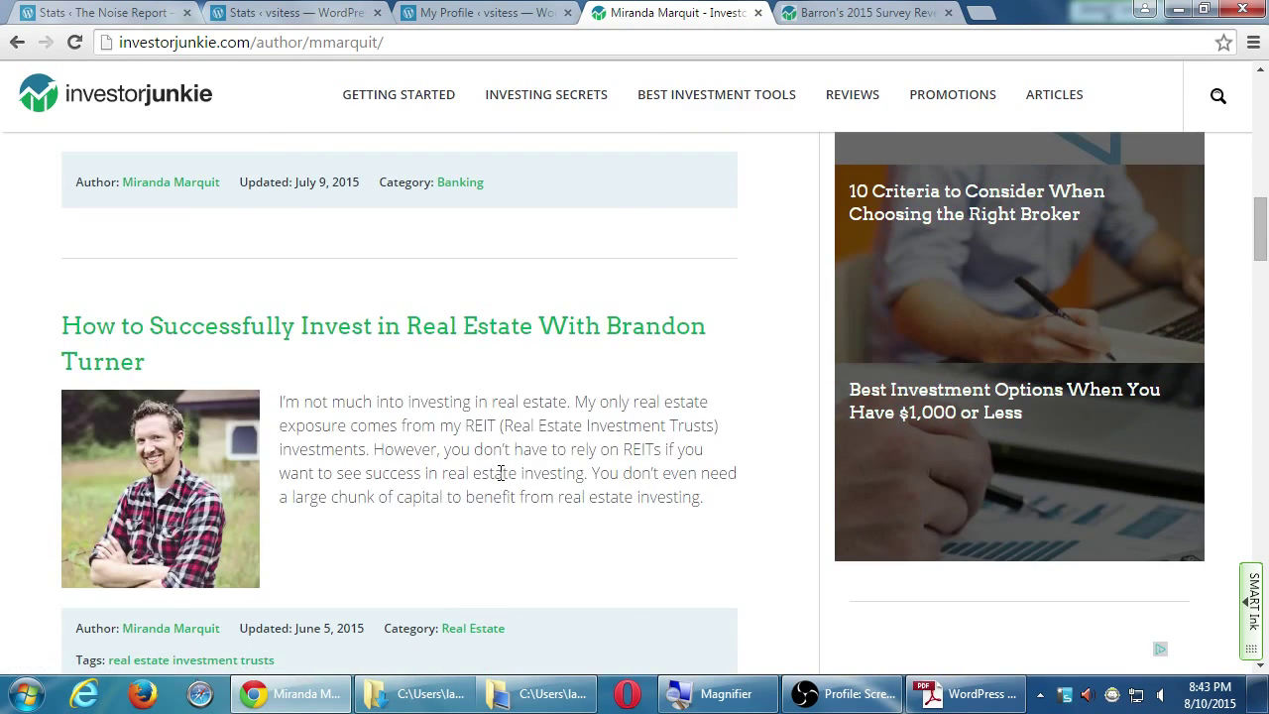
pyautogui.scroll(-1, 575, 395)
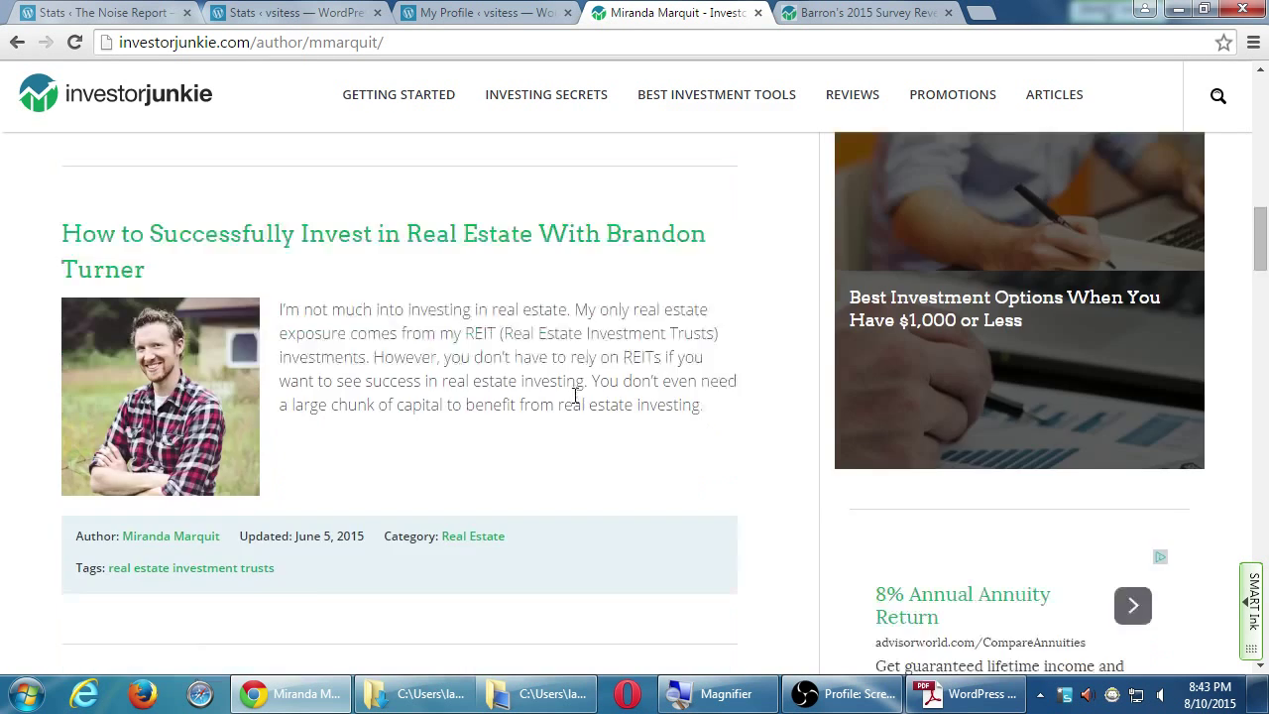
pyautogui.scroll(-3, 574, 395)
pyautogui.scroll(-2, 519, 515)
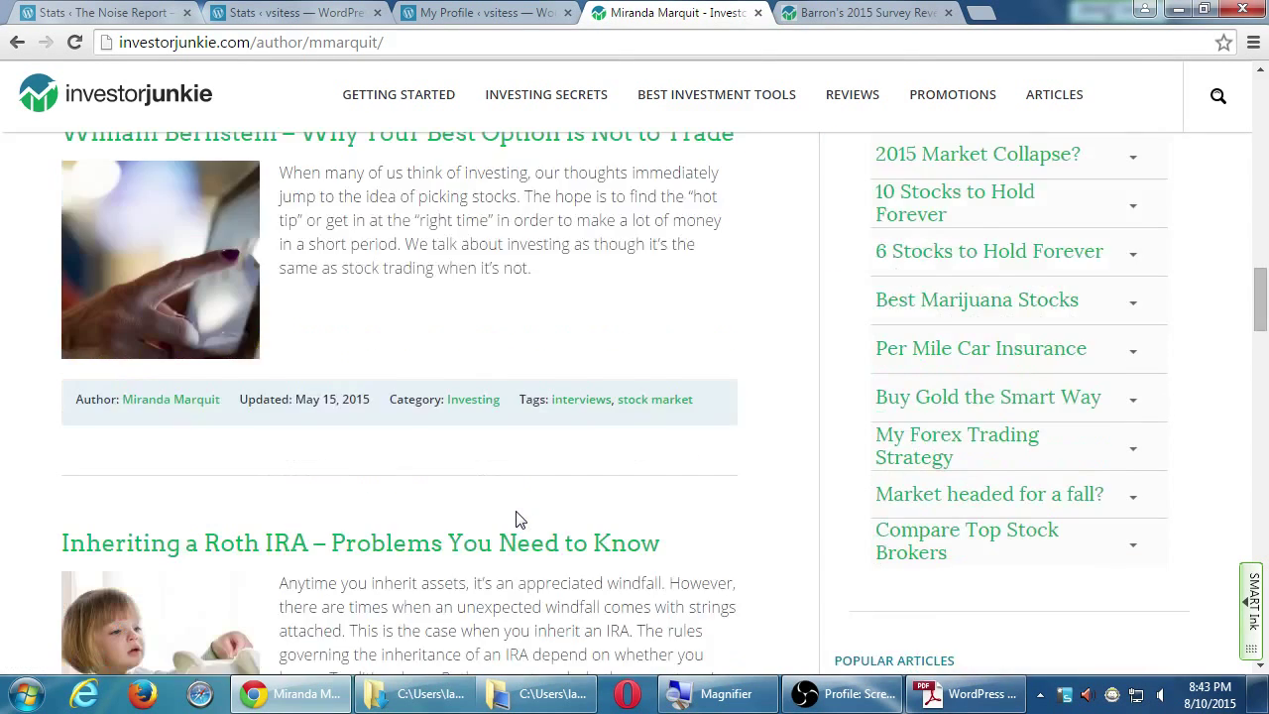
pyautogui.scroll(-1, 519, 516)
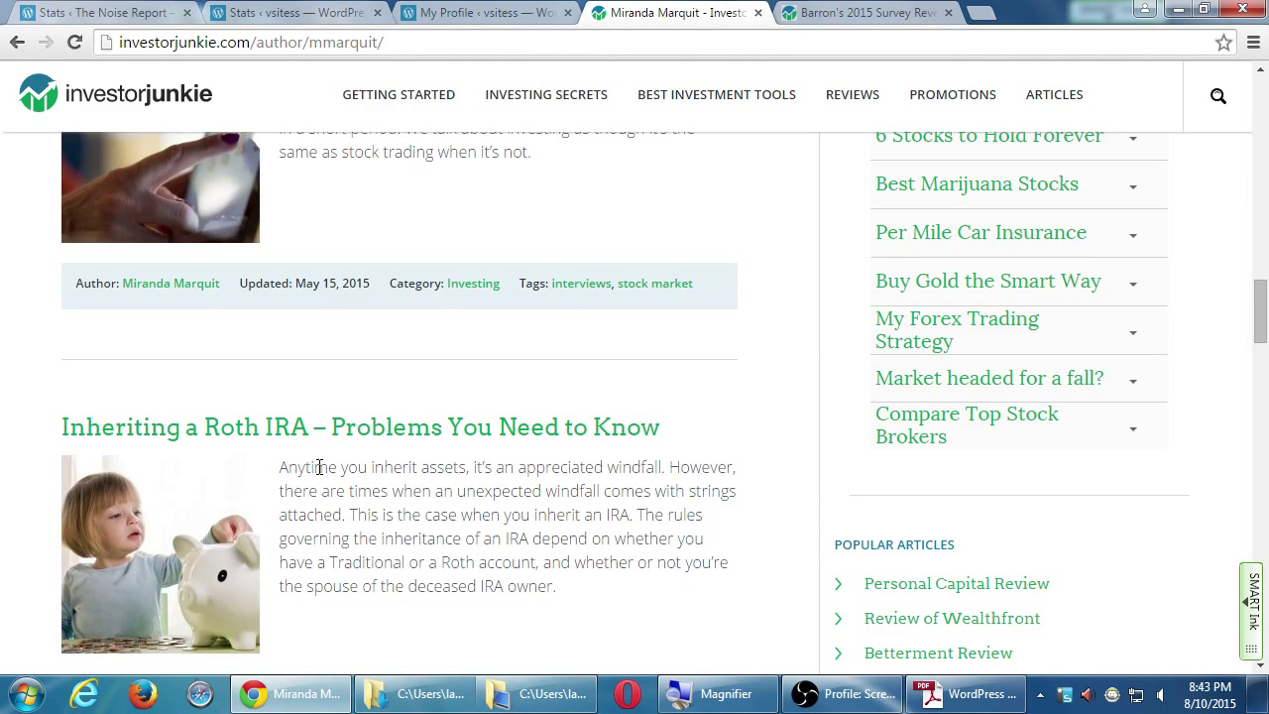
pyautogui.scroll(-4, 322, 474)
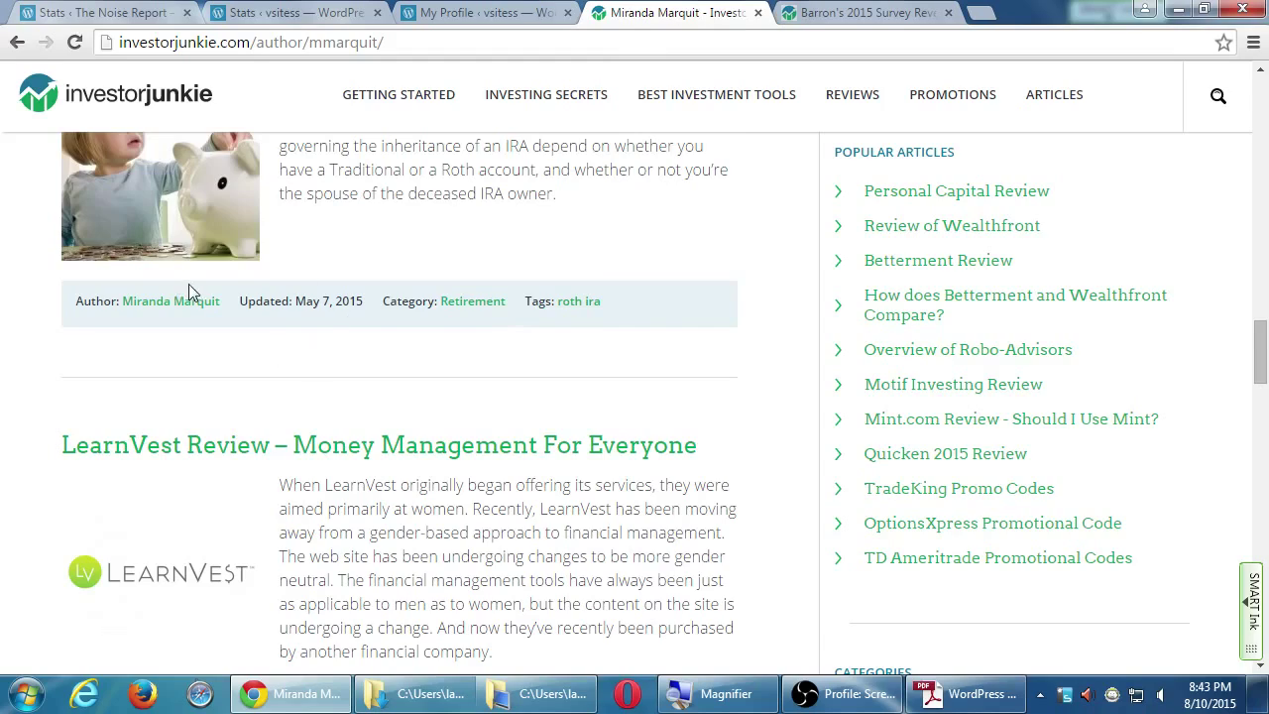
pyautogui.scroll(-20, 699, 397)
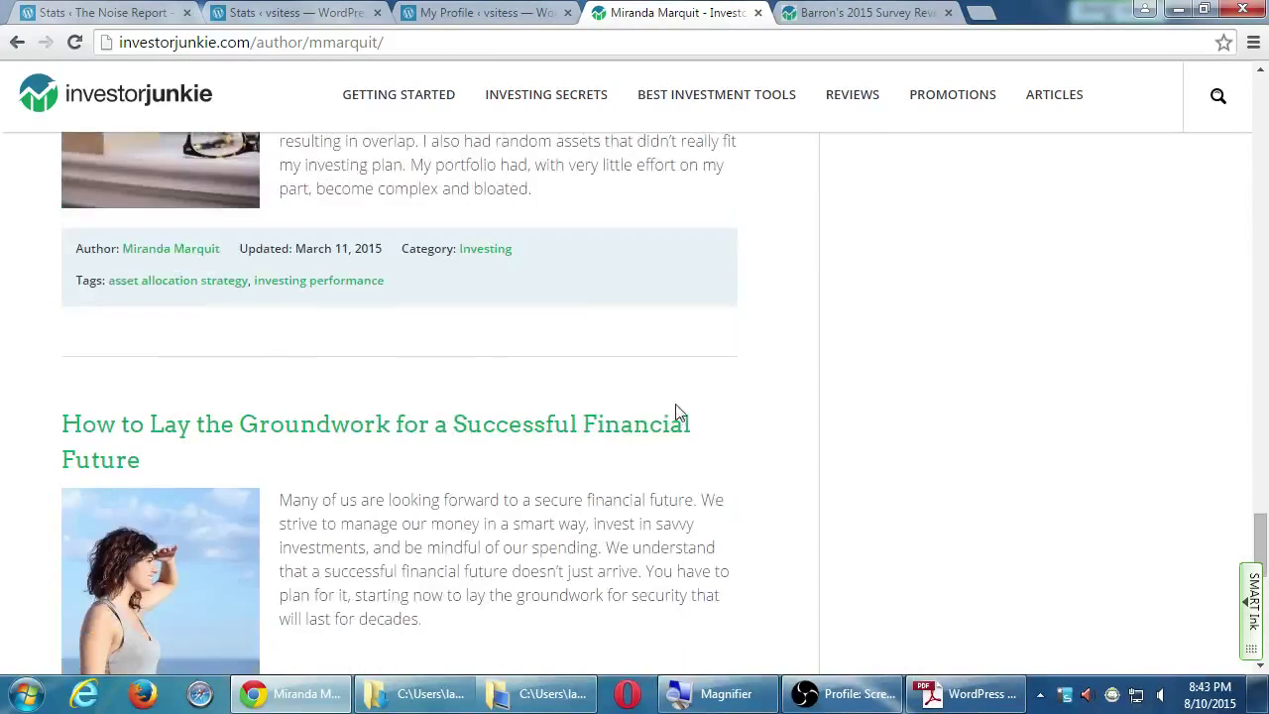
pyautogui.scroll(-2, 679, 402)
pyautogui.scroll(3, 377, 413)
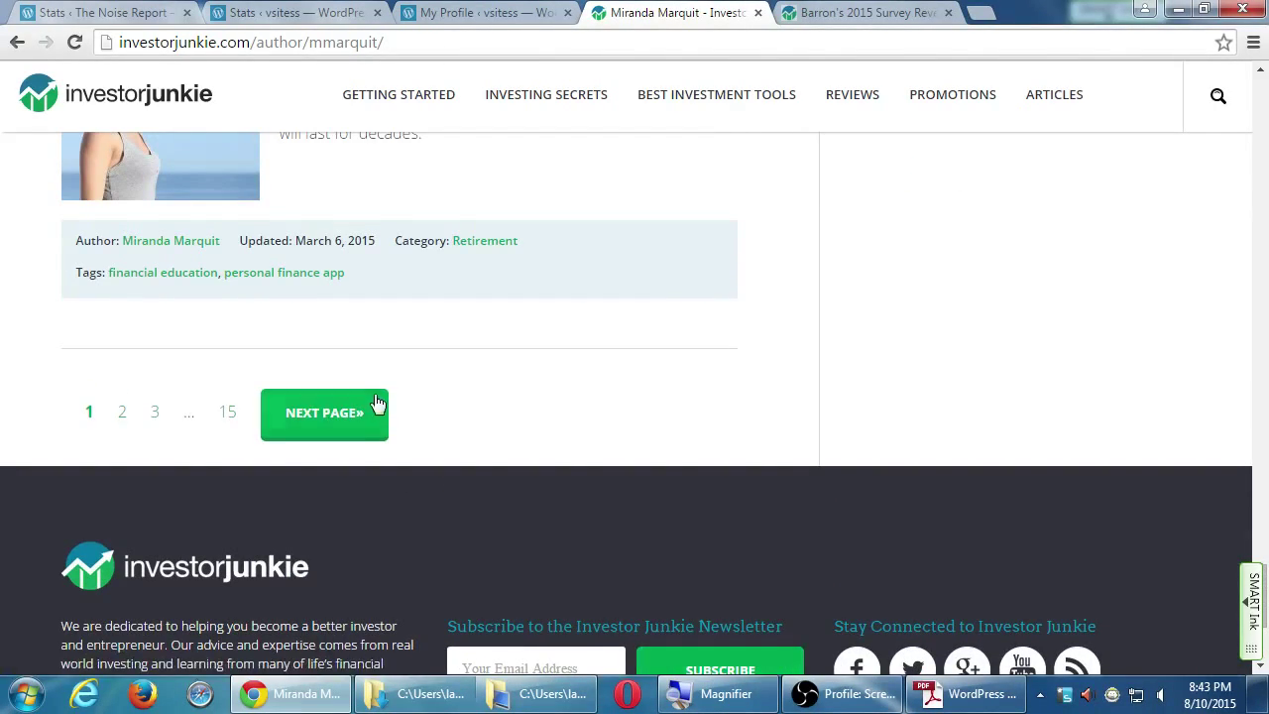
pyautogui.click(226, 415)
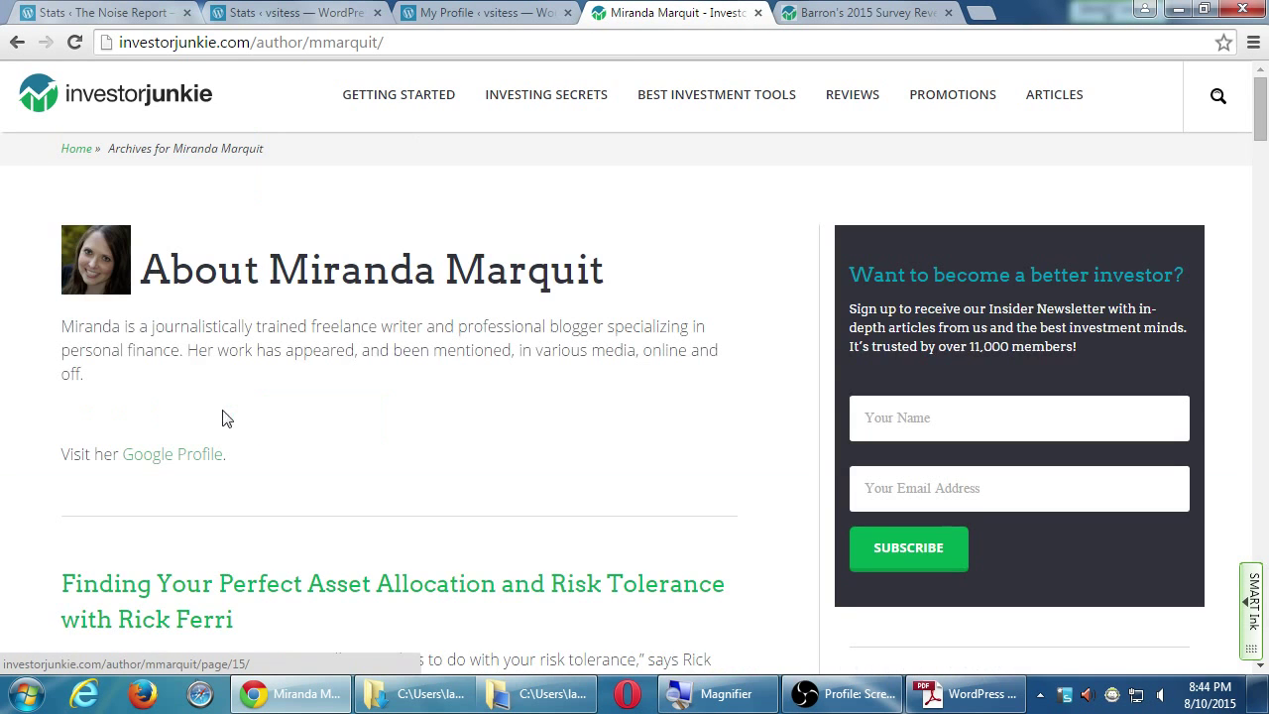
# - Open the author's Google Profile, look through the public posts, and go back to the author page
pyautogui.click(186, 456)
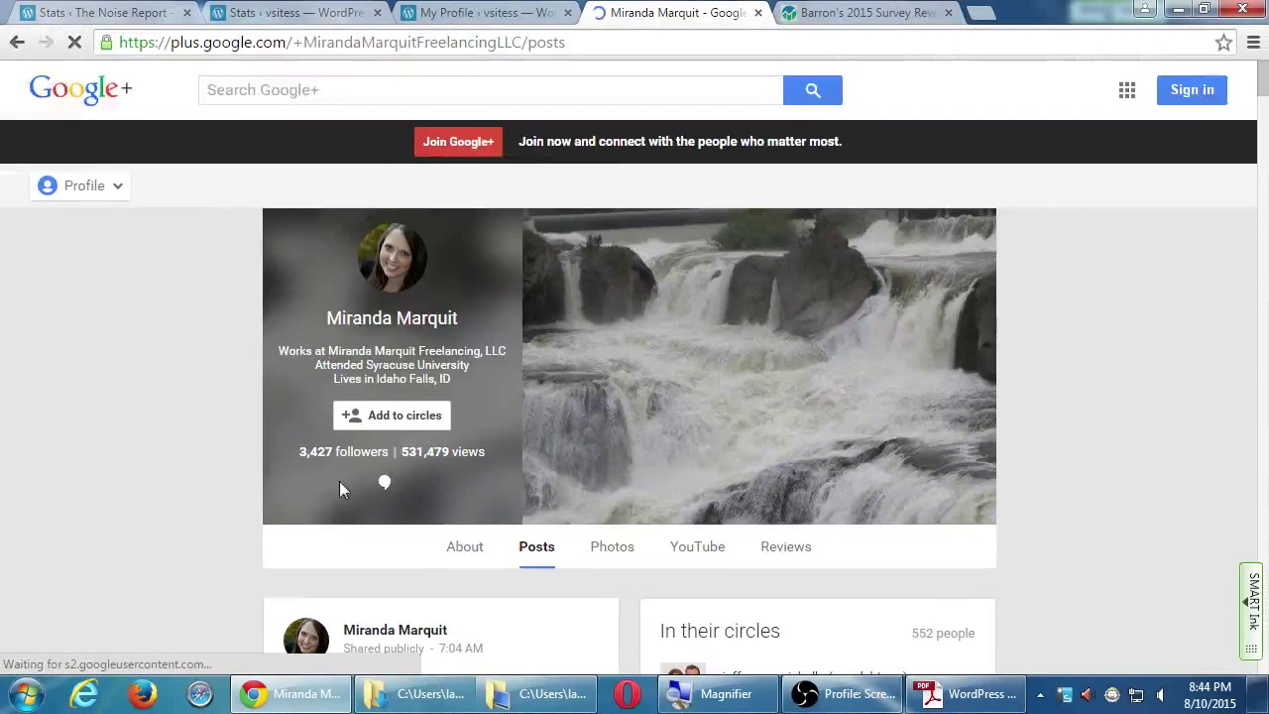
pyautogui.scroll(-3, 119, 448)
pyautogui.scroll(-5, 144, 432)
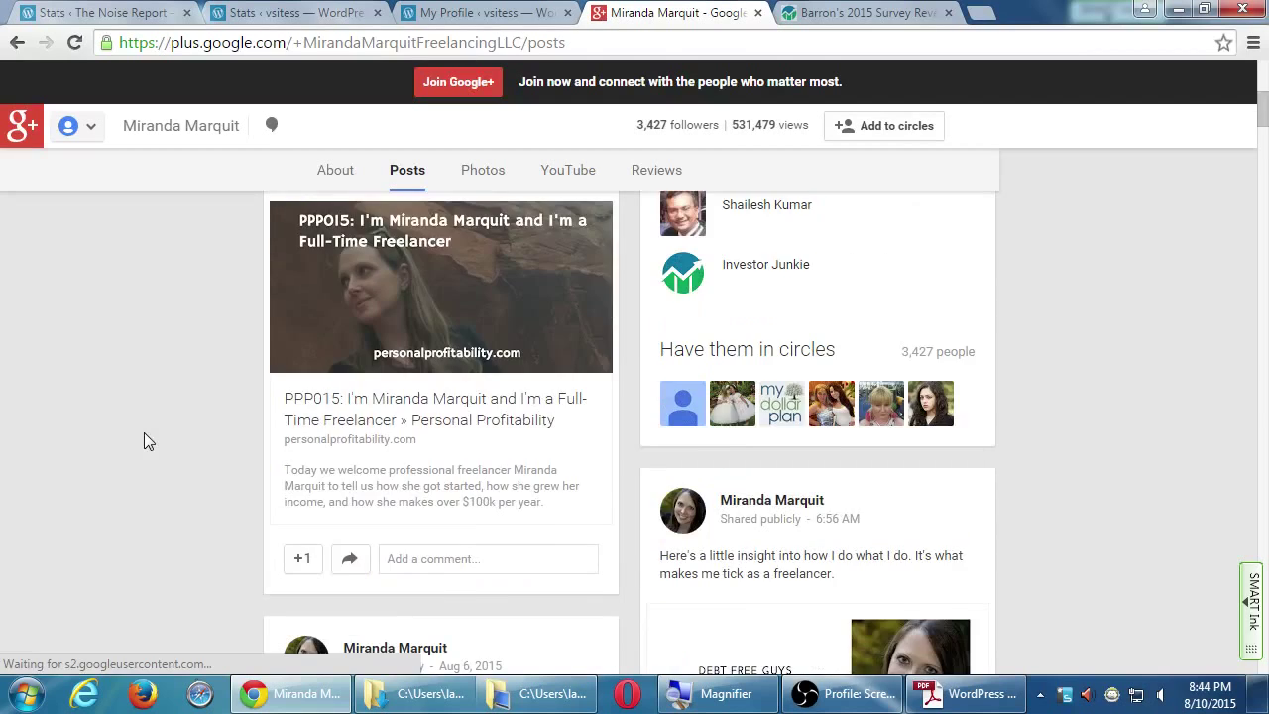
pyautogui.scroll(-1, 148, 429)
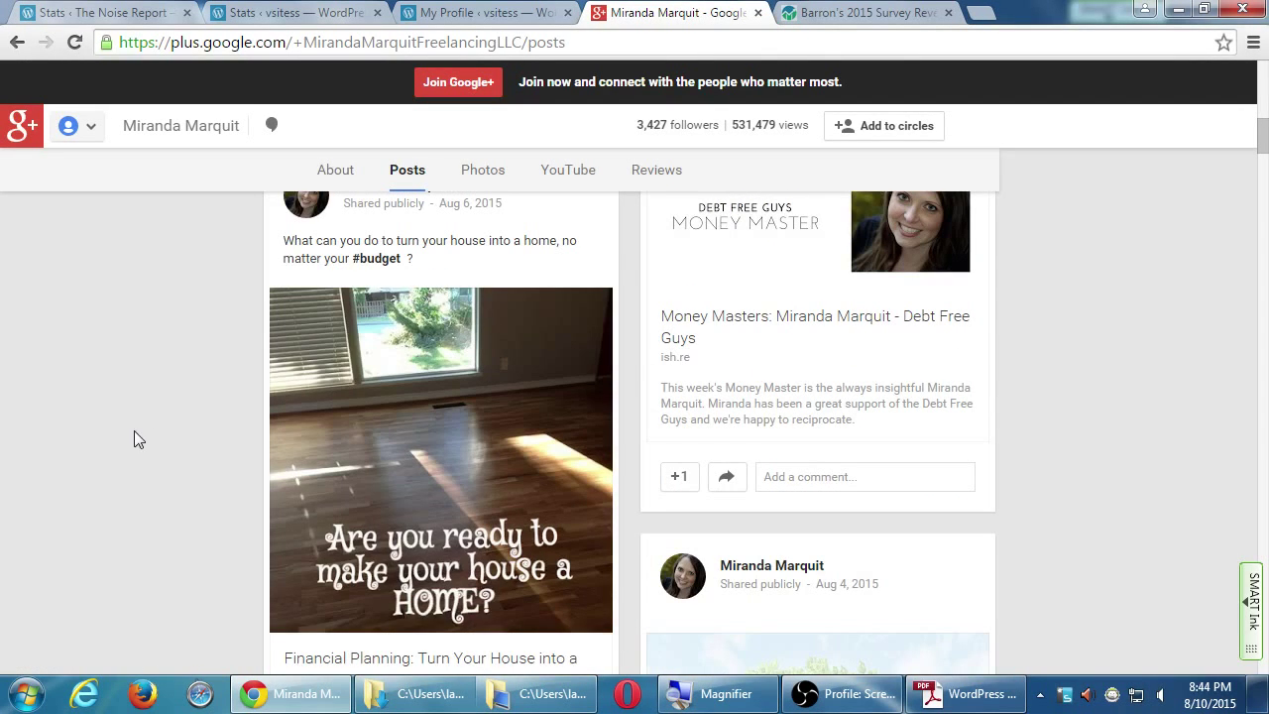
pyautogui.hotkey('alt', 'Left')
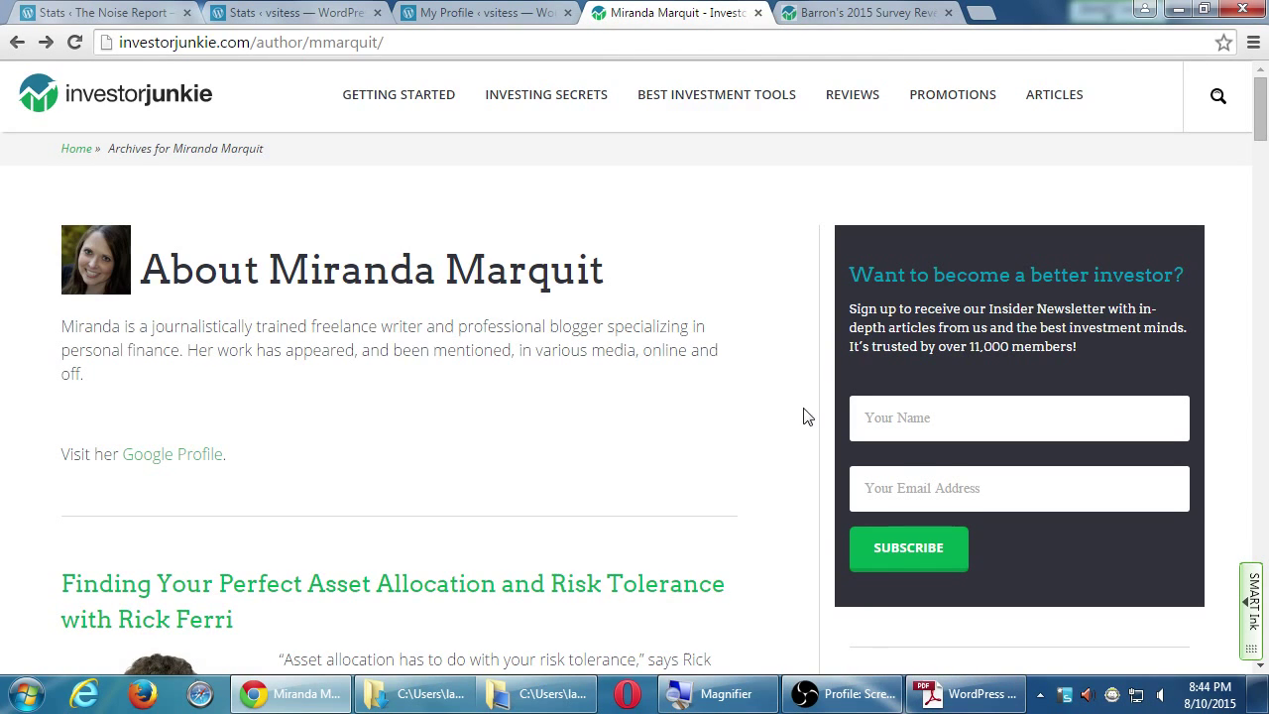
# - Switch to the WordPress Checklist in Adobe Reader and review item 9 Organizing and item 10 Read More
pyautogui.click(932, 694)
pyautogui.scroll(1, 426, 234)
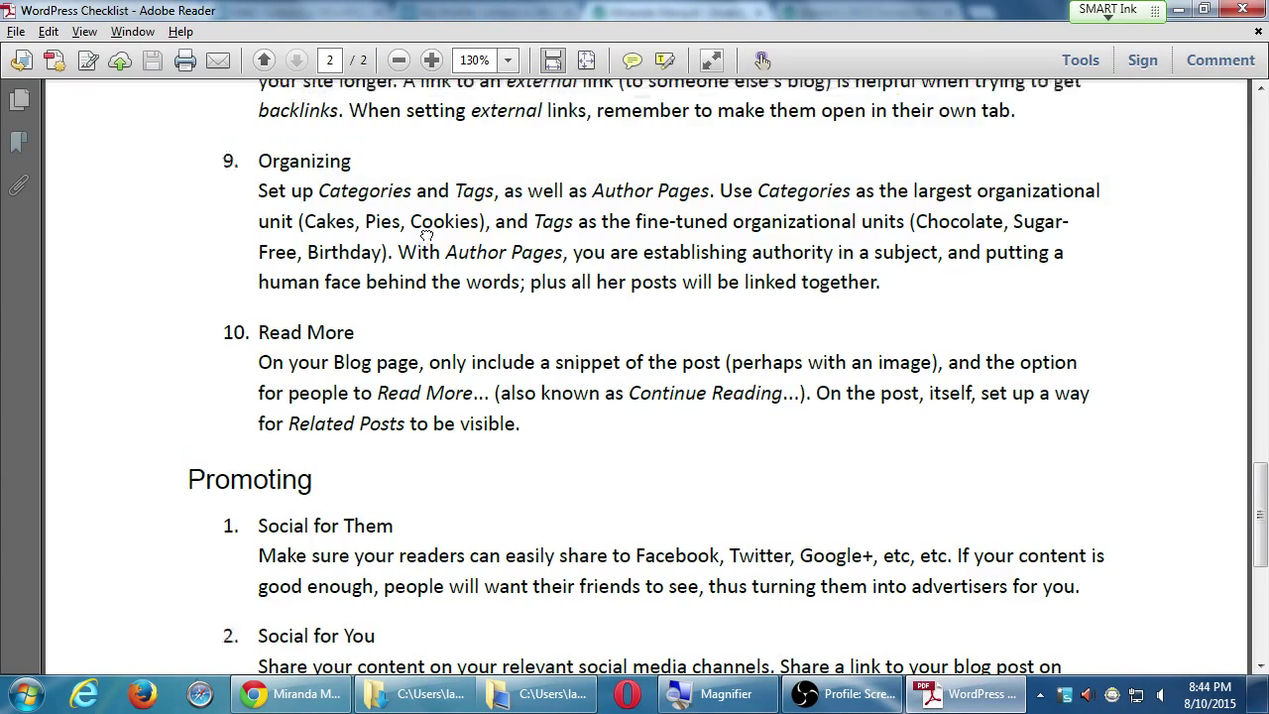
pyautogui.scroll(1, 426, 234)
pyautogui.scroll(-1, 430, 346)
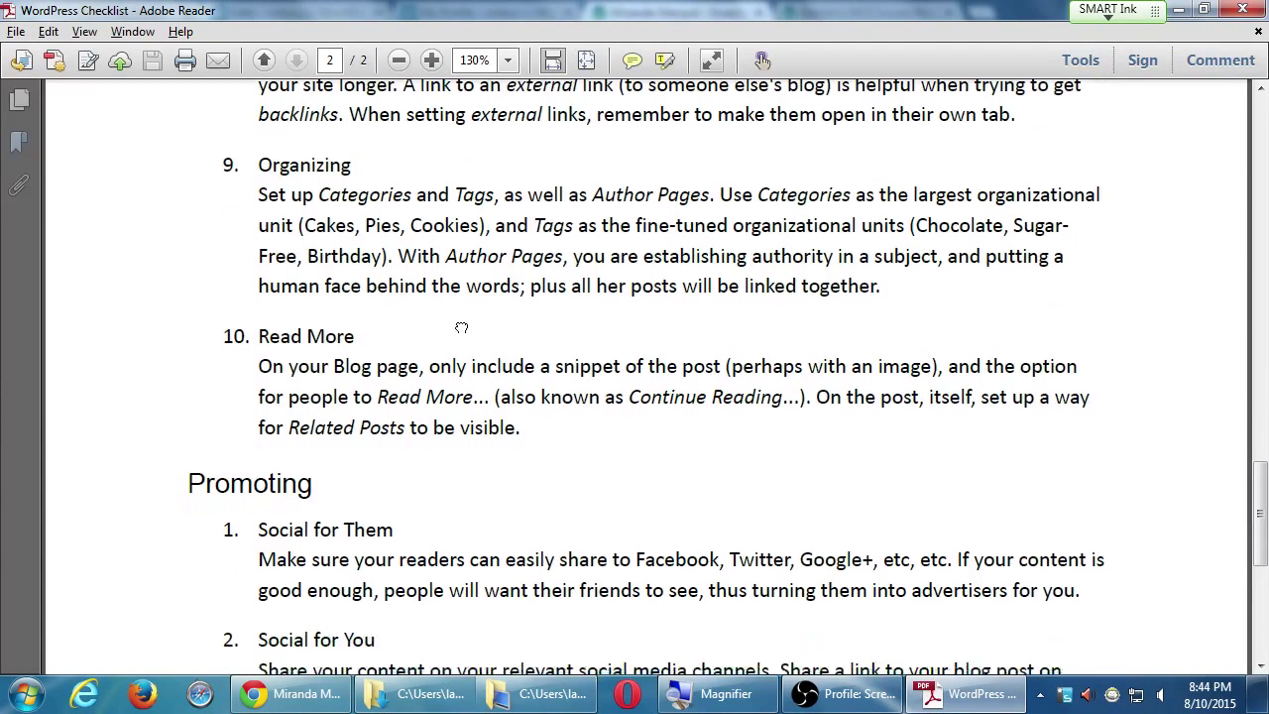
pyautogui.scroll(-1, 461, 327)
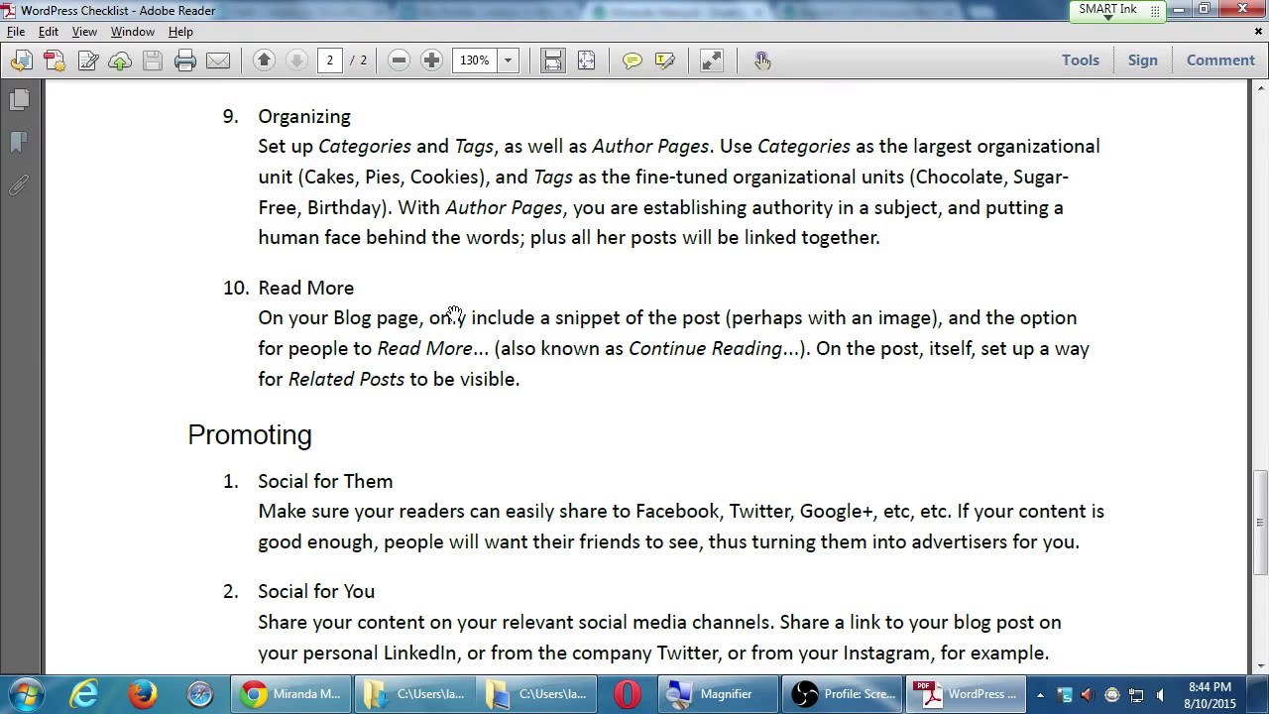
pyautogui.scroll(1, 454, 314)
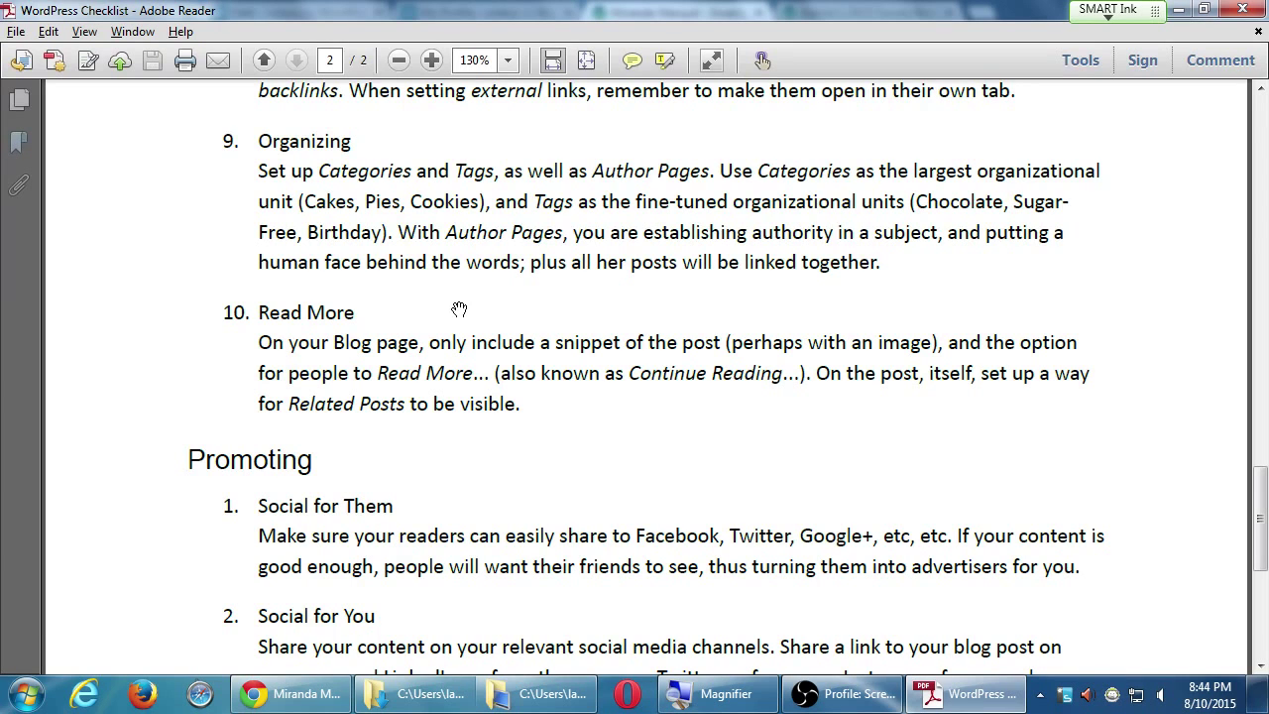
pyautogui.moveTo(496, 445); pyautogui.dragTo(501, 427)
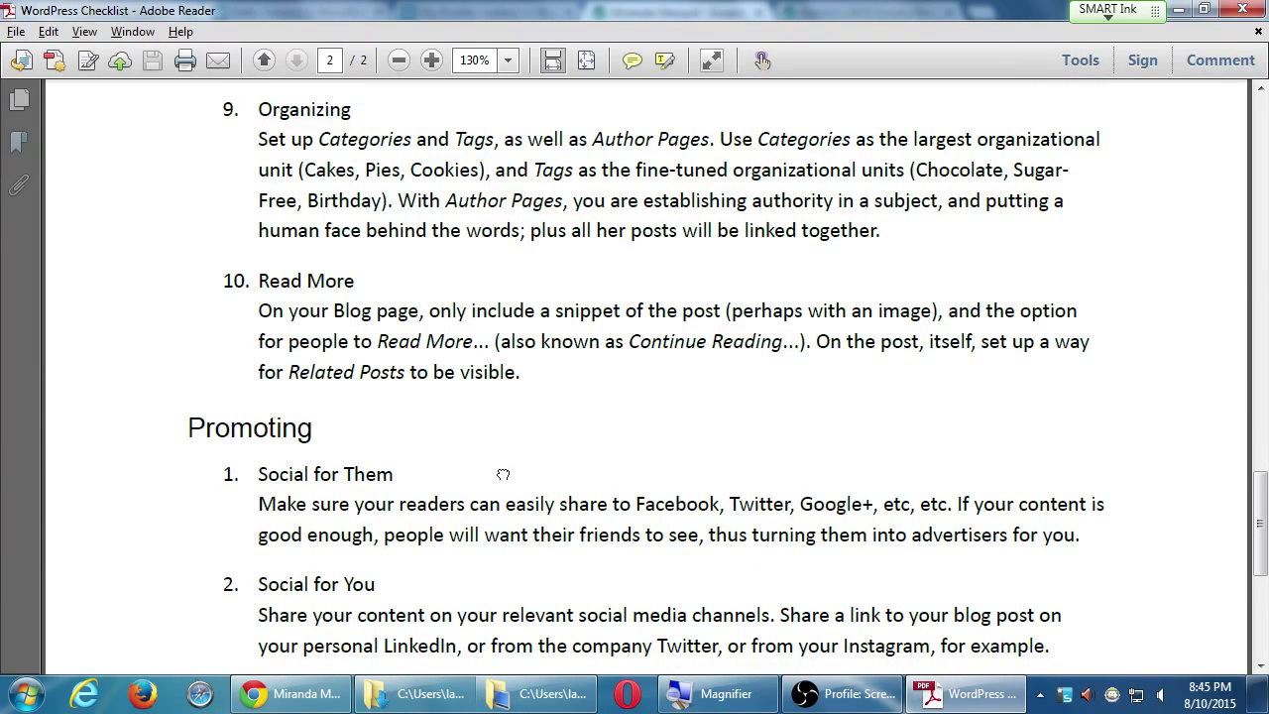
pyautogui.moveTo(501, 478)
pyautogui.mouseDown()
pyautogui.moveTo(503, 455)
pyautogui.moveTo(503, 470)
pyautogui.mouseUp()
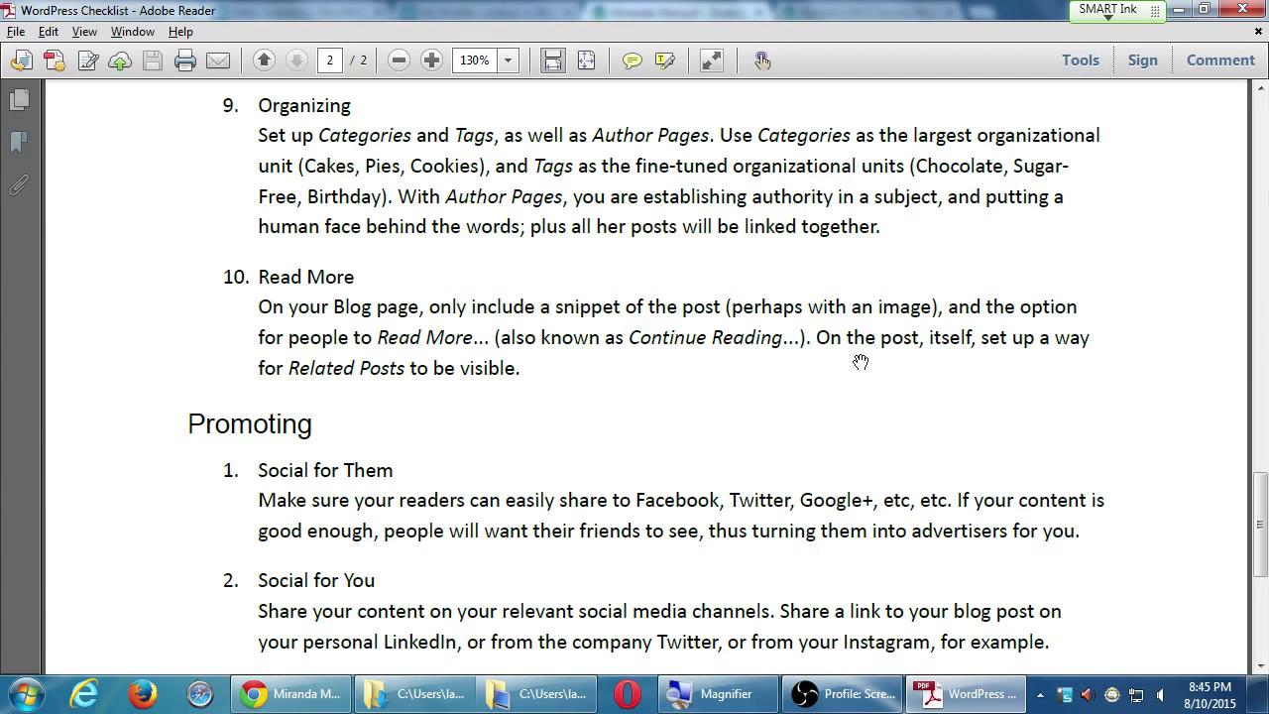
# - Switch back to Chrome, open the Investor Junkie home page, and examine its latest article snippet, popular articles and recent reviews
pyautogui.click(345, 694)
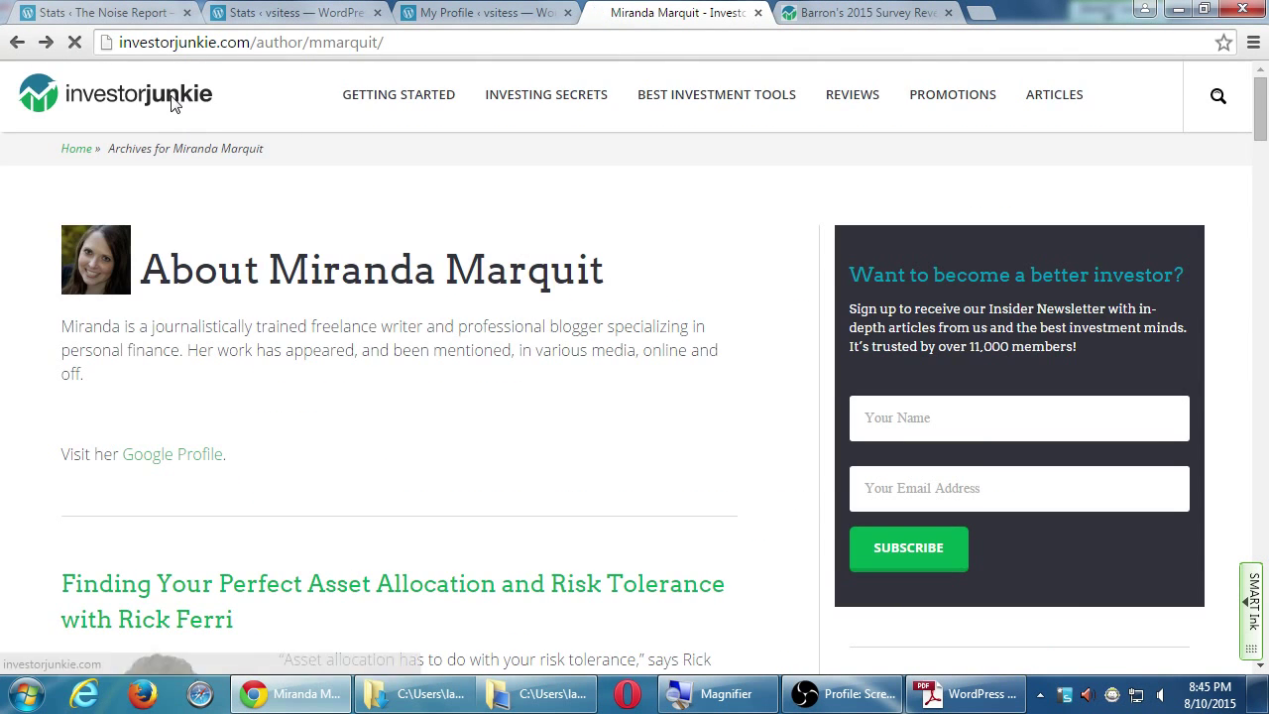
pyautogui.click(174, 104)
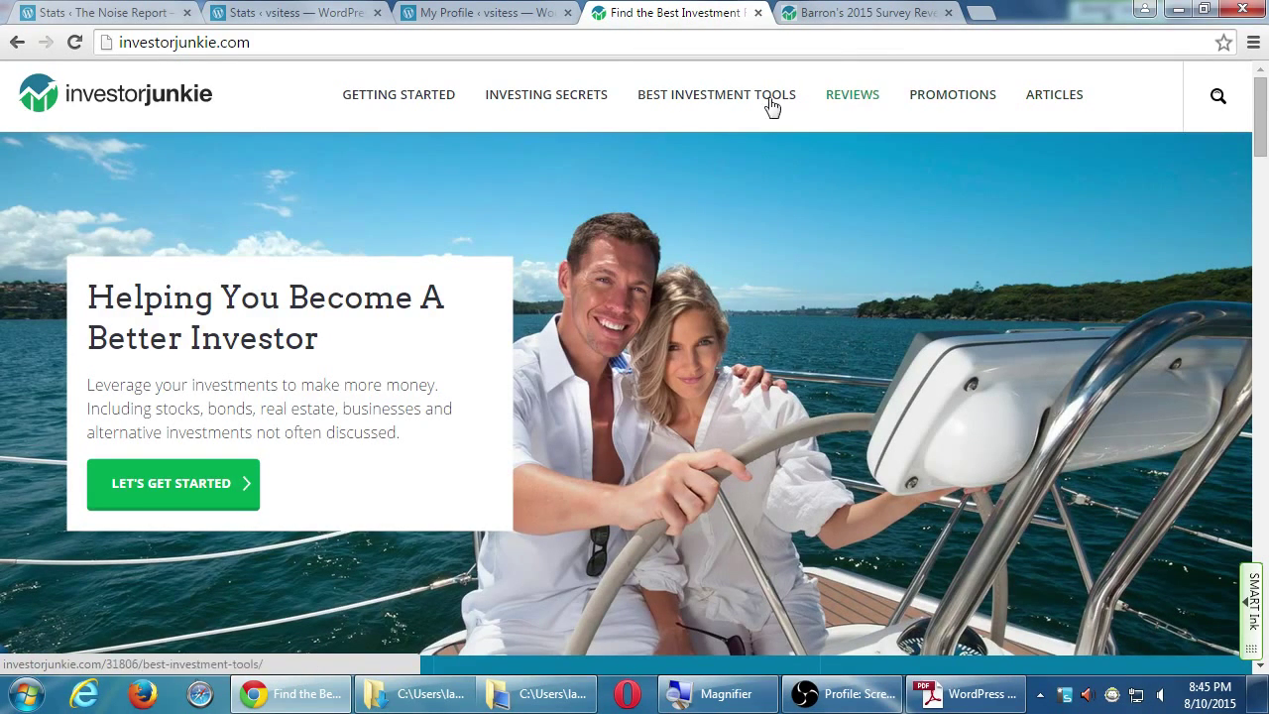
pyautogui.scroll(-6, 427, 535)
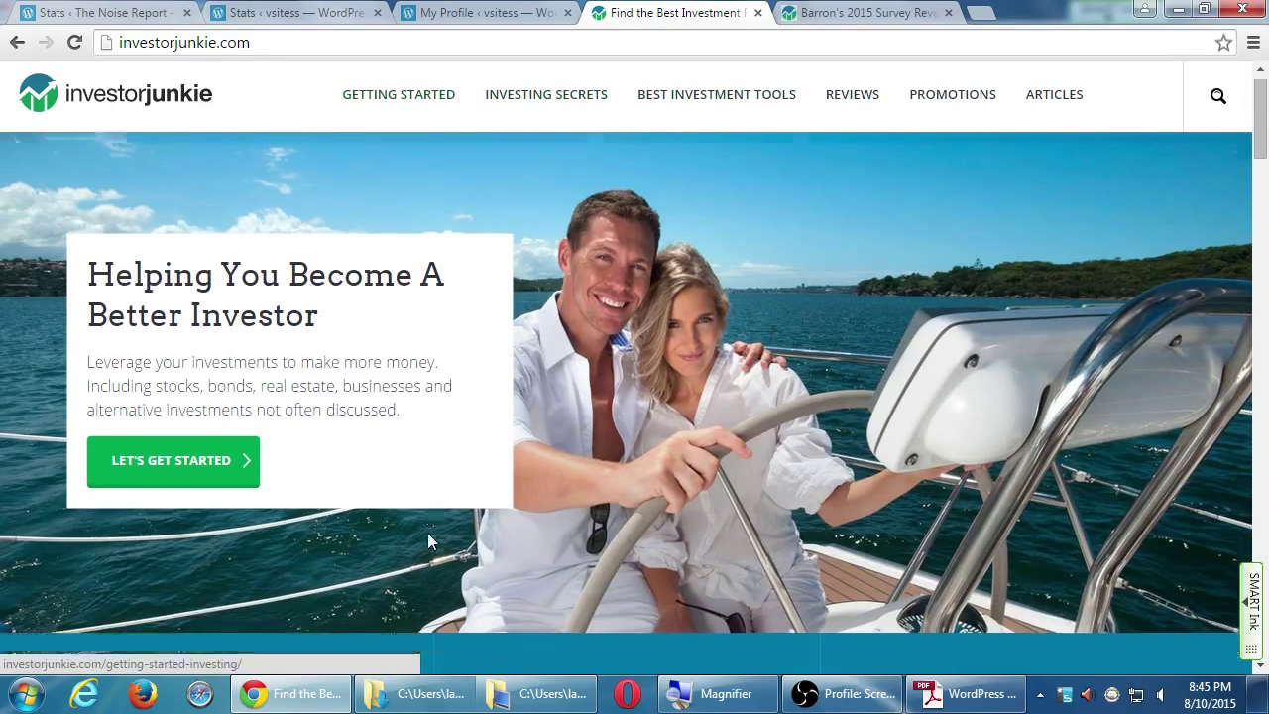
pyautogui.scroll(-12, 446, 543)
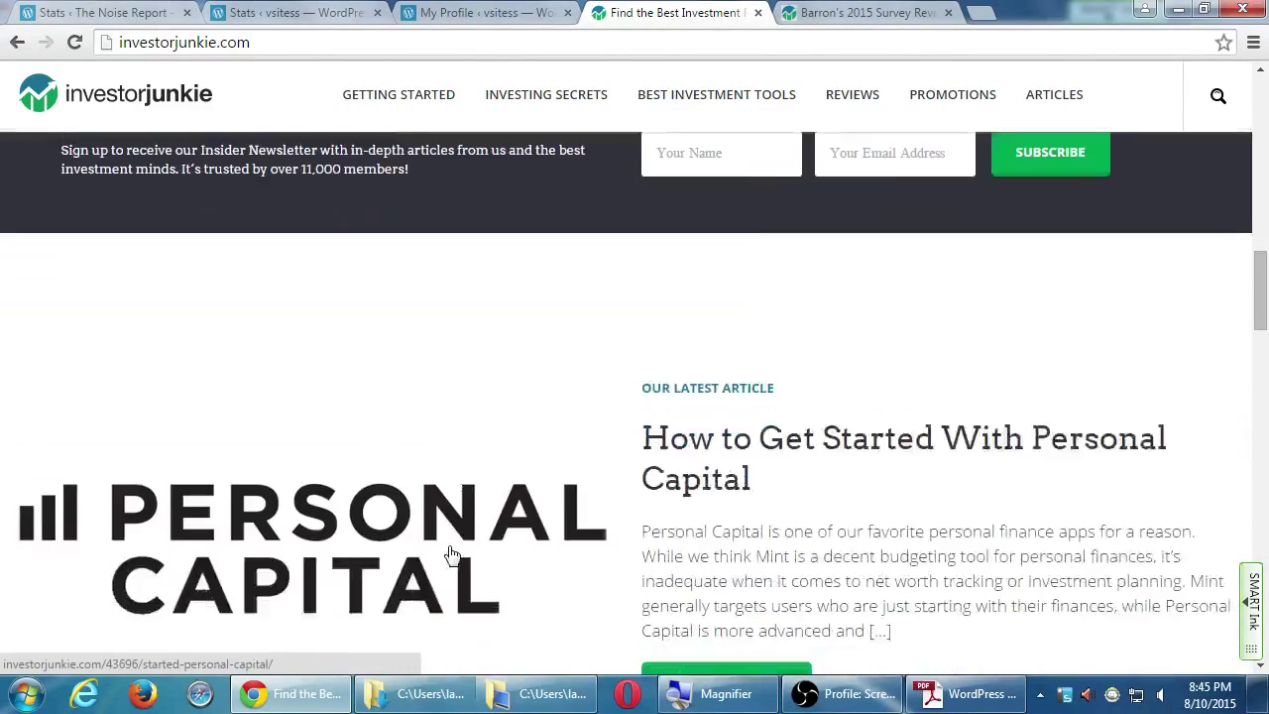
pyautogui.scroll(-2, 451, 551)
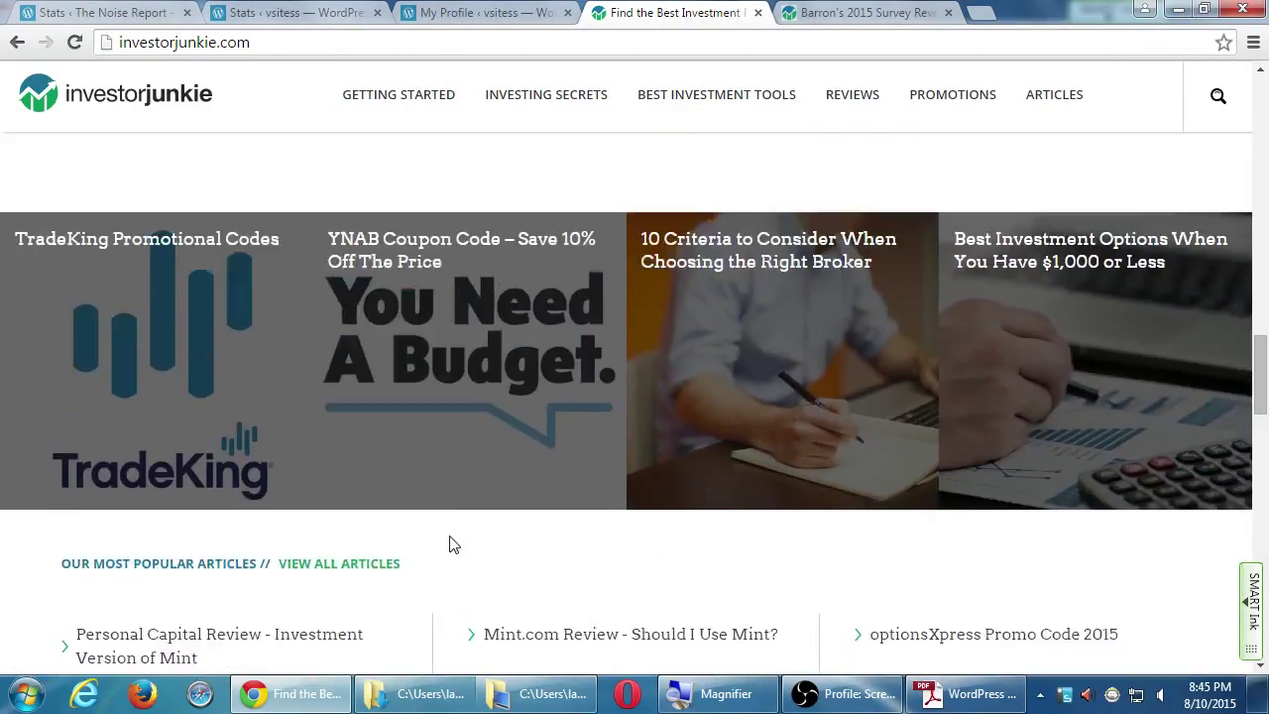
pyautogui.scroll(1, 451, 544)
pyautogui.scroll(-5, 455, 541)
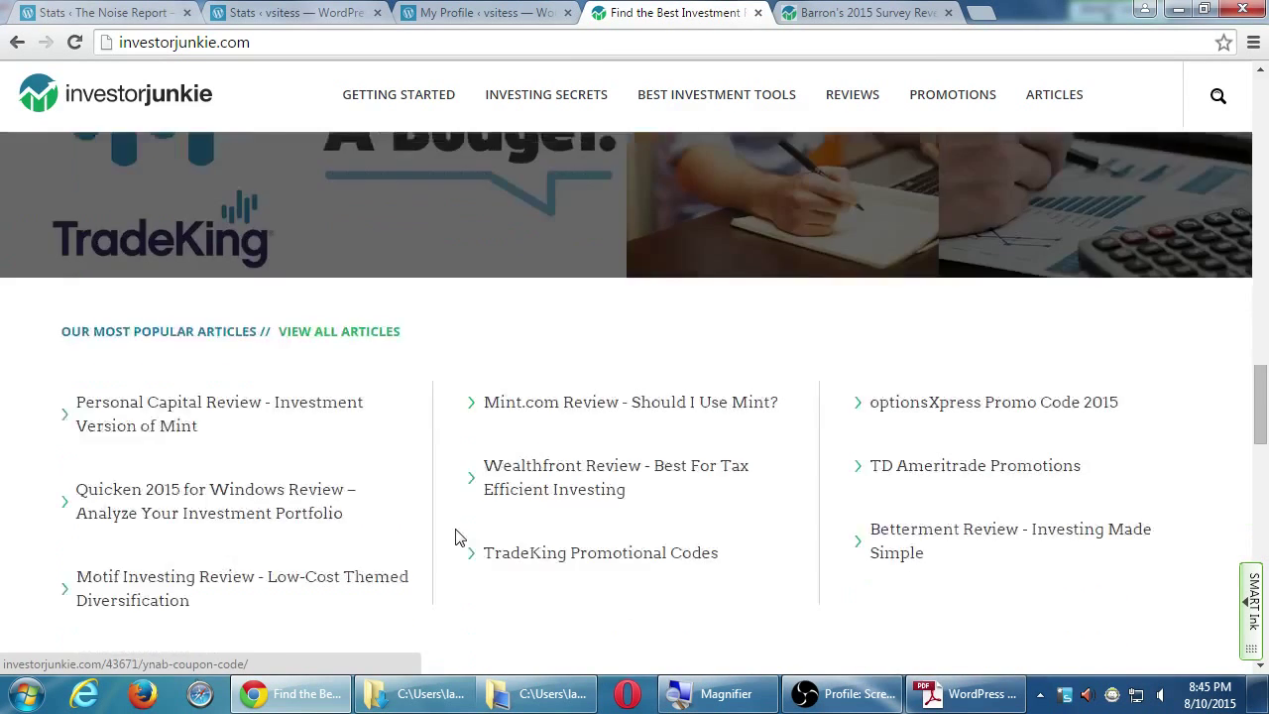
pyautogui.scroll(-3, 455, 539)
pyautogui.scroll(1, 451, 538)
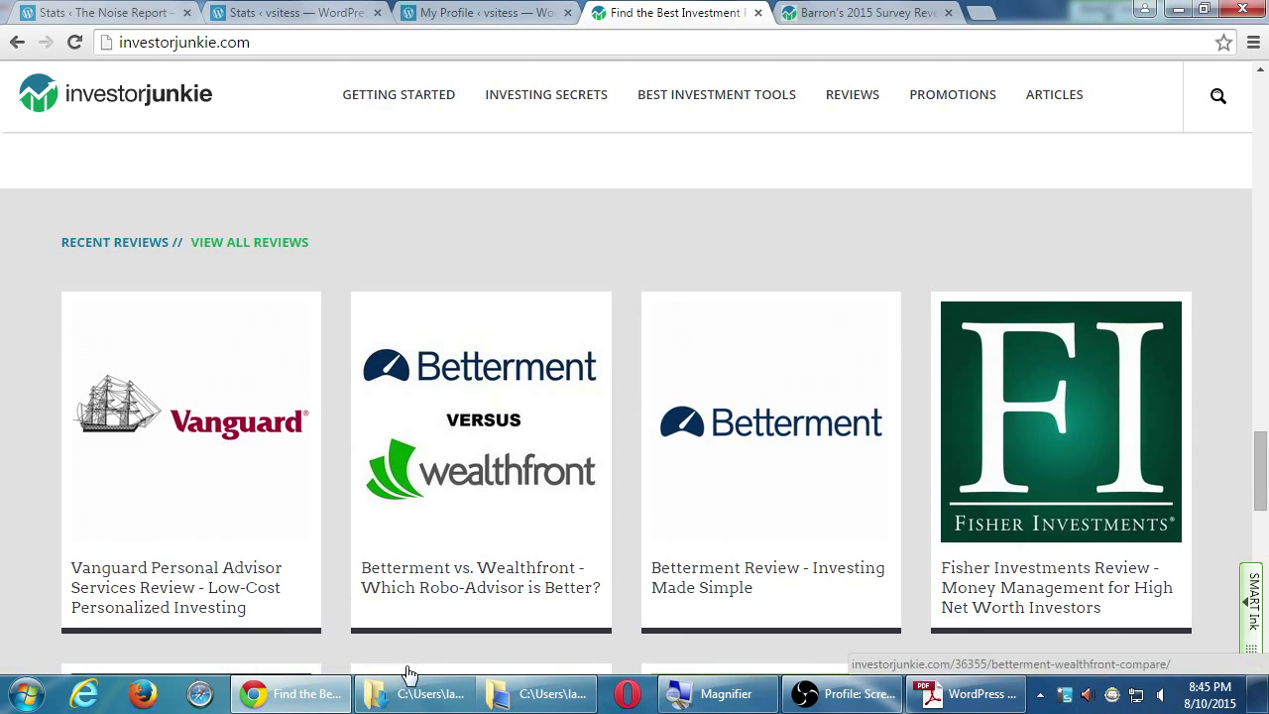
# - Open the Investor Junkie Articles page and look through its year and month index and the monthly article lists
pyautogui.press('Home')
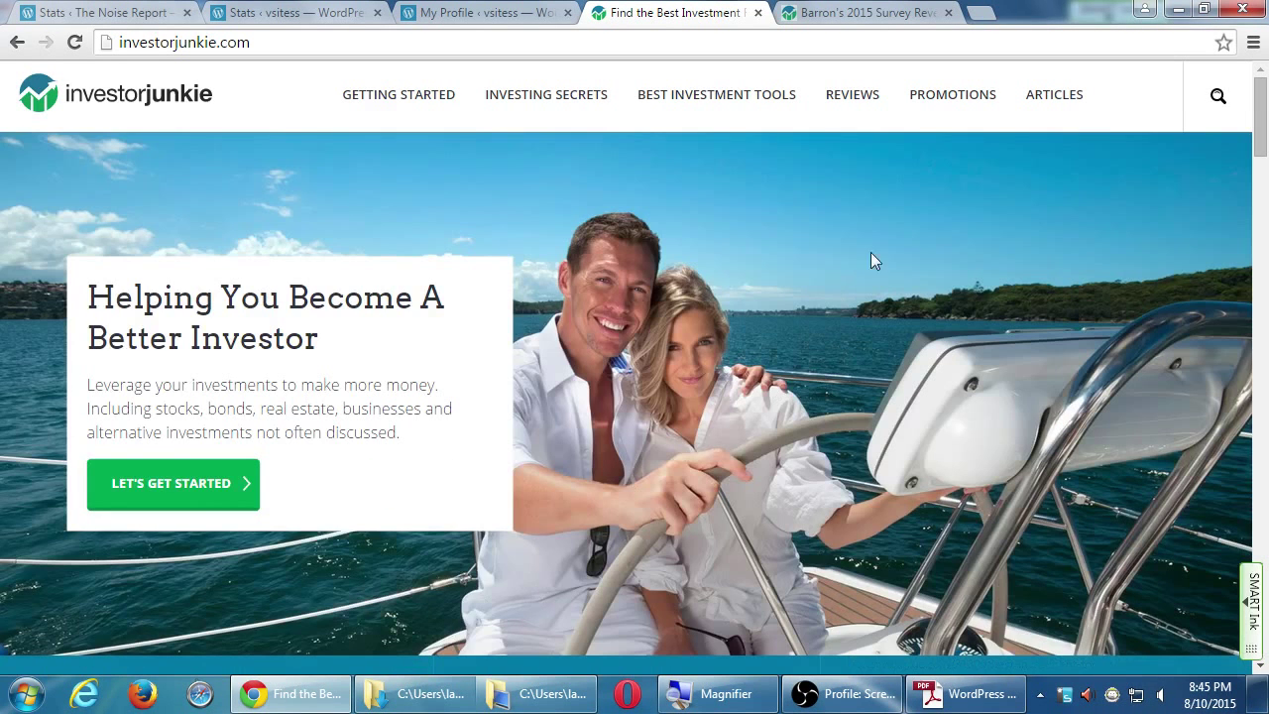
pyautogui.click(1034, 94)
pyautogui.scroll(-5, 635, 475)
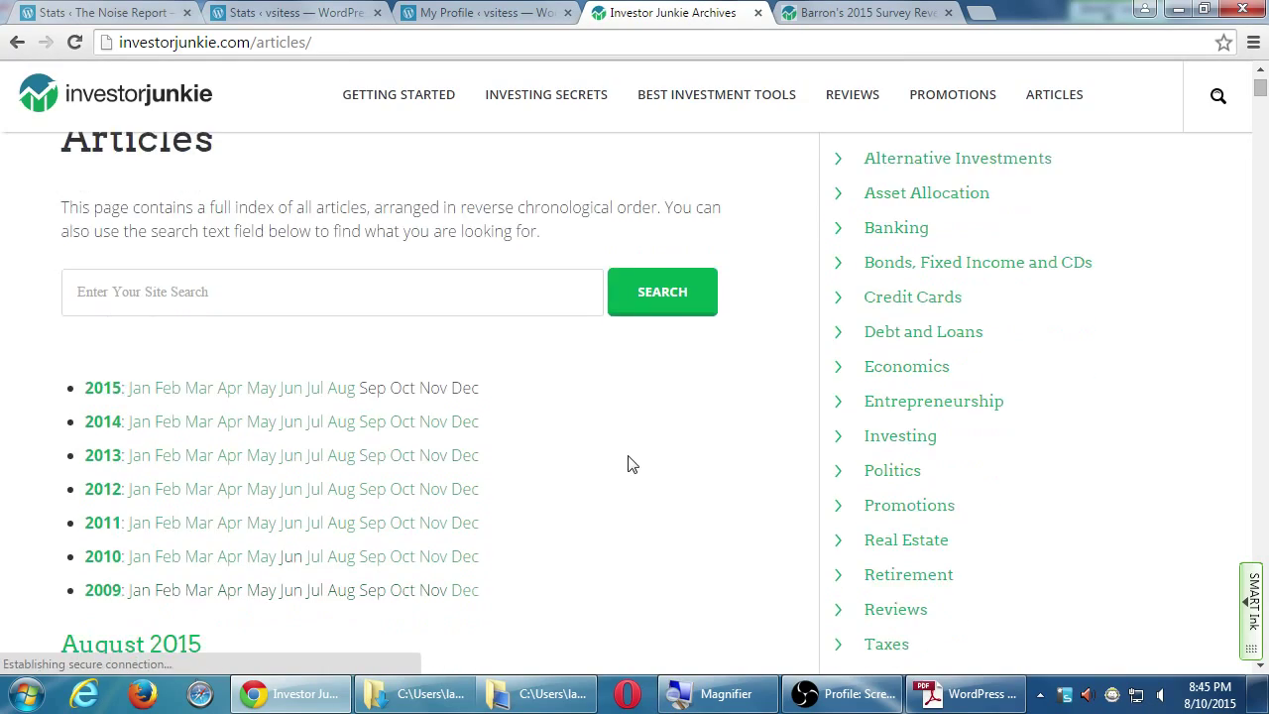
pyautogui.scroll(-8, 626, 463)
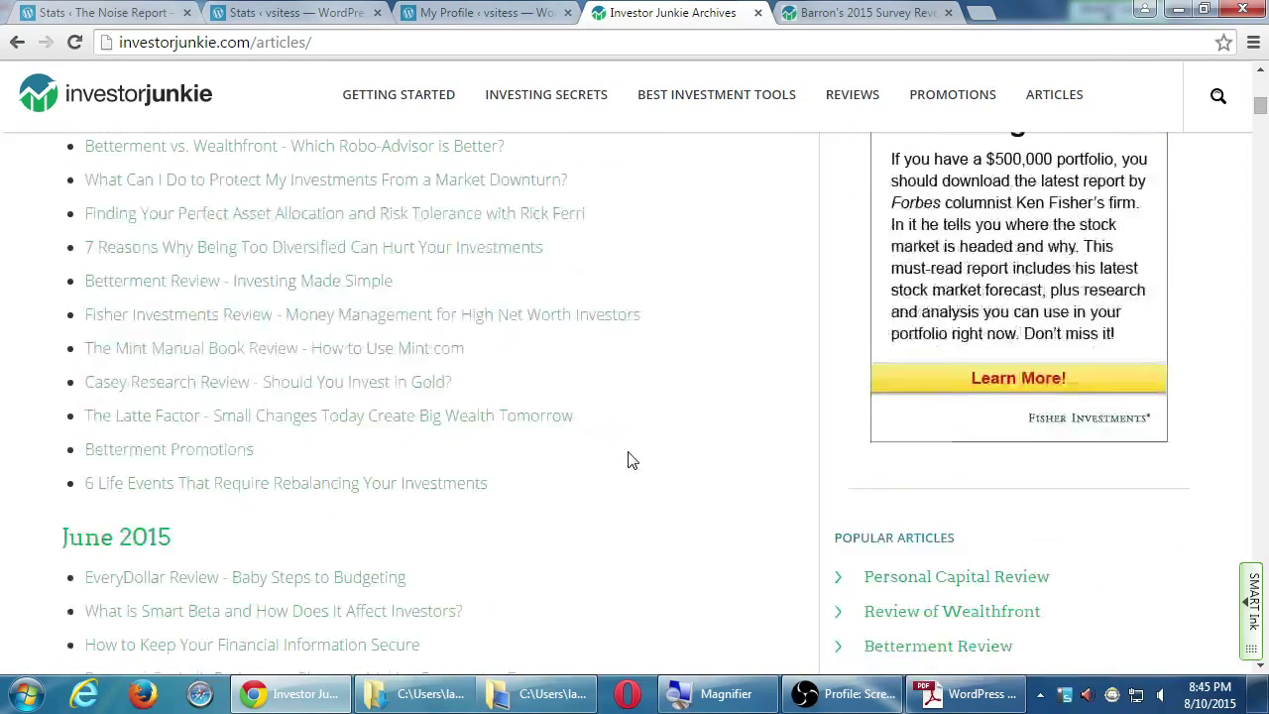
pyautogui.scroll(-2, 632, 458)
pyautogui.scroll(2, 628, 456)
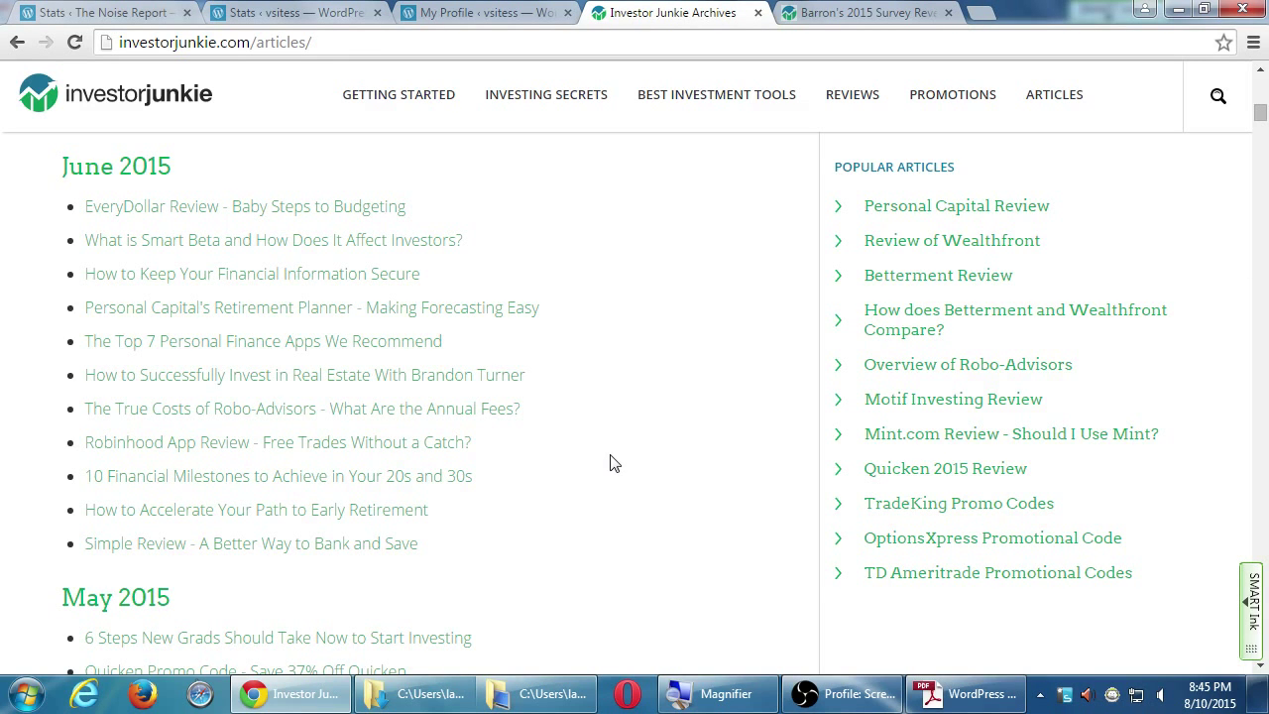
# - Go to pmdinteractive.com/blog and examine the snippet of the newest post, The Blog Checklist – Part II of III
pyautogui.hotkey('ctrl', 'l')
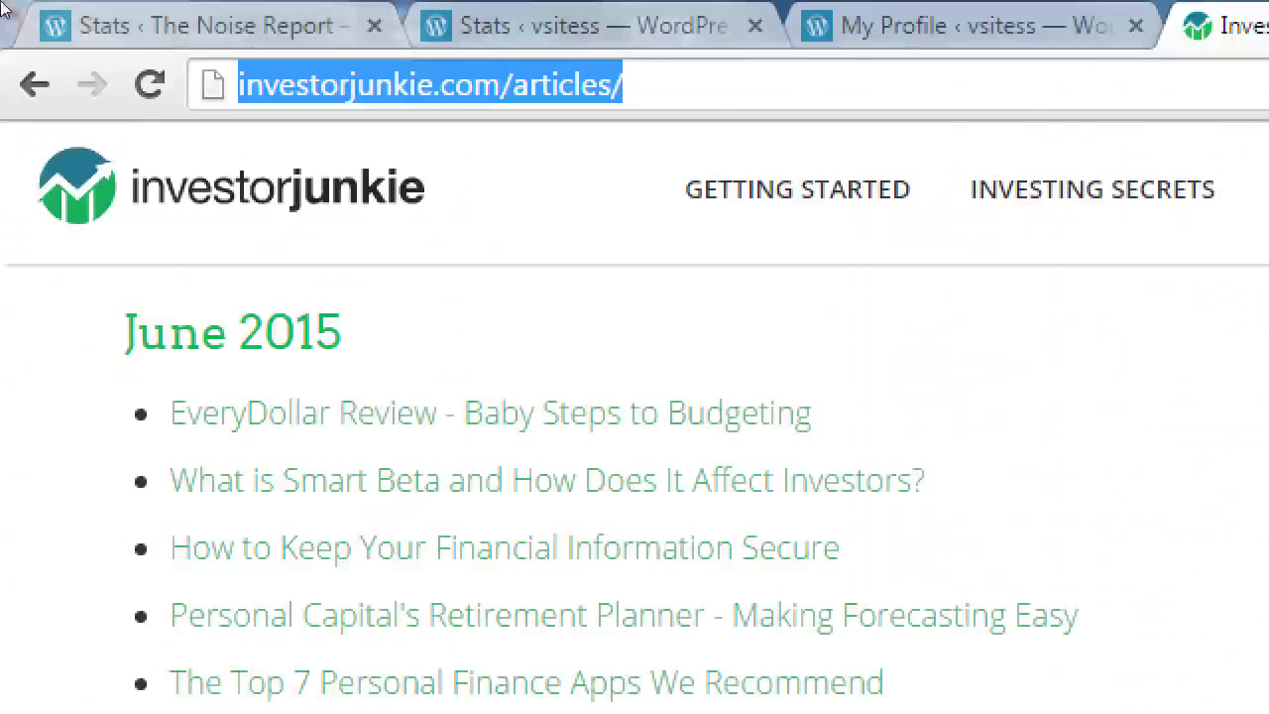
pyautogui.write('pm')
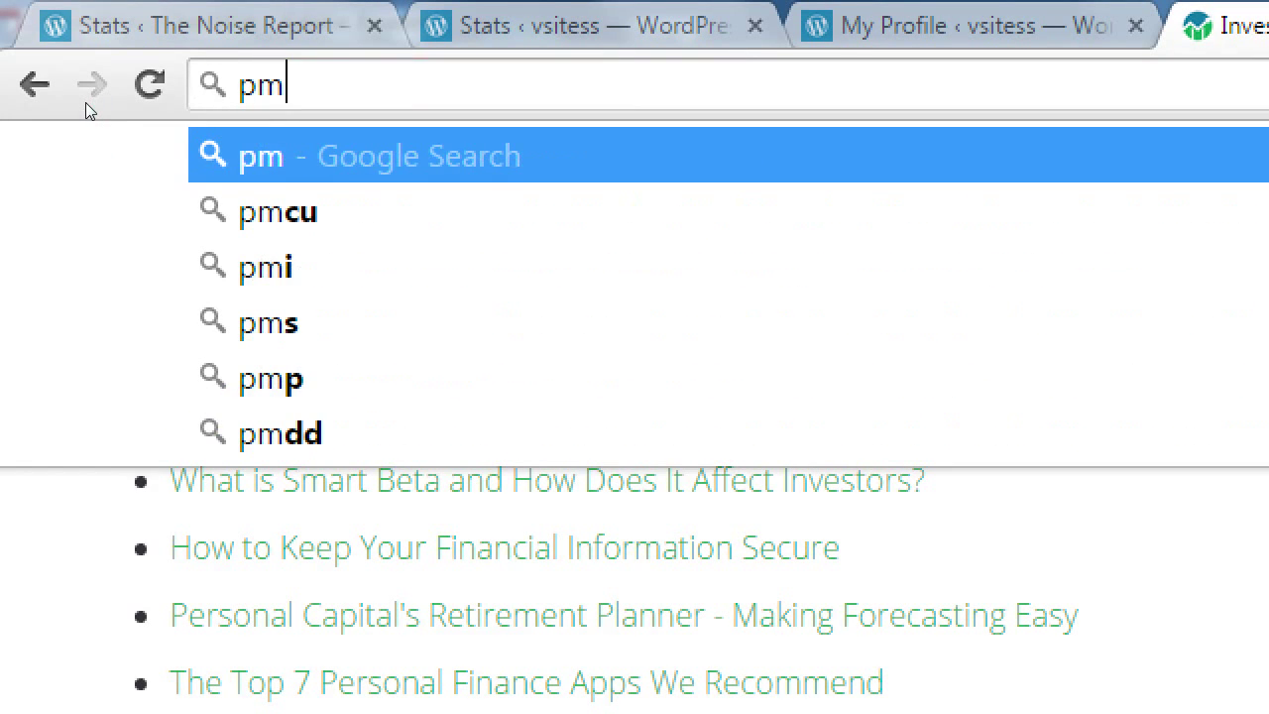
pyautogui.write('dinteractive.com/blog')
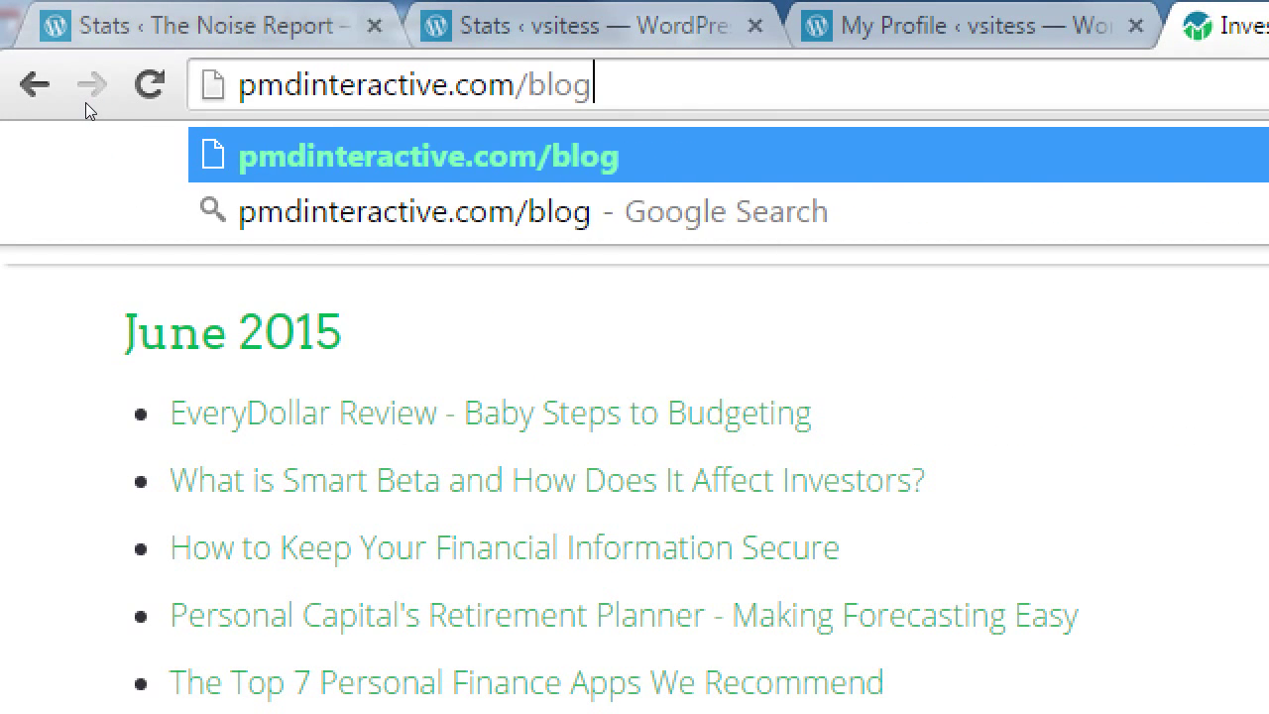
pyautogui.press('Return')
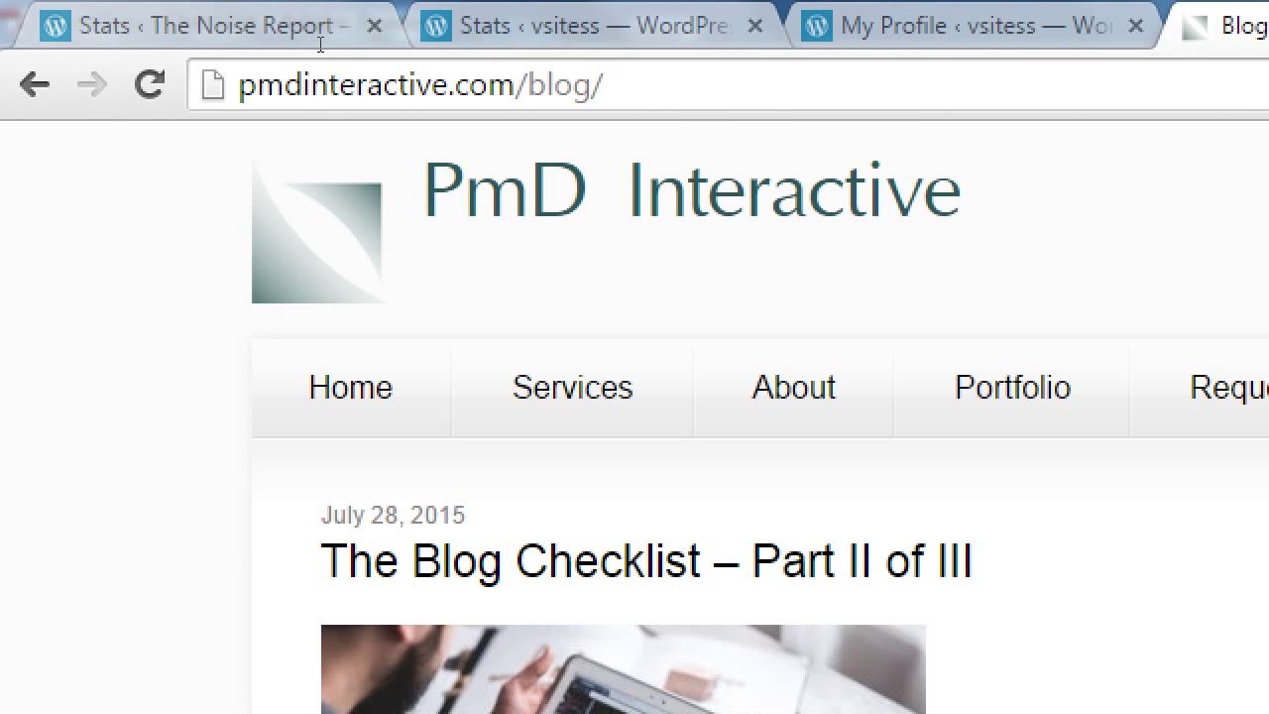
pyautogui.scroll(-7, 320, 45)
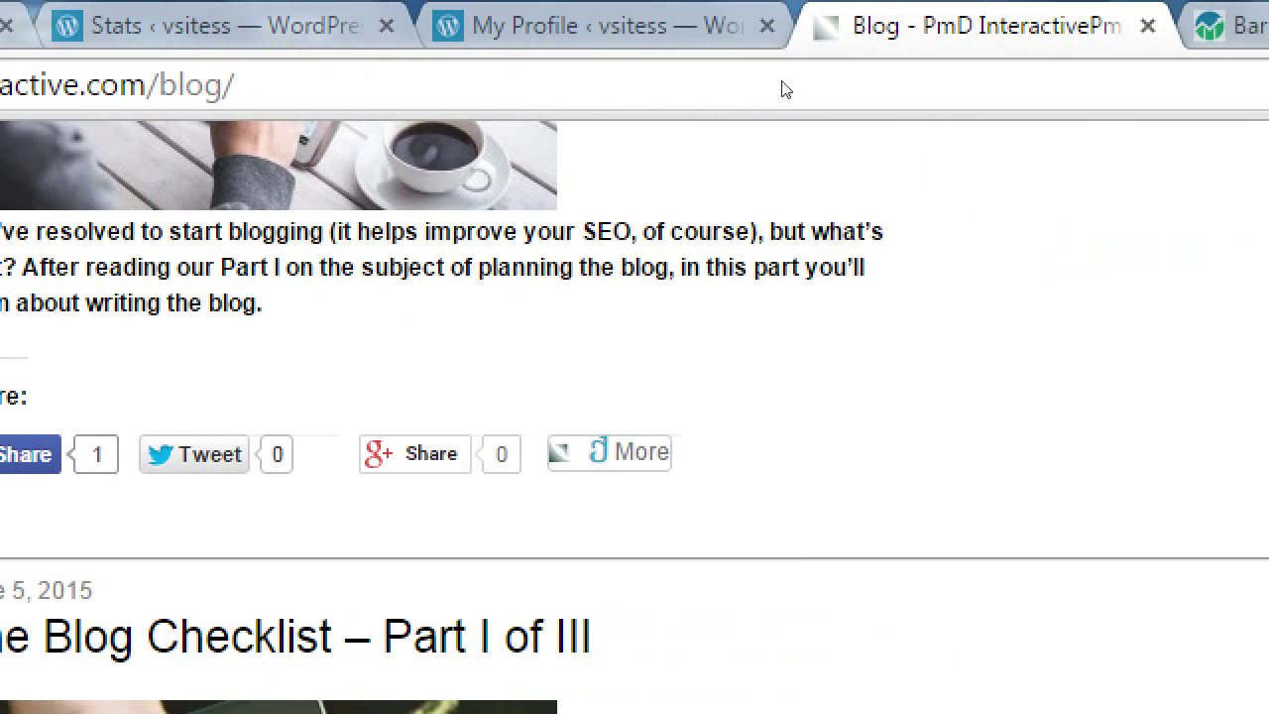
pyautogui.scroll(1, 800, 162)
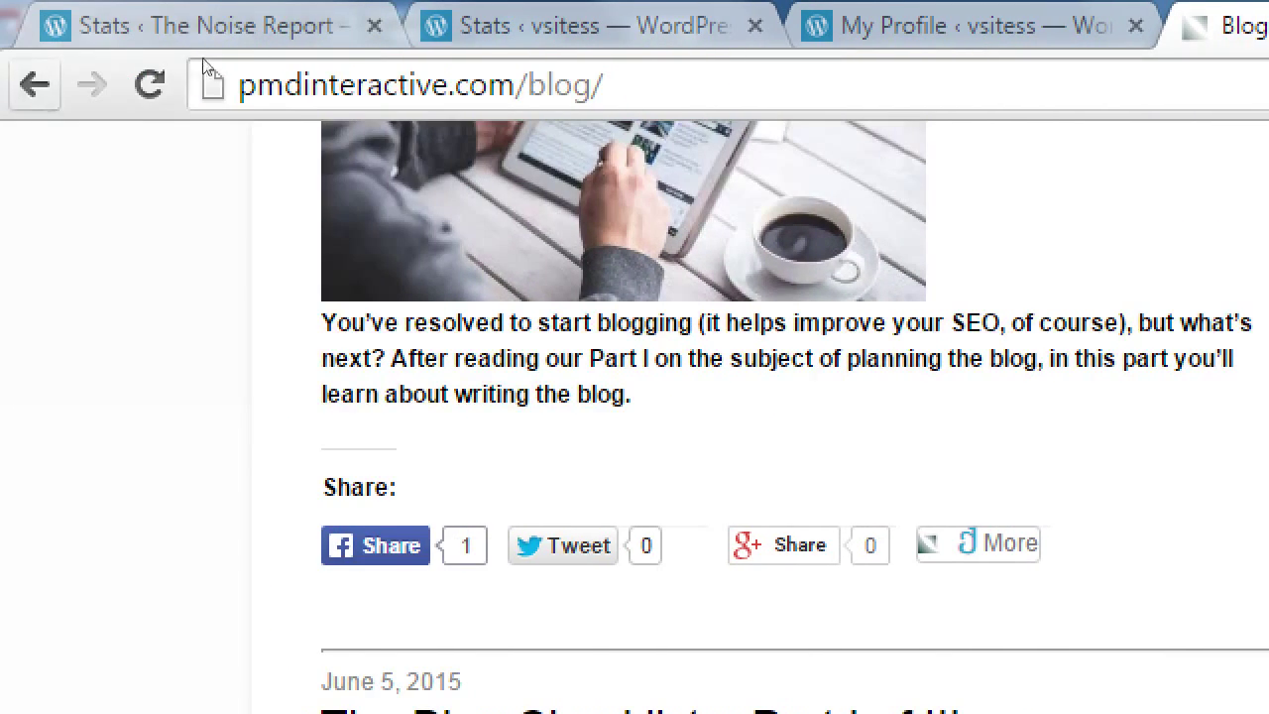
# - Open The Blog Checklist – Part II of III and look through the full post, its share buttons, related posts and comment form
pyautogui.click(325, 127)
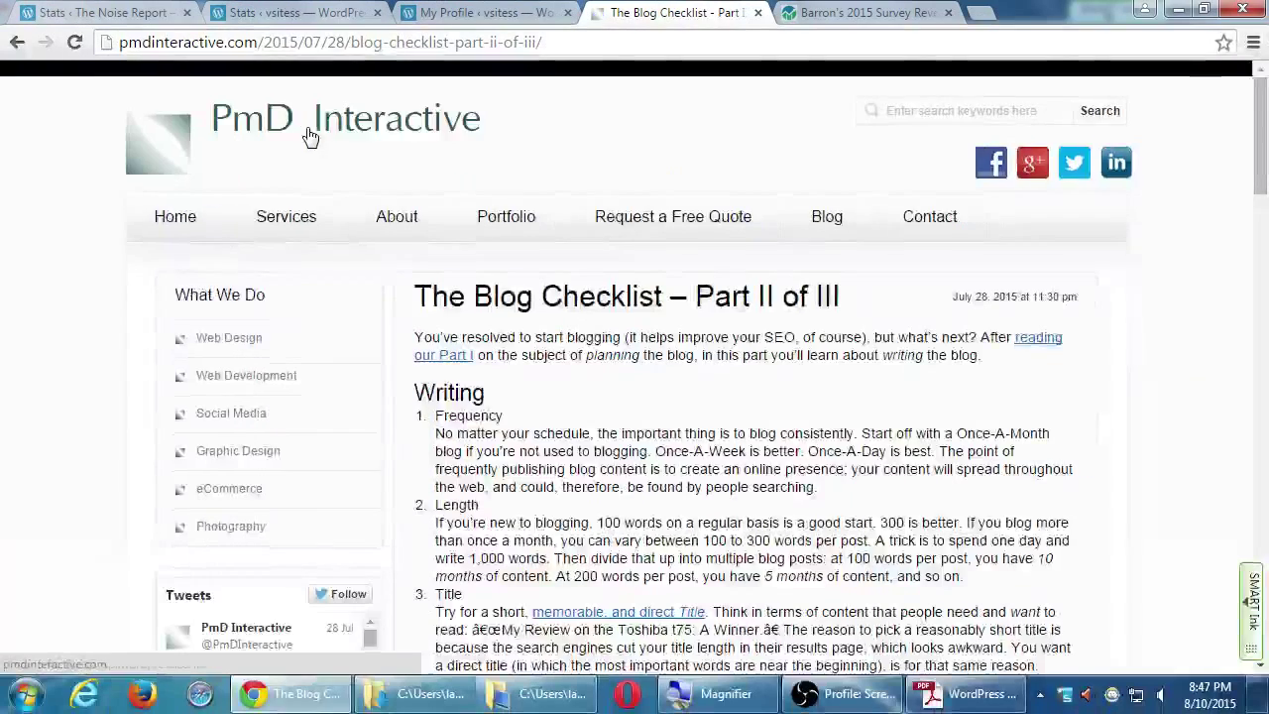
pyautogui.scroll(-3, 666, 327)
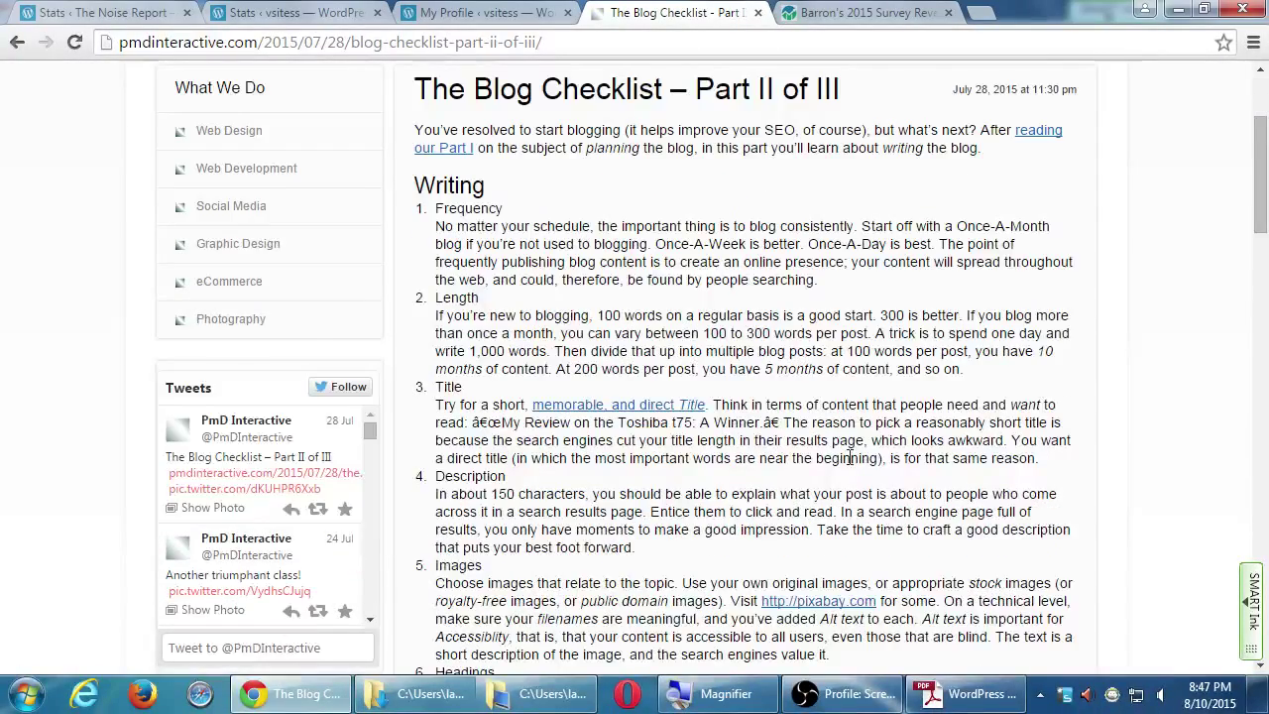
pyautogui.scroll(-4, 959, 450)
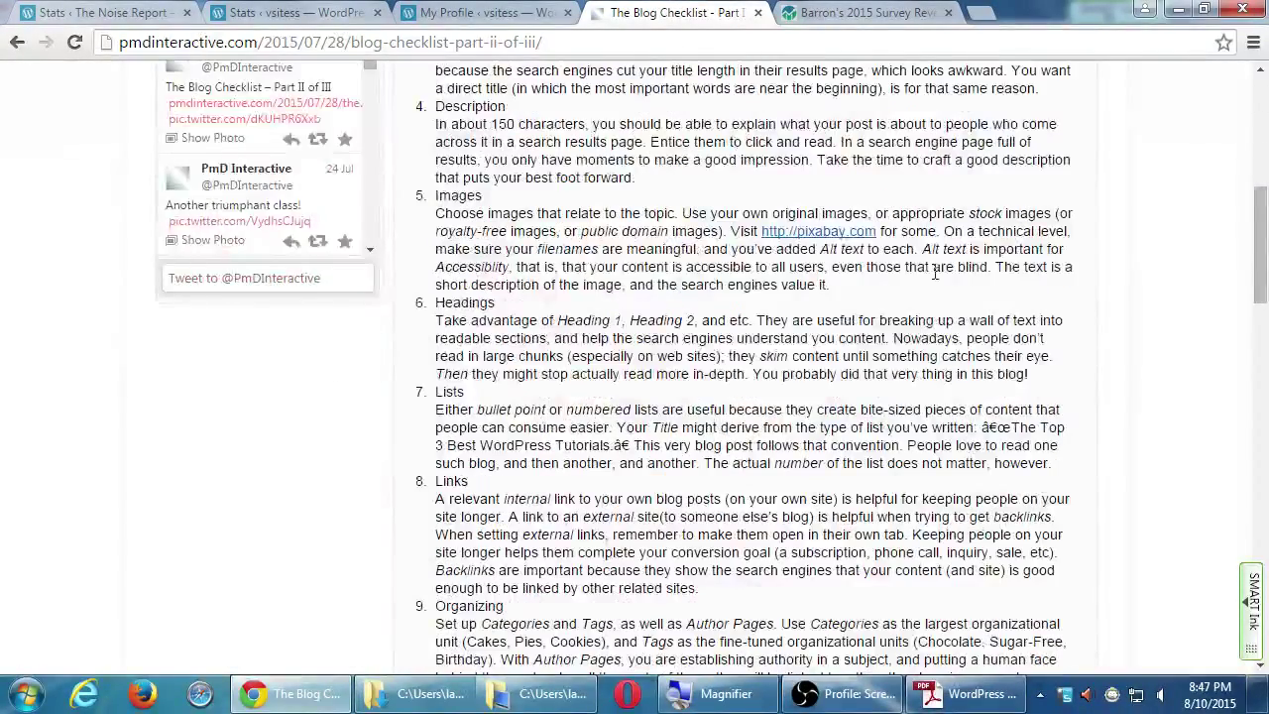
pyautogui.scroll(1, 907, 234)
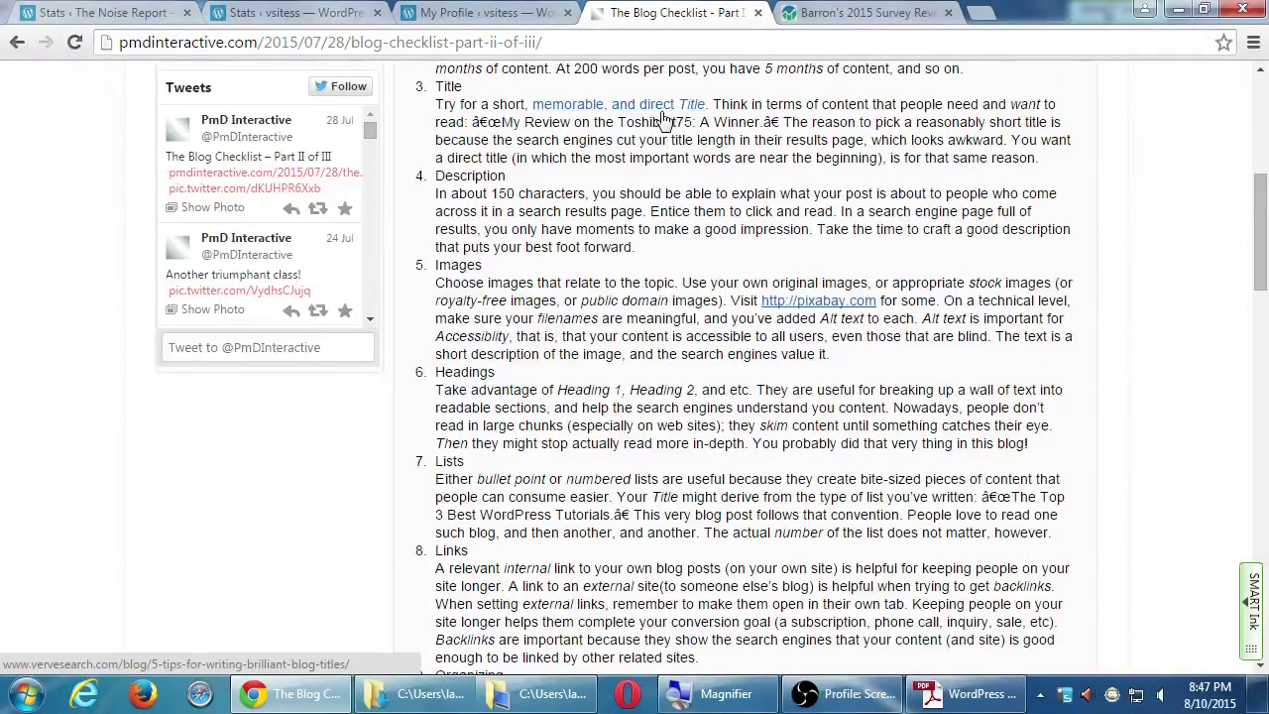
pyautogui.scroll(-8, 1068, 278)
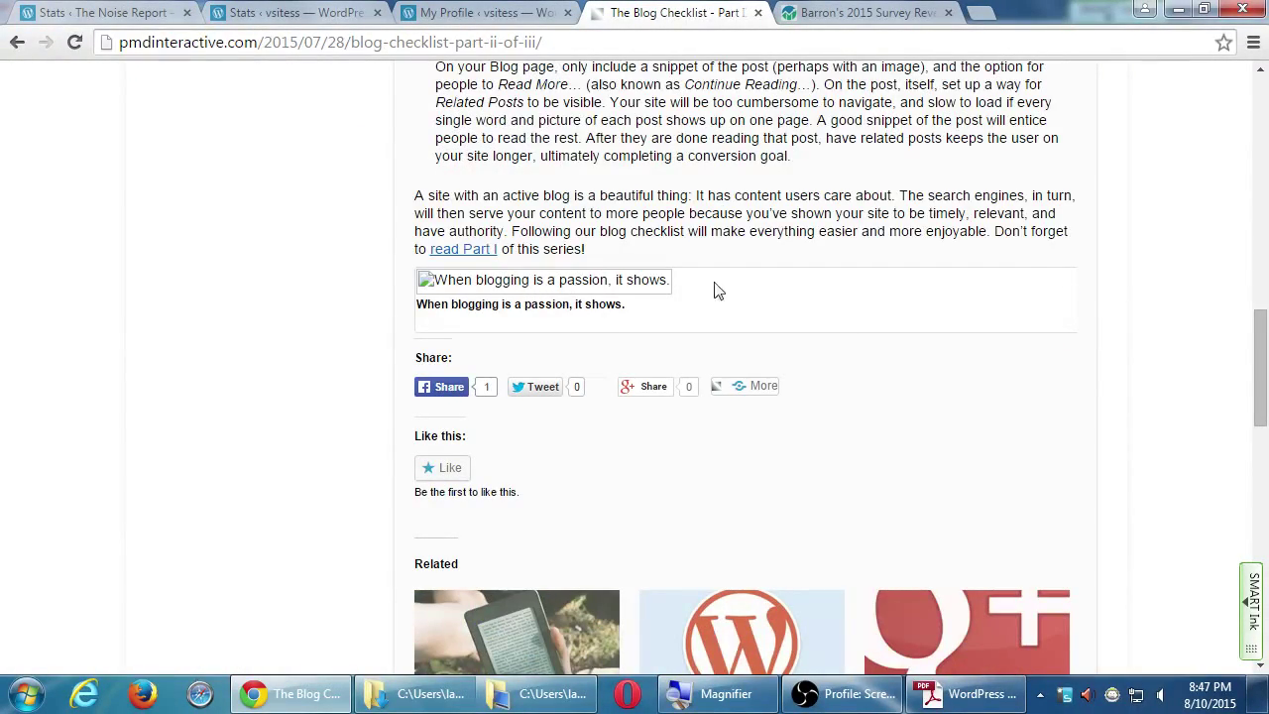
pyautogui.scroll(-4, 940, 269)
pyautogui.scroll(-5, 1055, 287)
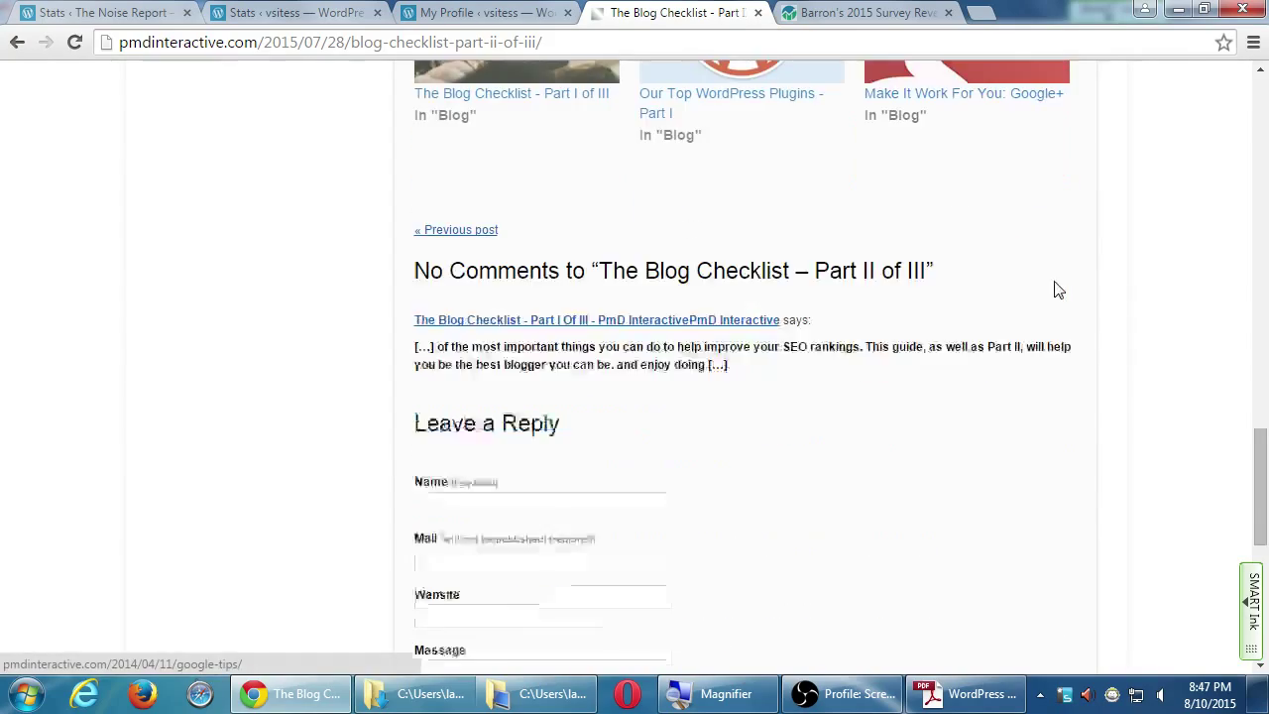
pyautogui.scroll(7, 1057, 288)
pyautogui.scroll(12, 1056, 290)
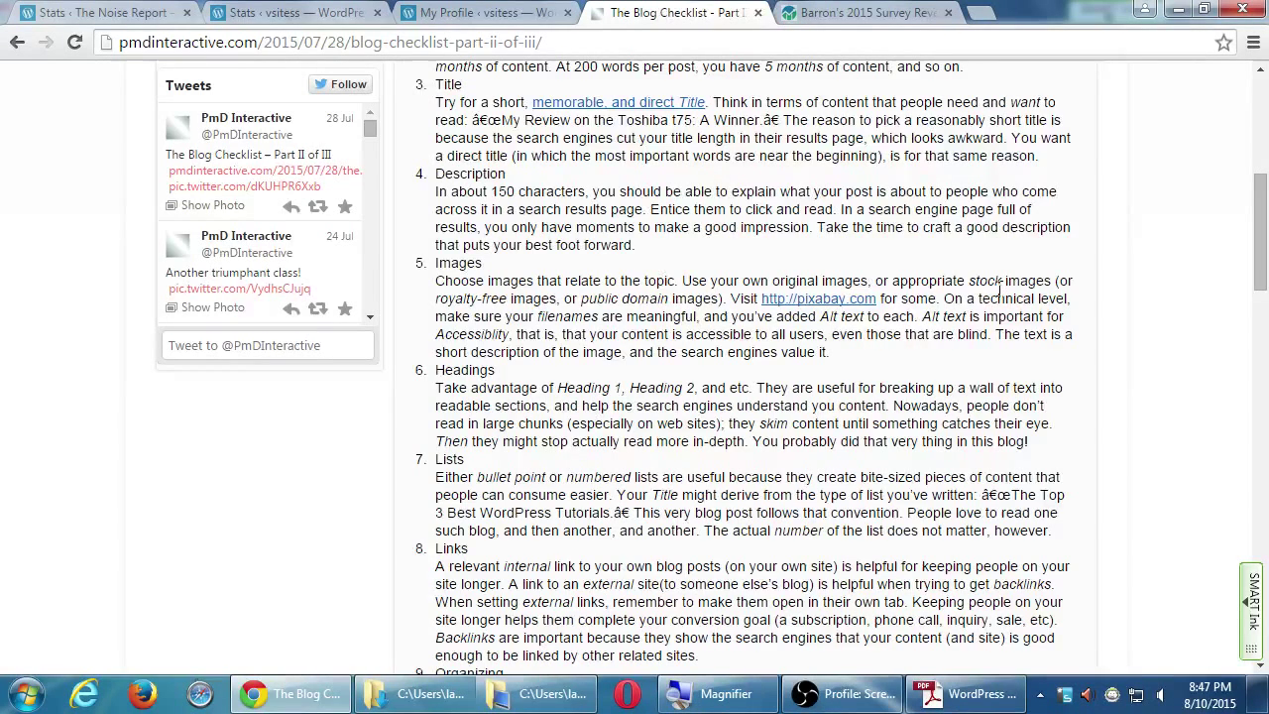
# - Go back to the PmD Interactive blog page and look through the older post snippets down to Make It Work For You: Google+
pyautogui.hotkey('alt', 'Left')
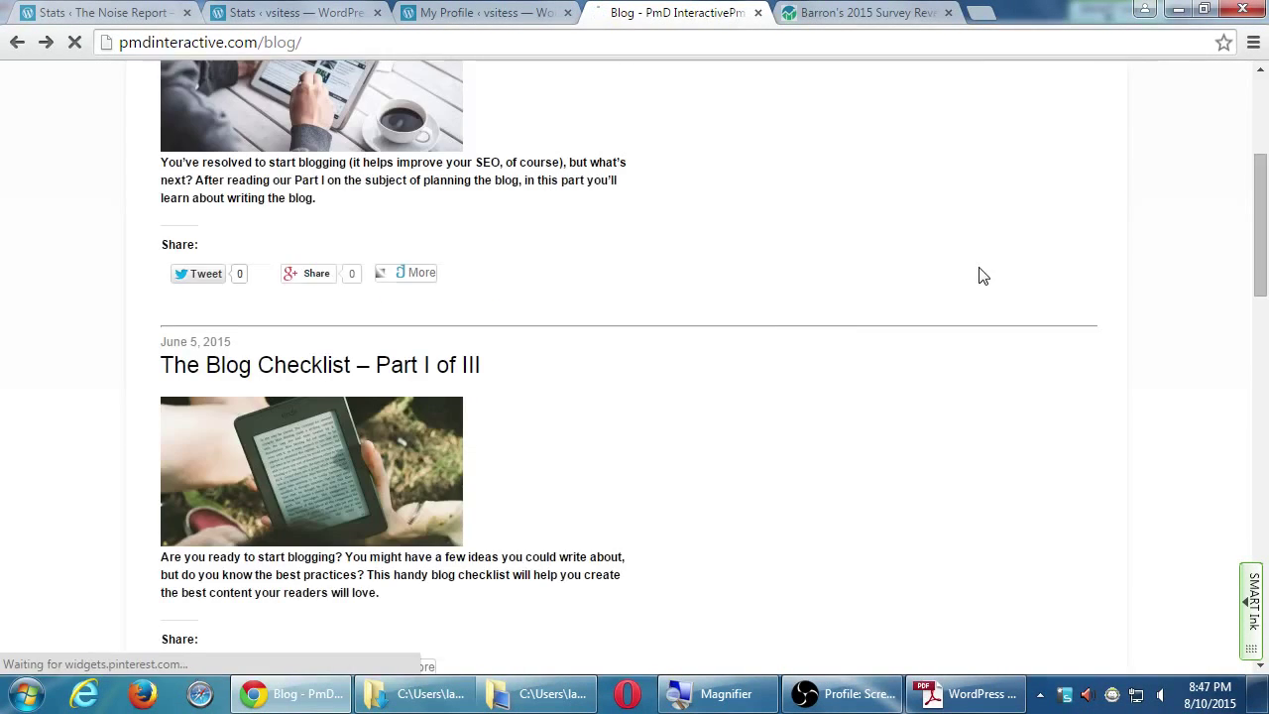
pyautogui.scroll(-5, 978, 276)
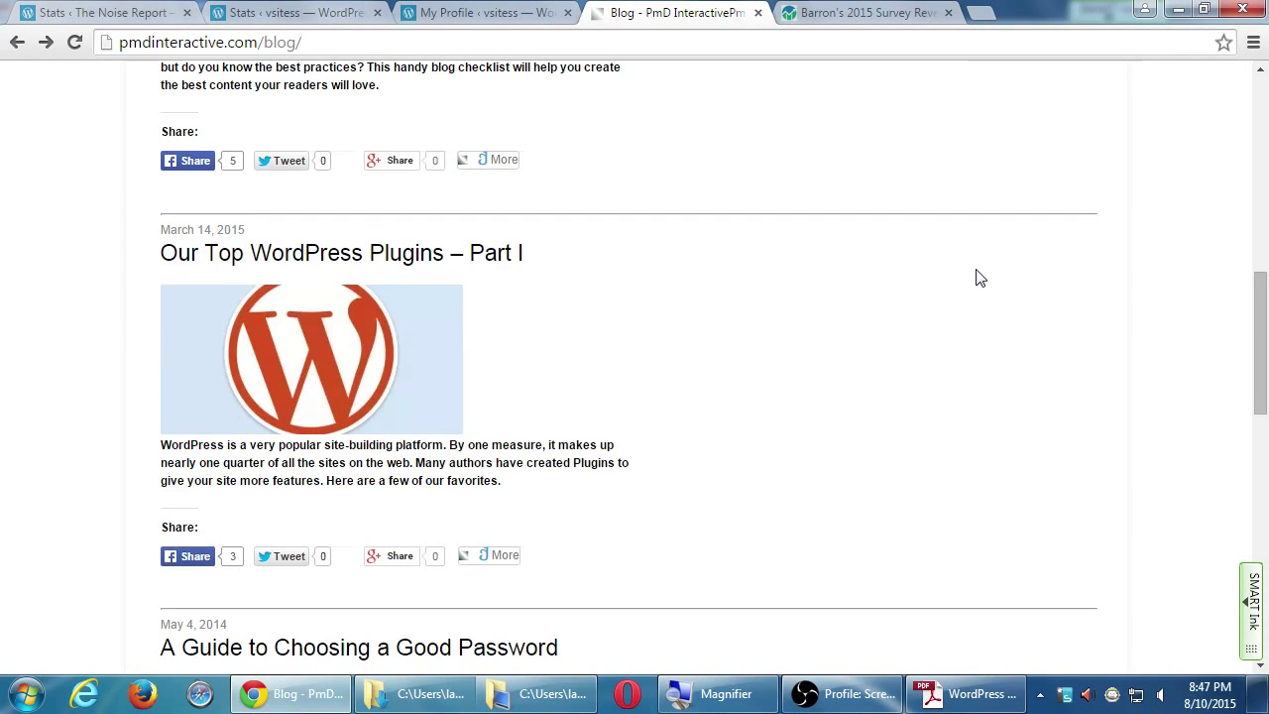
pyautogui.scroll(-4, 979, 278)
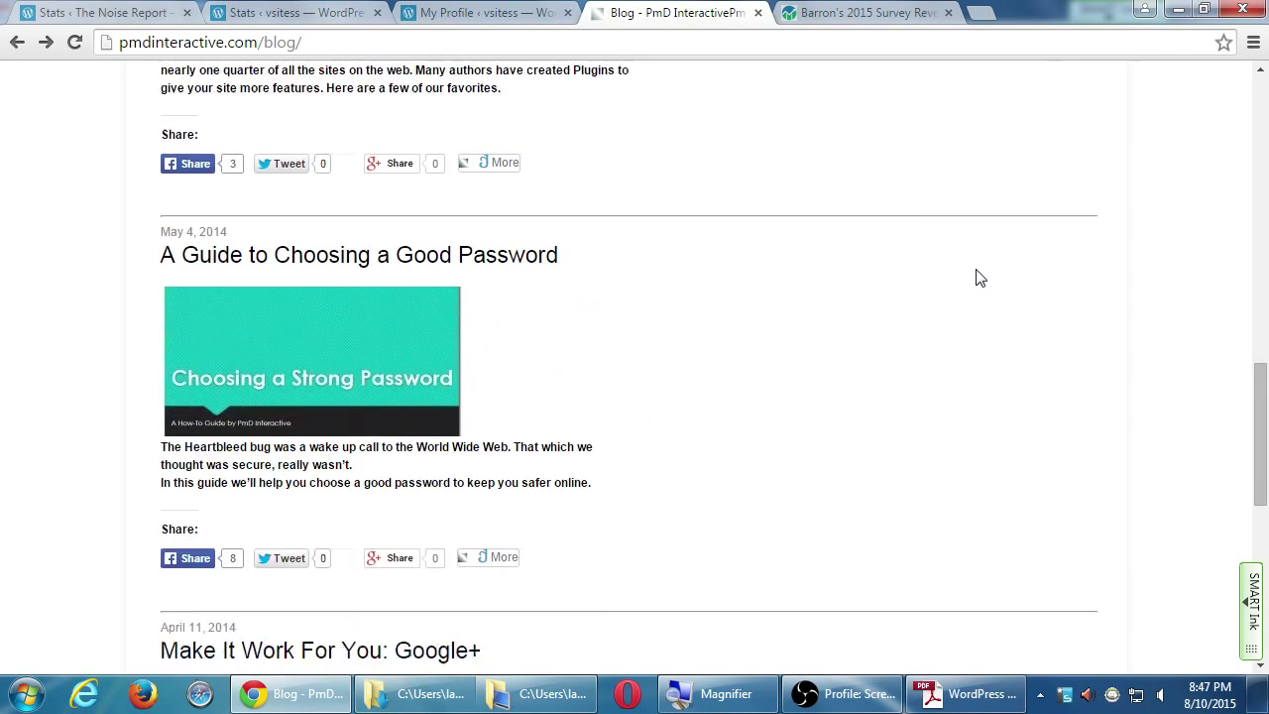
pyautogui.scroll(-4, 978, 277)
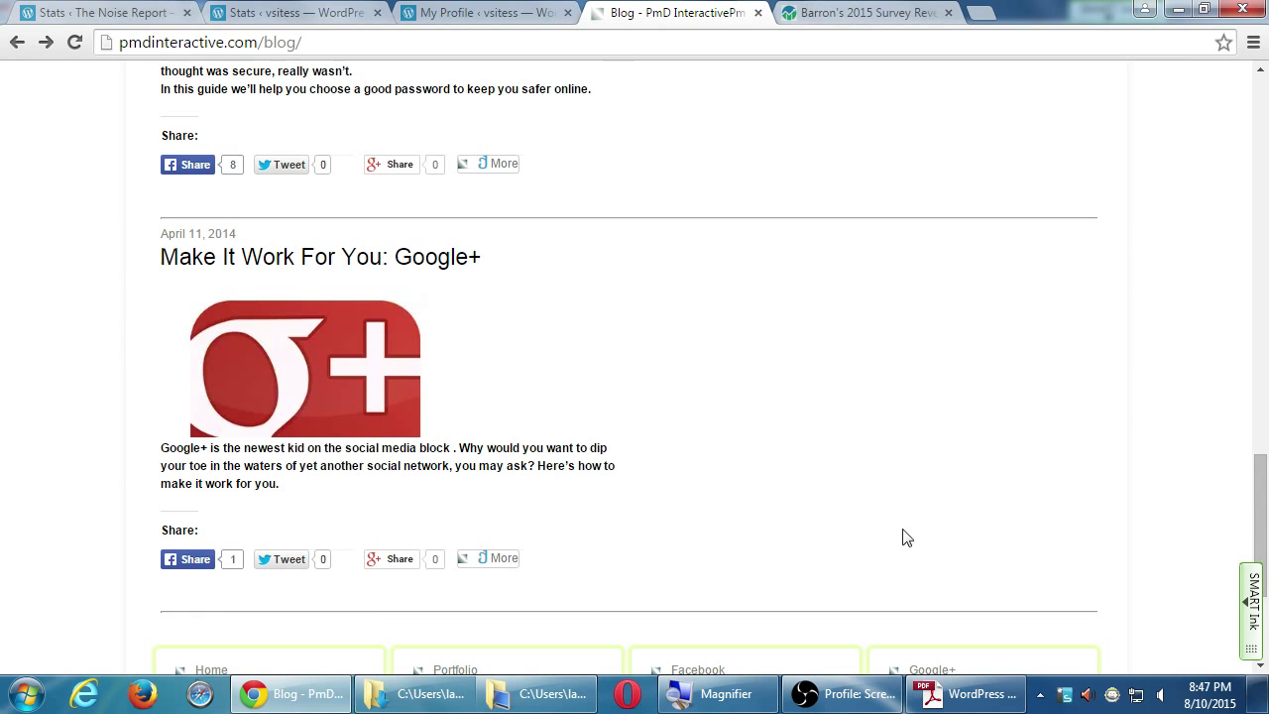
# - Check item 10 Read More in the WordPress Checklist in Adobe Reader, and return to the vsitess WordPress profile page in Chrome
pyautogui.click(967, 694)
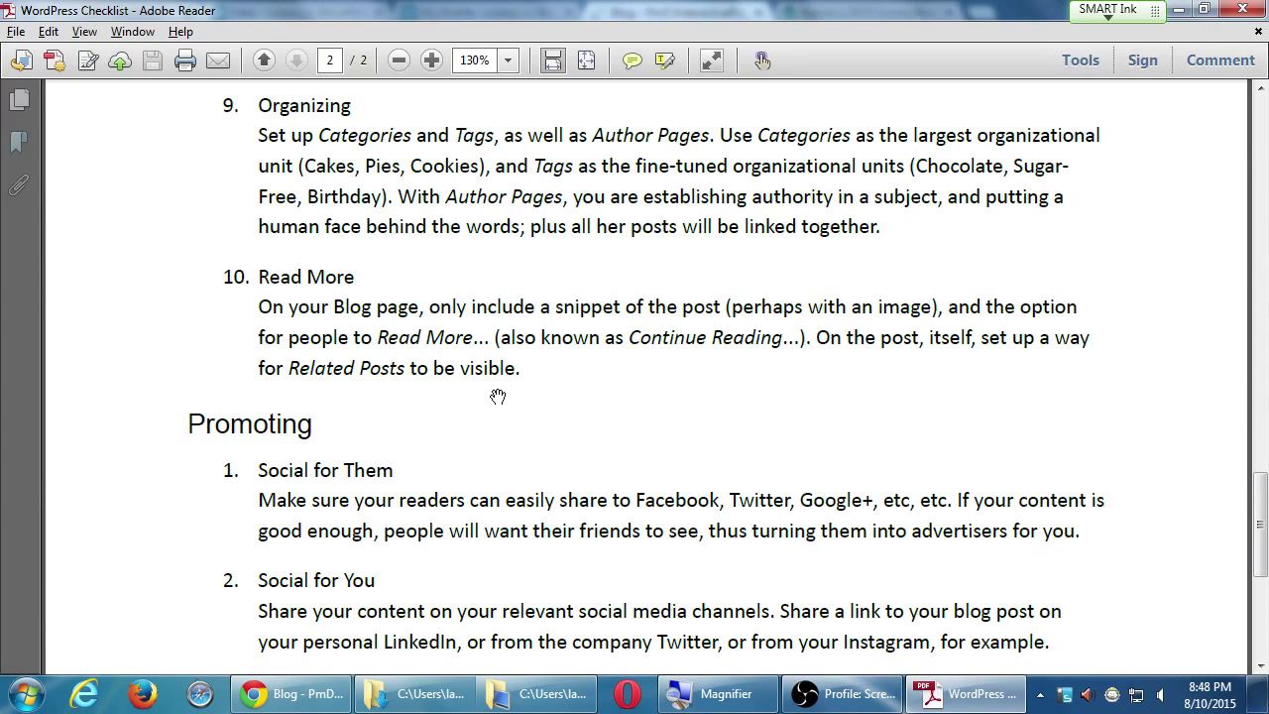
pyautogui.hotkey('alt', 'Tab')
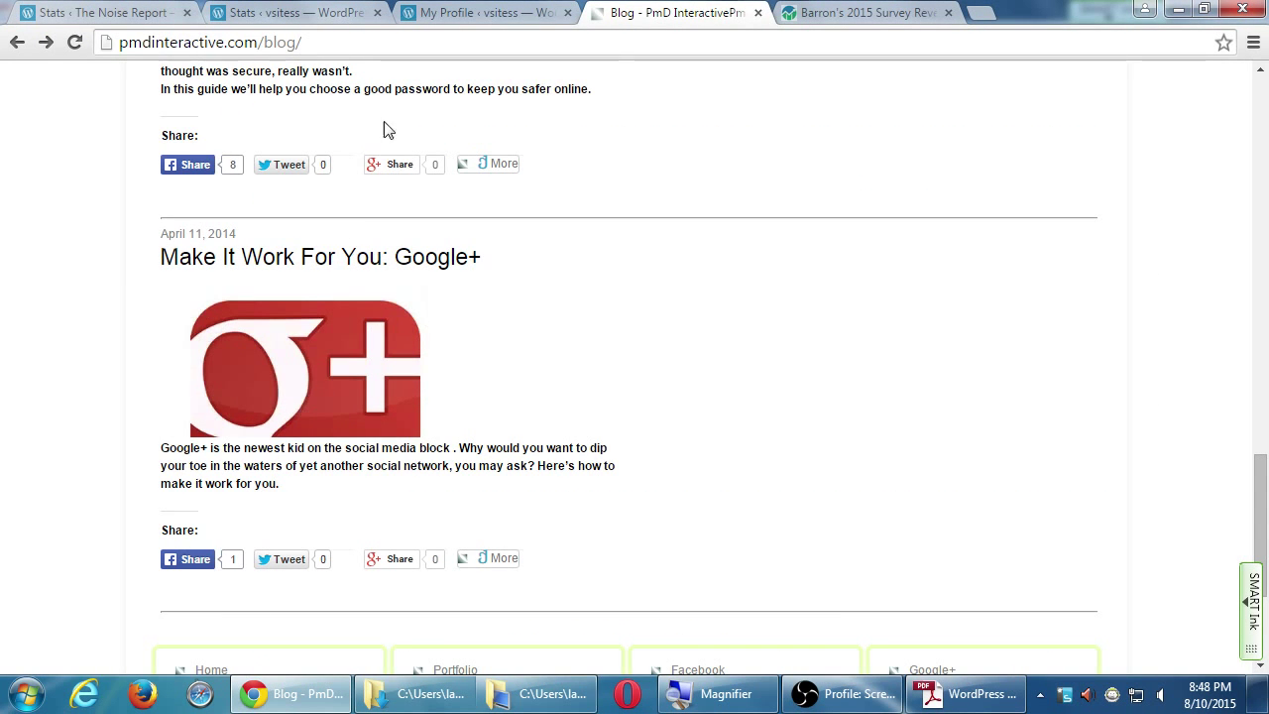
pyautogui.click(416, 11)
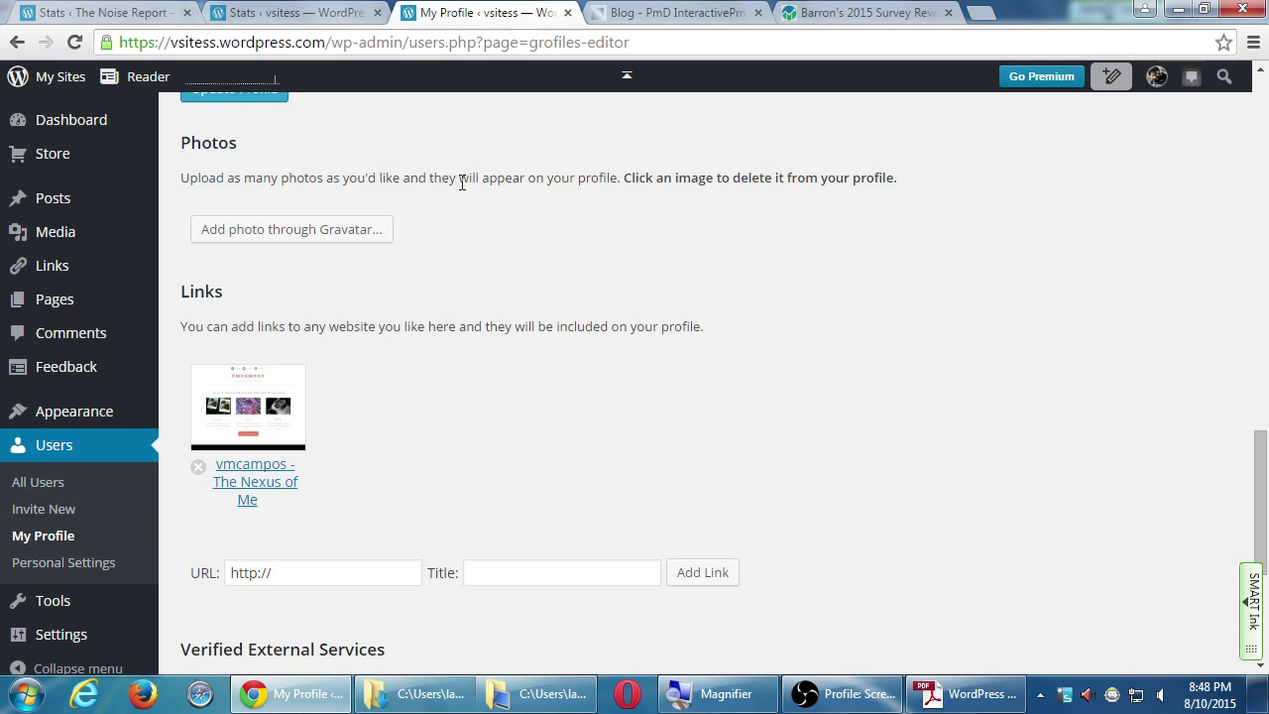
# - Open the draft post The Restaurant Owner's Guide to Blogging for editing from the list of all posts
pyautogui.click(54, 201)
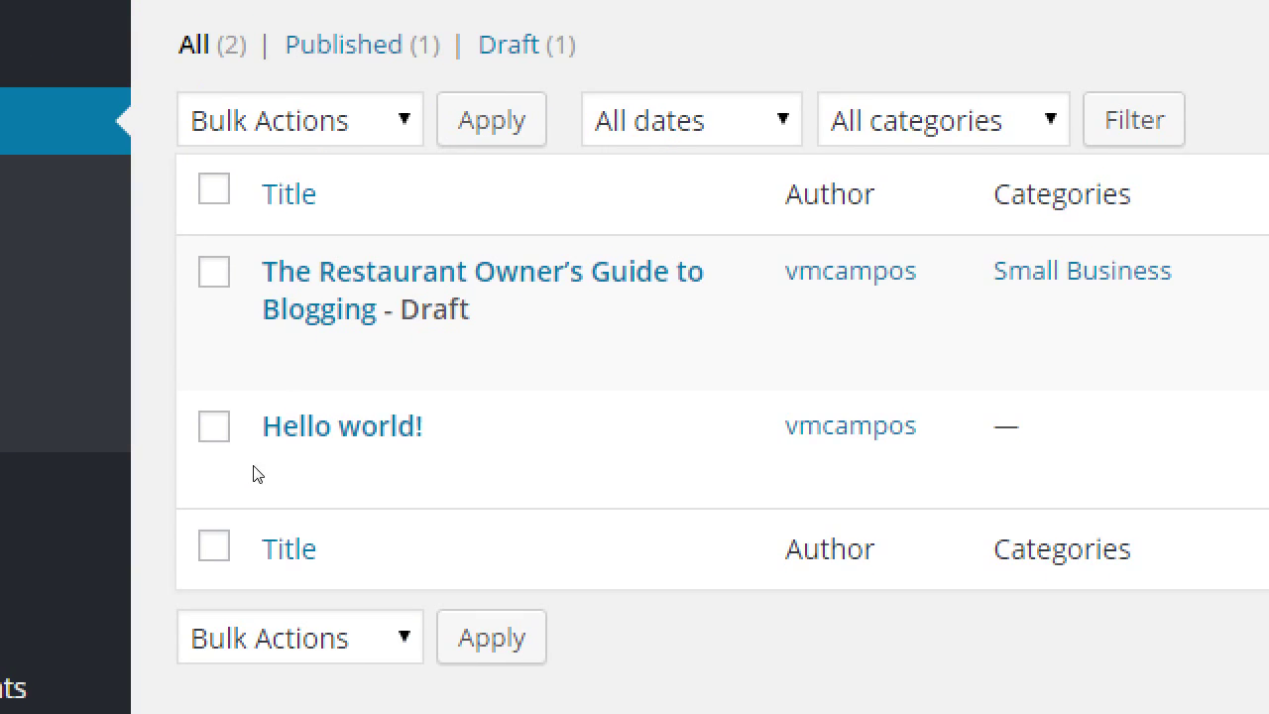
pyautogui.moveTo(427, 399)
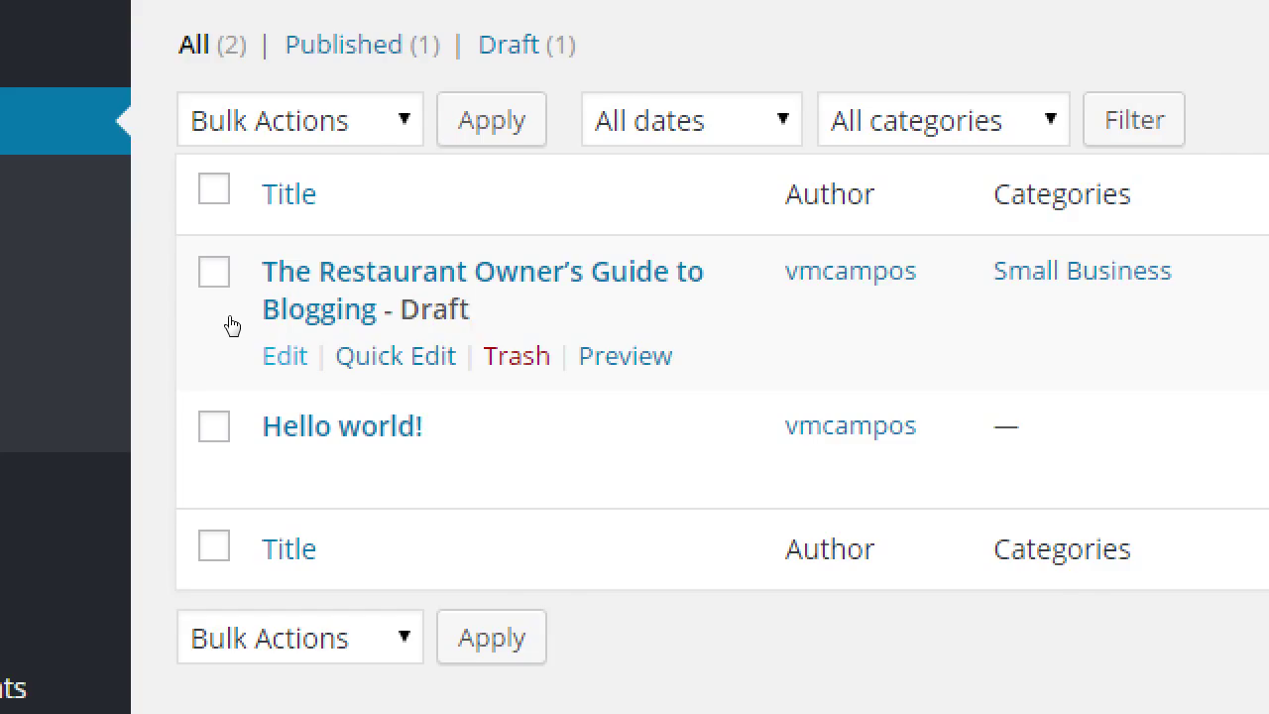
pyautogui.moveTo(0, 16)
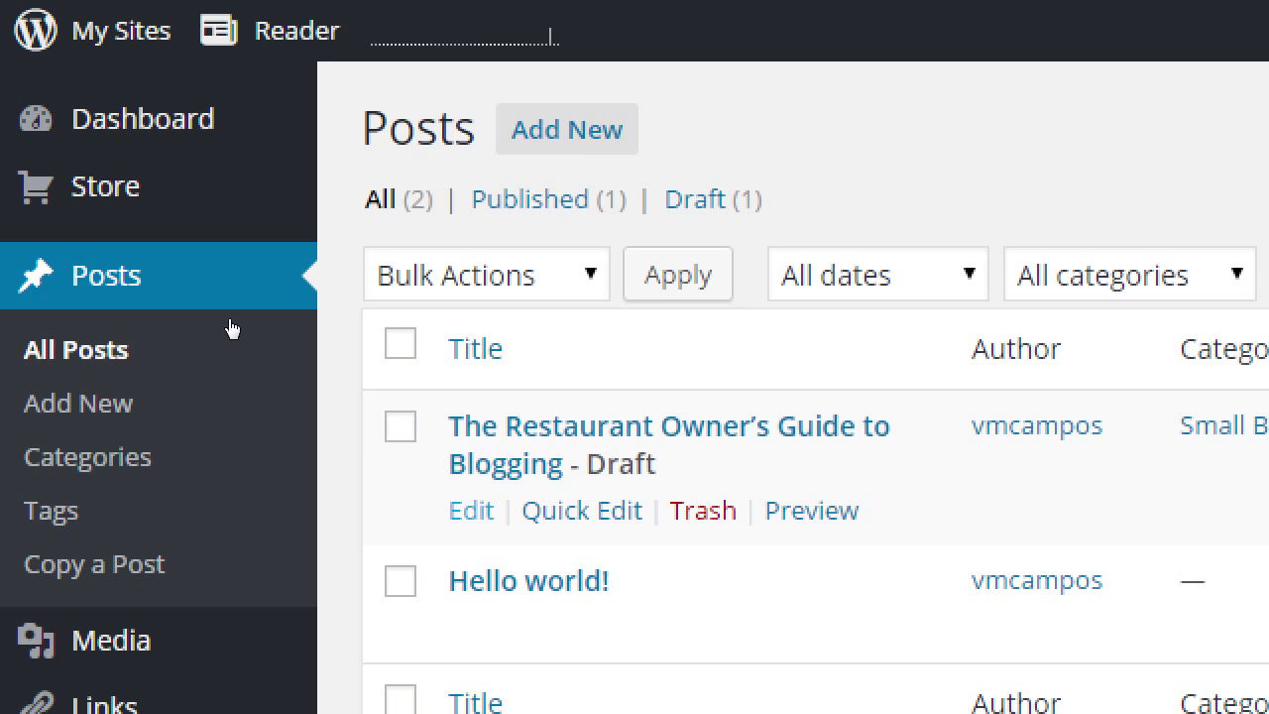
pyautogui.press('Tab')
pyautogui.press('Return')
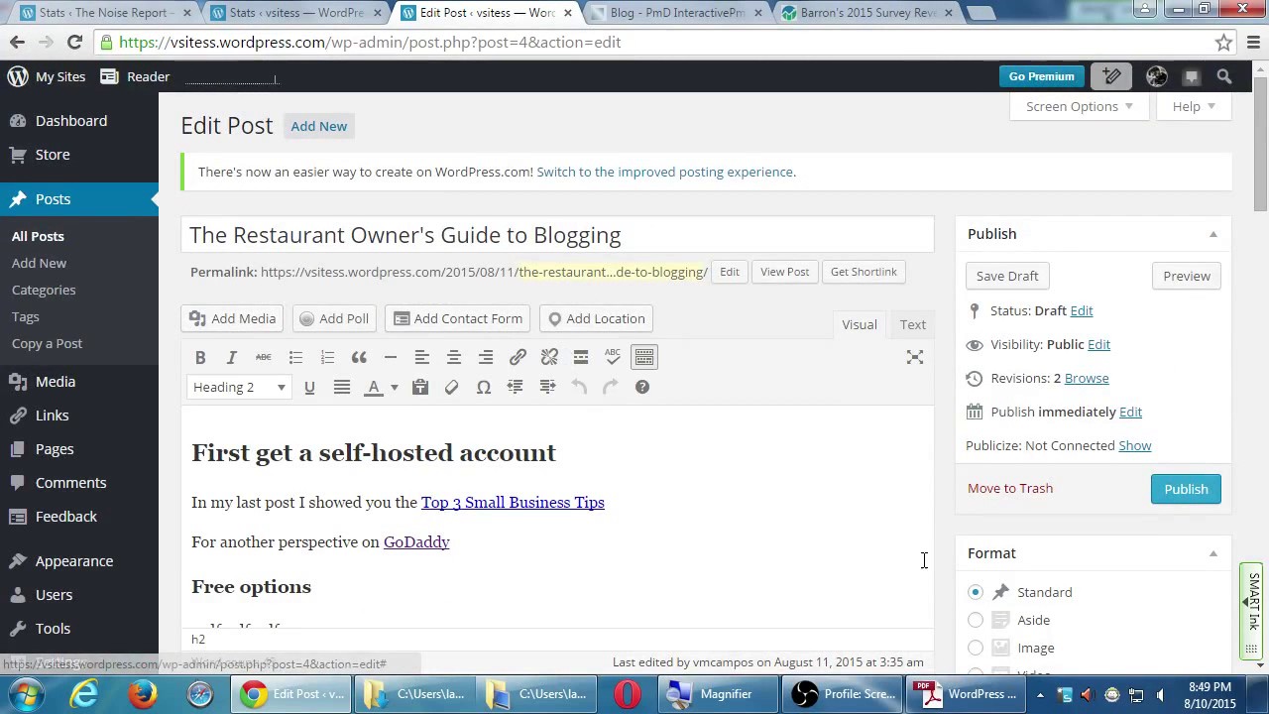
# - Insert a new line with the placeholder text "sasdsdasaddsa" above the heading First get a self-hosted account
pyautogui.moveTo(1261, 188)
pyautogui.mouseDown()
pyautogui.moveTo(1264, 273)
pyautogui.moveTo(1264, 213)
pyautogui.mouseUp()
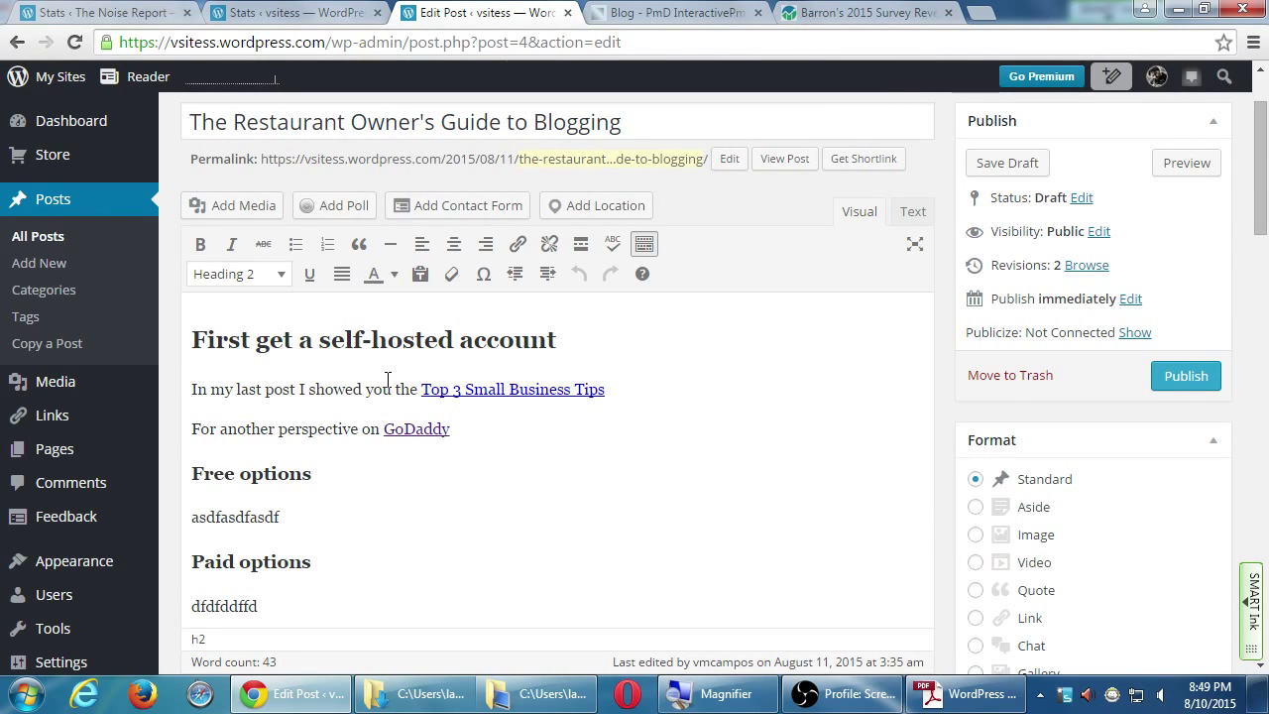
pyautogui.click(389, 343)
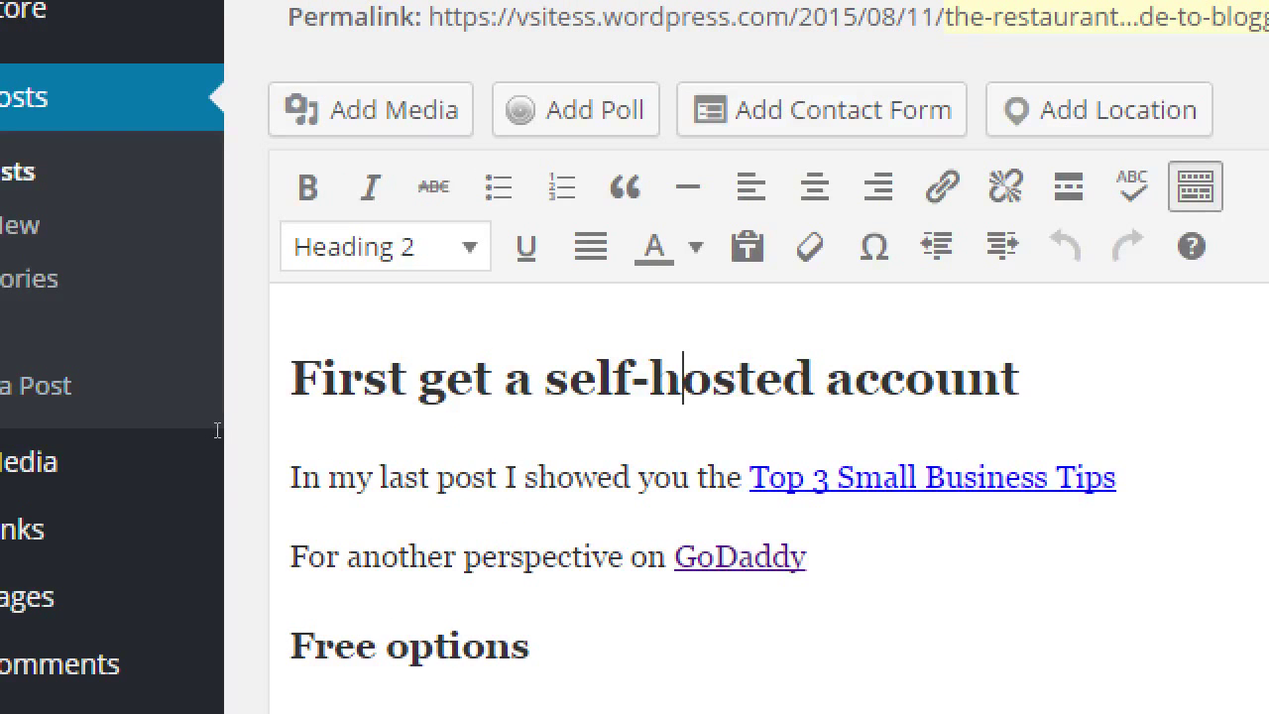
pyautogui.press('Home')
pyautogui.press('Return')
pyautogui.press('Up')
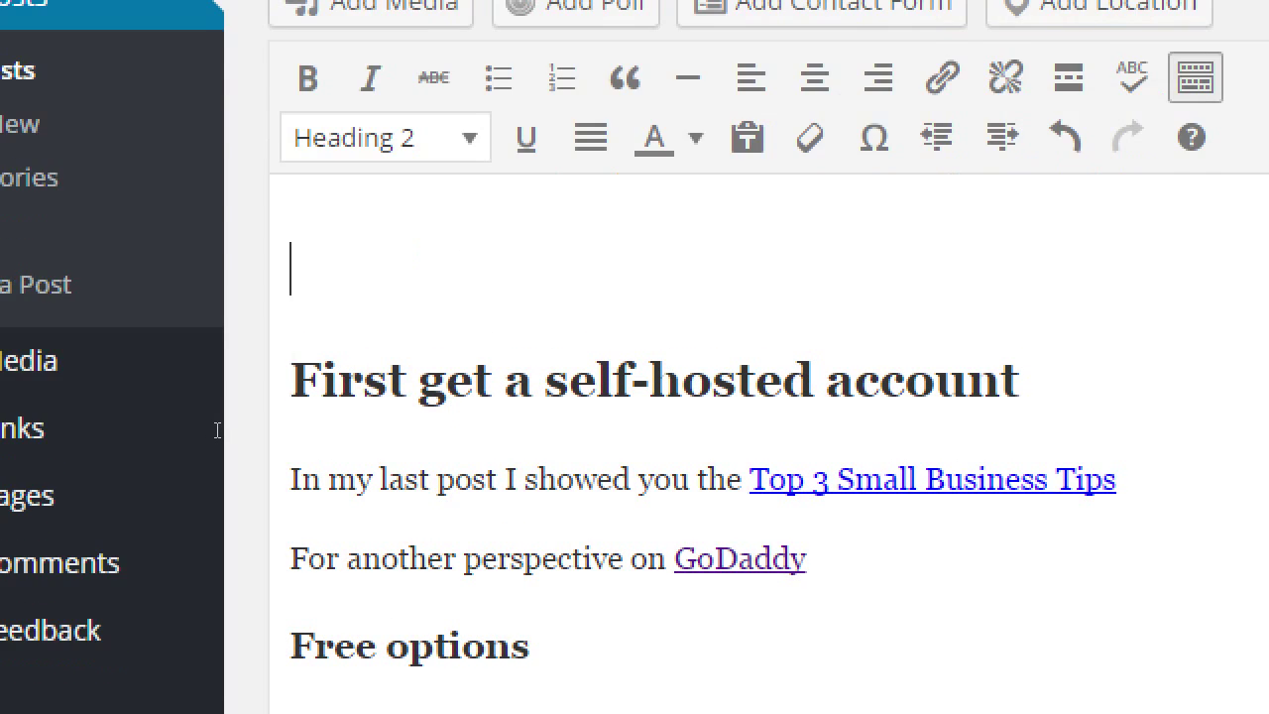
pyautogui.write('sasdsdasaddsa')
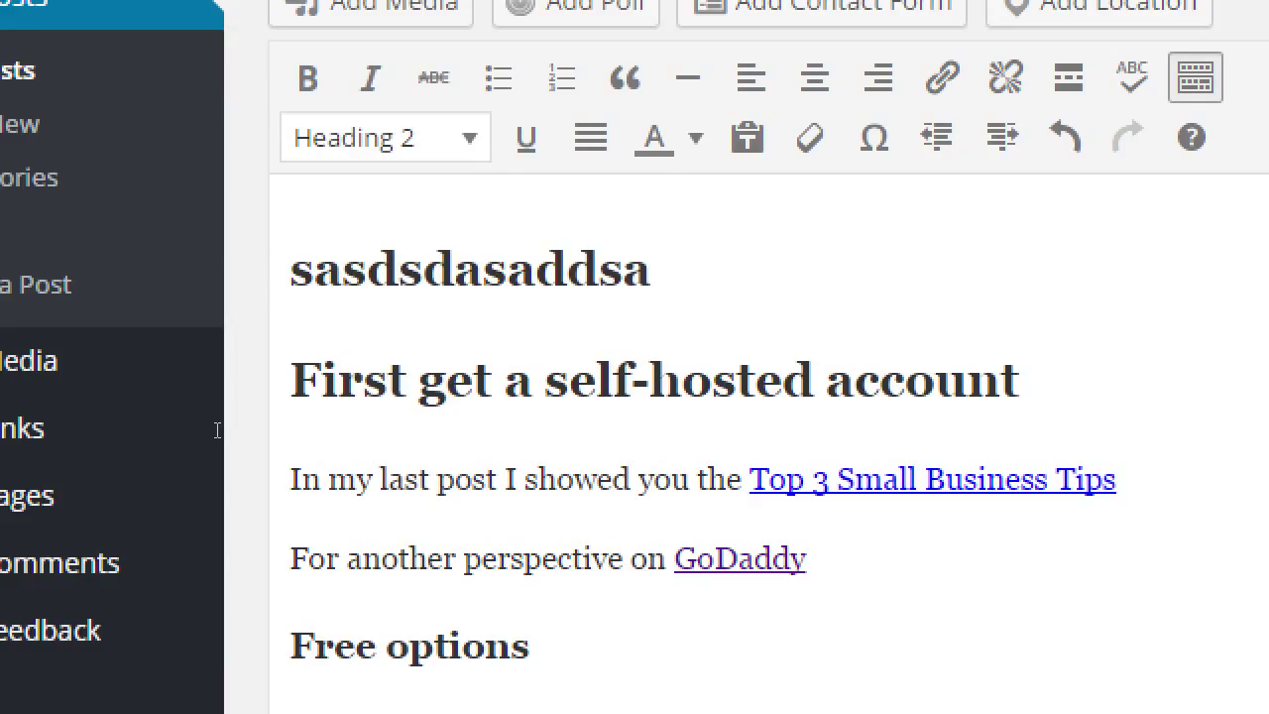
# - Change the placeholder line "sasdsdasaddsa" above the first heading to Paragraph format
pyautogui.hotkey('shift', 'Home')
pyautogui.hotkey('alt', 'F10')
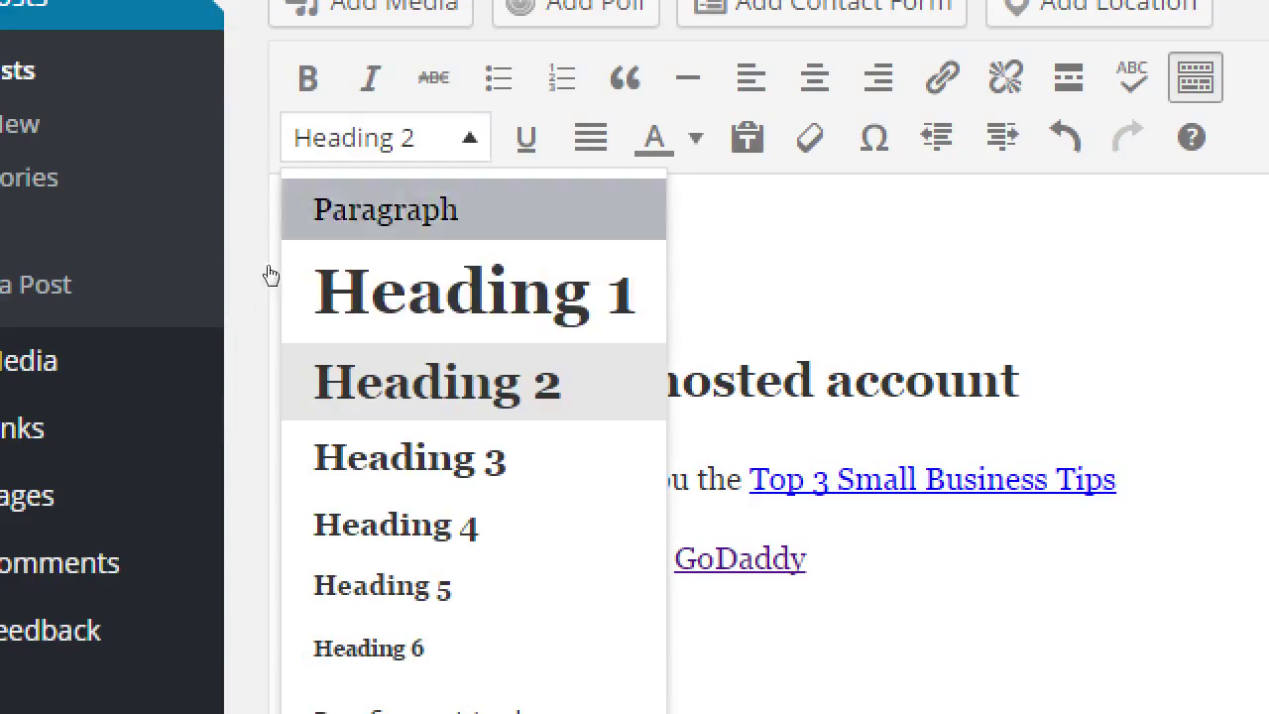
pyautogui.press('Down')
pyautogui.press('Up')
pyautogui.press('Return')
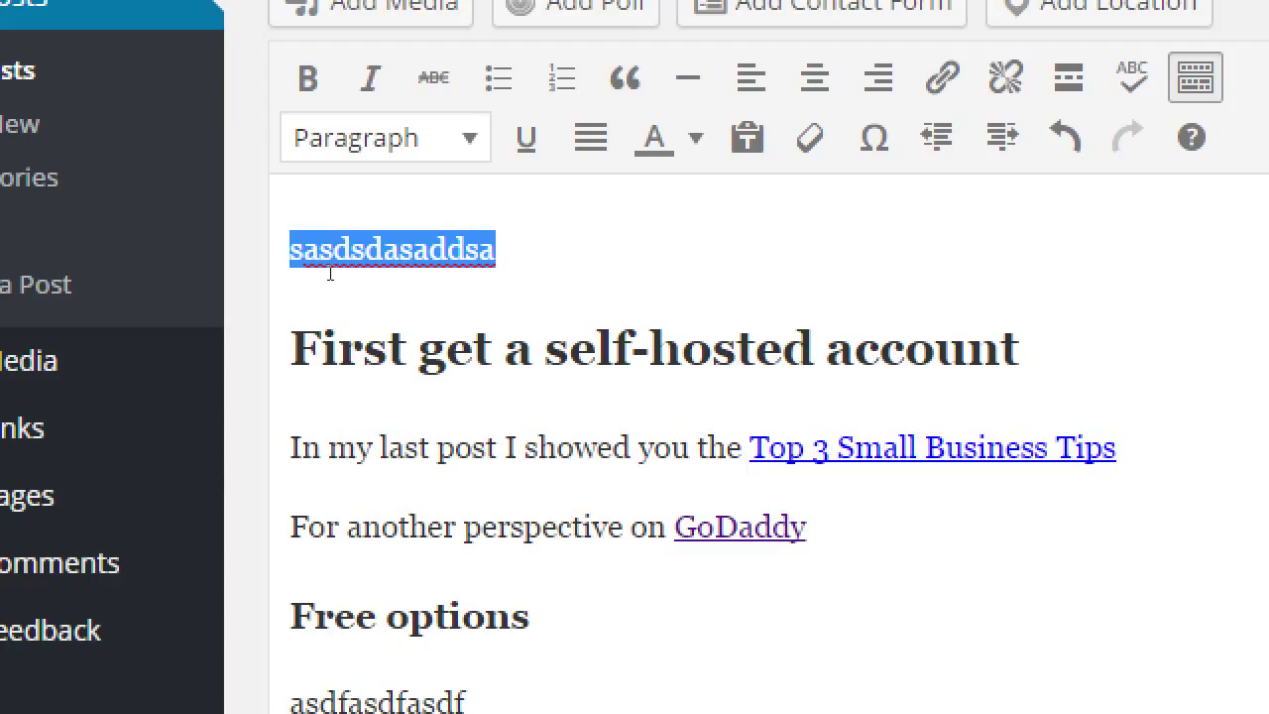
# - Replace the placeholder text with the sentence opening "Learning about blogging as a restaunteur can be"
pyautogui.write('Learning')
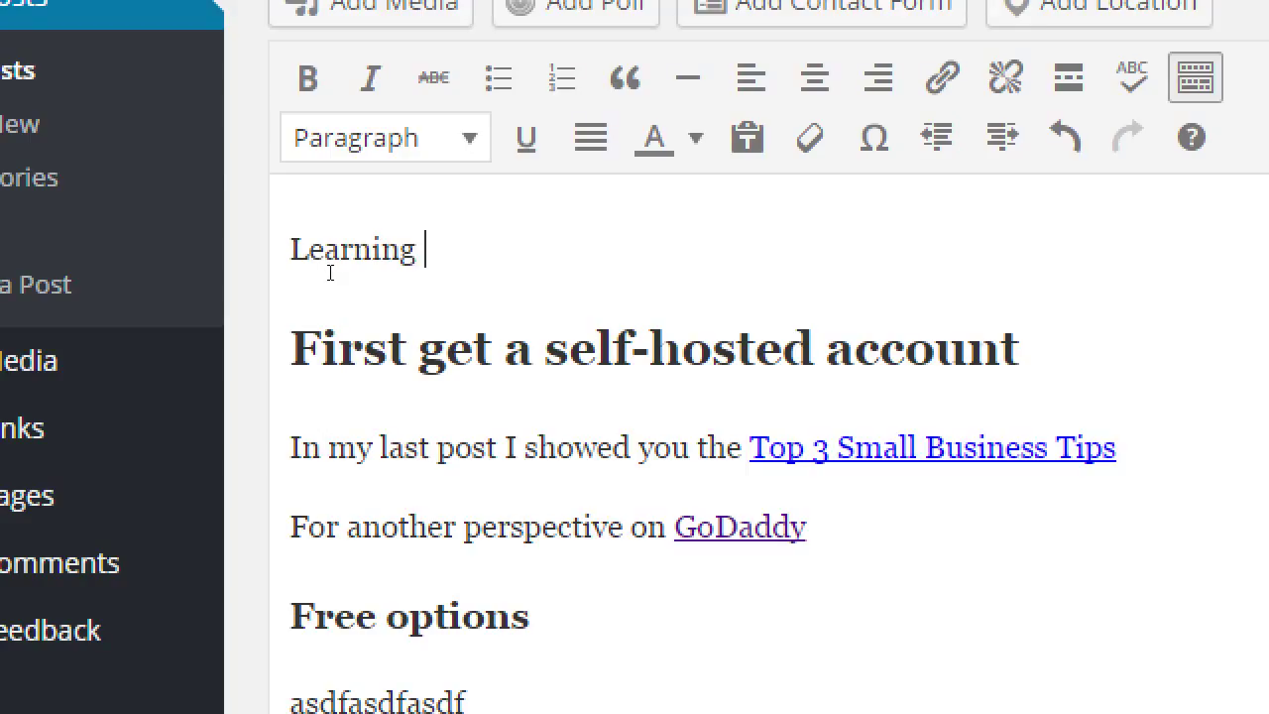
pyautogui.write('about ')
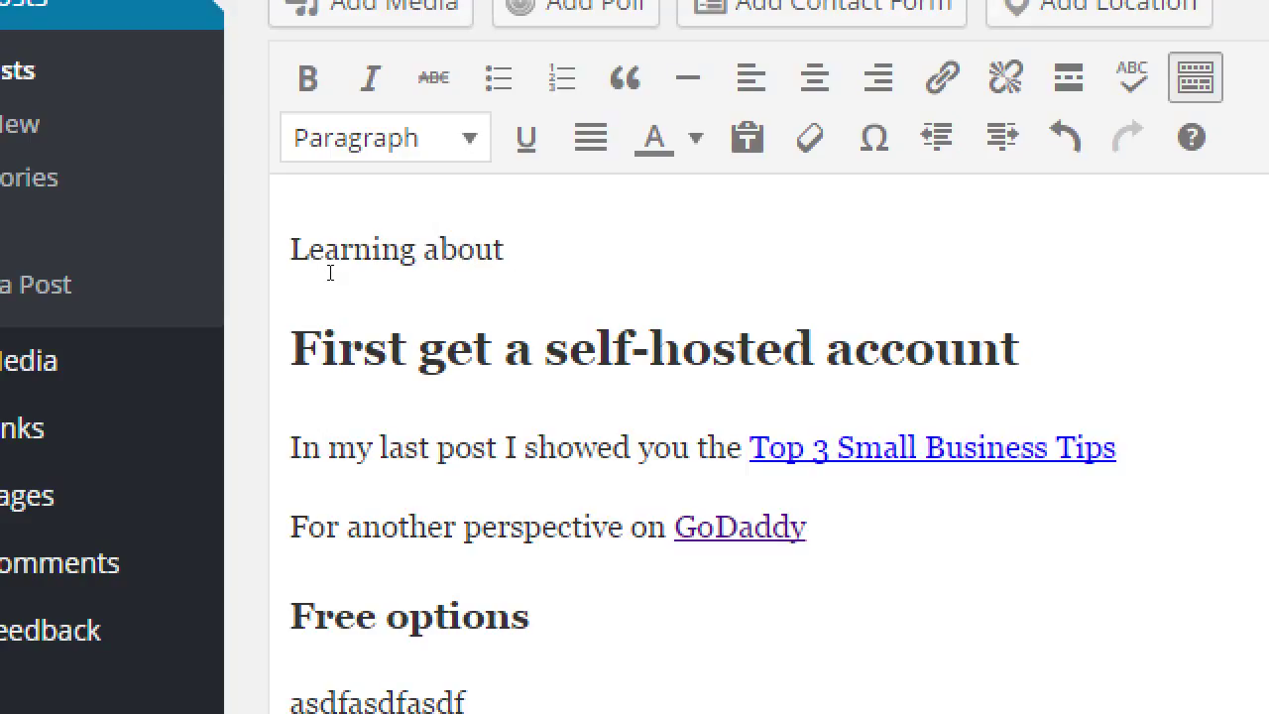
pyautogui.write('blogging')
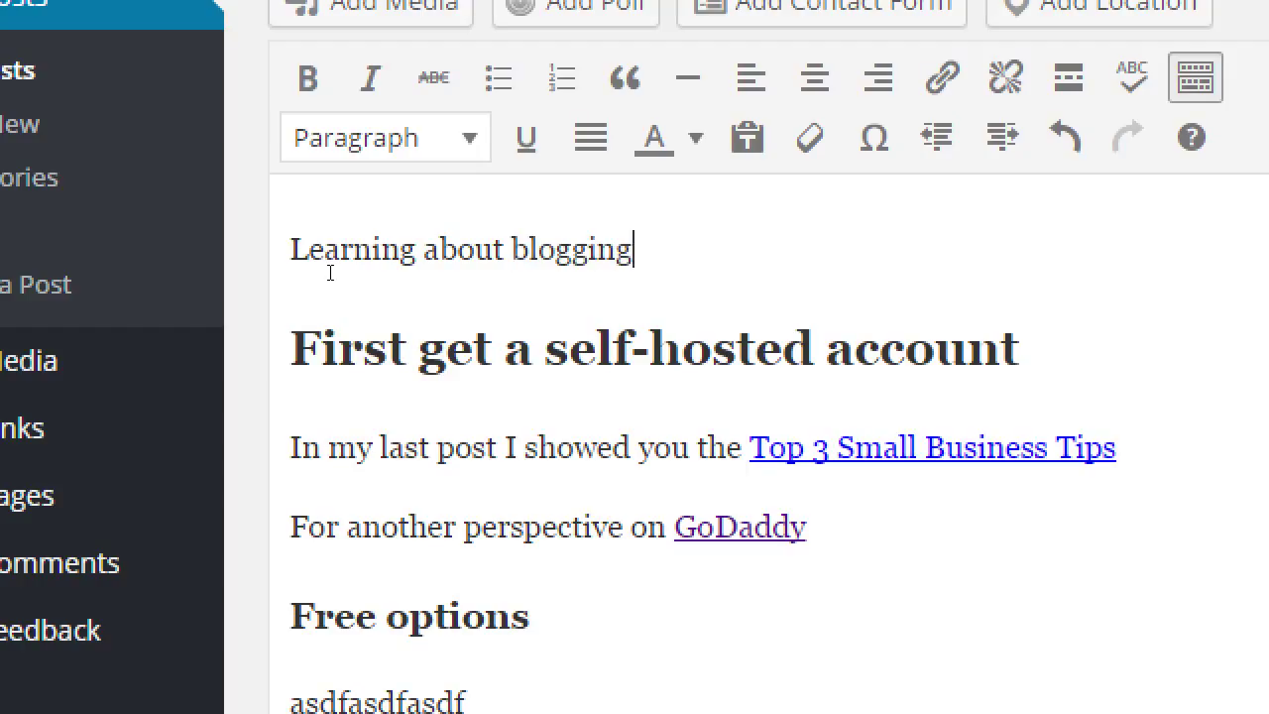
pyautogui.write(' as a reste')
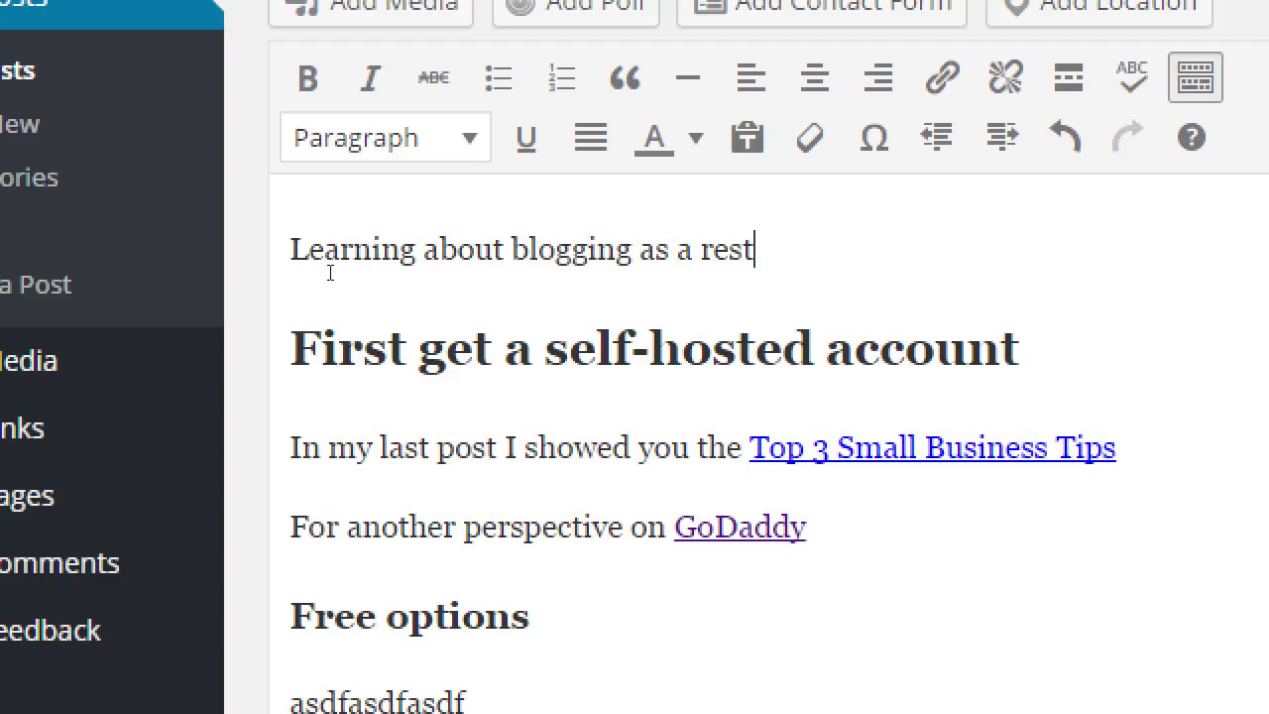
pyautogui.press('BackSpace')
pyautogui.write('aiur')
pyautogui.press('BackSpace')
pyautogui.press('BackSpace')
pyautogui.write('nteur ')
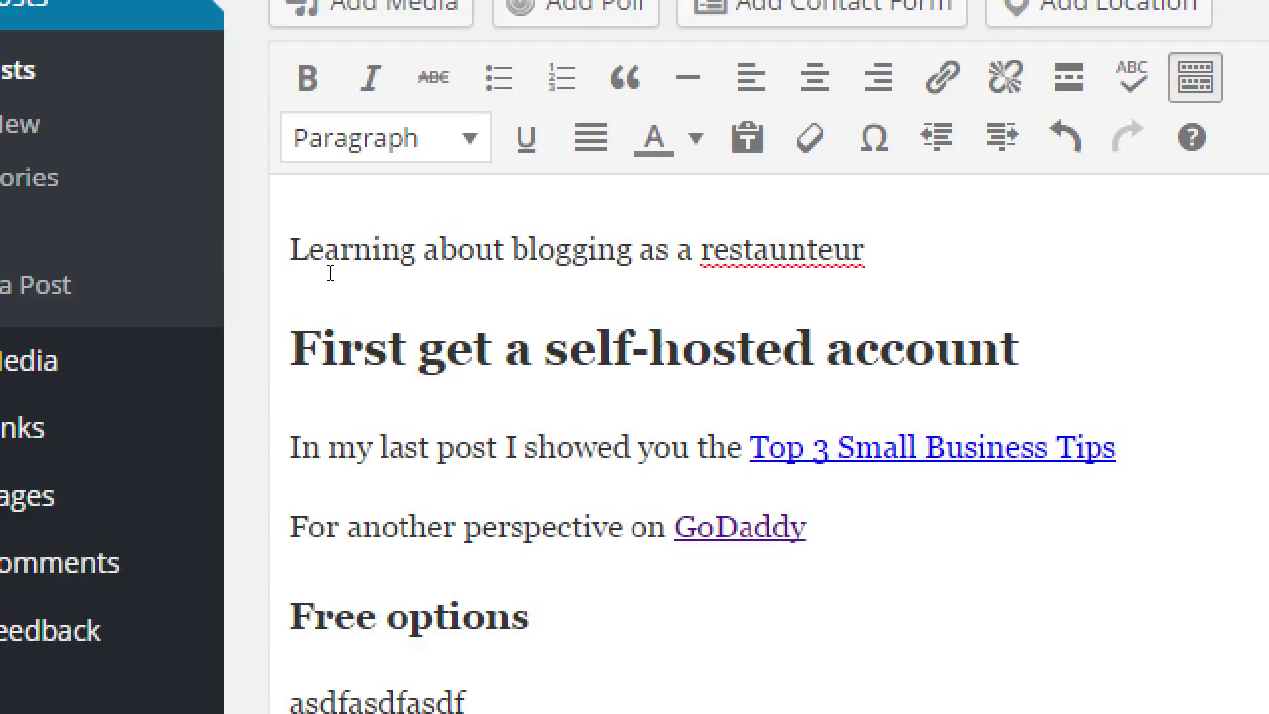
pyautogui.write('can be')
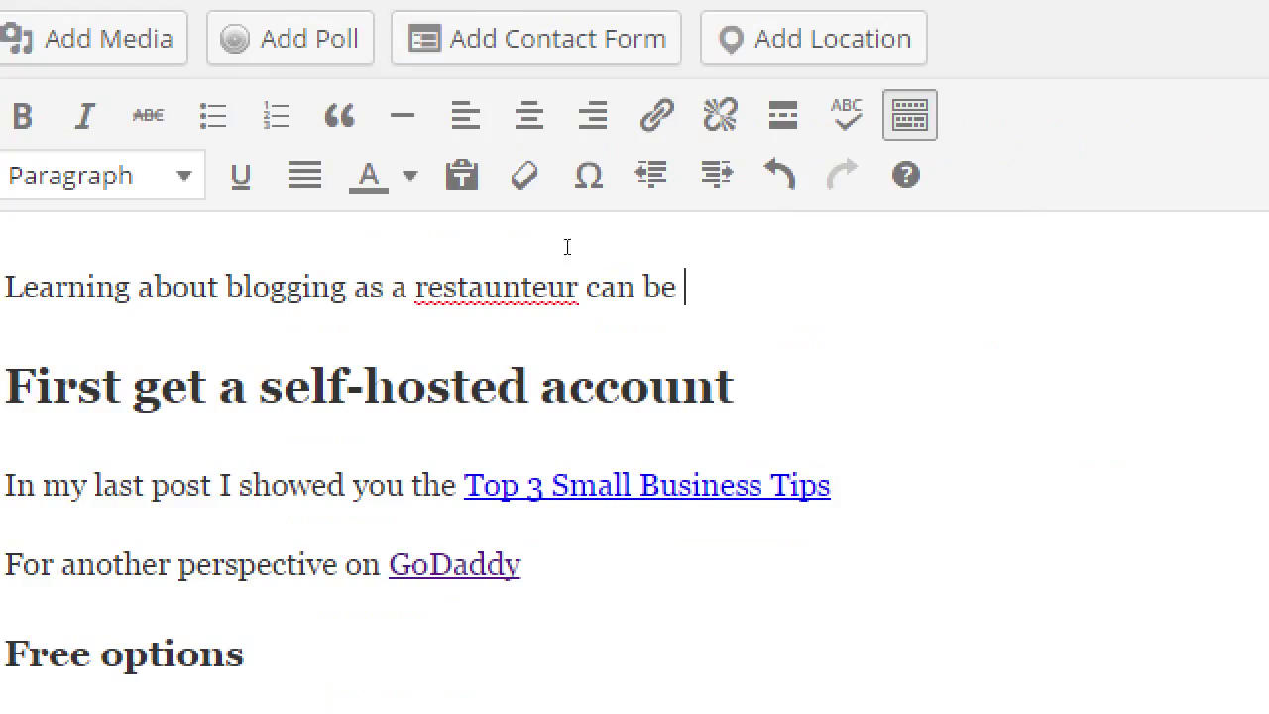
# - Correct the misspelled word "restaunteur" to the suggested spelling "restaurateur"
pyautogui.rightClick(746, 244)
pyautogui.press('Up')
pyautogui.press('Up')
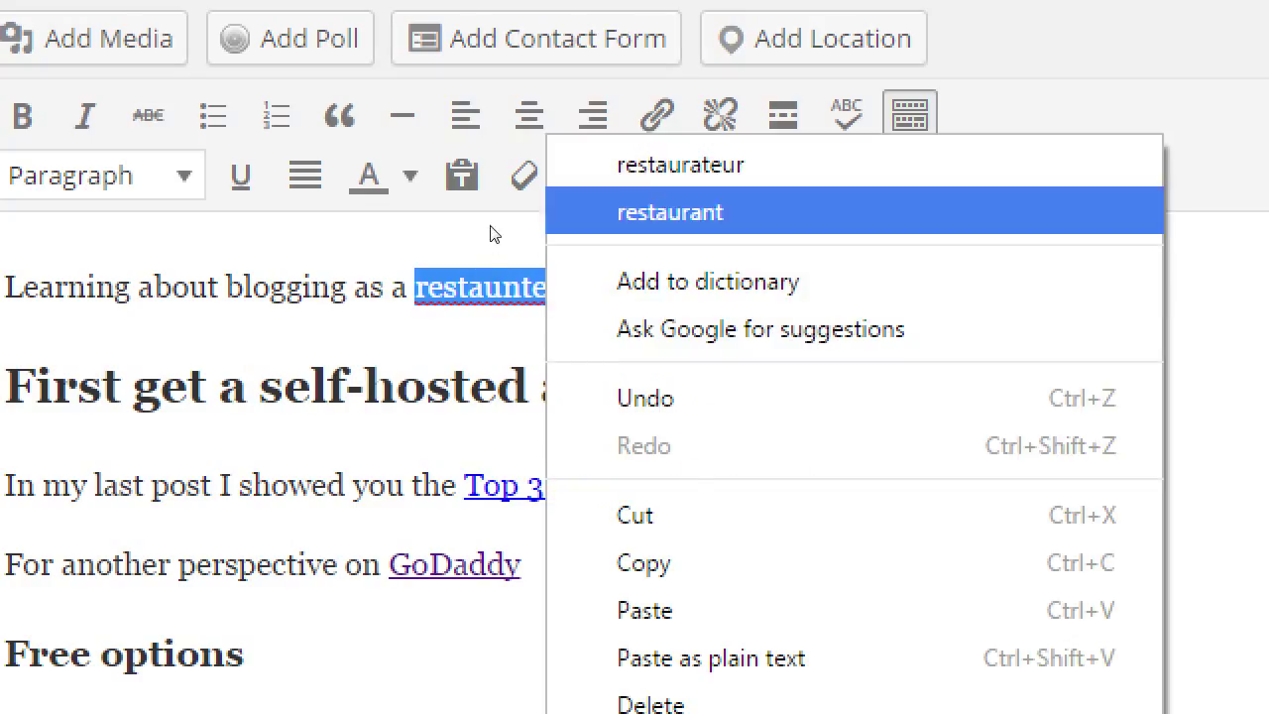
pyautogui.press('Return')
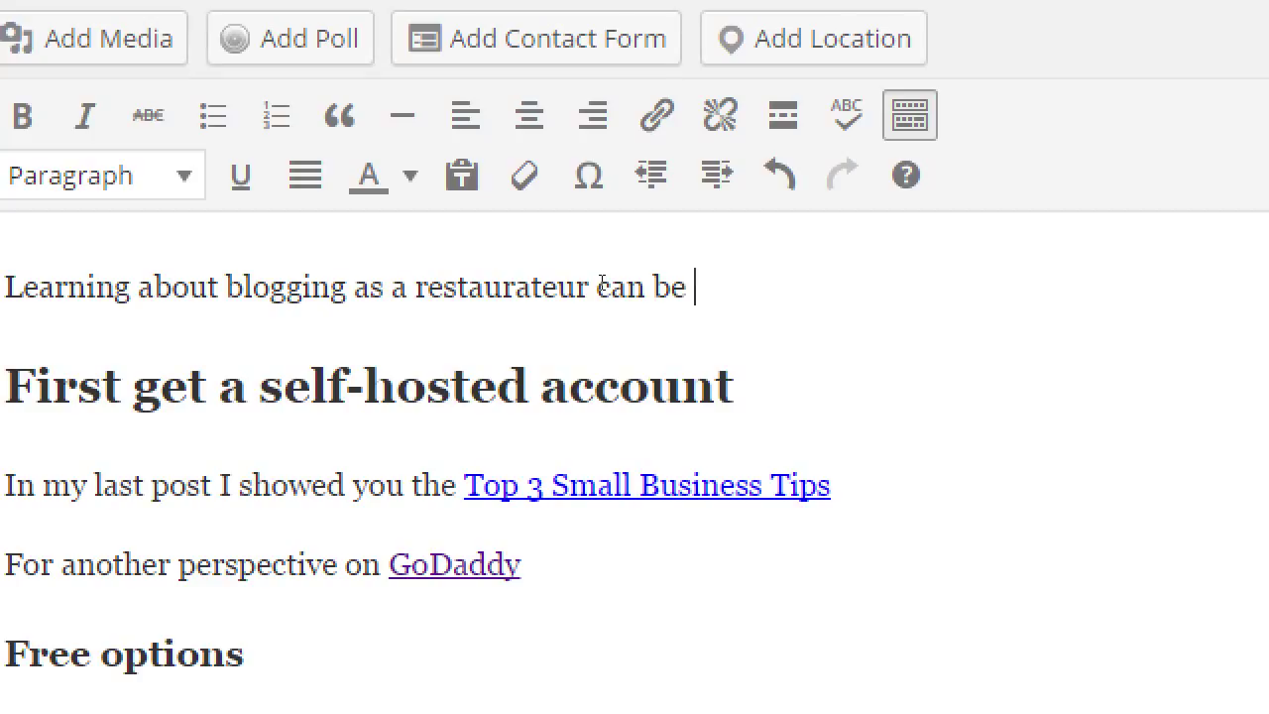
# - Complete the introduction with "difficult. Let us make it easy for you." and insert a Read More break beneath it
pyautogui.write('difficult. ')
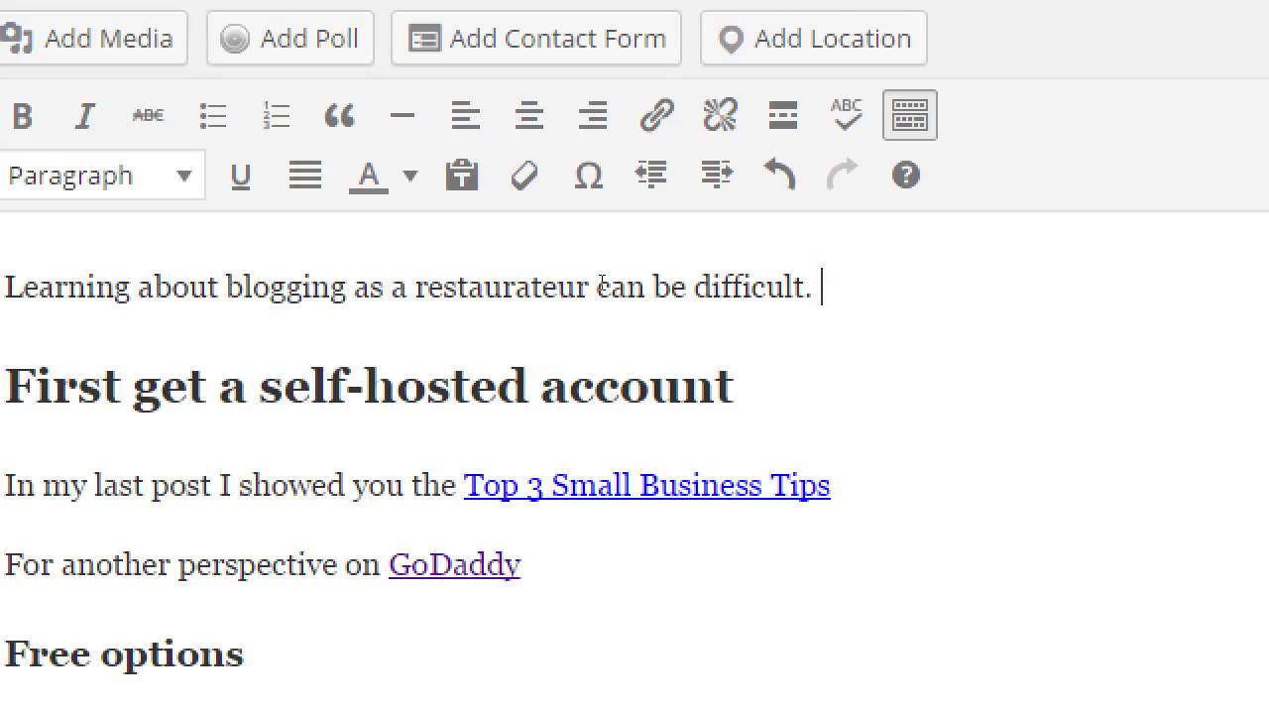
pyautogui.write('Let us make it eas')
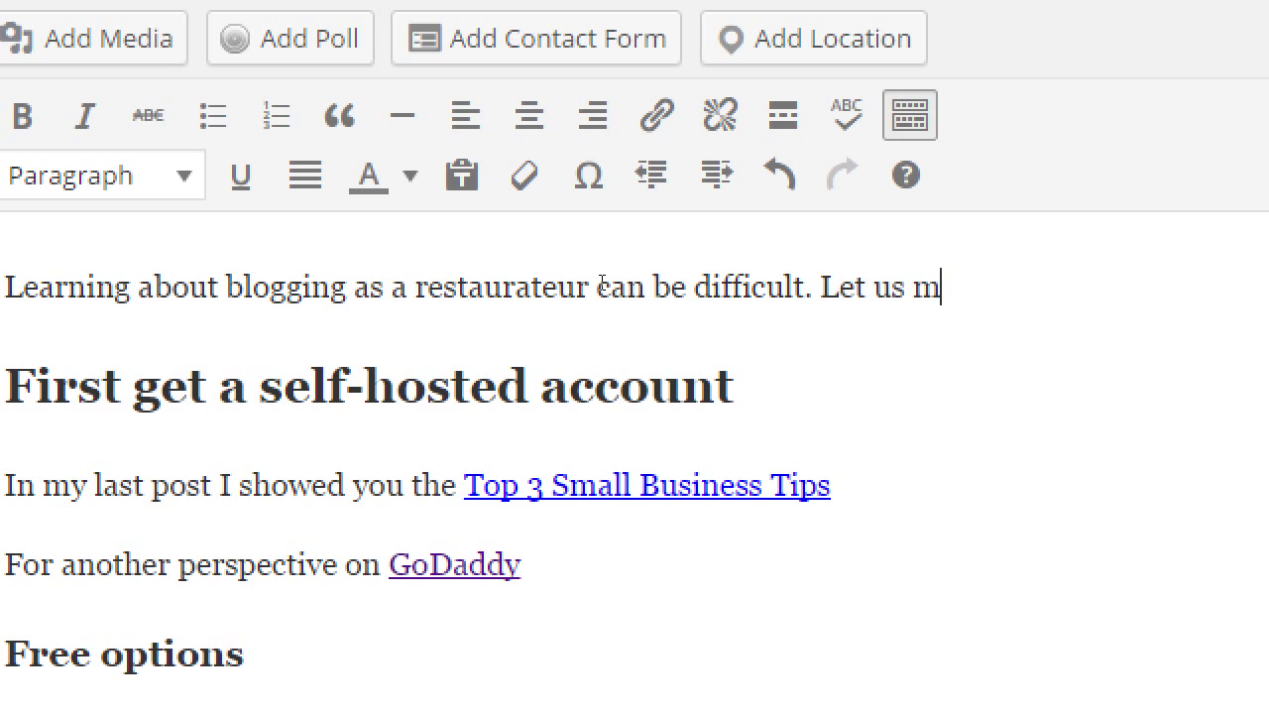
pyautogui.write('y for you.')
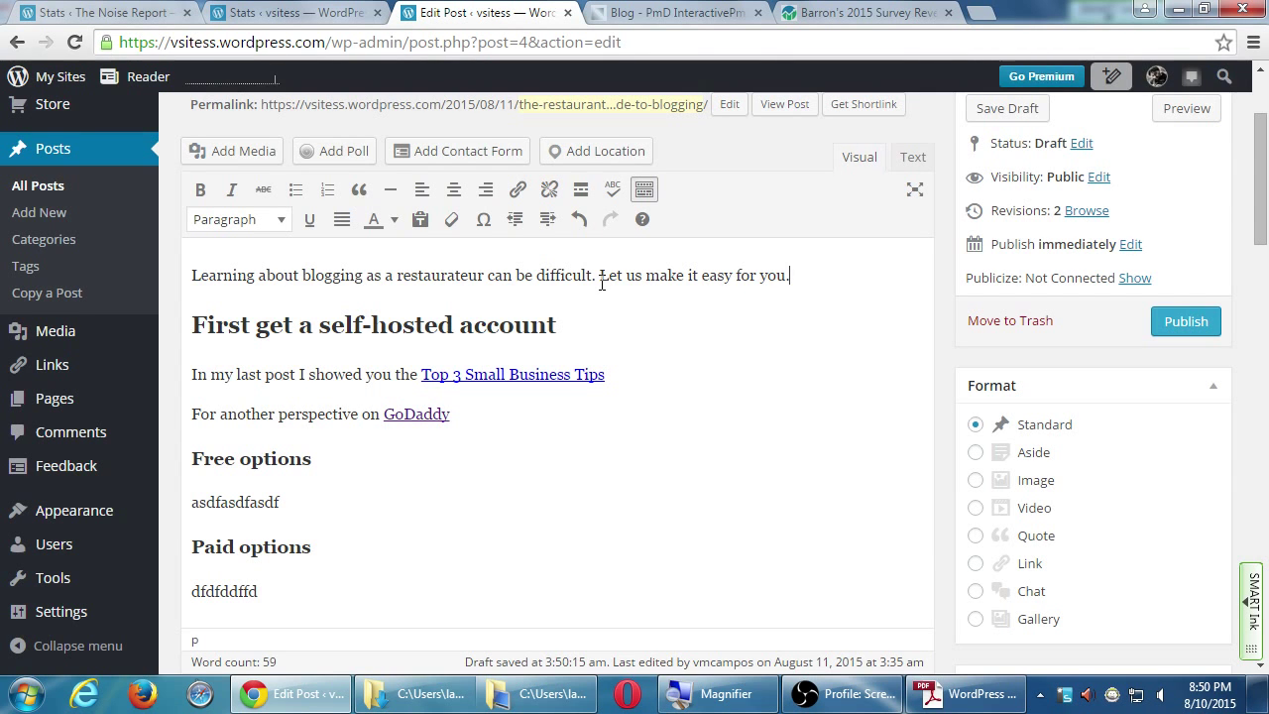
pyautogui.press('Return')
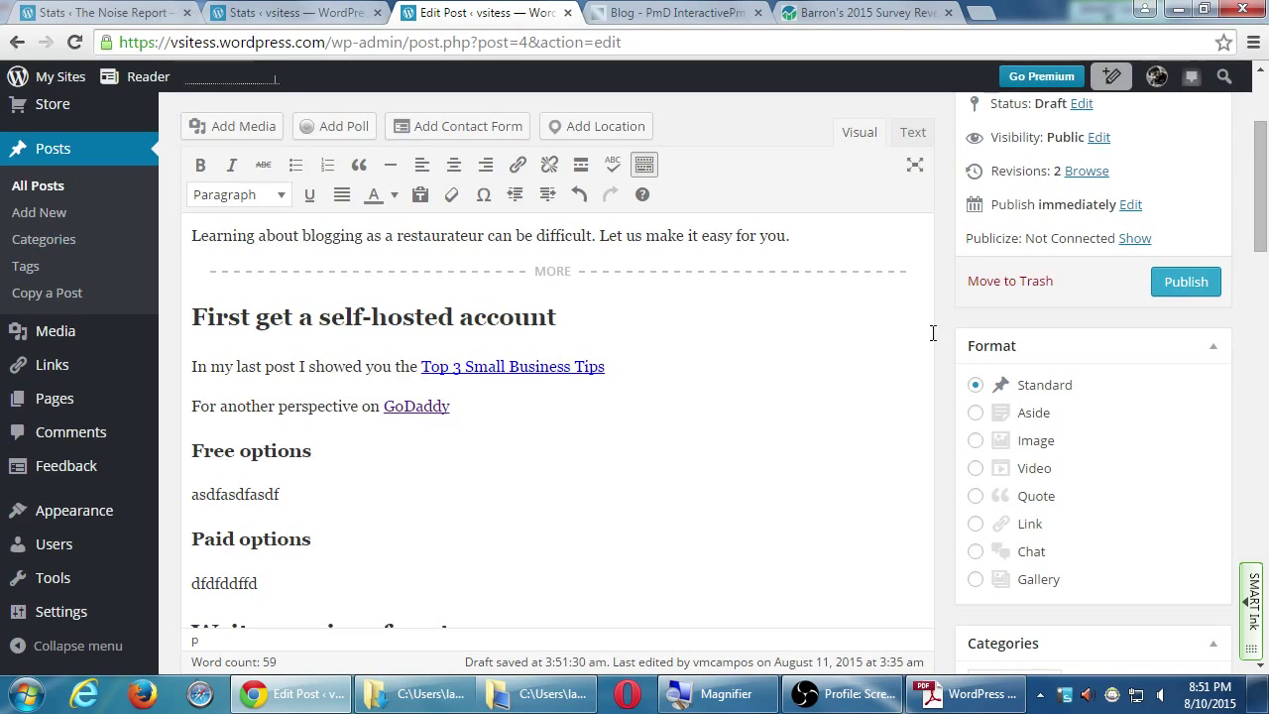
# - Open the full post The Blog Checklist – Part II of III from the newest snippet on the PmD Interactive blog page
pyautogui.scroll(1, 934, 341)
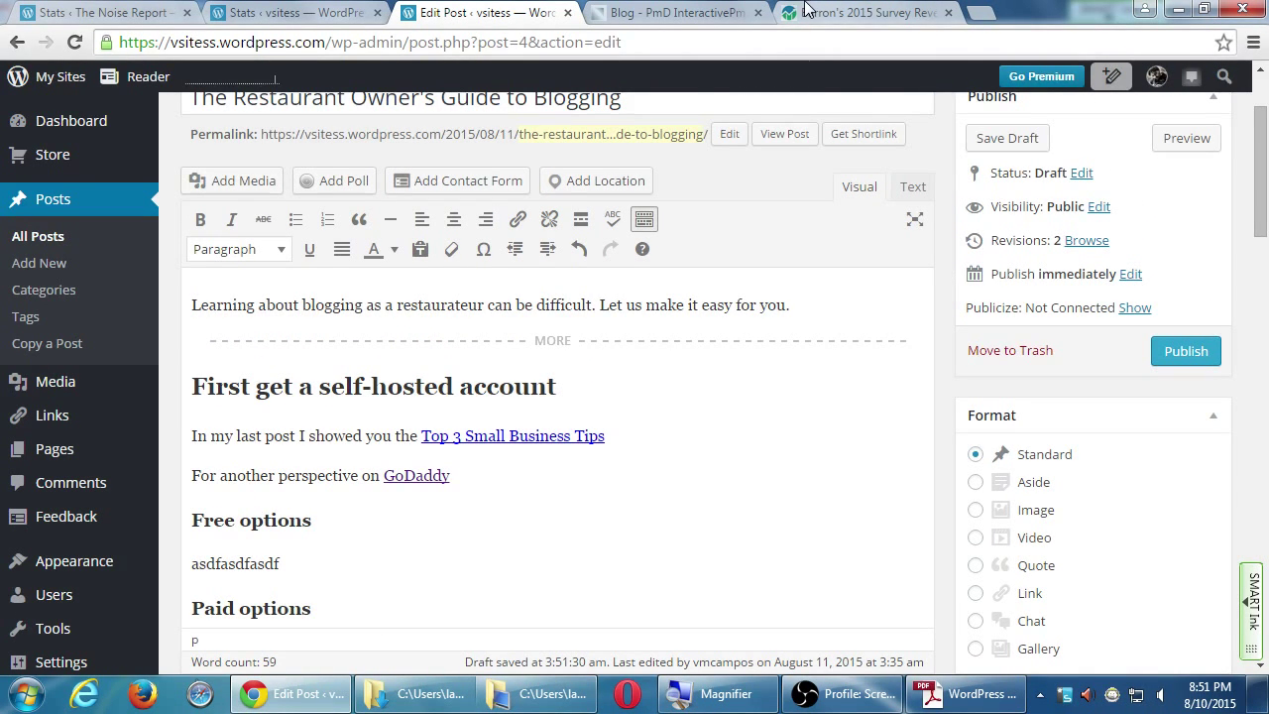
pyautogui.click(694, 11)
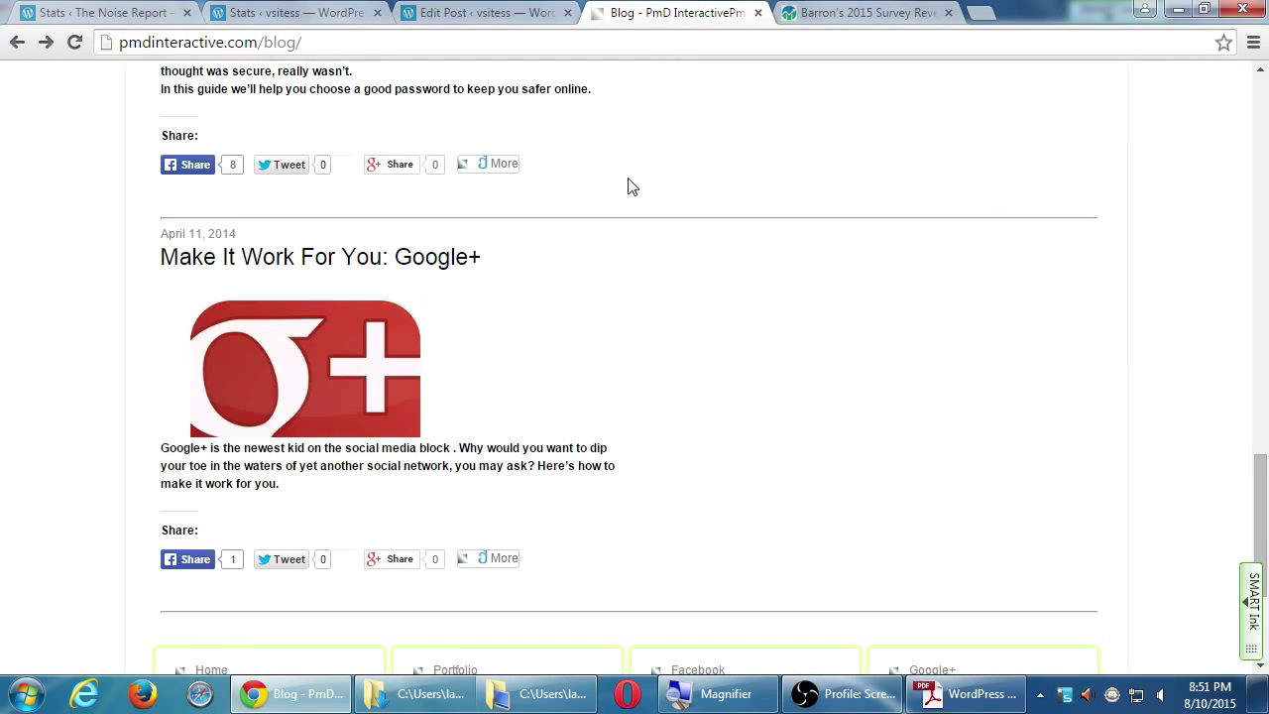
pyautogui.scroll(8, 839, 446)
pyautogui.scroll(5, 841, 445)
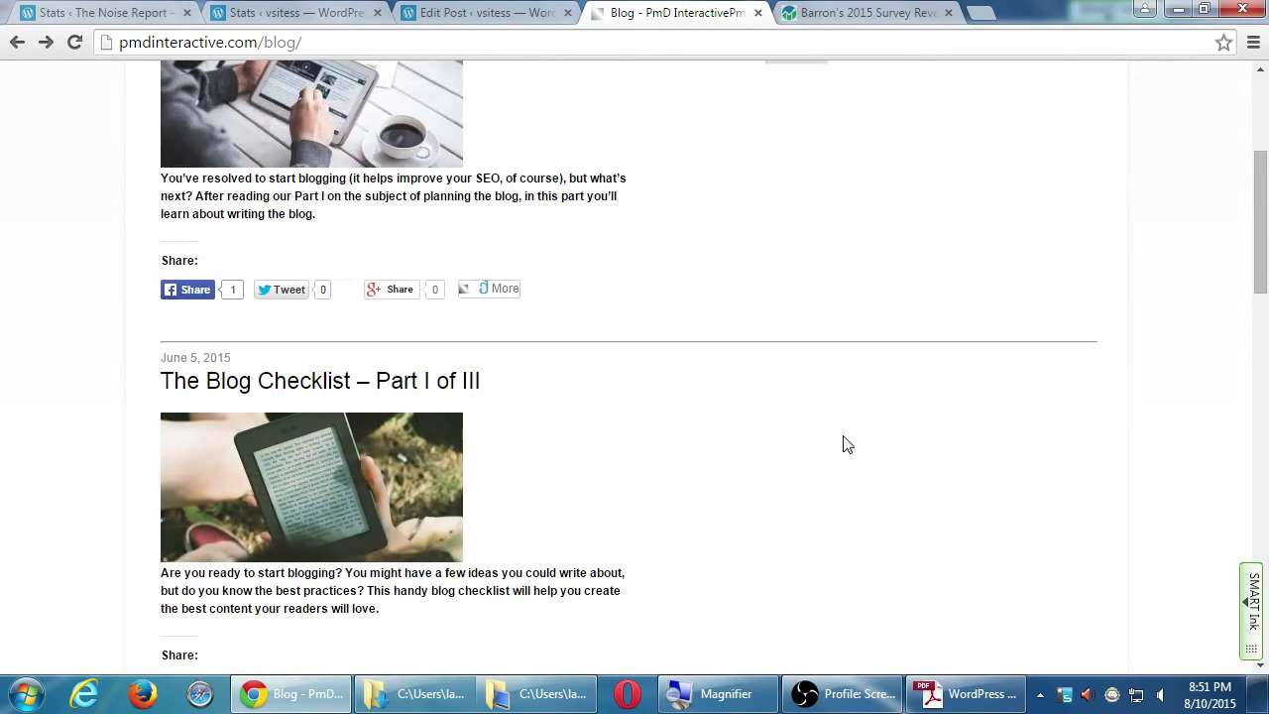
pyautogui.scroll(3, 598, 433)
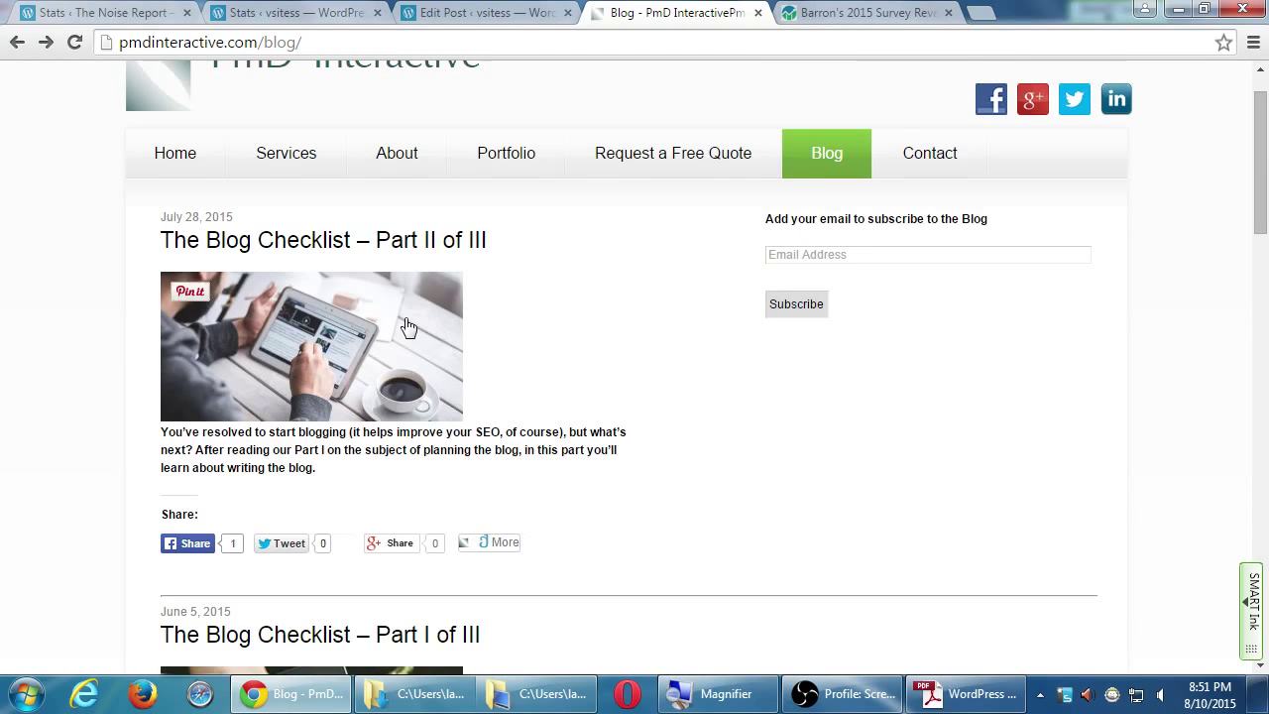
pyautogui.click(331, 306)
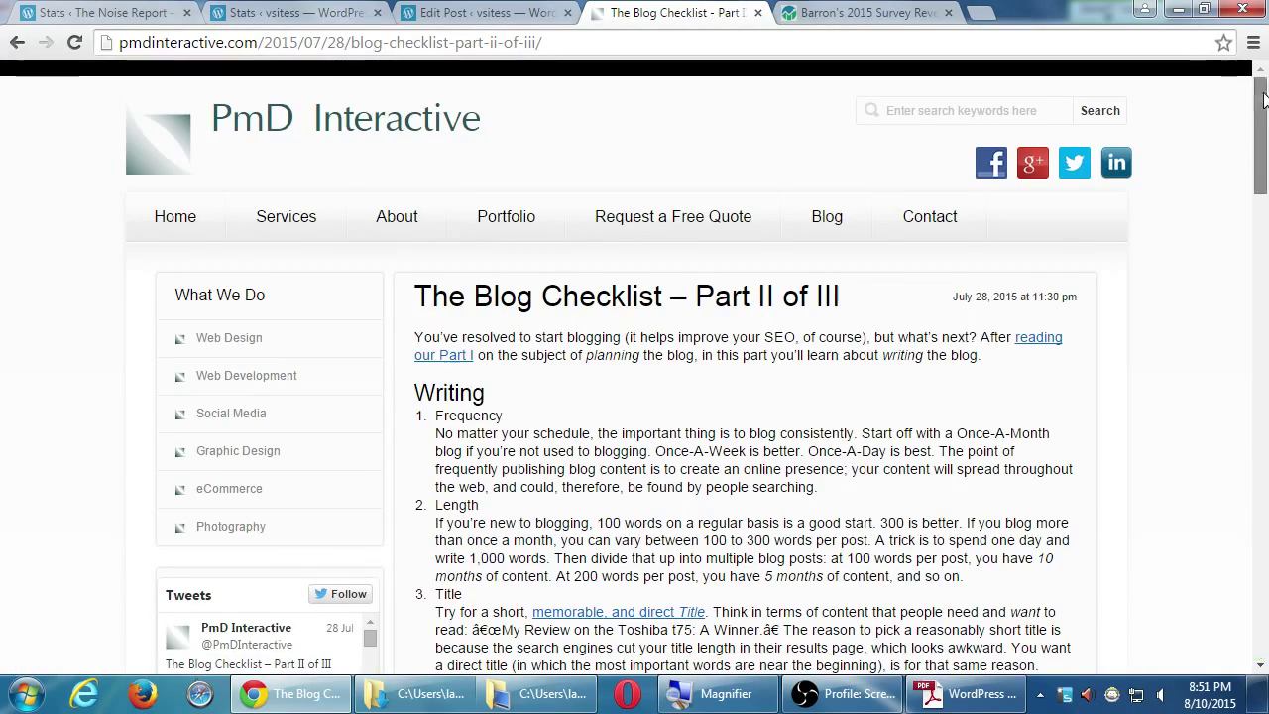
pyautogui.moveTo(1260, 99)
pyautogui.mouseDown()
pyautogui.moveTo(1260, 188)
pyautogui.moveTo(1260, 96)
pyautogui.mouseUp()
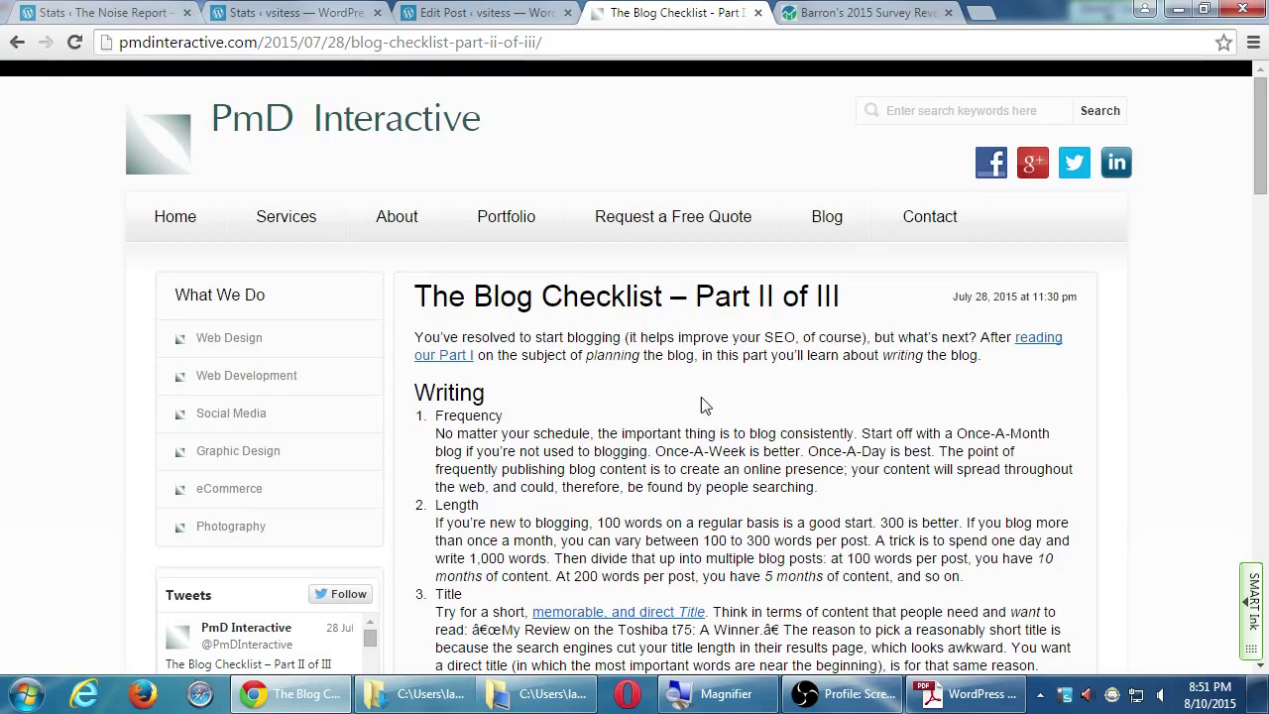
# - Compare the Blog Checklist – Part II snippet with its full post, and look over the snippets on the blog page
pyautogui.hotkey('alt', 'Left')
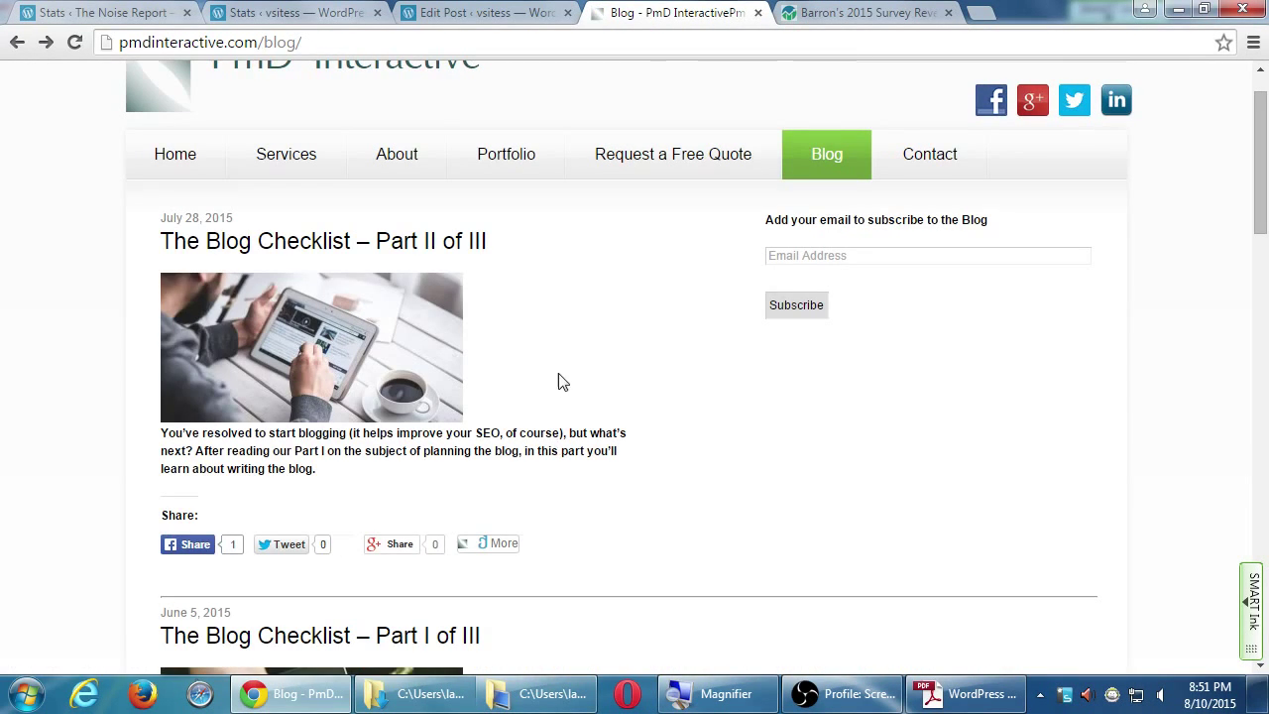
pyautogui.click(322, 337)
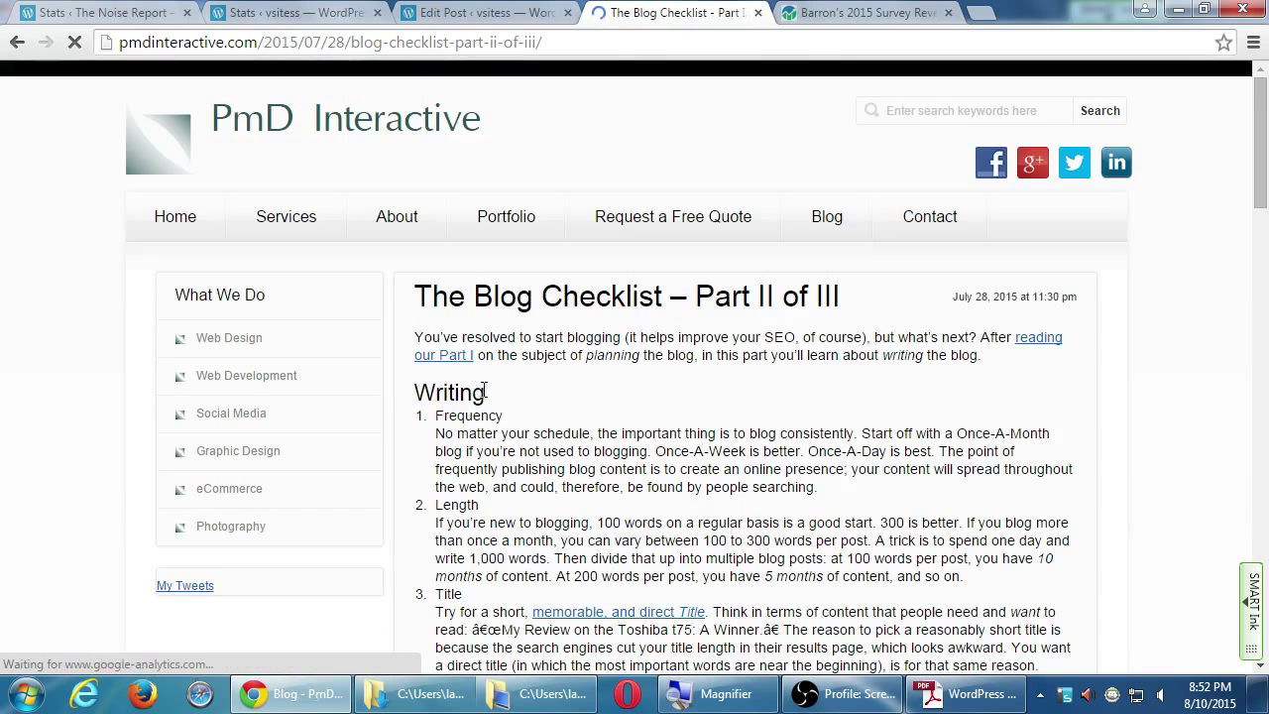
pyautogui.hotkey('alt', 'Left')
pyautogui.scroll(-8, 476, 397)
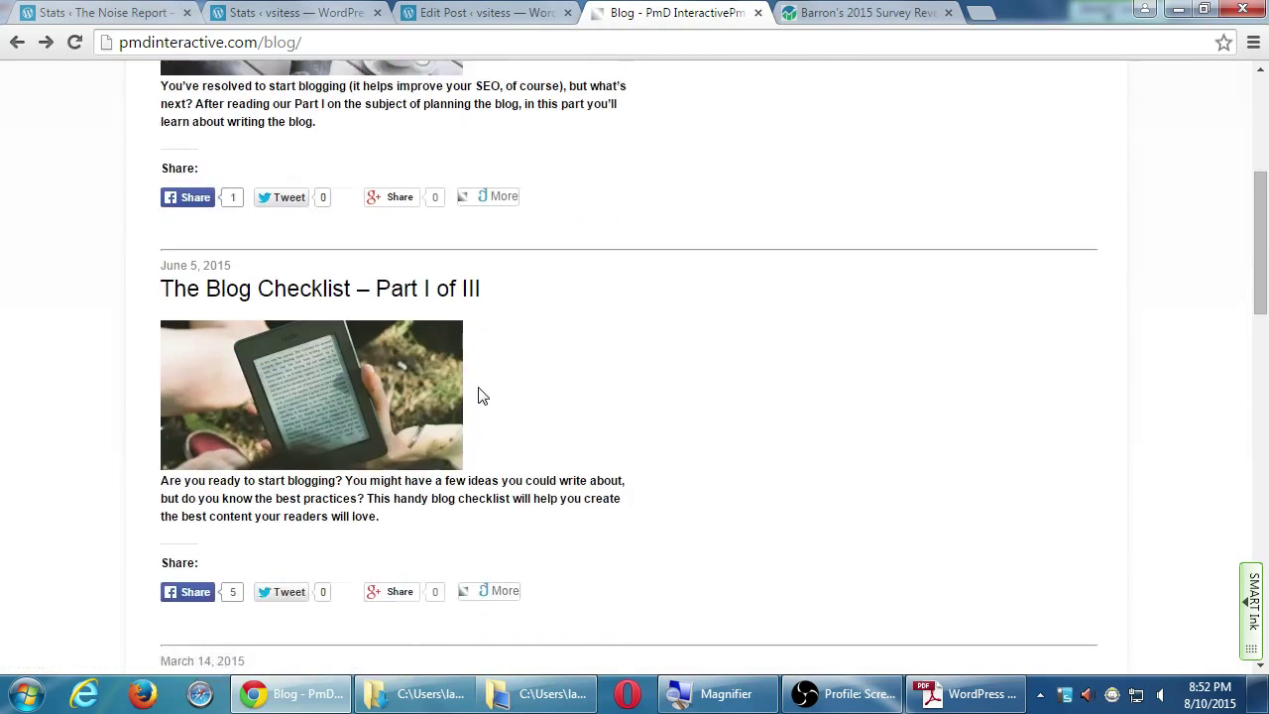
pyautogui.scroll(5, 486, 396)
pyautogui.scroll(4, 462, 393)
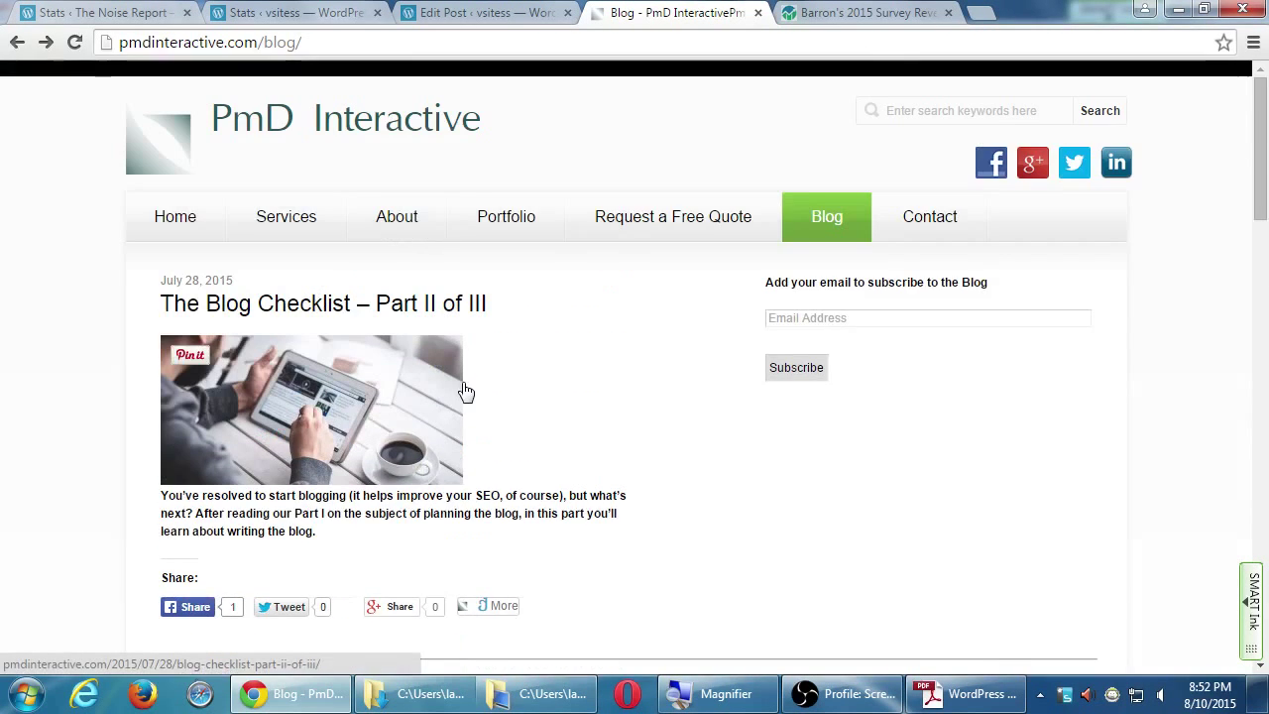
# - Reopen The Blog Checklist – Part II of III and skim its numbered Writing tips
pyautogui.click(402, 394)
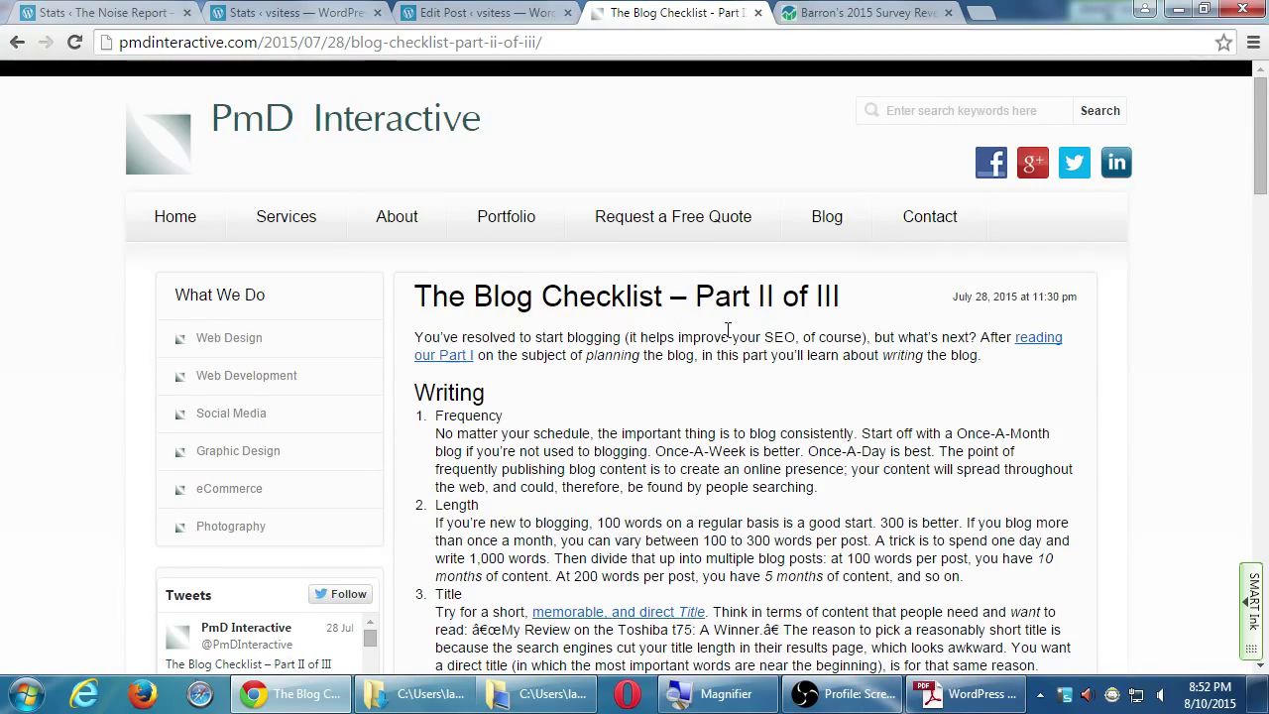
pyautogui.scroll(-10, 754, 386)
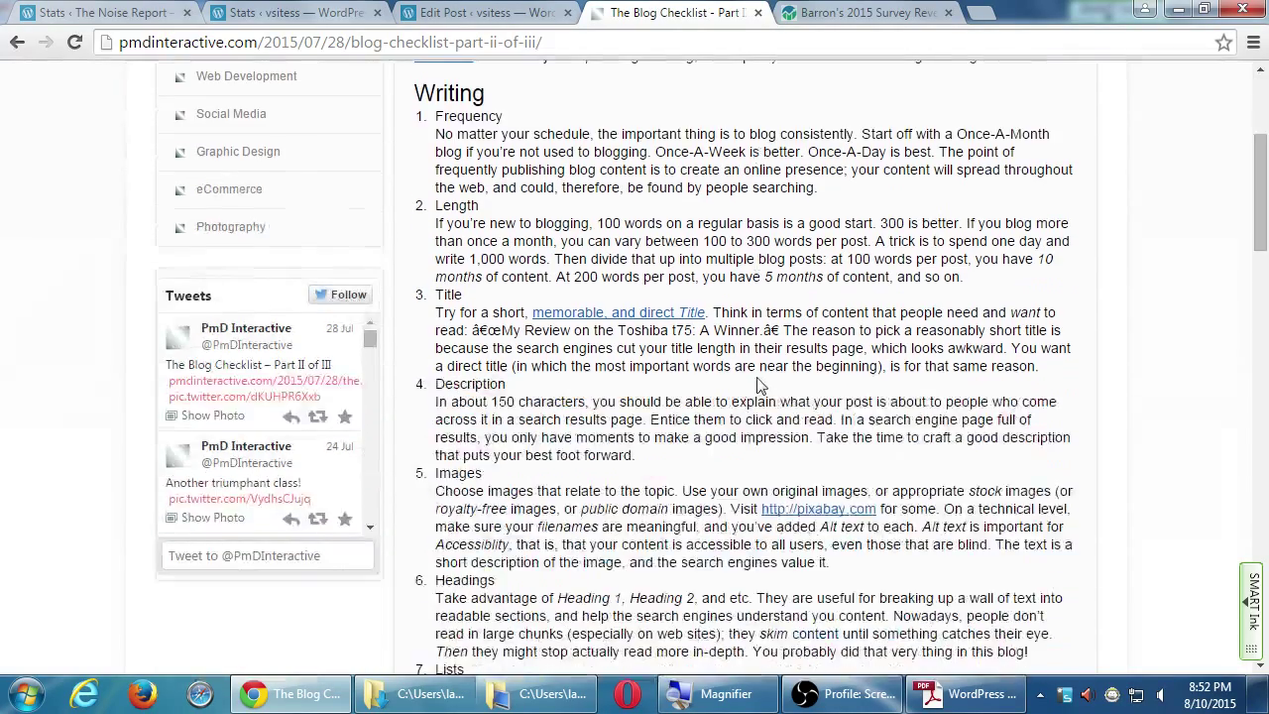
pyautogui.scroll(9, 769, 384)
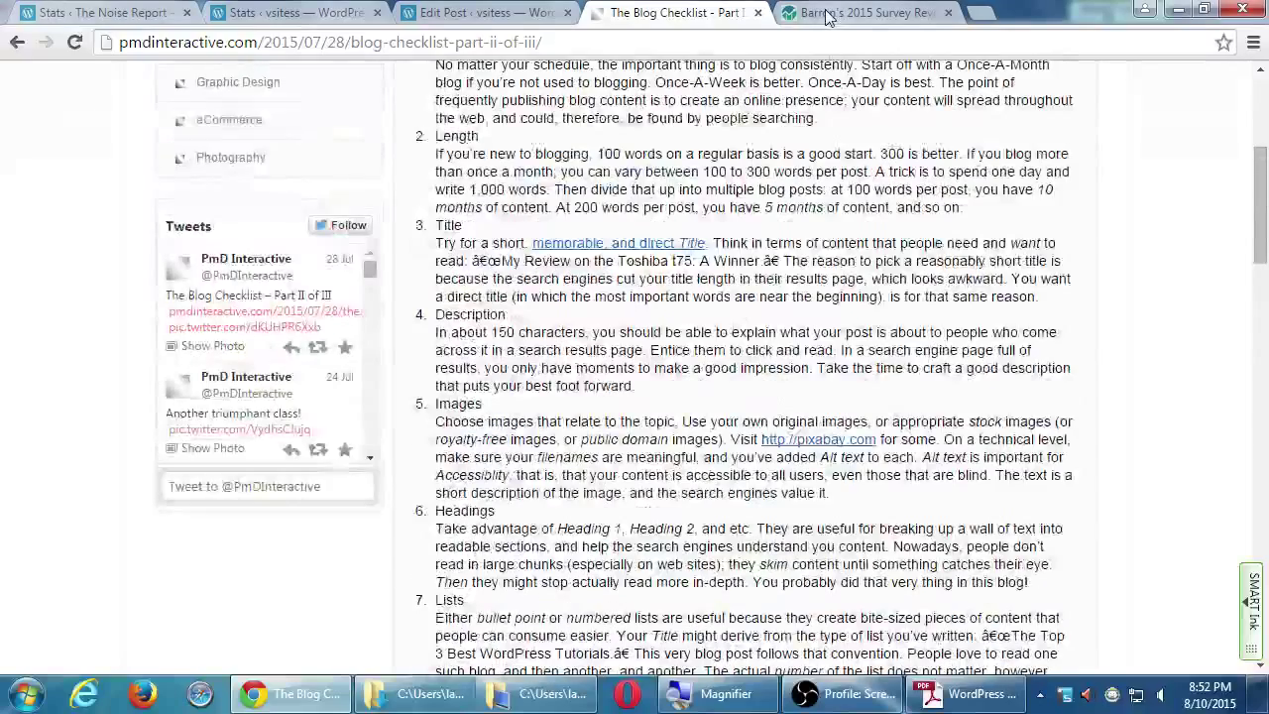
# - Return to the draft post, and switch to the WordPress Checklist in Adobe Reader to read the Promoting section
pyautogui.click(475, 12)
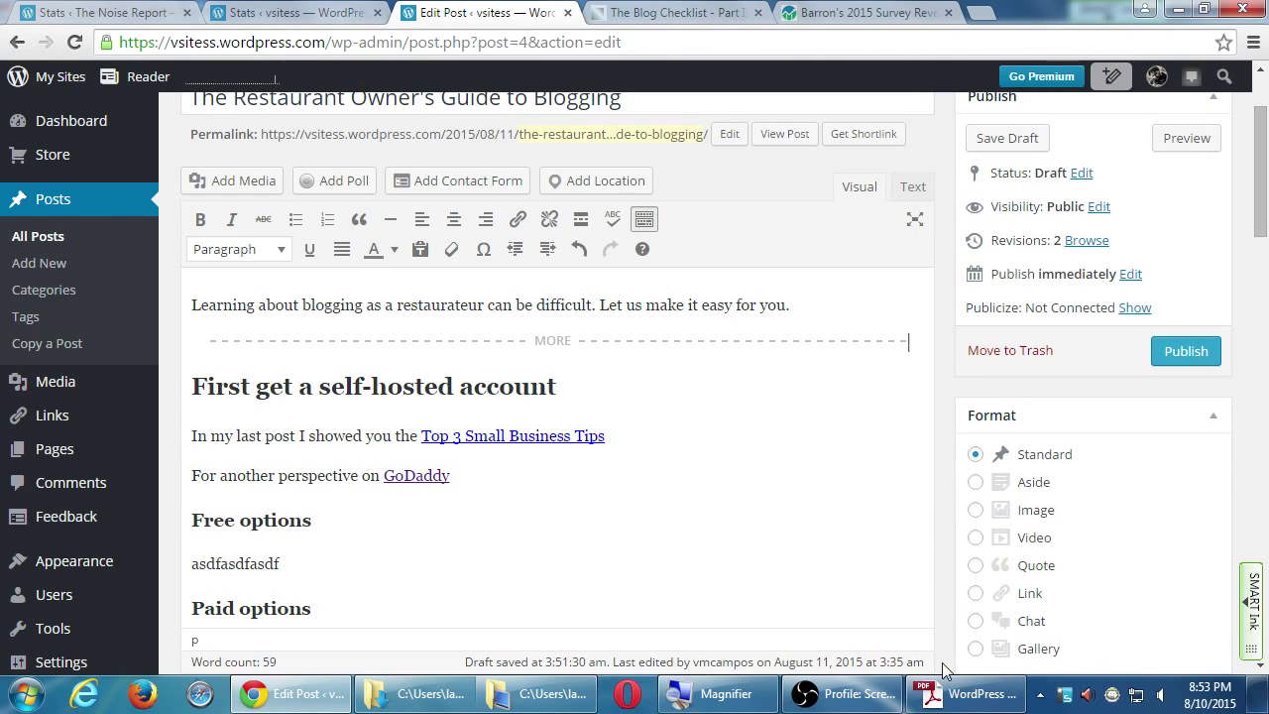
pyautogui.click(957, 694)
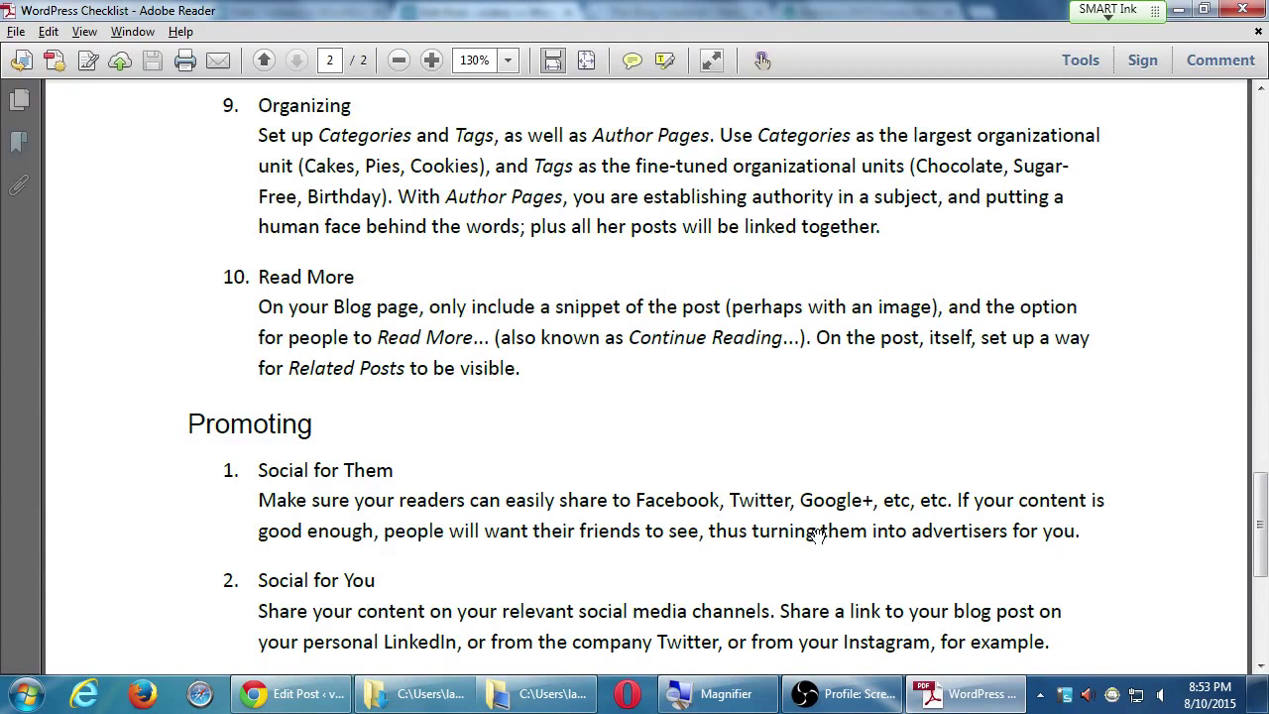
pyautogui.scroll(-3, 759, 595)
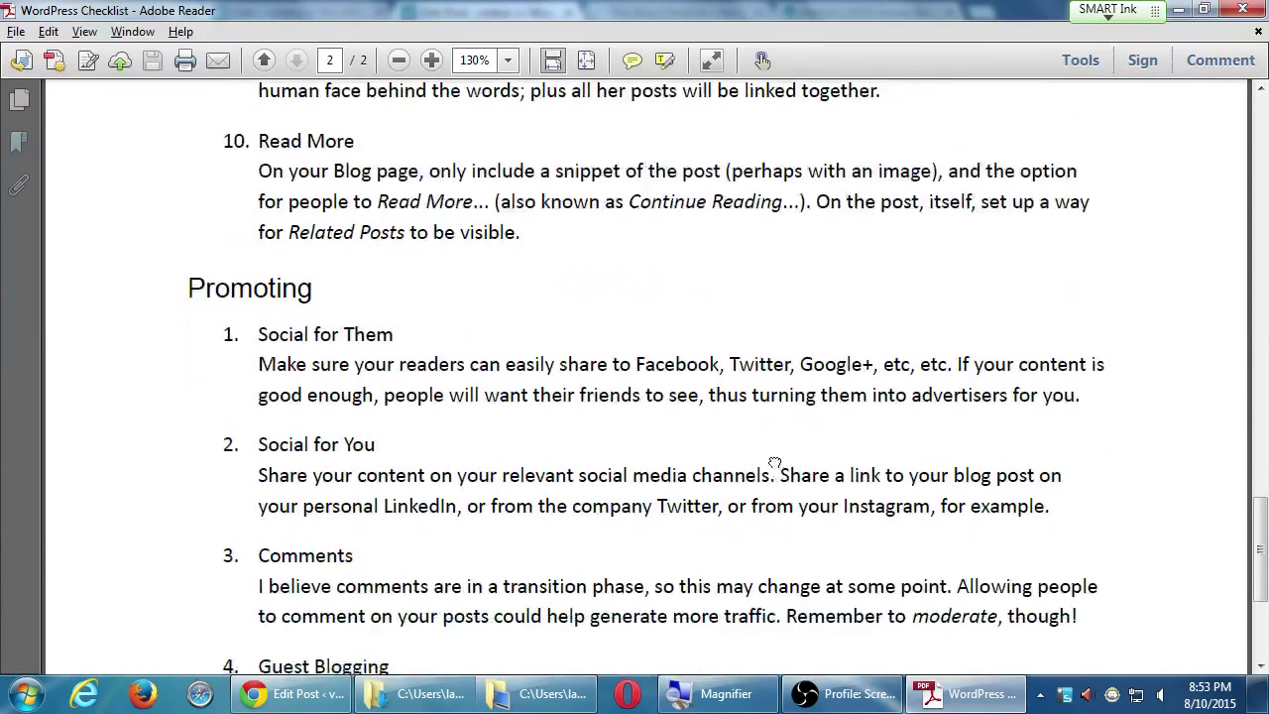
pyautogui.scroll(-1, 774, 464)
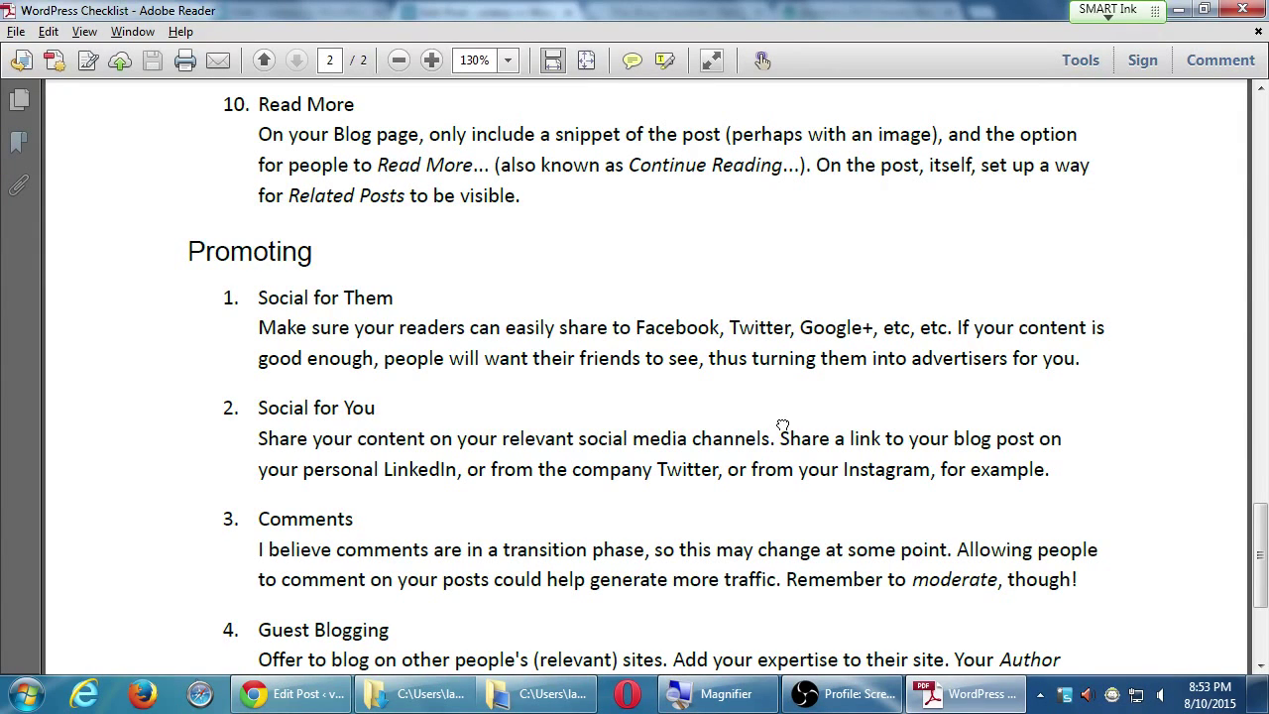
# - Switch back to the draft post in Chrome and set its post format to Image
pyautogui.click(300, 694)
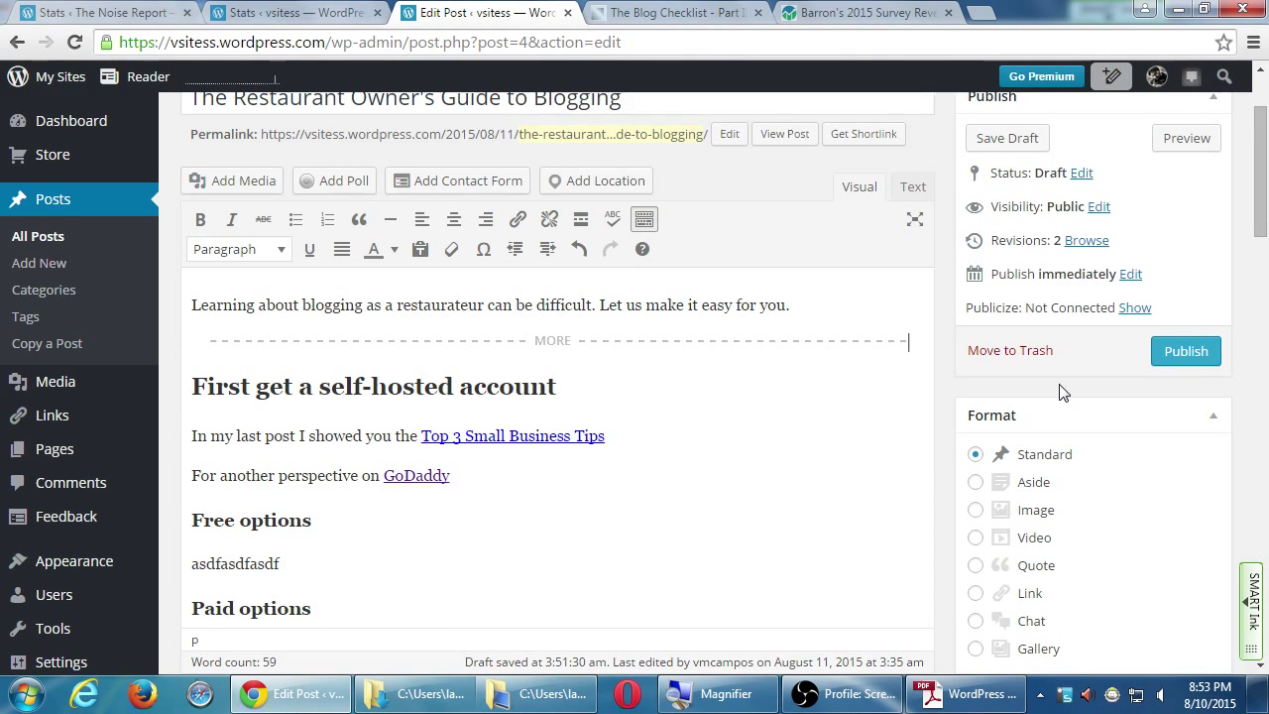
pyautogui.scroll(2, 1057, 389)
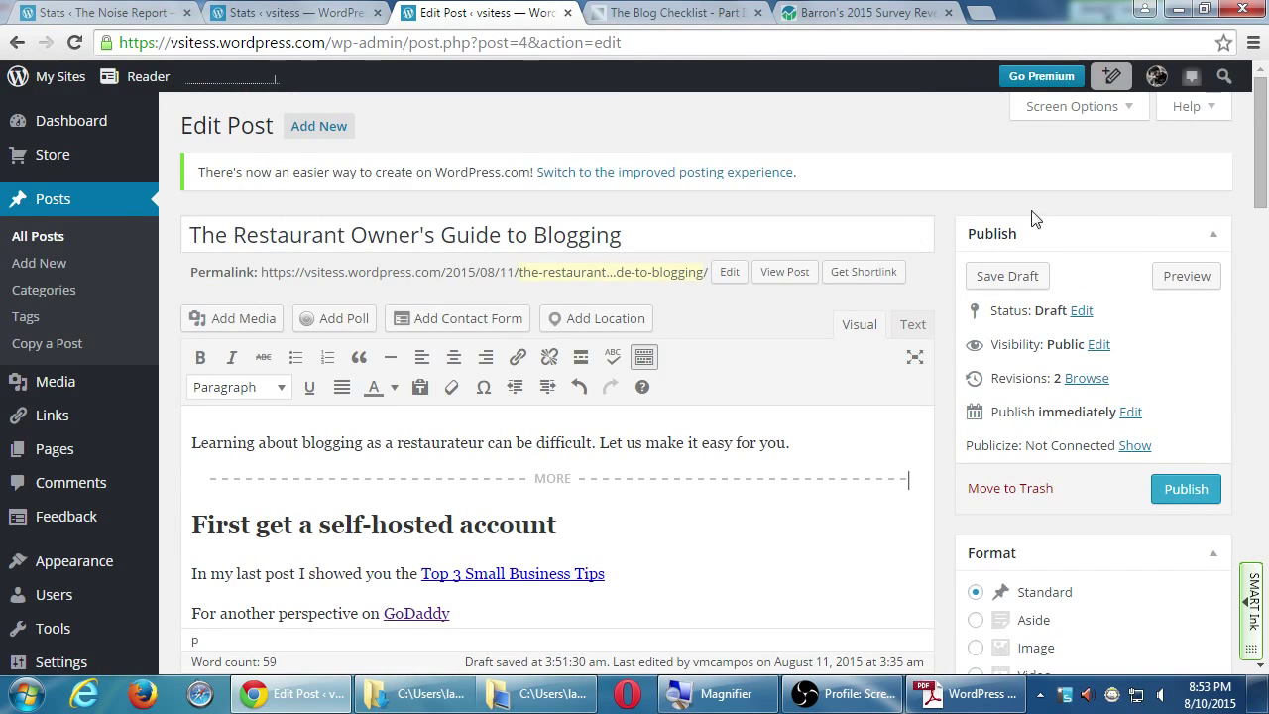
pyautogui.moveTo(1259, 152); pyautogui.dragTo(1262, 226)
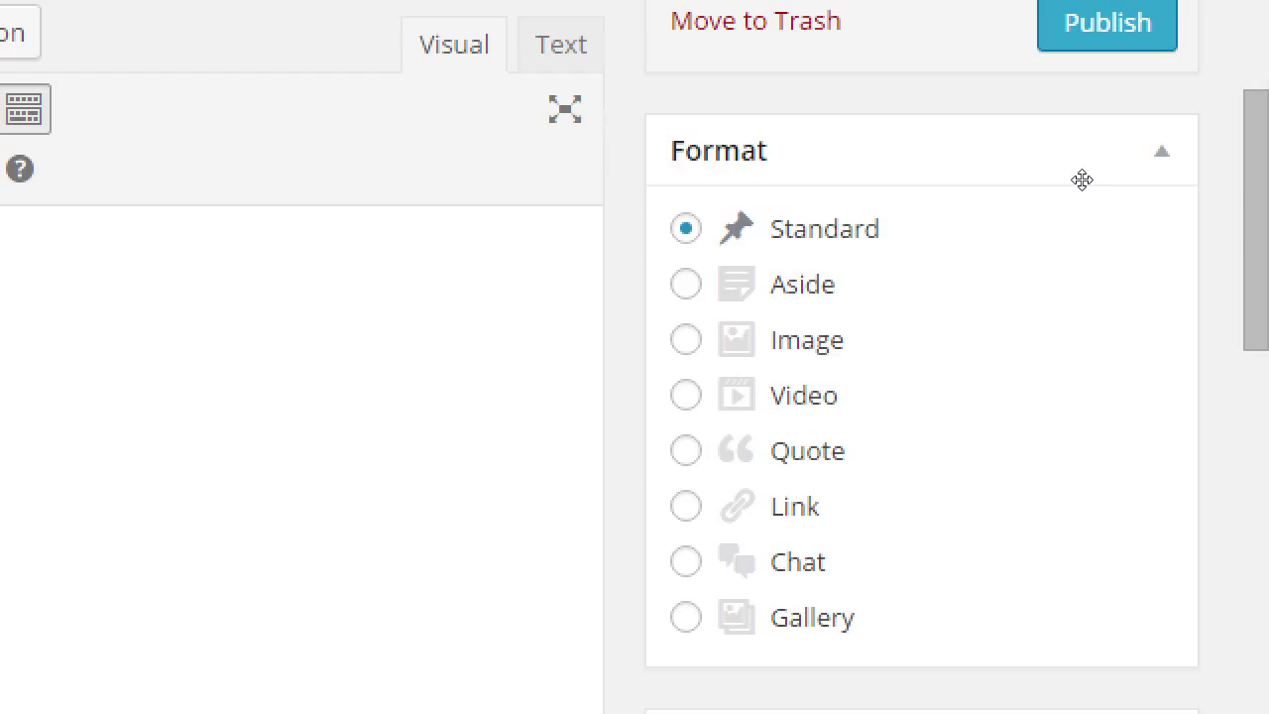
pyautogui.press('Down')
pyautogui.press('Down')
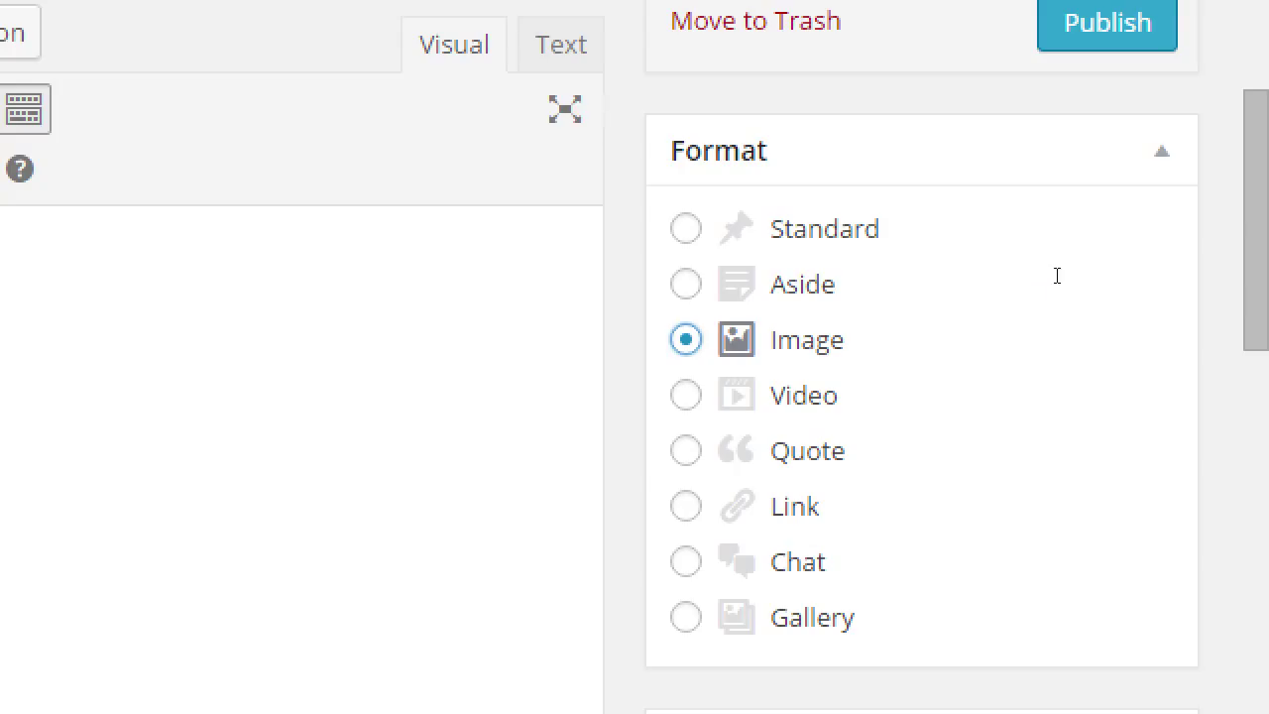
# - Cycle through the remaining post formats and set the draft post's format to Standard
pyautogui.press('Down')
pyautogui.press('Down')
pyautogui.press('Down')
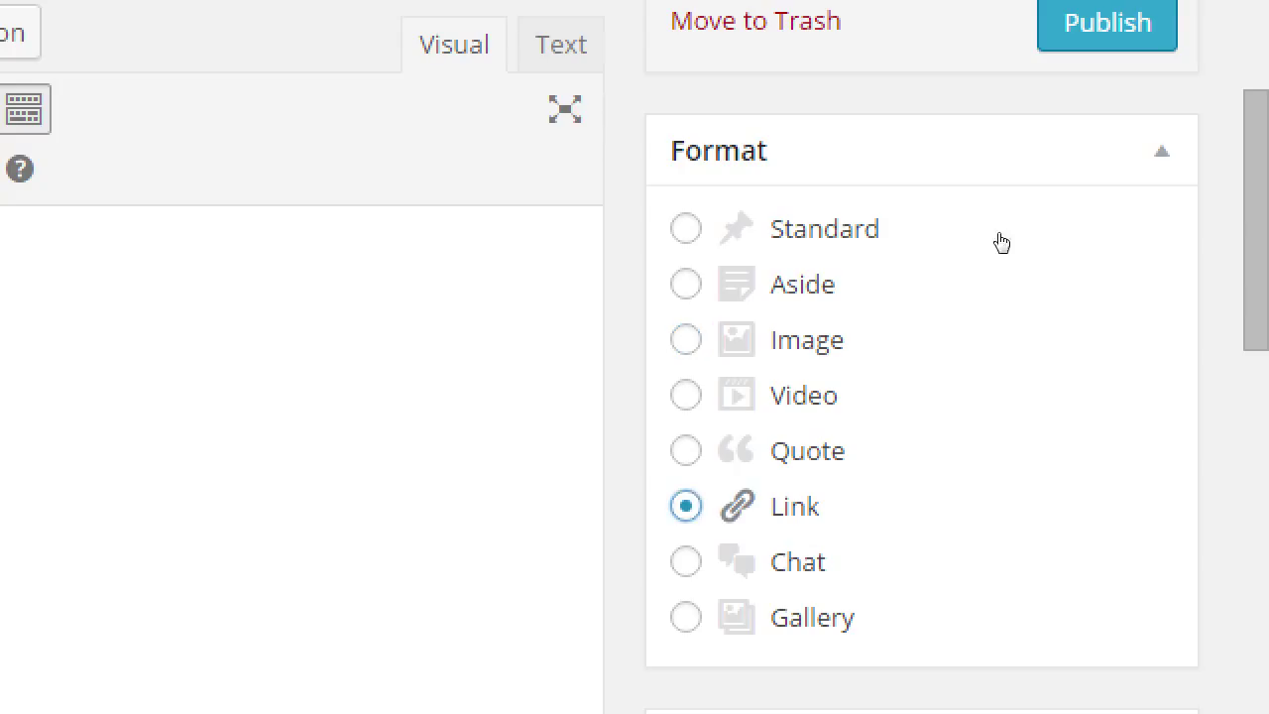
pyautogui.press('Down')
pyautogui.press('Down')
pyautogui.press('Down')
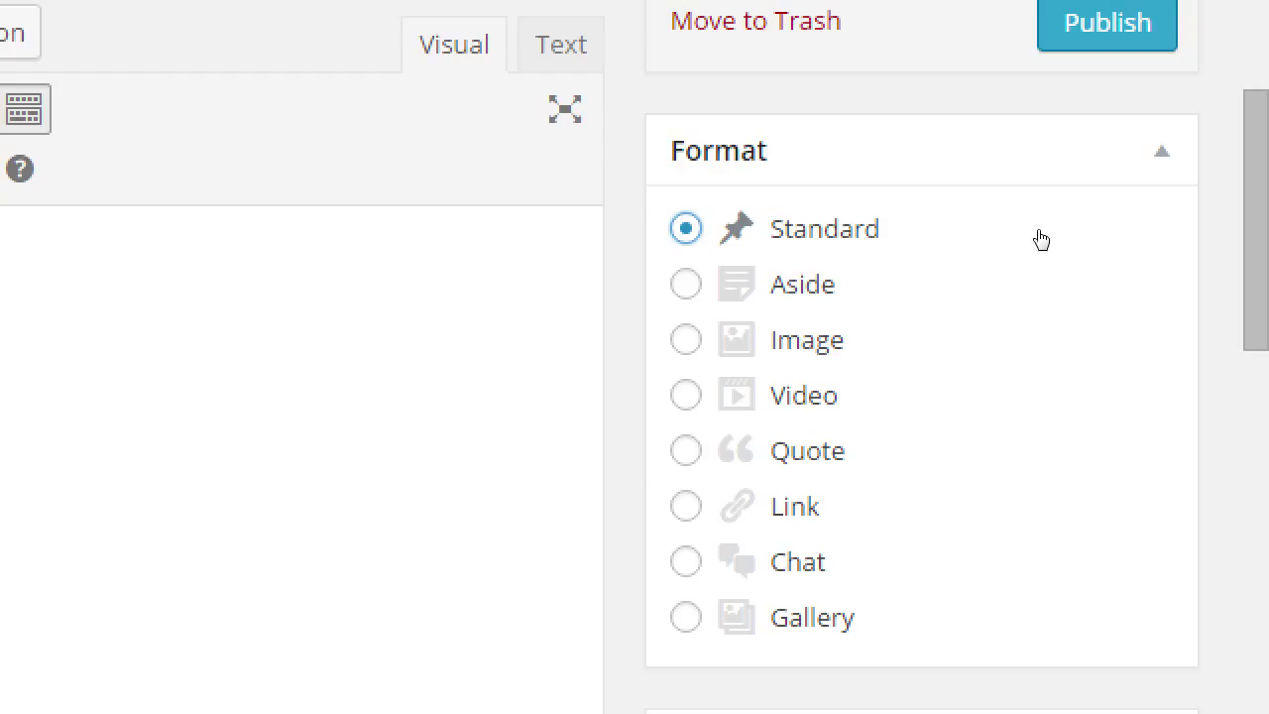
pyautogui.press('Up')
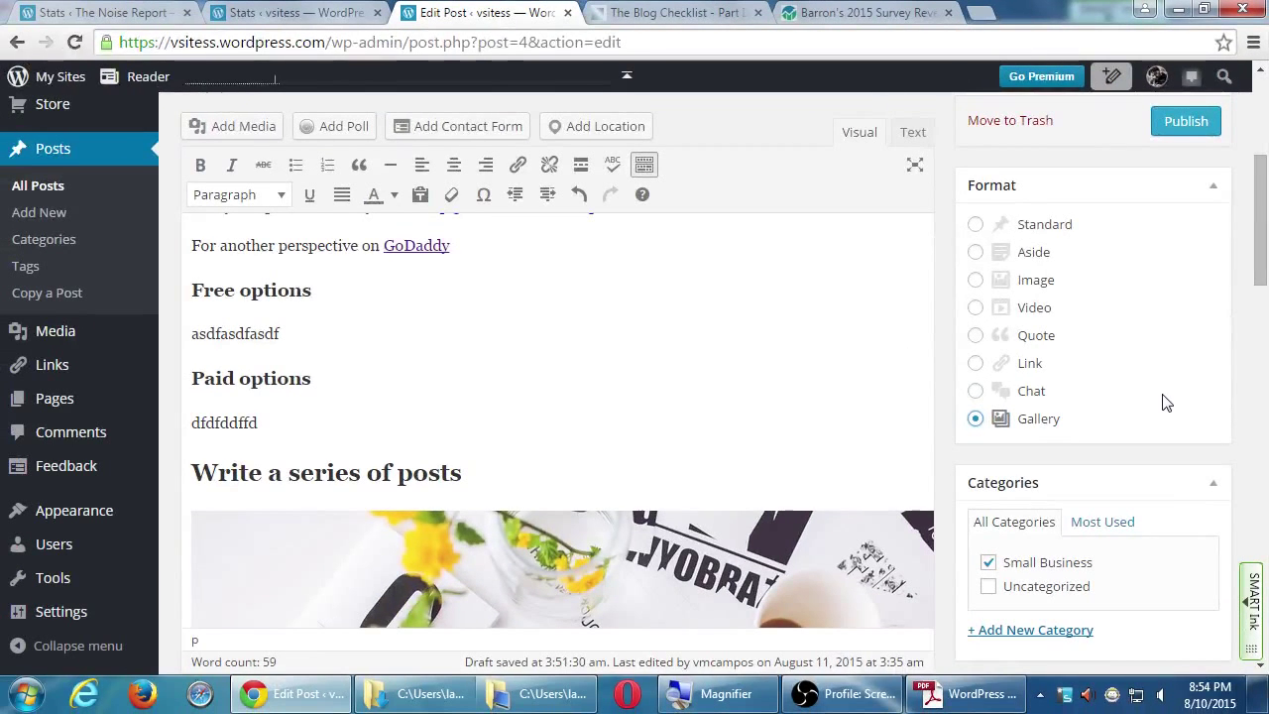
pyautogui.click(1057, 231)
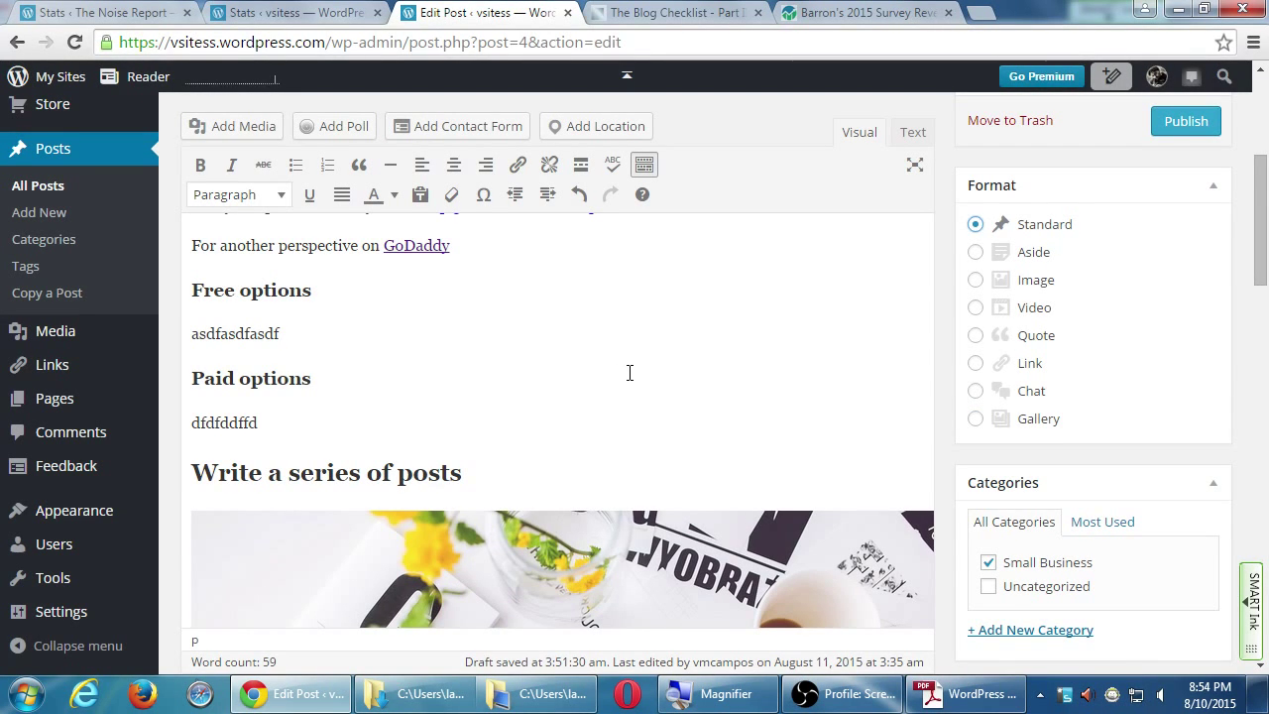
# - Find the draft's Featured Image section, and switch to the PmD Interactive site to return to its blog page
pyautogui.scroll(1, 633, 371)
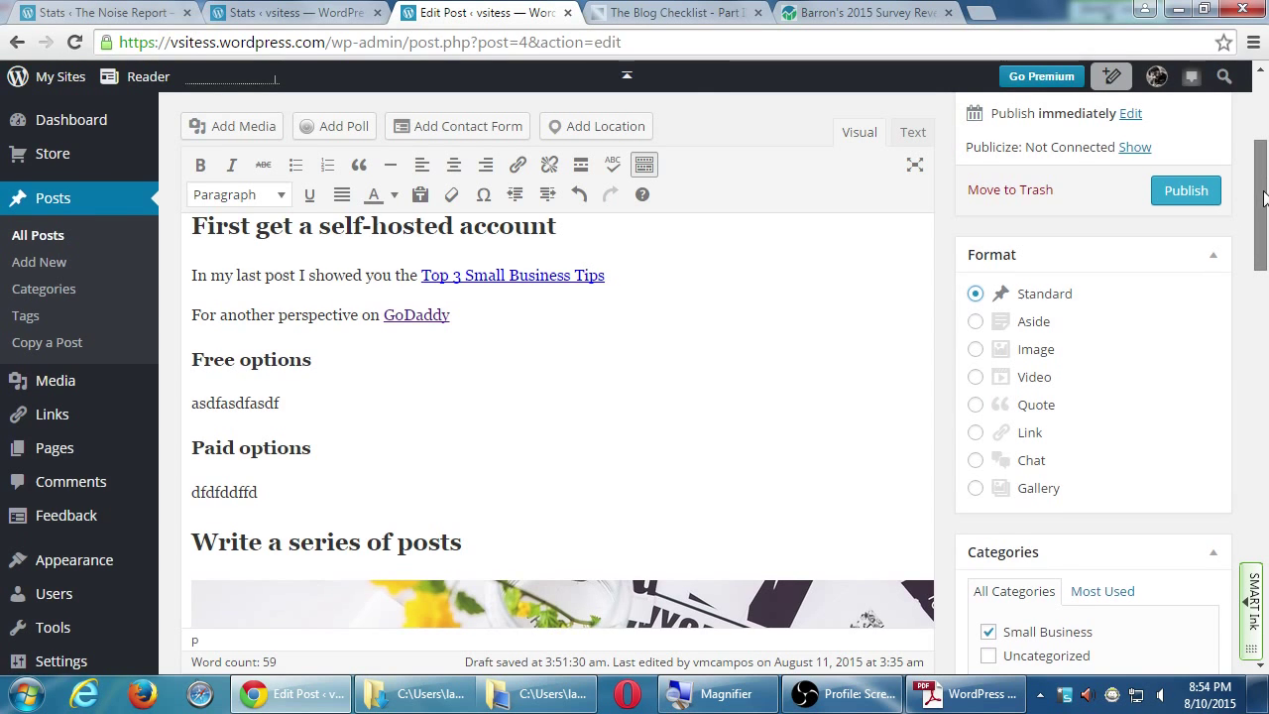
pyautogui.moveTo(1255, 208); pyautogui.dragTo(1244, 420)
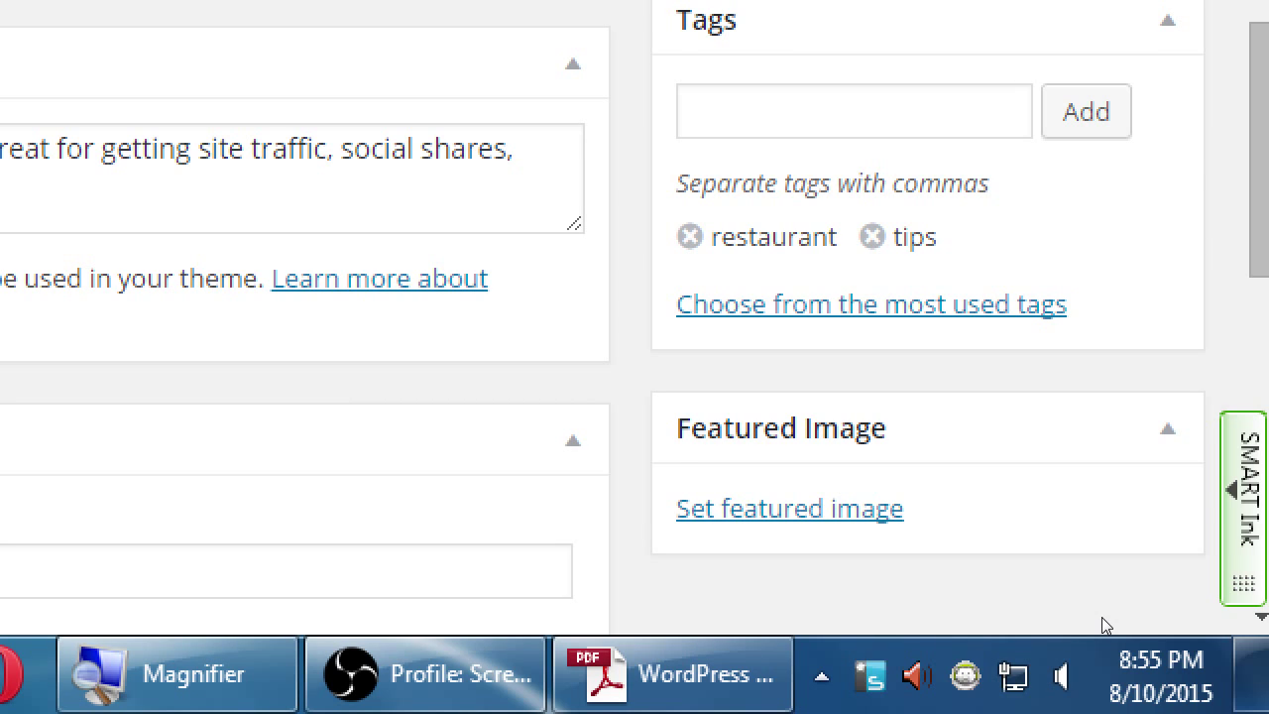
pyautogui.hotkey('ctrl', 'Tab')
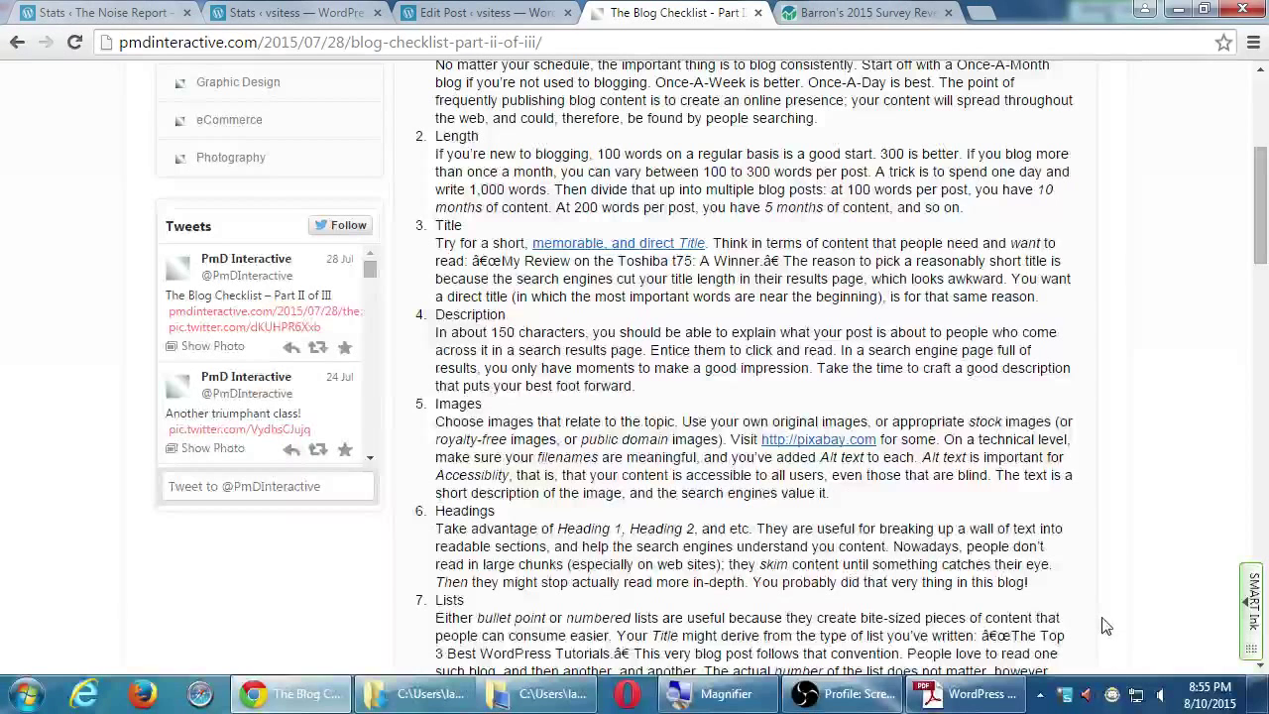
pyautogui.hotkey('alt', 'Left')
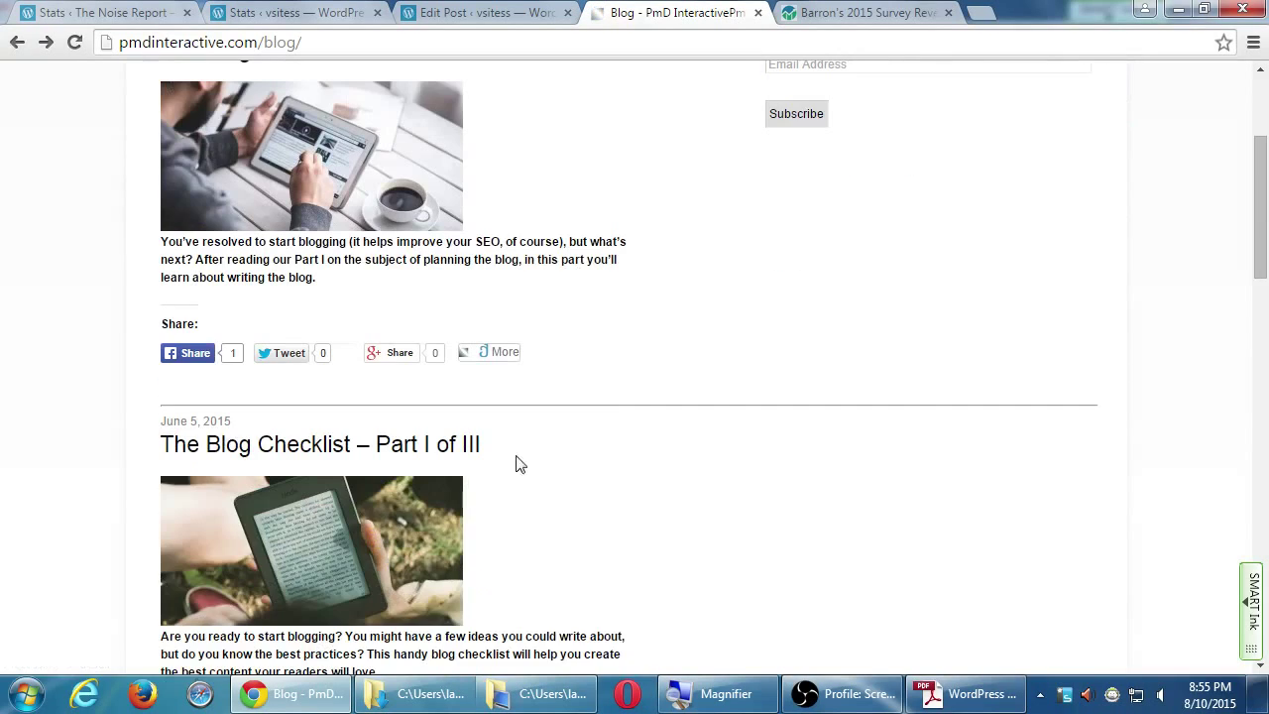
# - Open The Blog Checklist – Part I of III from its thumbnail, skim the post, and go back to the blog page
pyautogui.scroll(-1, 518, 476)
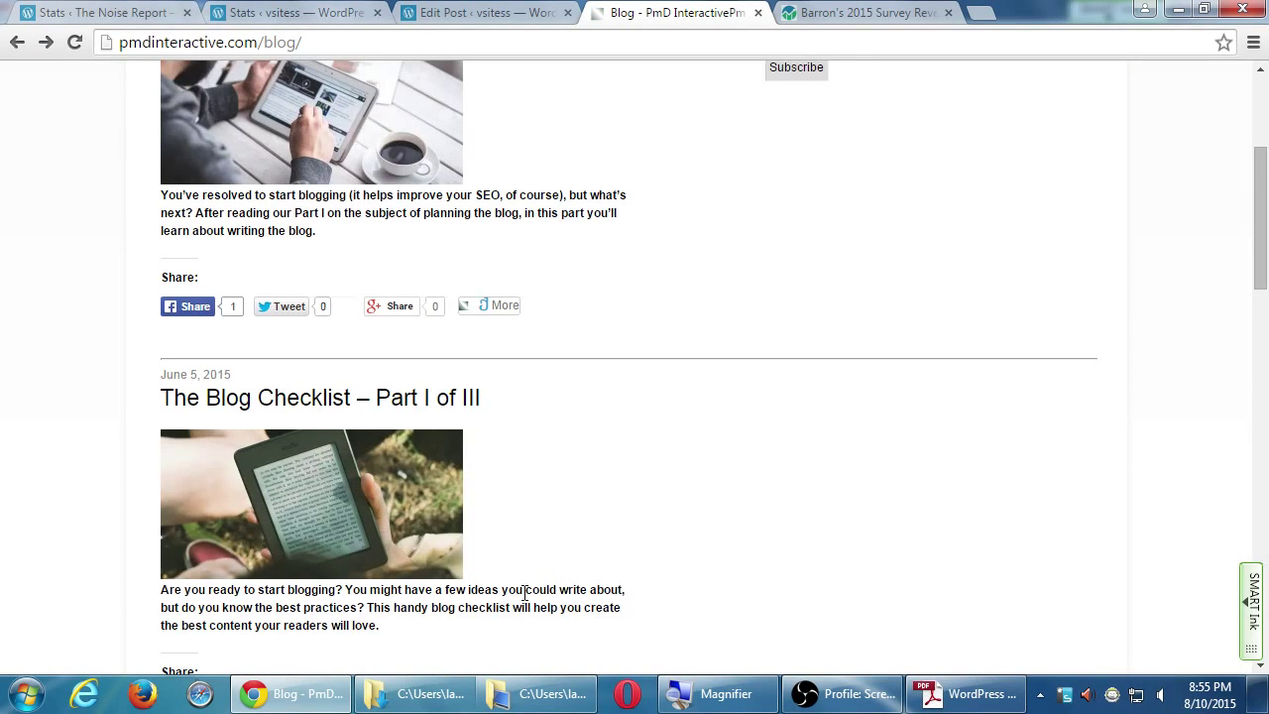
pyautogui.click(387, 496)
pyautogui.scroll(-3, 778, 444)
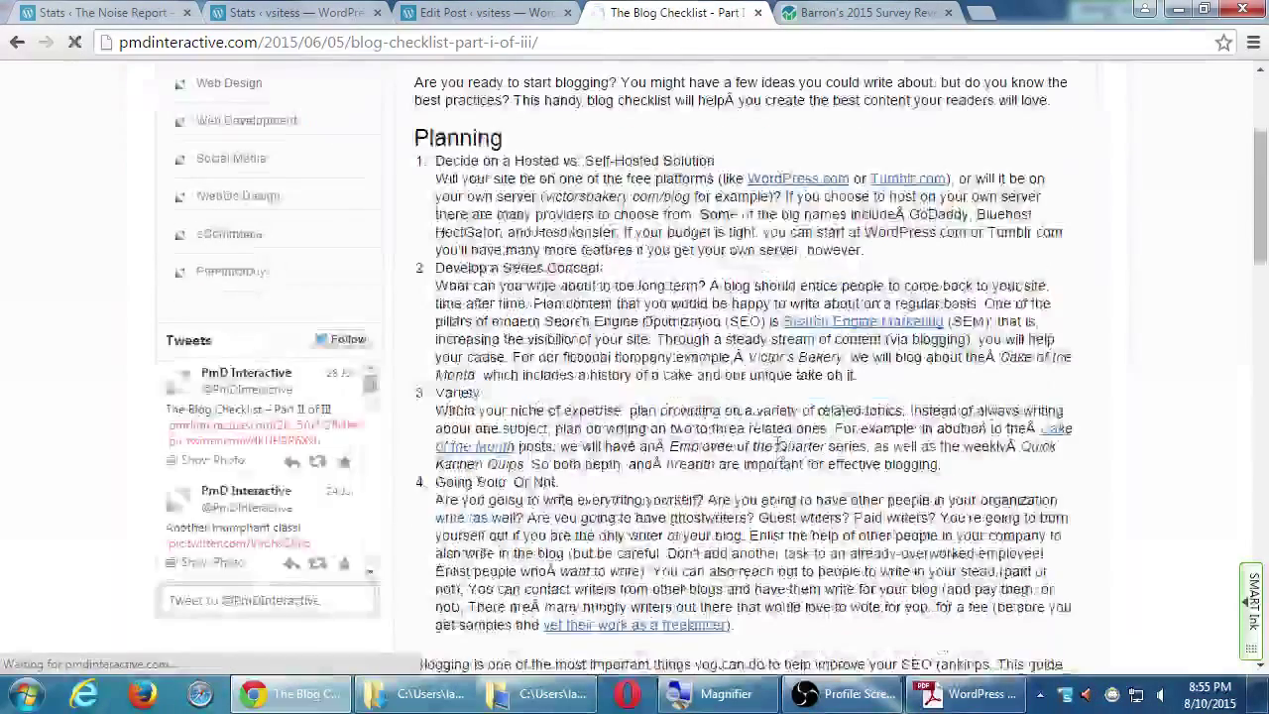
pyautogui.scroll(-5, 778, 444)
pyautogui.hotkey('alt', 'Left')
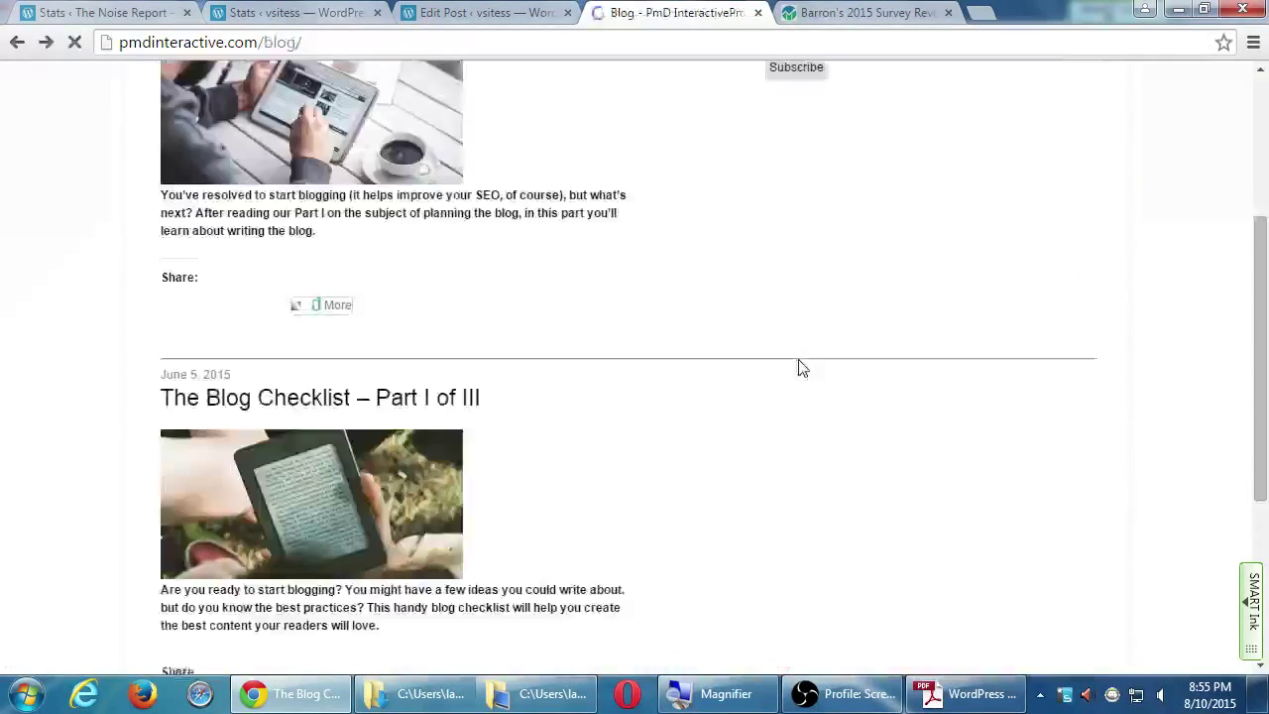
# - Open Our Top WordPress Plugins – Part I, find its image in the full post, and return to the blog page
pyautogui.scroll(-6, 802, 368)
pyautogui.click(317, 298)
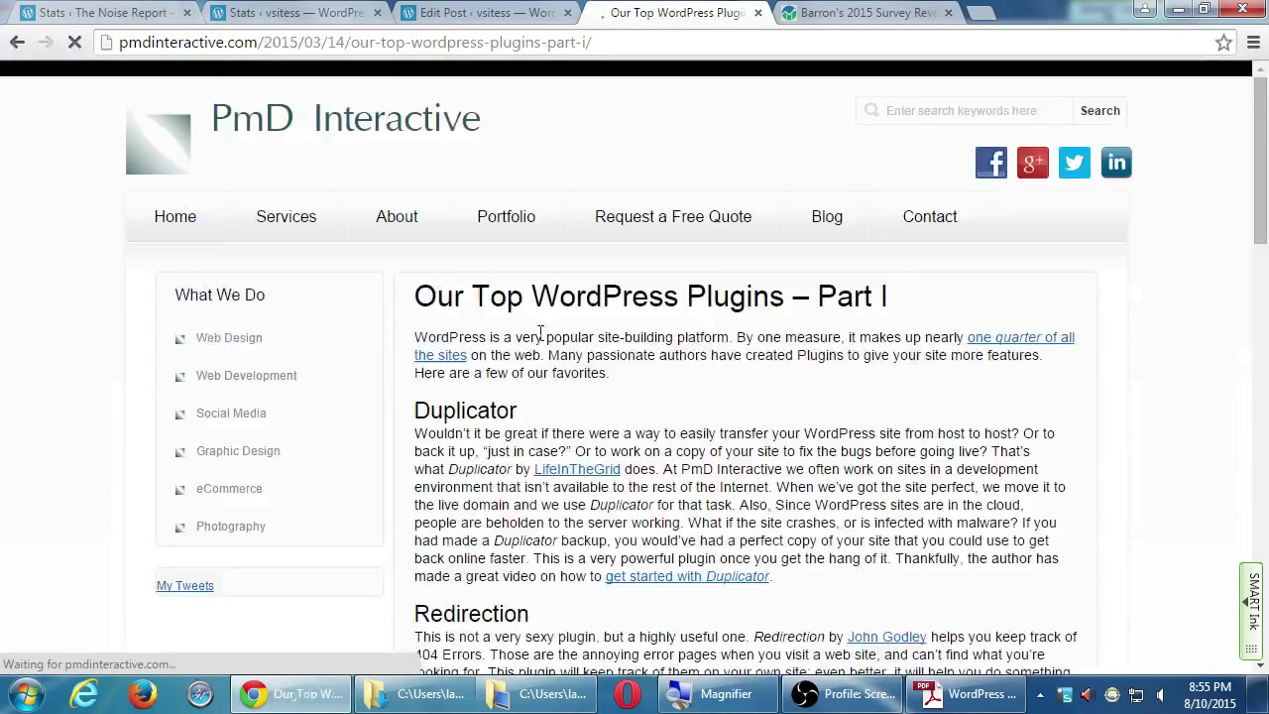
pyautogui.scroll(-9, 542, 332)
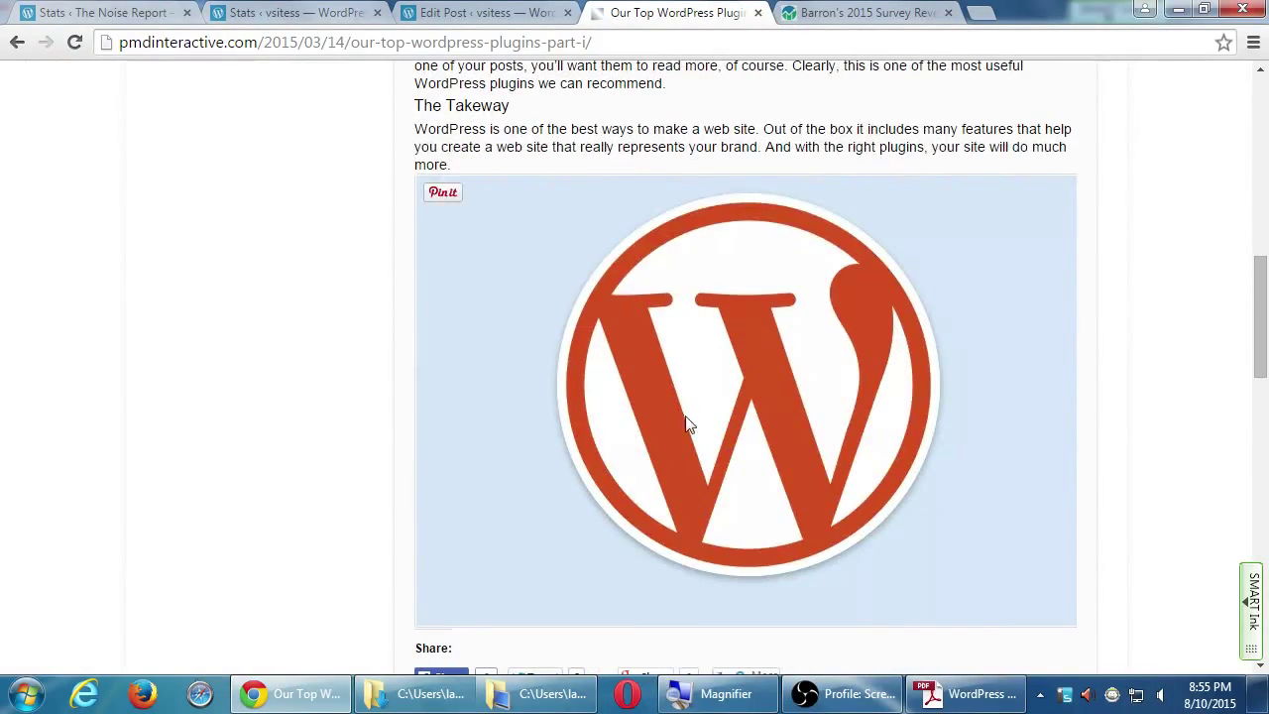
pyautogui.scroll(-2, 319, 415)
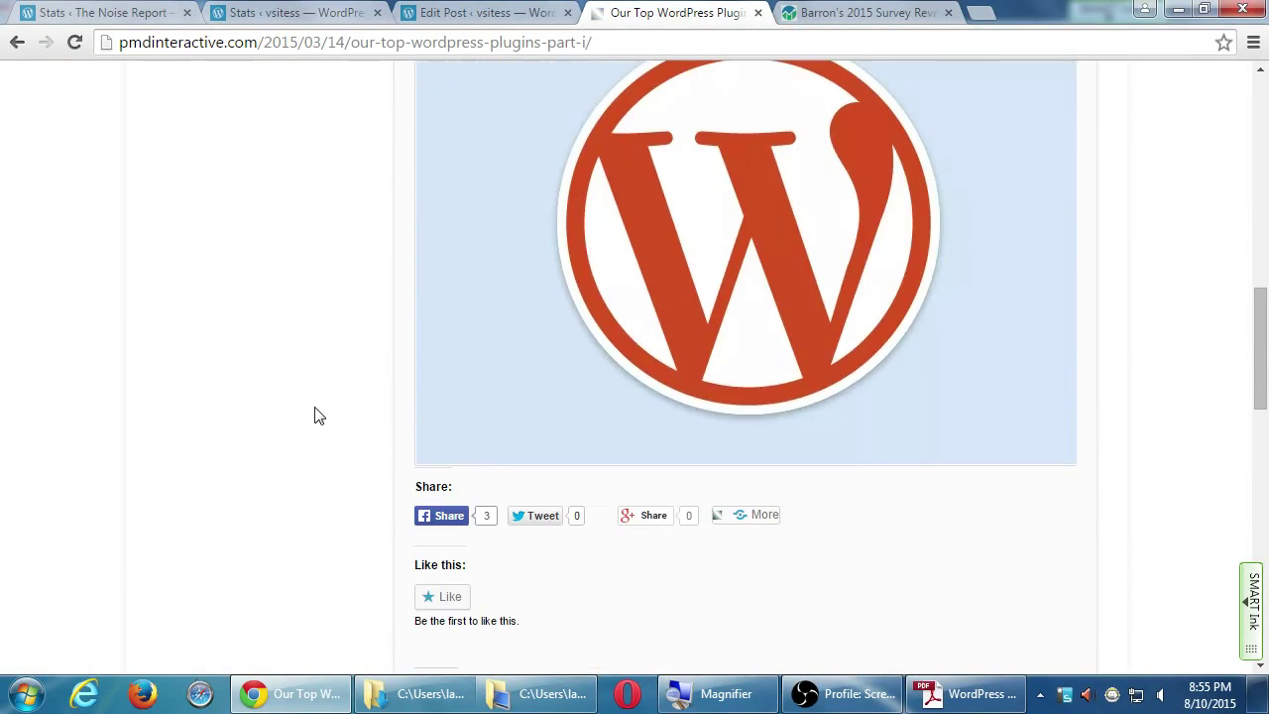
pyautogui.hotkey('alt', 'Left')
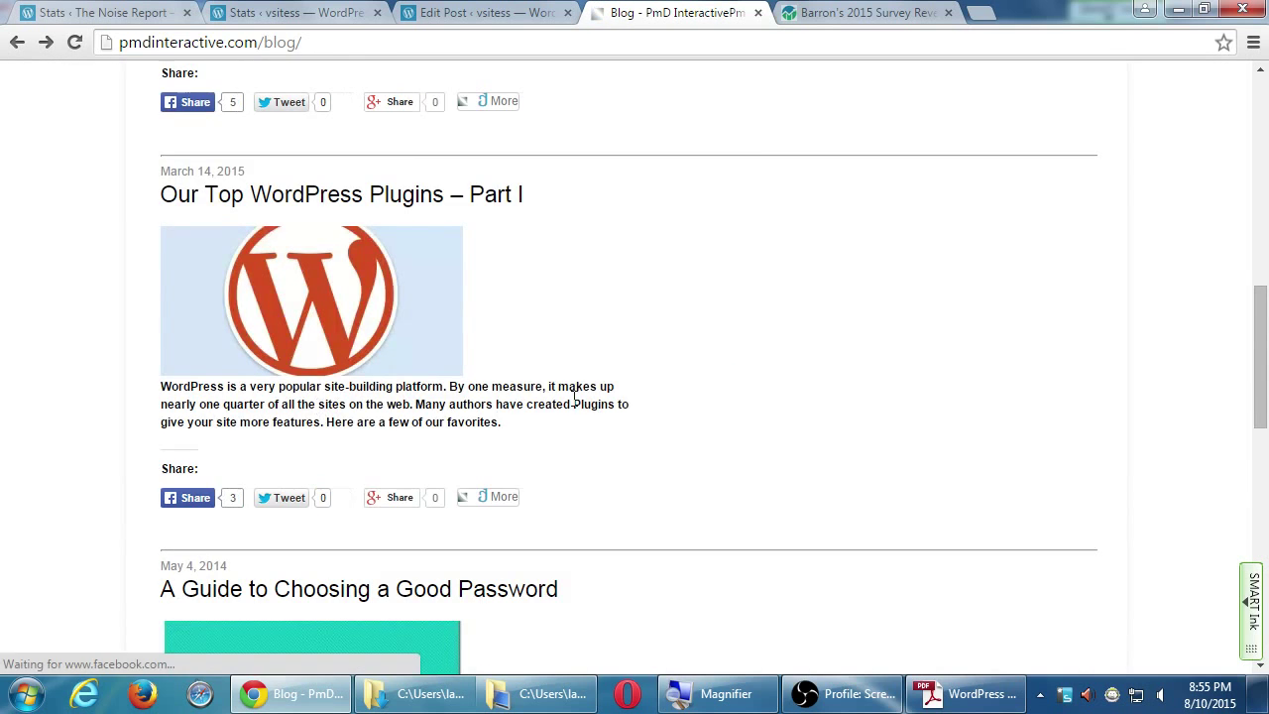
# - Compare the thumbnail of A Guide to Choosing a Good Password with the image in its full post, and return to the blog page
pyautogui.scroll(-3, 694, 502)
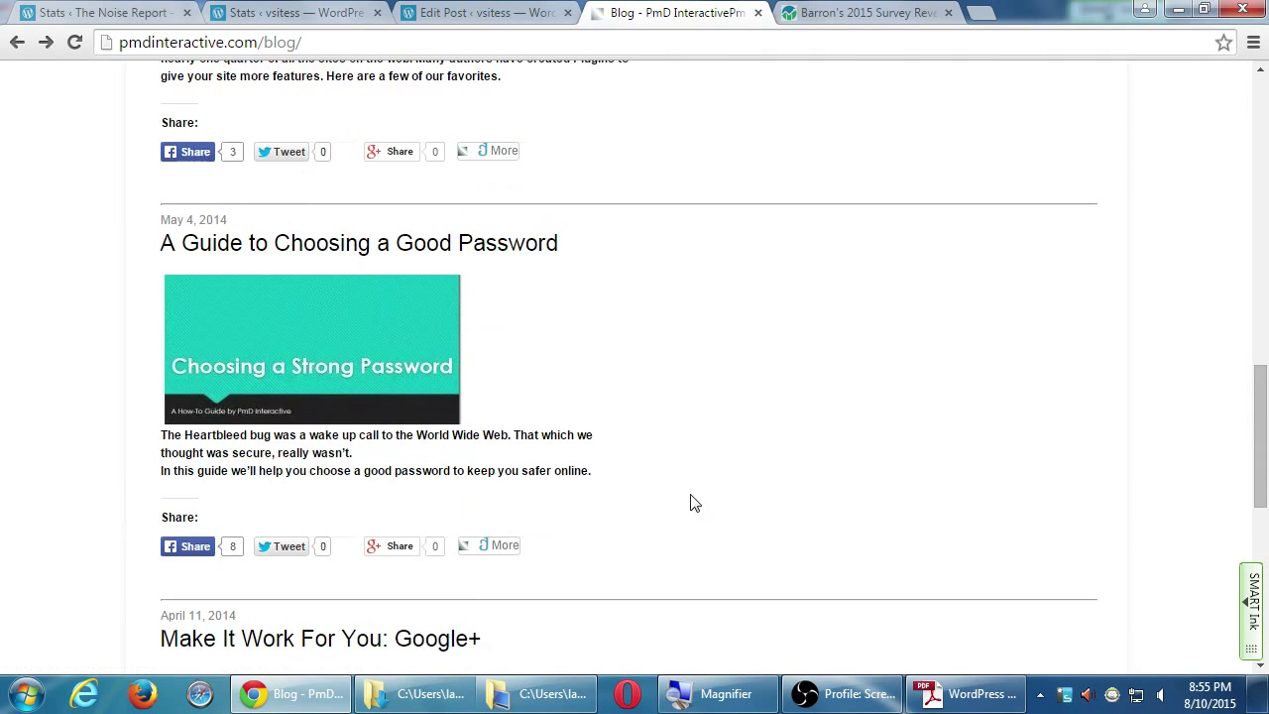
pyautogui.click(382, 369)
pyautogui.scroll(-6, 828, 521)
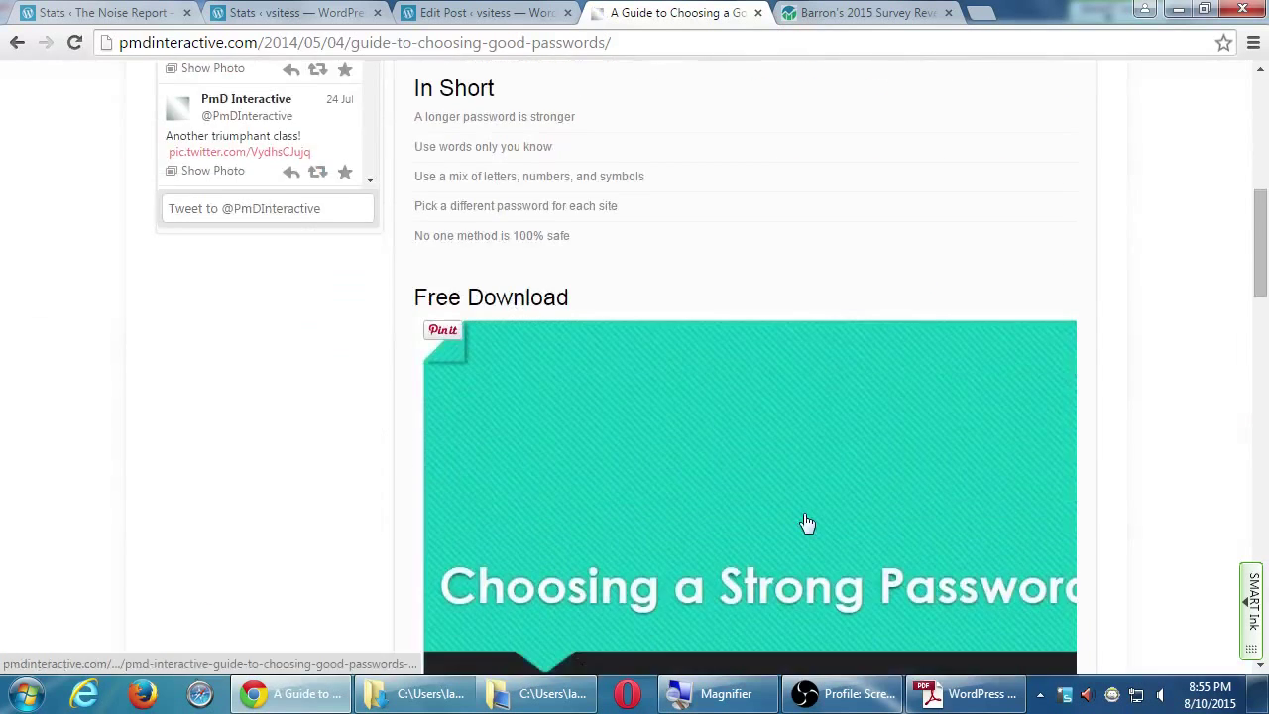
pyautogui.hotkey('alt', 'Left')
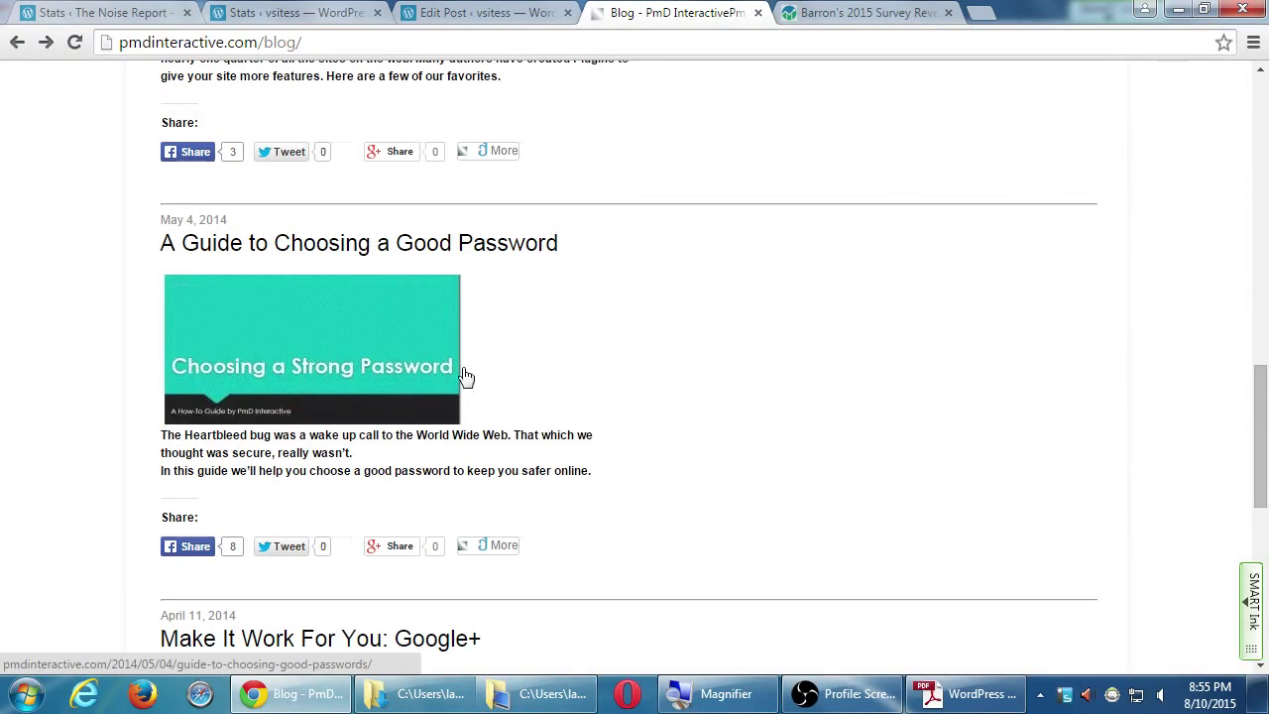
pyautogui.hotkey('alt', 'Right')
pyautogui.scroll(-7, 652, 447)
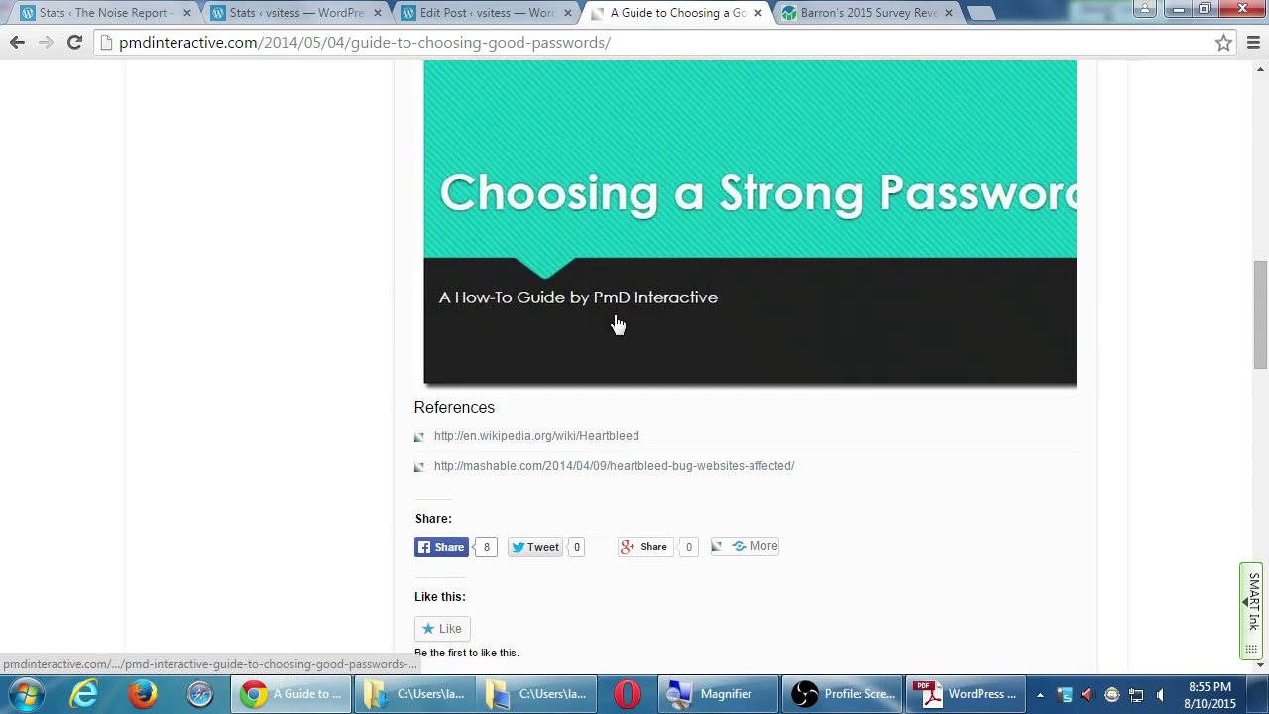
pyautogui.hotkey('alt', 'Left')
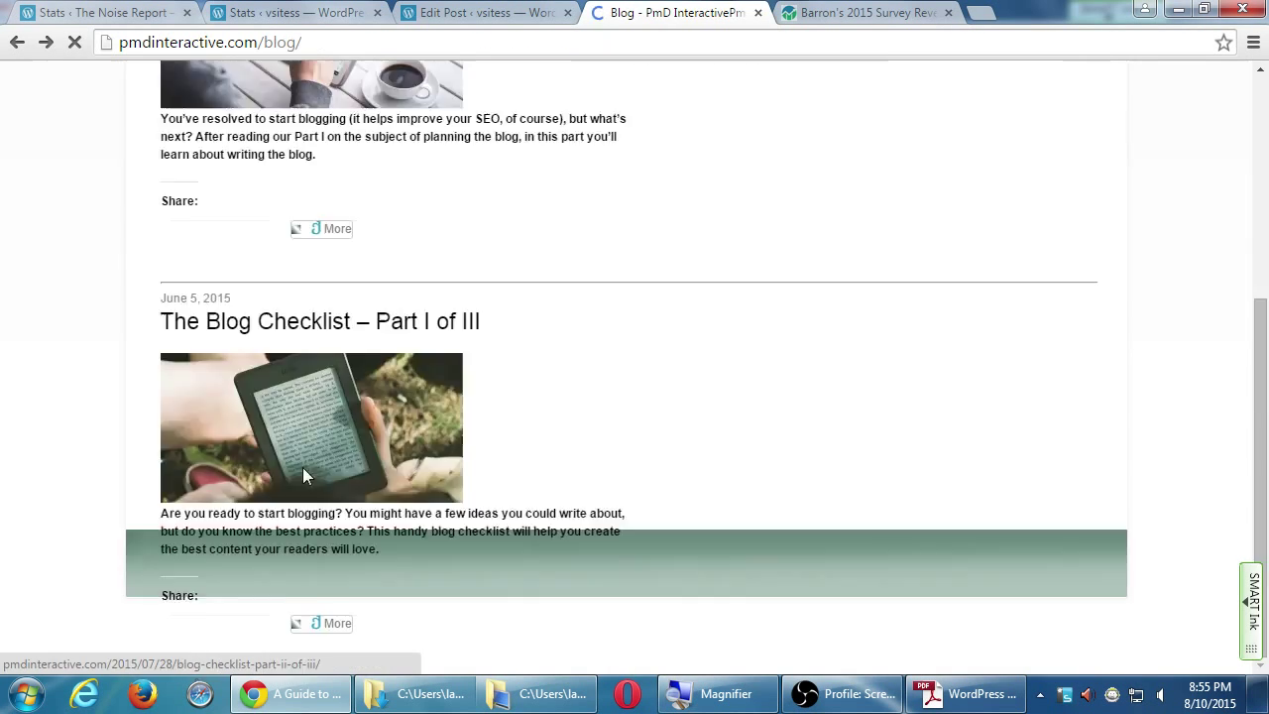
# - Return to the draft post and look over its Featured Image, Excerpt, Send Trackbacks and Discussion sections
pyautogui.click(432, 12)
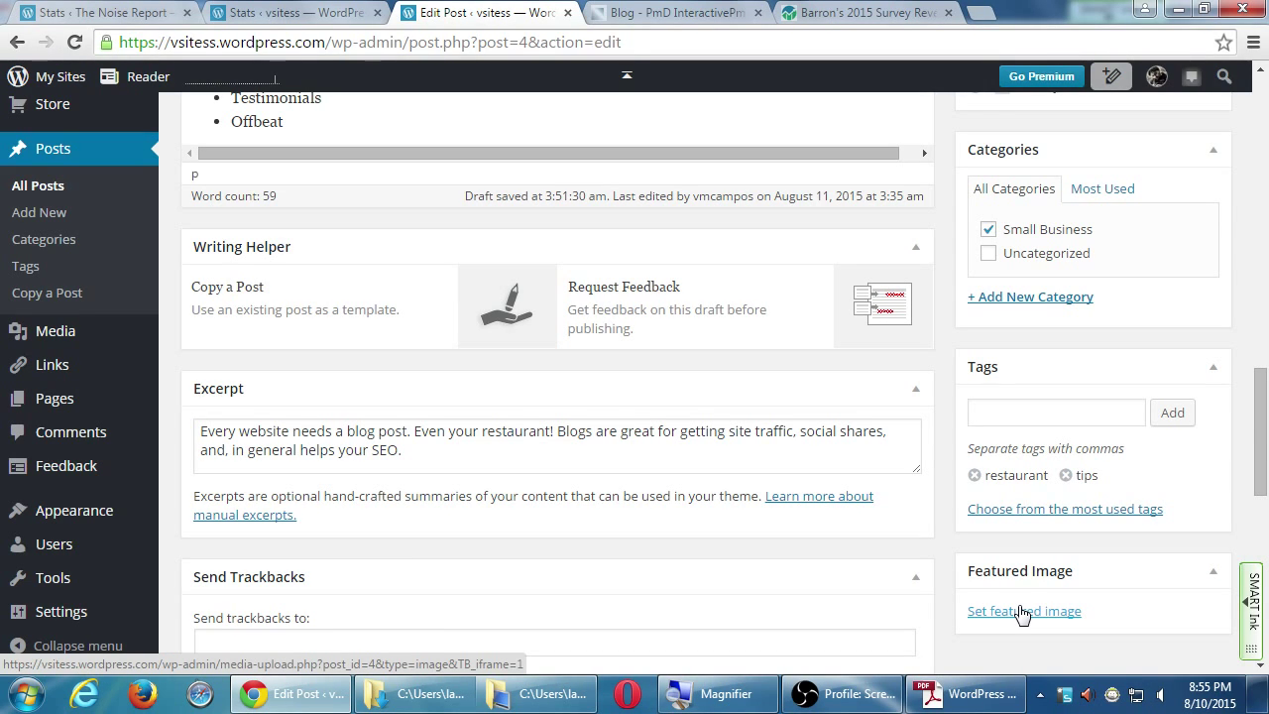
pyautogui.scroll(-2, 956, 401)
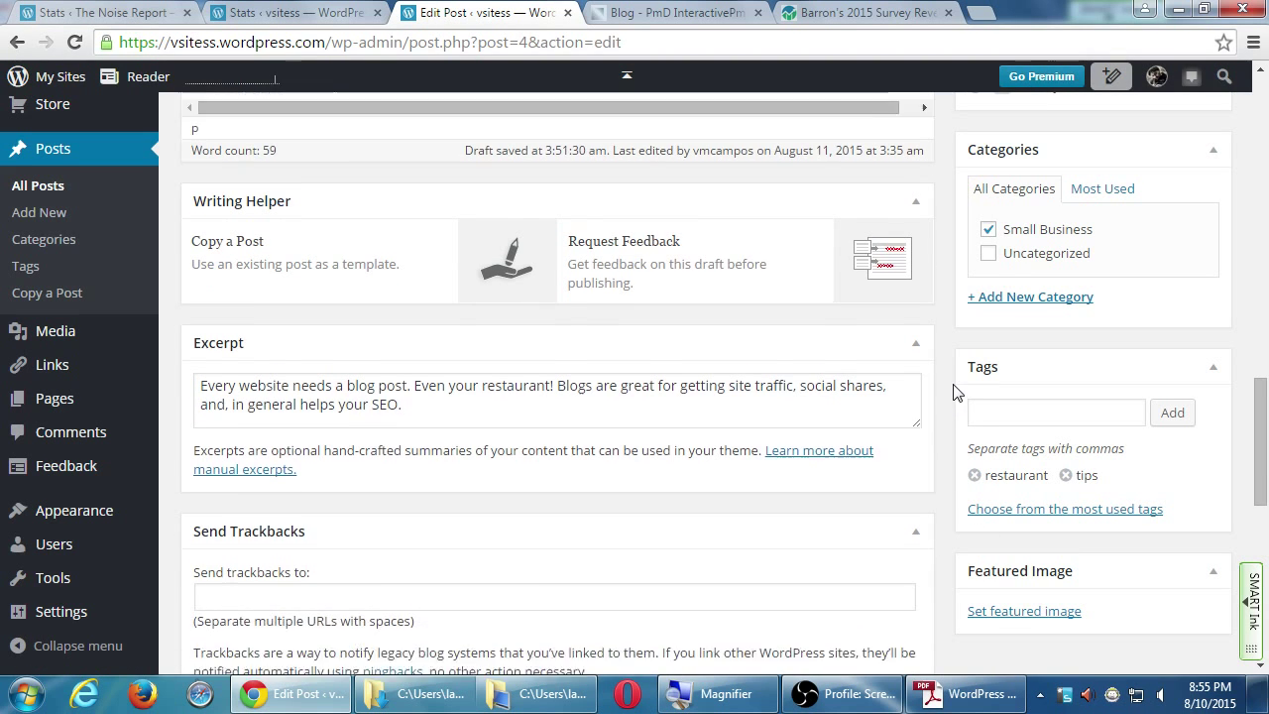
pyautogui.scroll(-1, 951, 391)
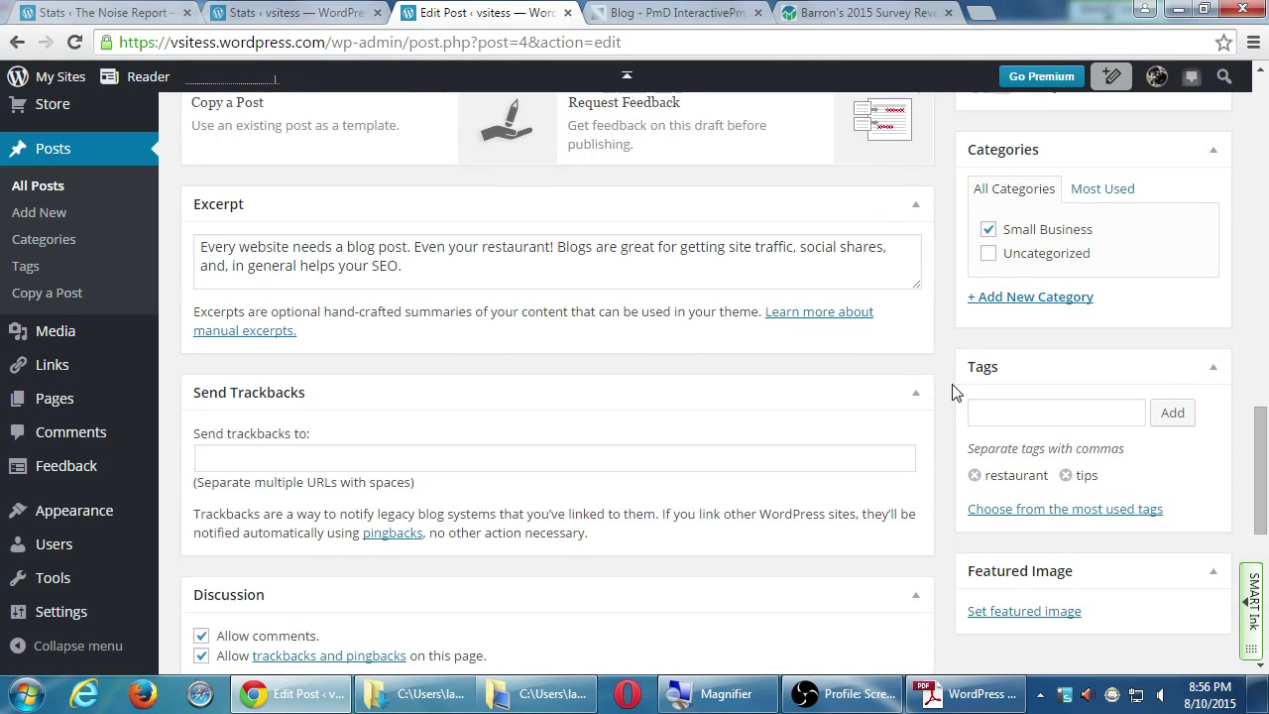
pyautogui.scroll(-3, 952, 392)
pyautogui.scroll(3, 952, 392)
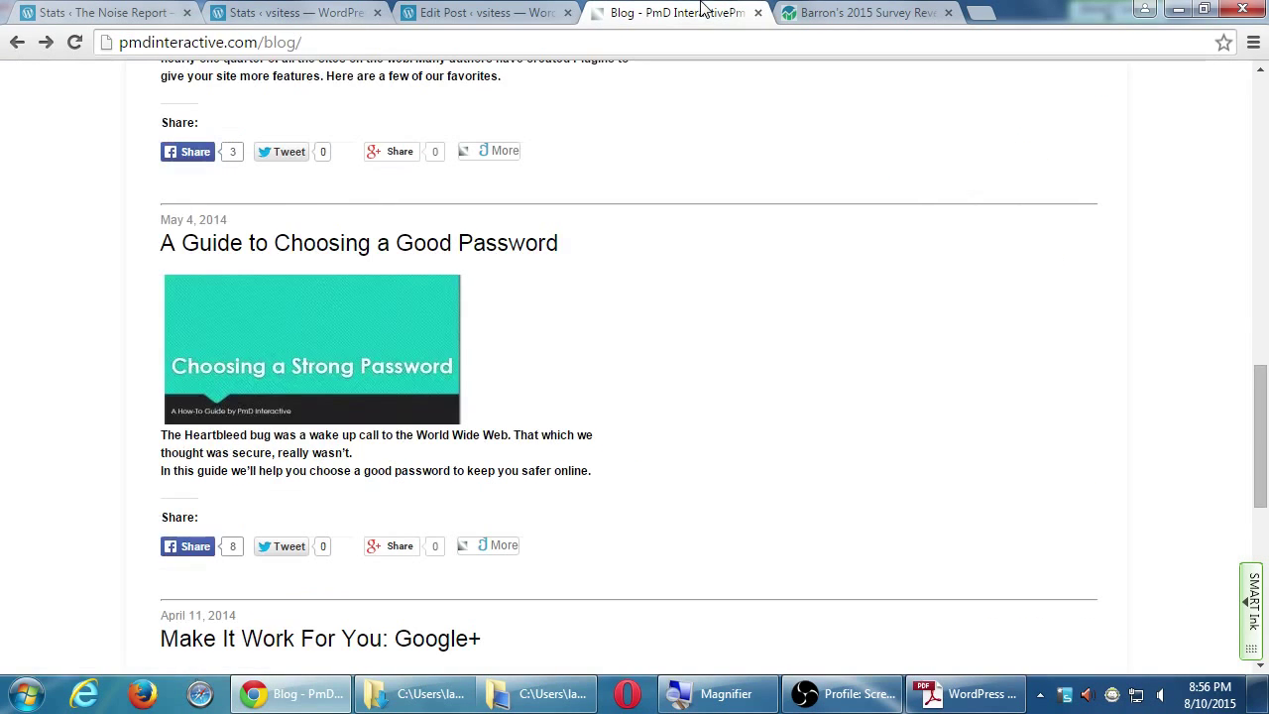
# - Revisit the PmD Interactive blog page, and come back to the draft's Send Trackbacks and Discussion options
pyautogui.click(702, 9)
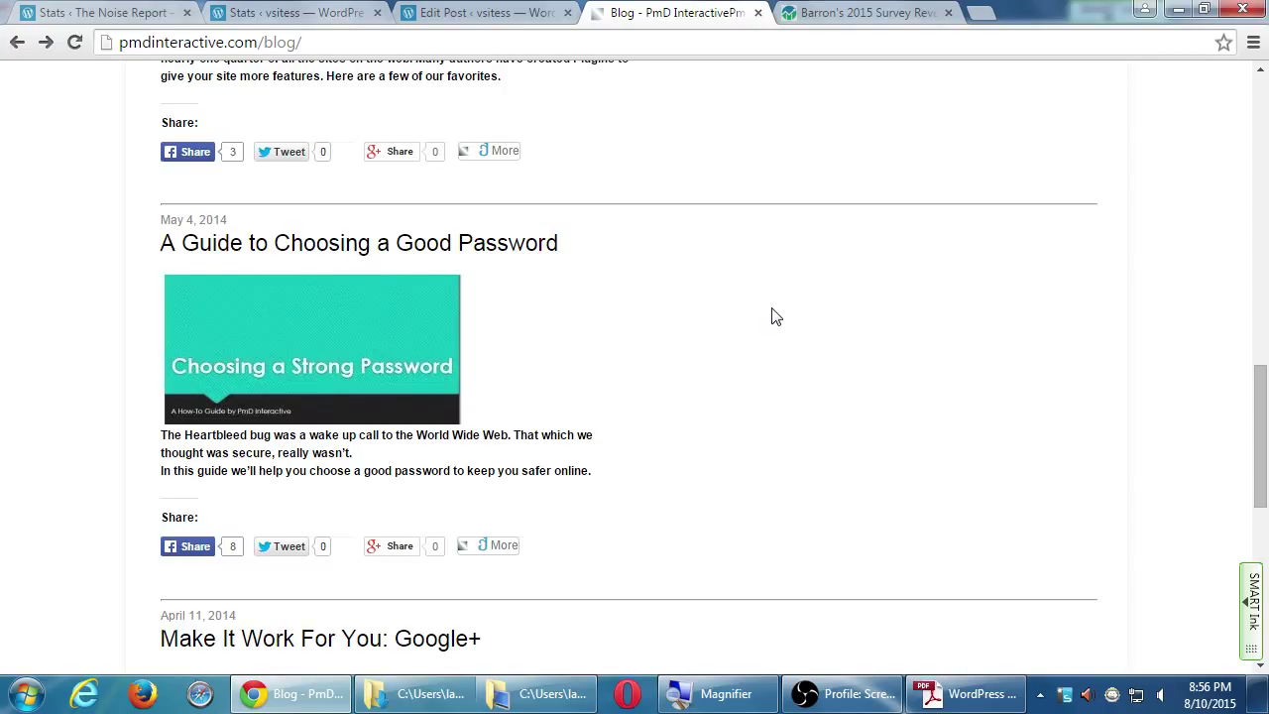
pyautogui.click(525, 12)
pyautogui.scroll(-3, 863, 465)
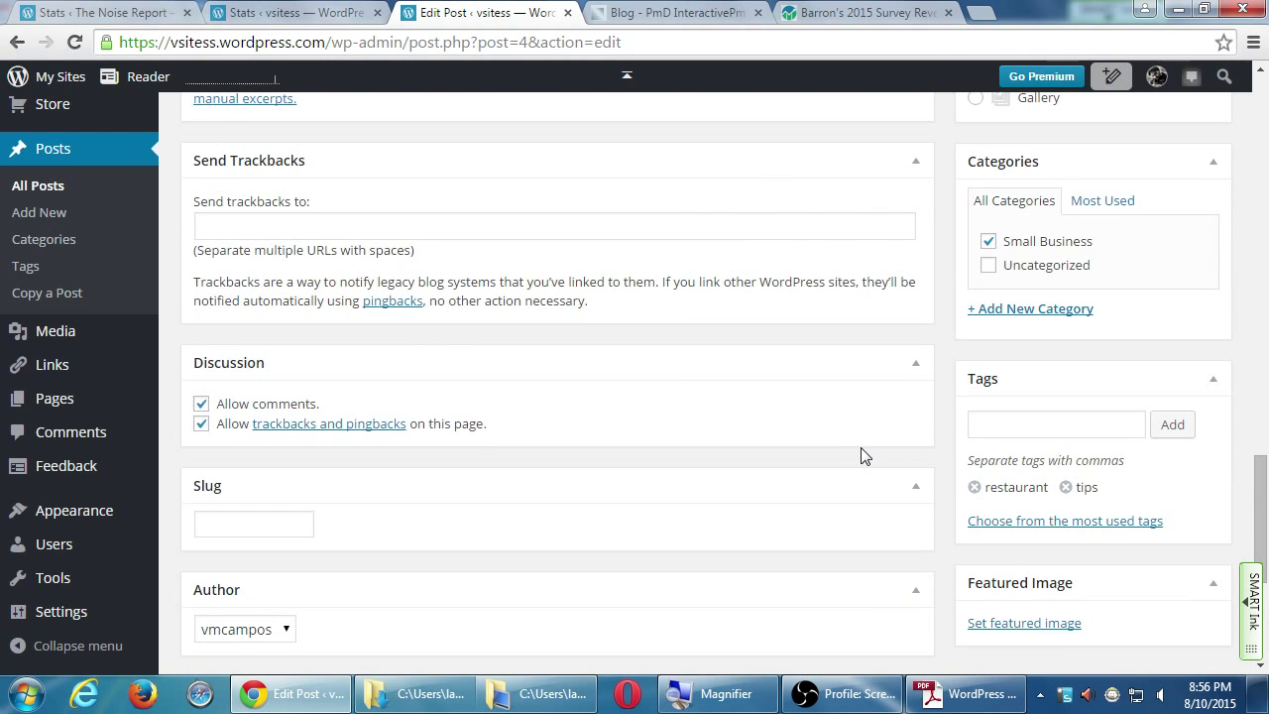
pyautogui.scroll(1, 861, 456)
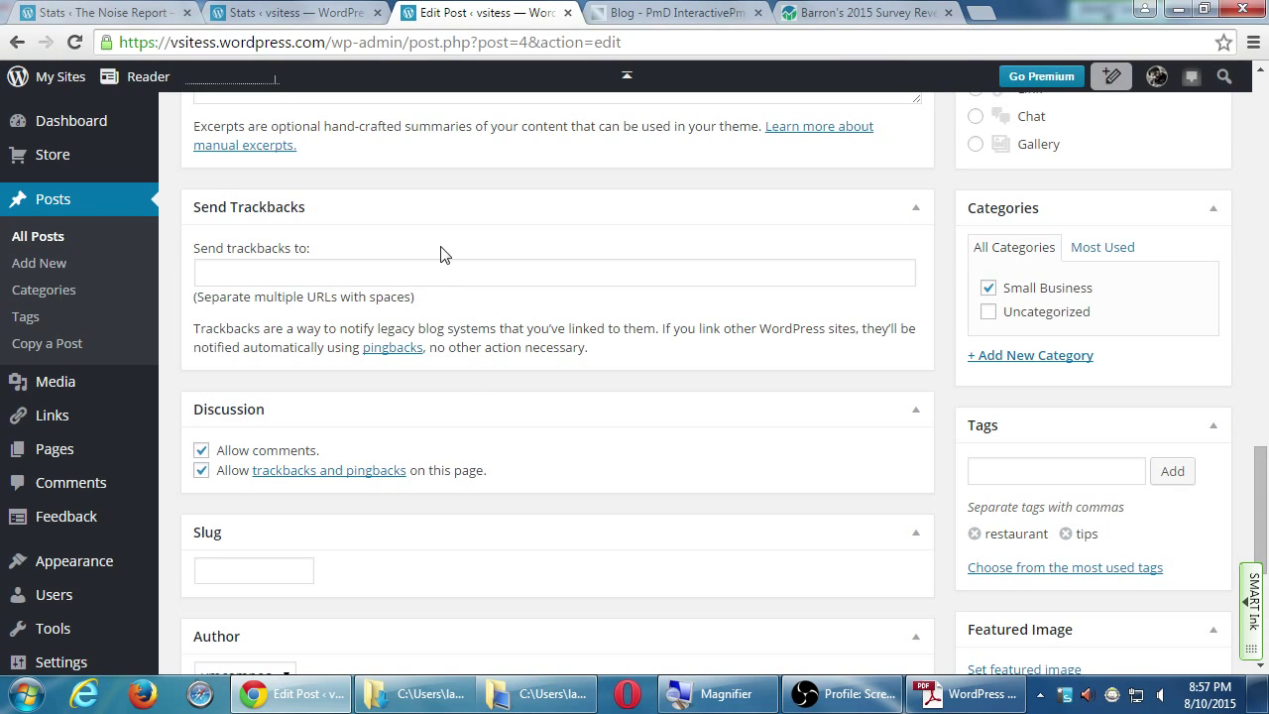
# - Review the draft's Revisions and Likes and Shares sections, check the available authors, and put the cursor in the empty Slug field
pyautogui.scroll(-2, 451, 412)
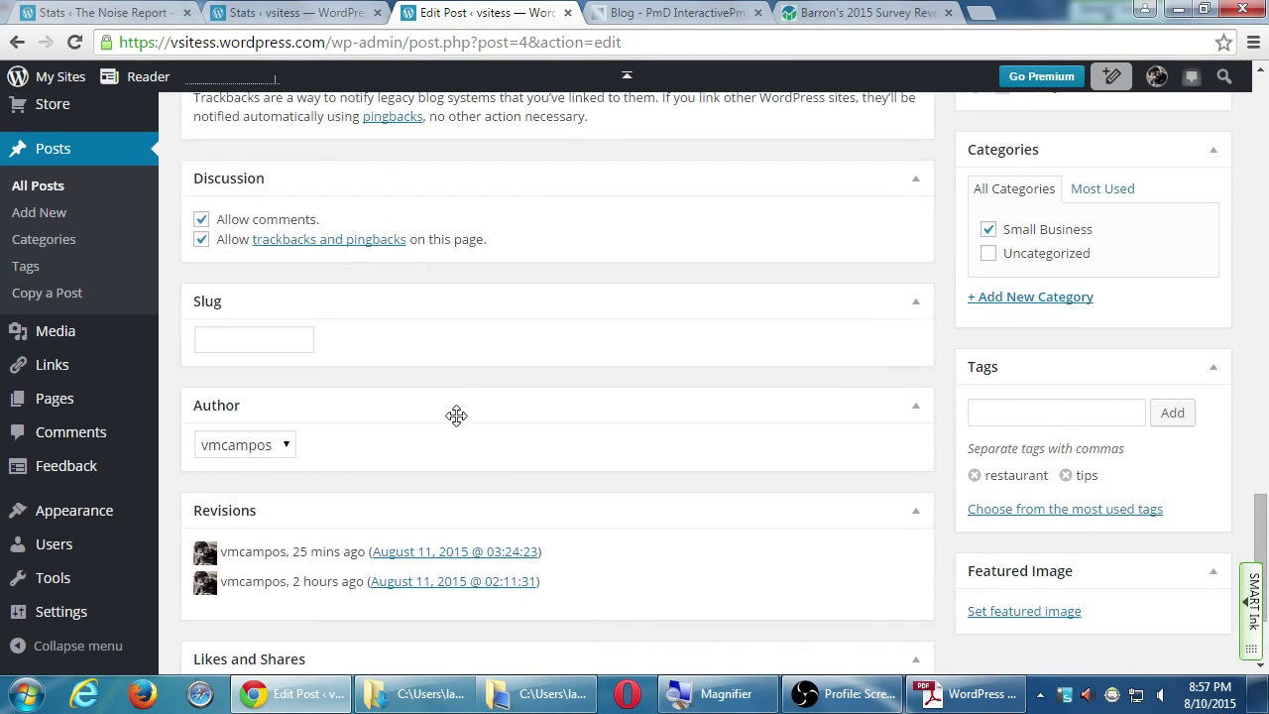
pyautogui.scroll(-1, 453, 417)
pyautogui.scroll(-2, 381, 421)
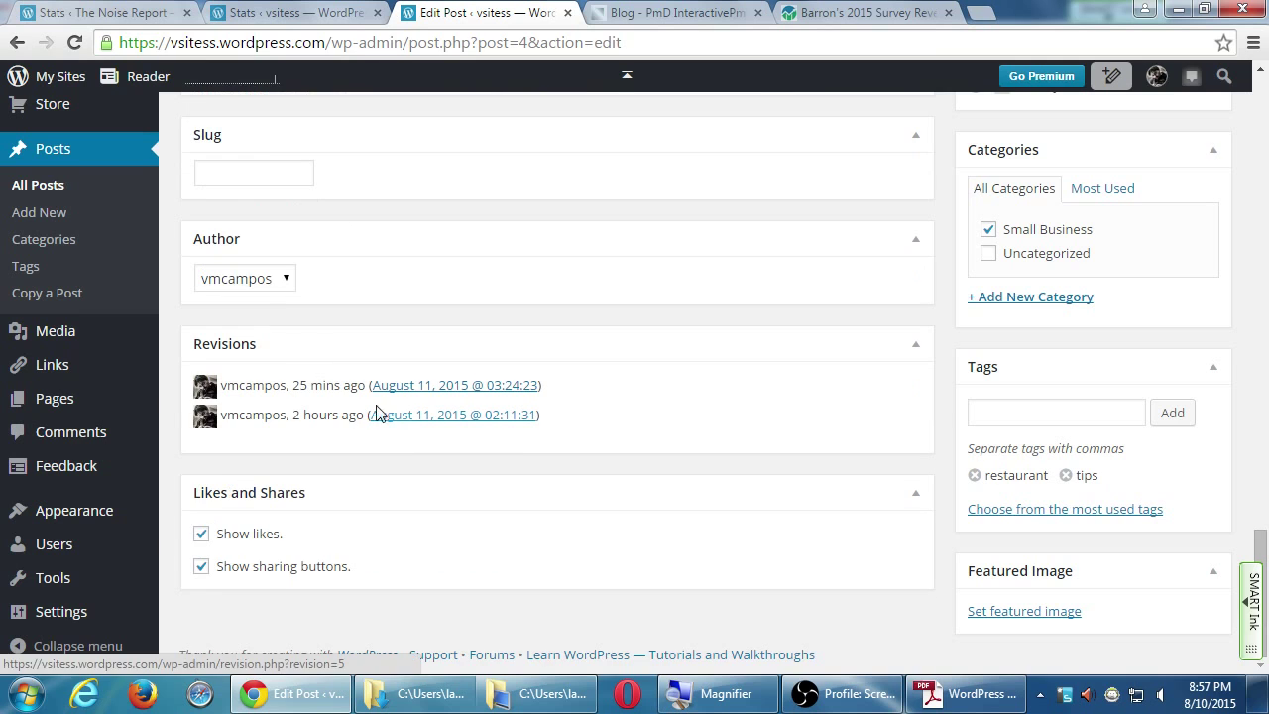
pyautogui.click(274, 278)
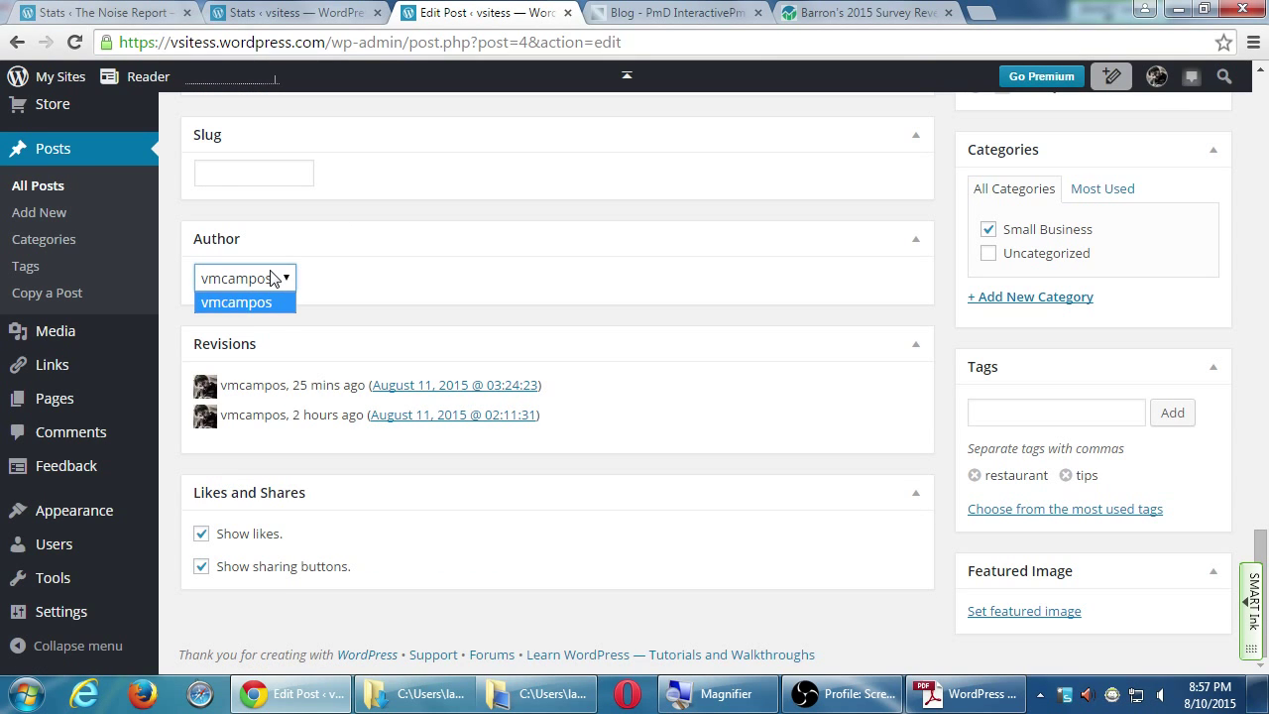
pyautogui.click(245, 174)
pyautogui.click(245, 173)
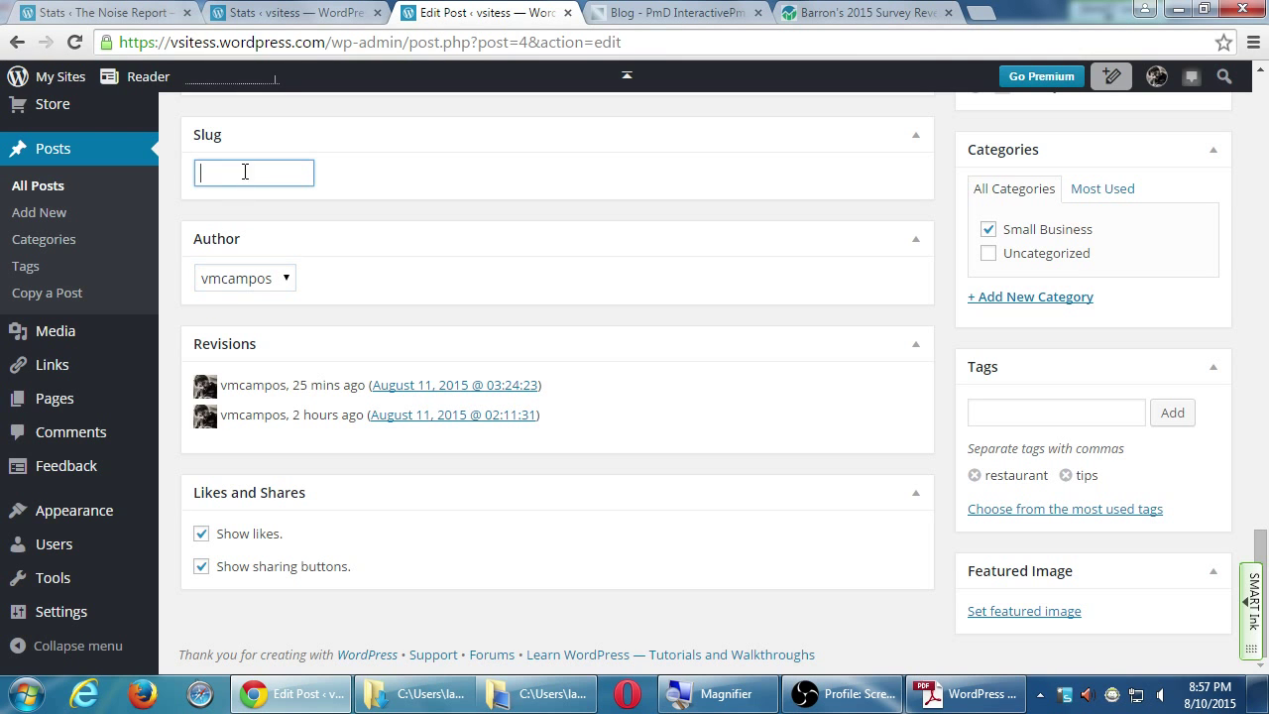
# - Examine the draft's permalink below the title, open its slug for editing, and accept it without changes
pyautogui.click(1264, 95)
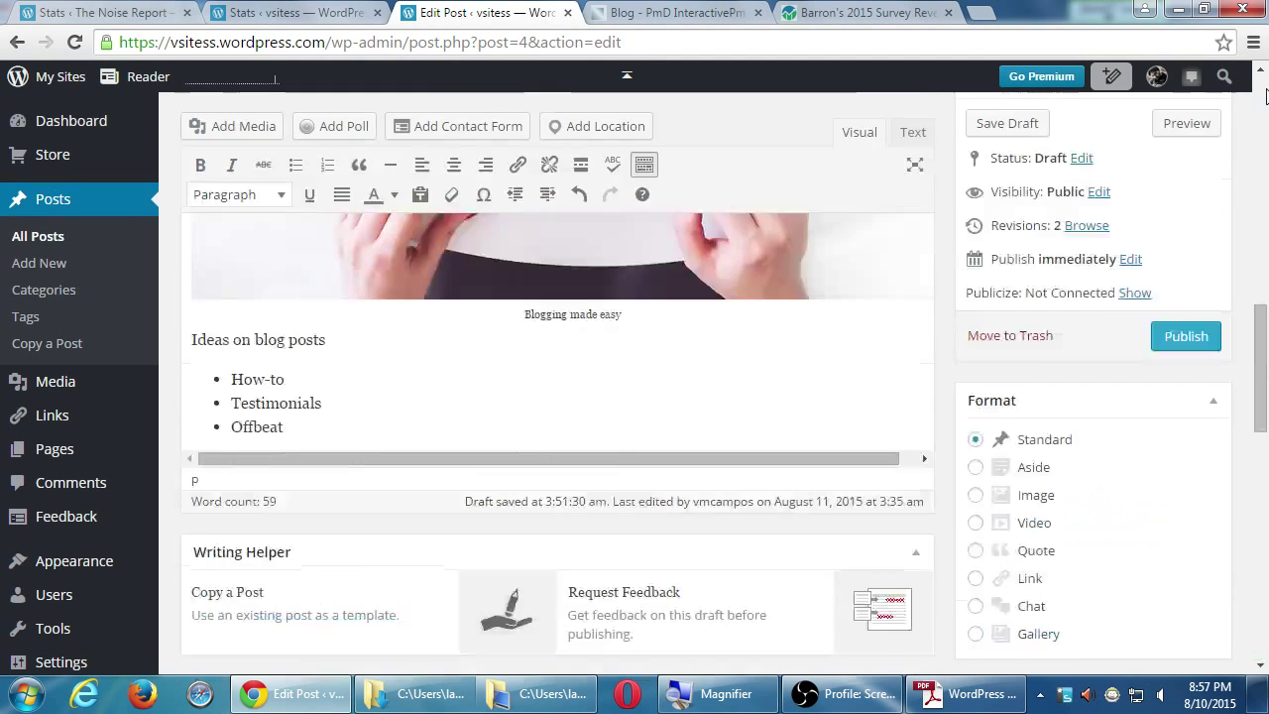
pyautogui.click(1264, 95)
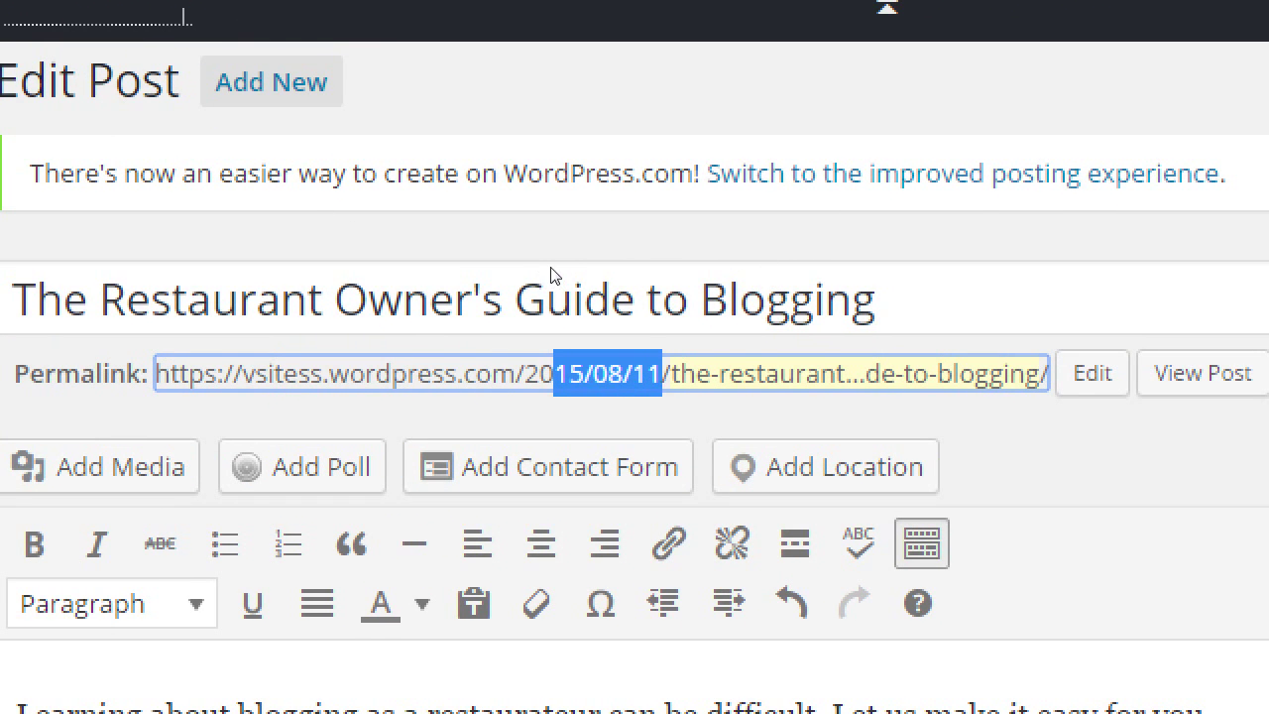
pyautogui.hotkey('shift', 'End')
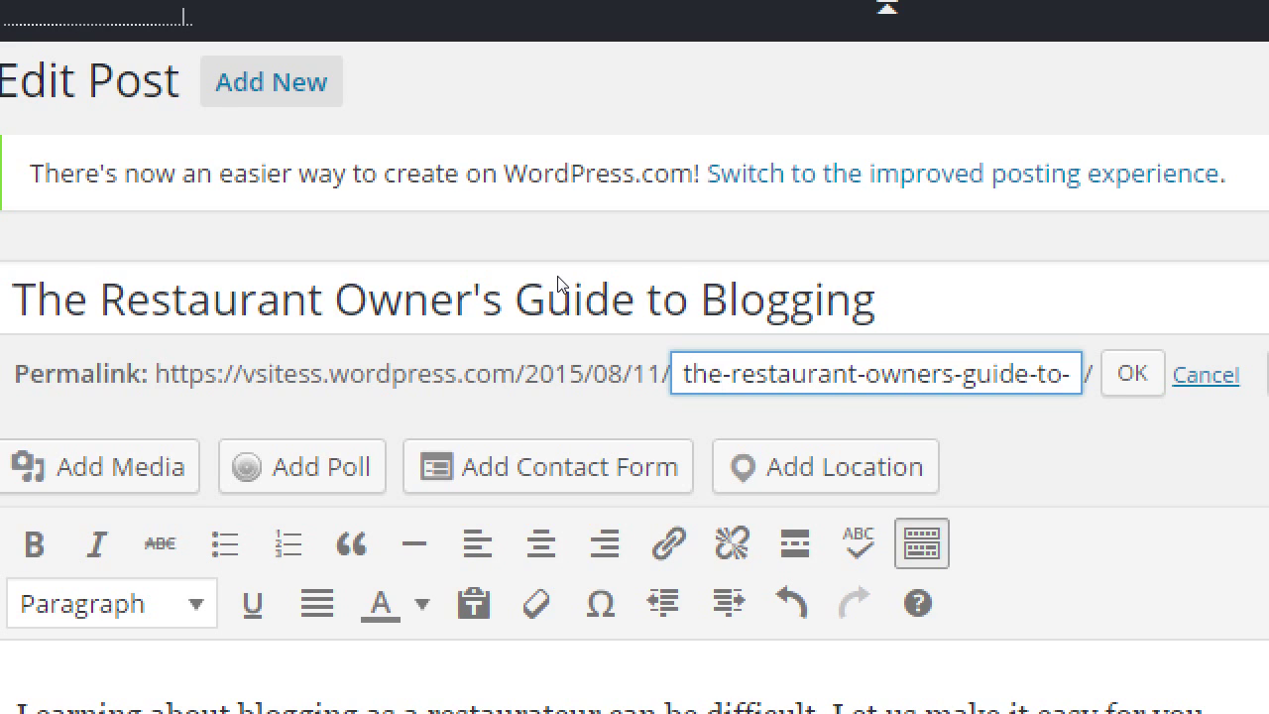
pyautogui.press('Return')
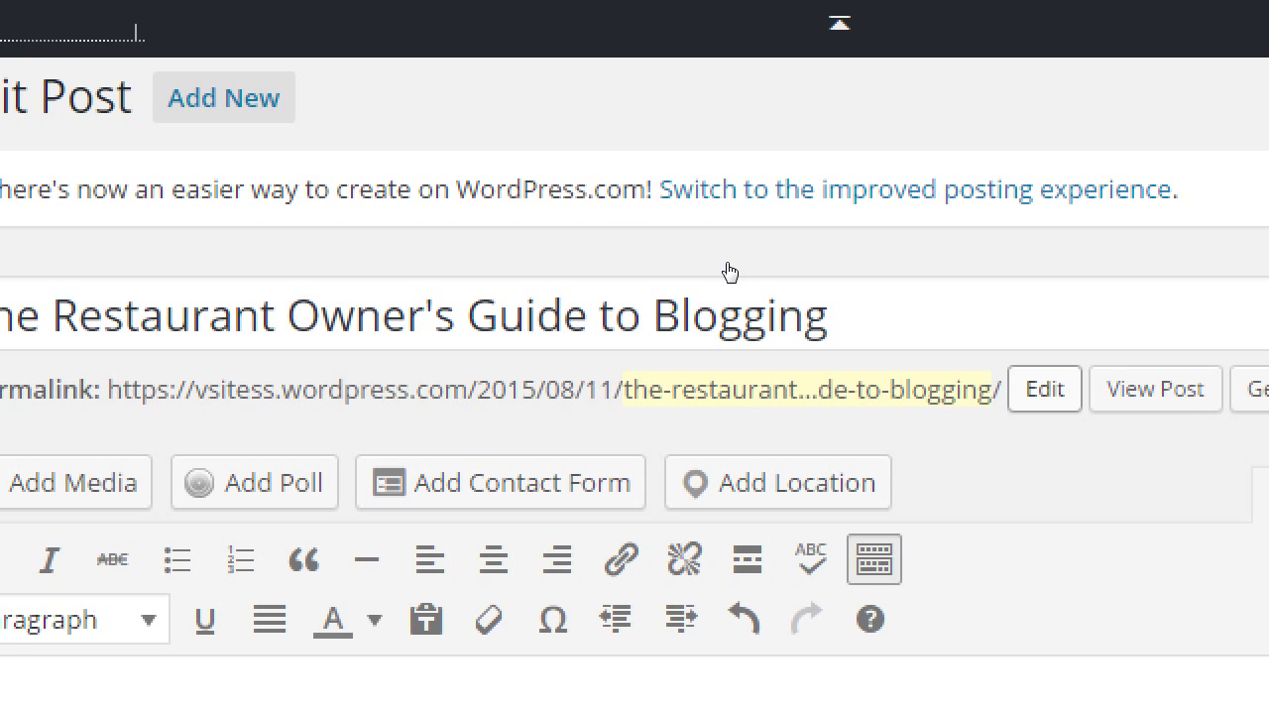
# - Try how-to-blog as the post's slug in the Slug section, and clear the field again
pyautogui.scroll(-15, 421, 444)
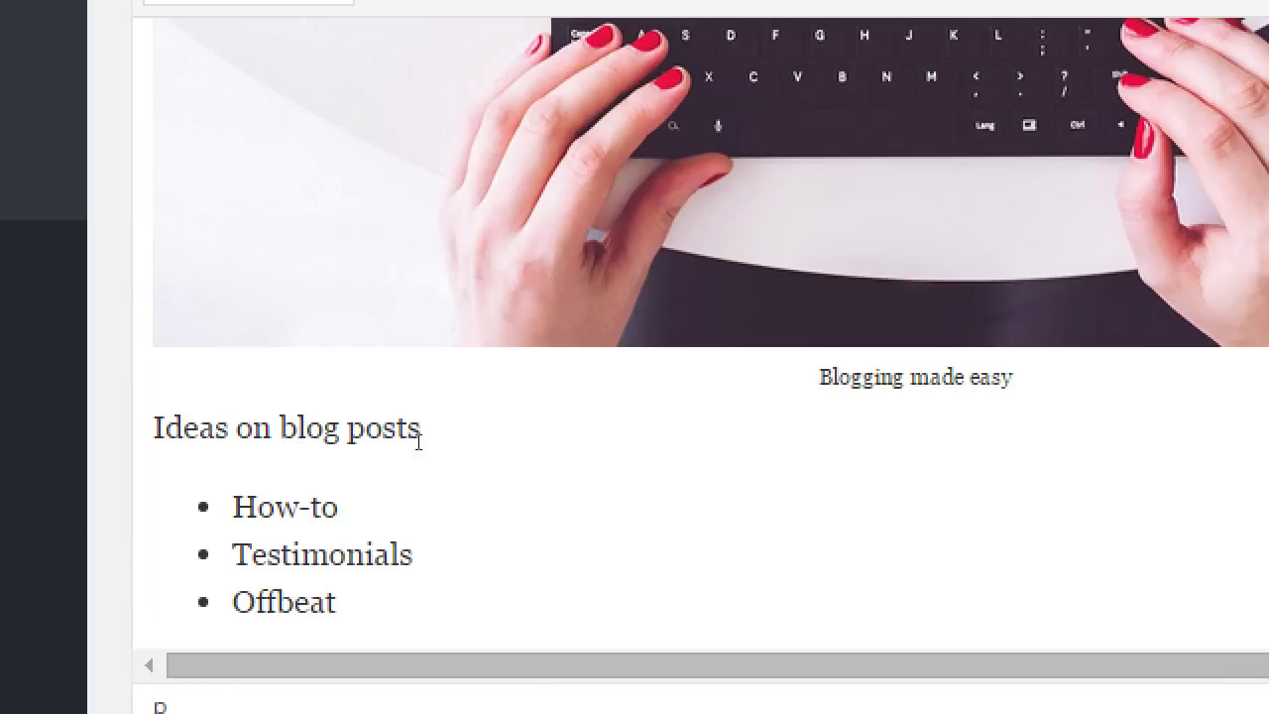
pyautogui.scroll(-20, 417, 442)
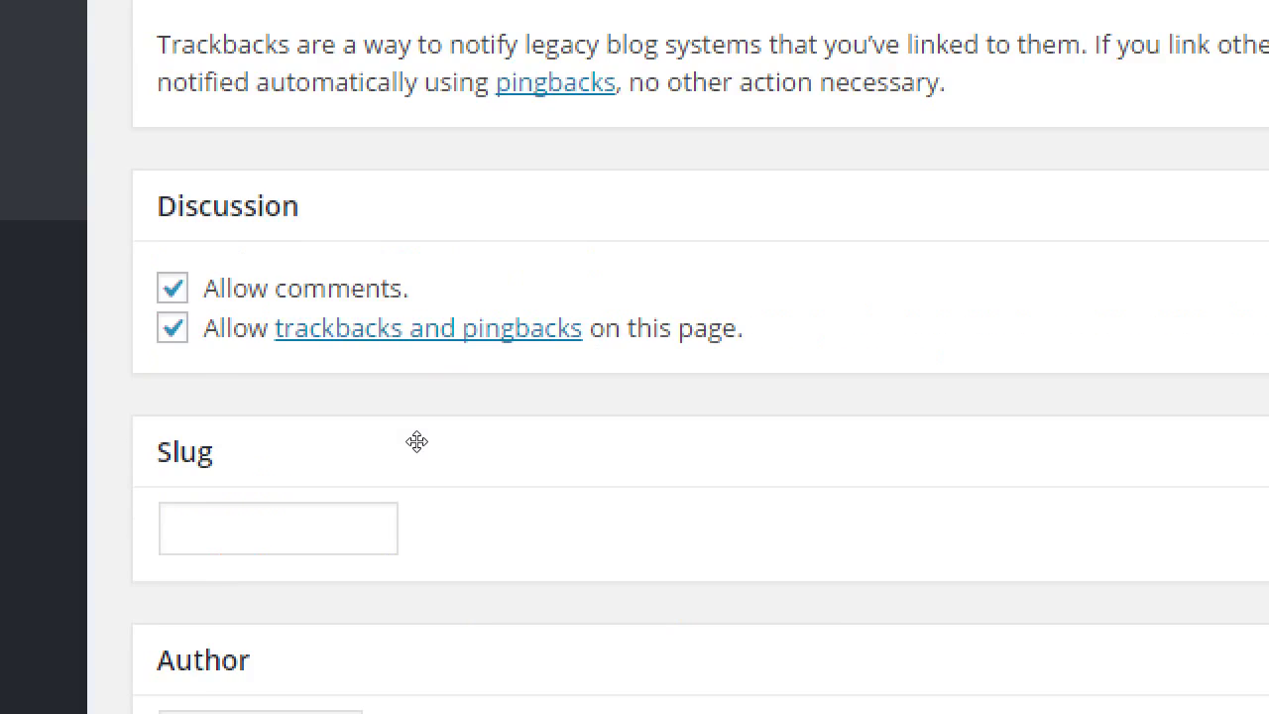
pyautogui.scroll(-4, 417, 442)
pyautogui.press('Tab')
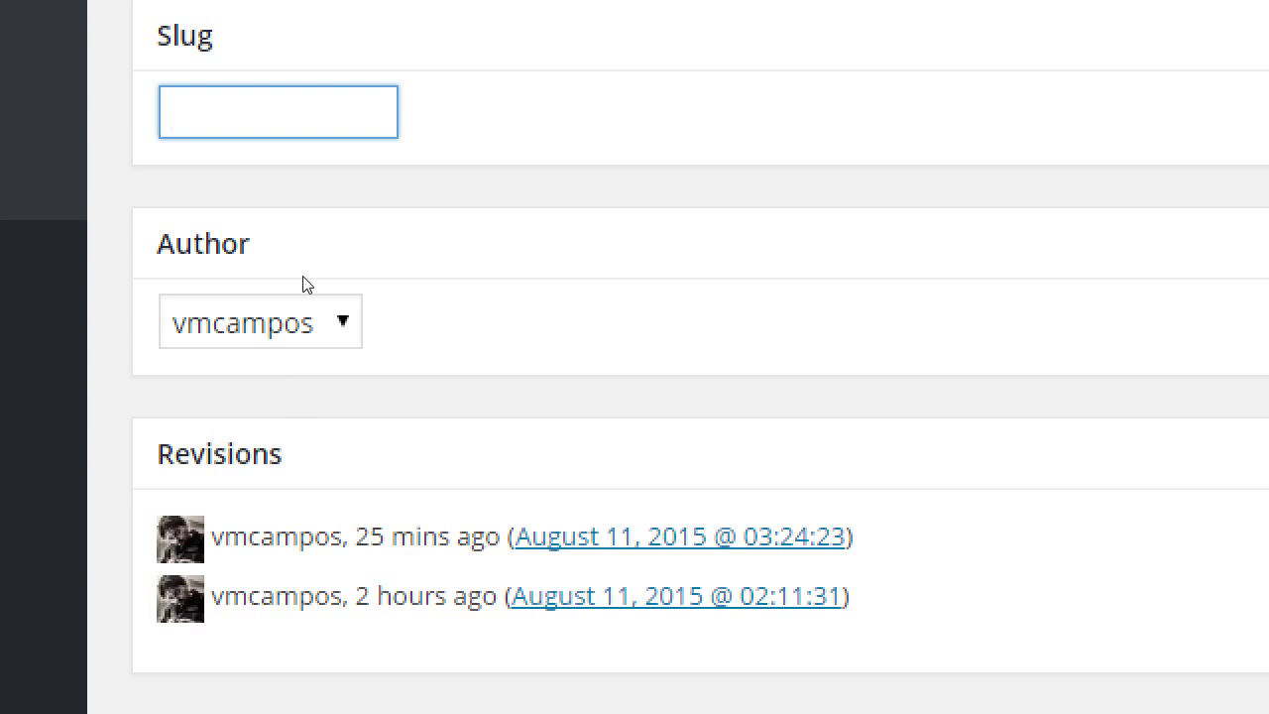
pyautogui.write('how-to-blog')
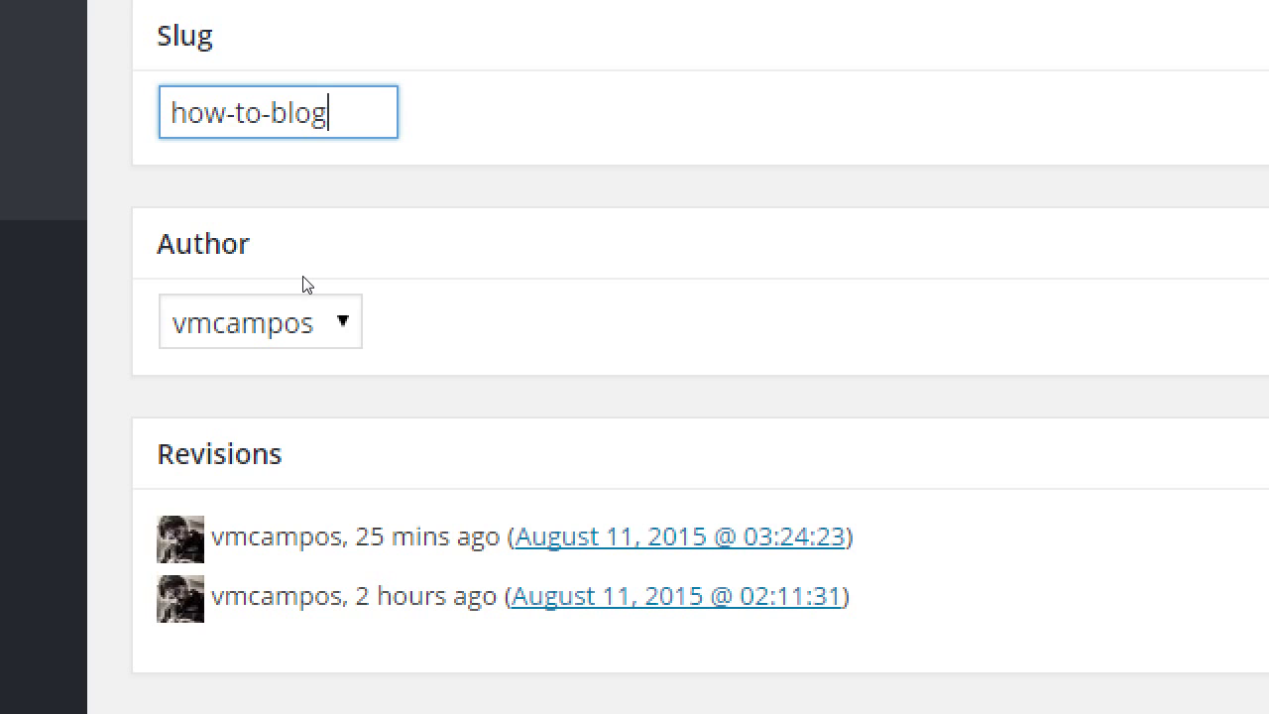
pyautogui.hotkey('ctrl', 'a')
pyautogui.press('BackSpace')
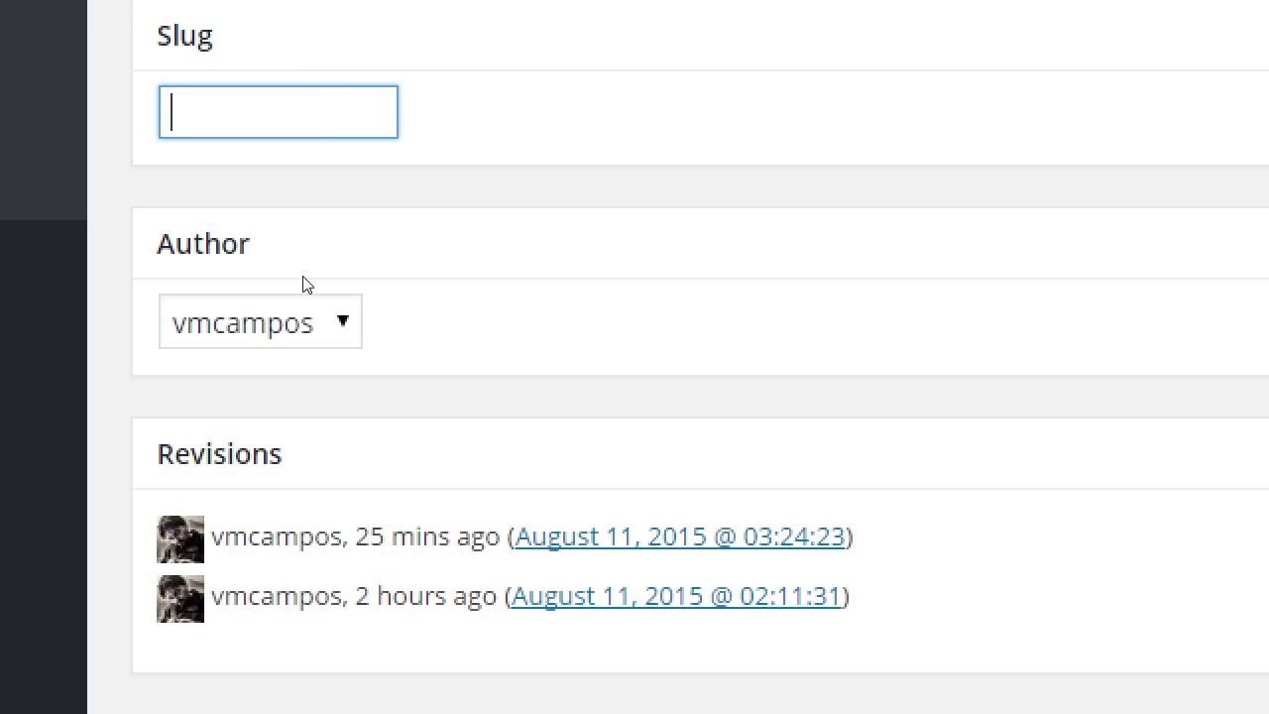
# - Open the permalink slug below the post title, inspect its full text through to the end, and accept it
pyautogui.scroll(15, 232, 327)
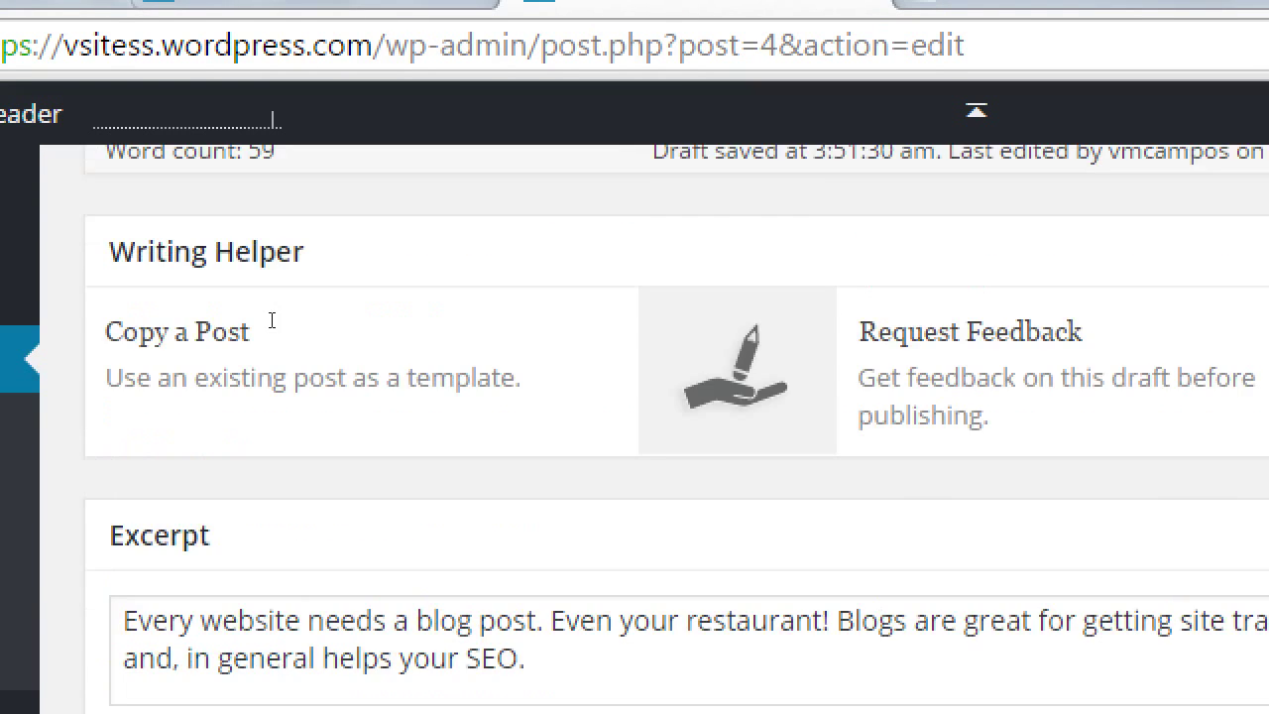
pyautogui.scroll(15, 272, 319)
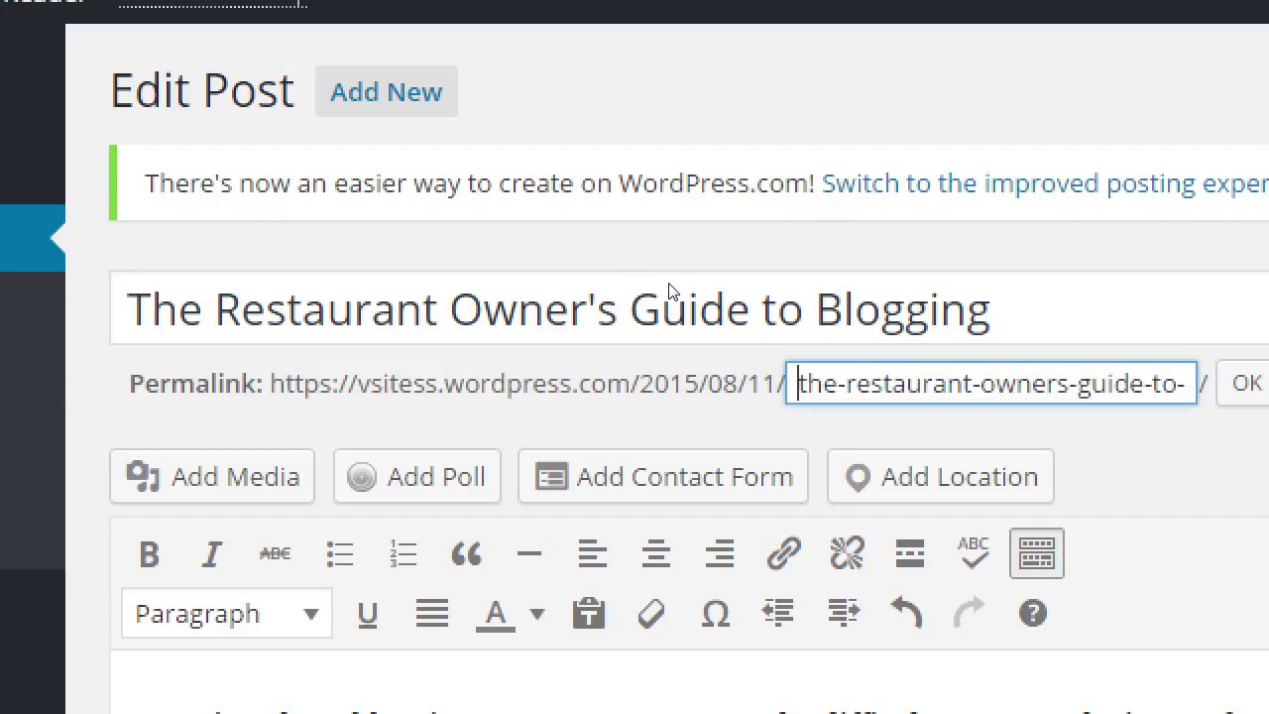
pyautogui.hotkey('ctrl', 'Right')
pyautogui.hotkey('ctrl', 'Right')
pyautogui.hotkey('ctrl', 'Right')
pyautogui.hotkey('ctrl', 'Right')
pyautogui.hotkey('ctrl', 'Right')
pyautogui.write('blogging')
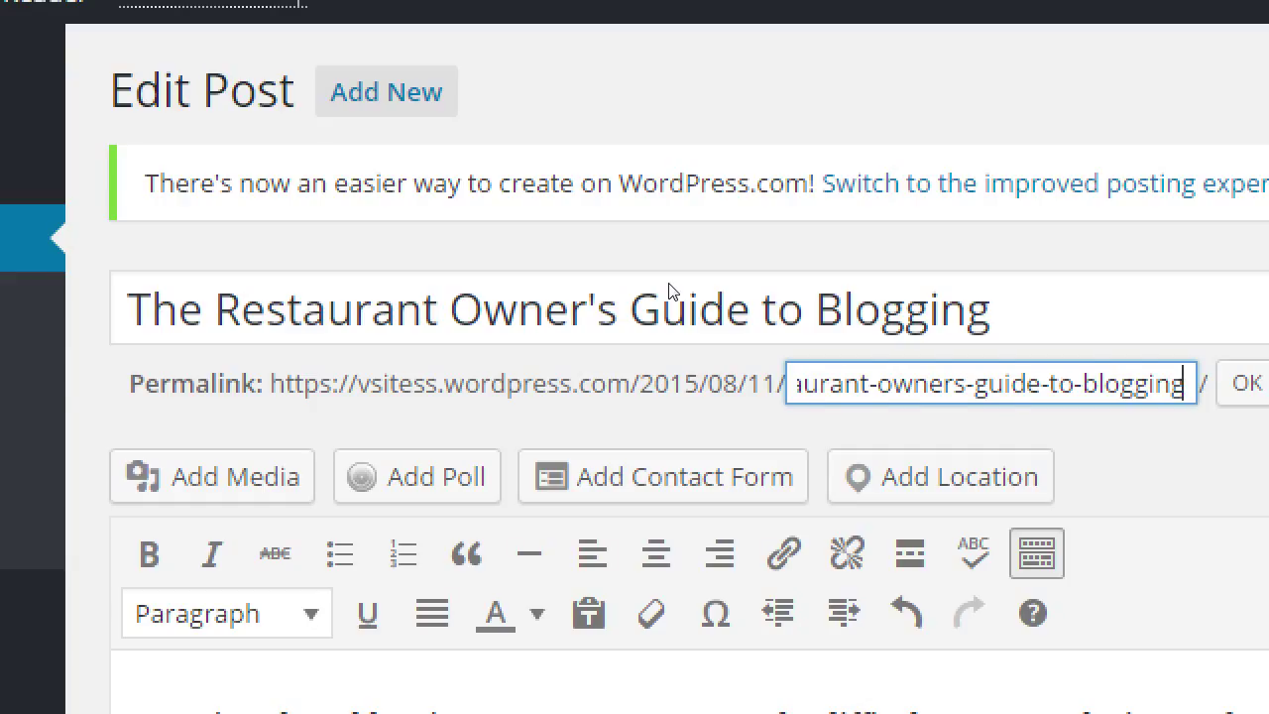
pyautogui.press('Home')
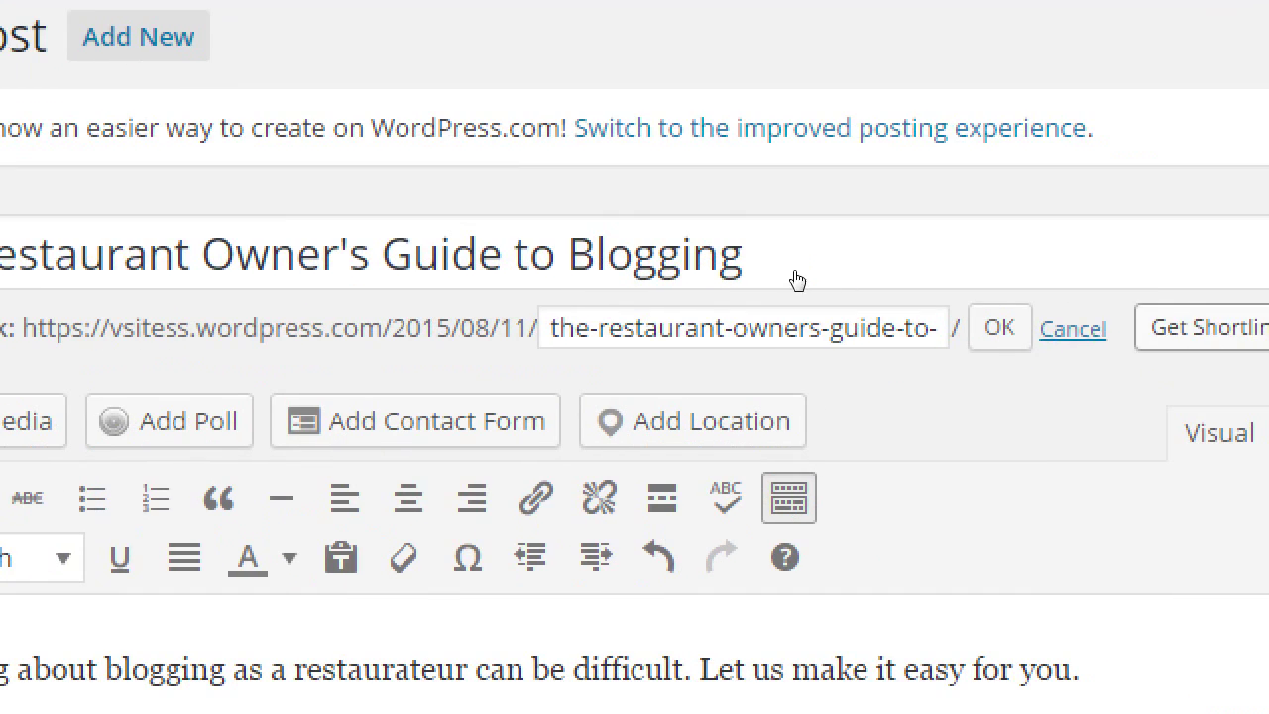
pyautogui.press('Return')
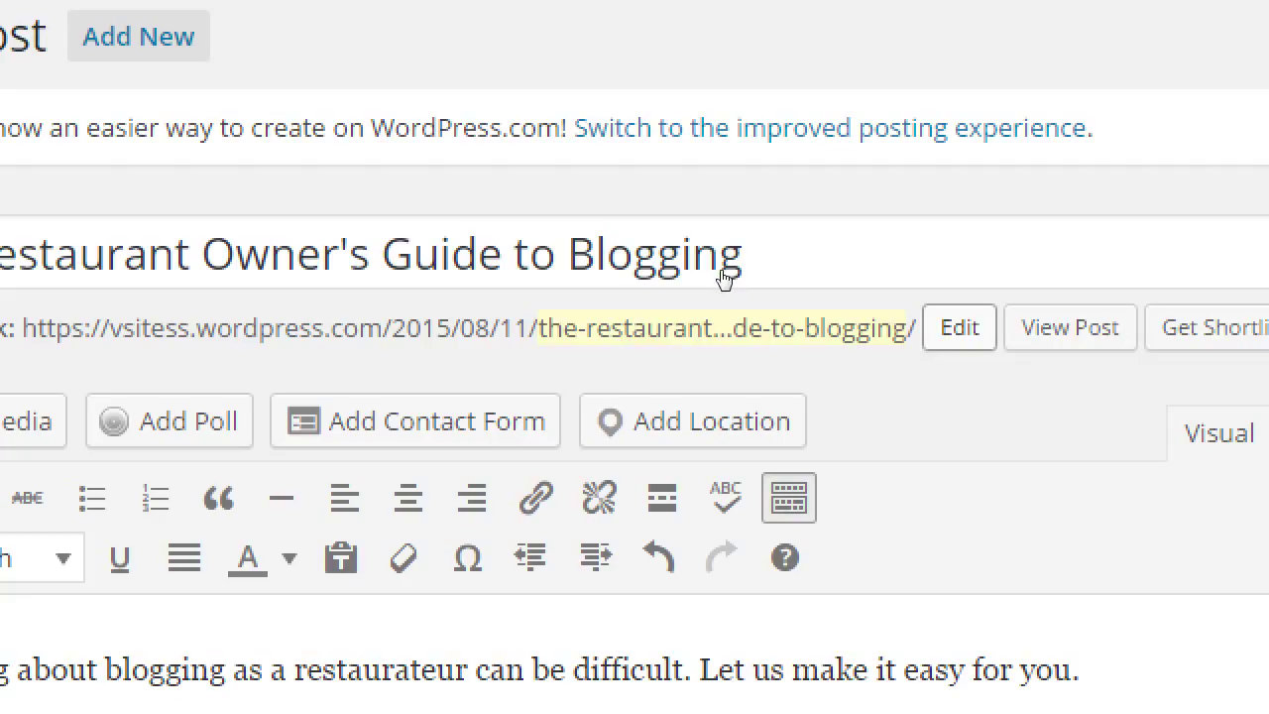
# - Shorten the permalink slug below the post title to restaurant-guide-to-blogging and apply it
pyautogui.press('Return')
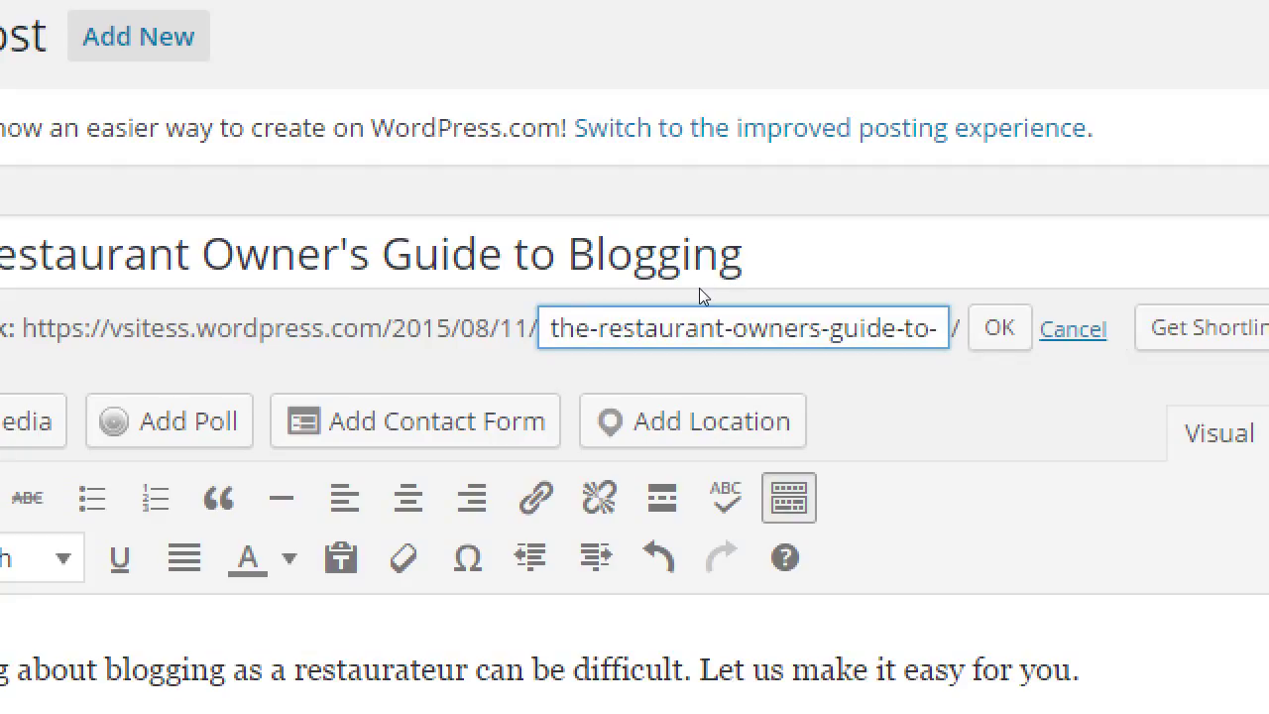
pyautogui.press('End')
pyautogui.press('Delete')
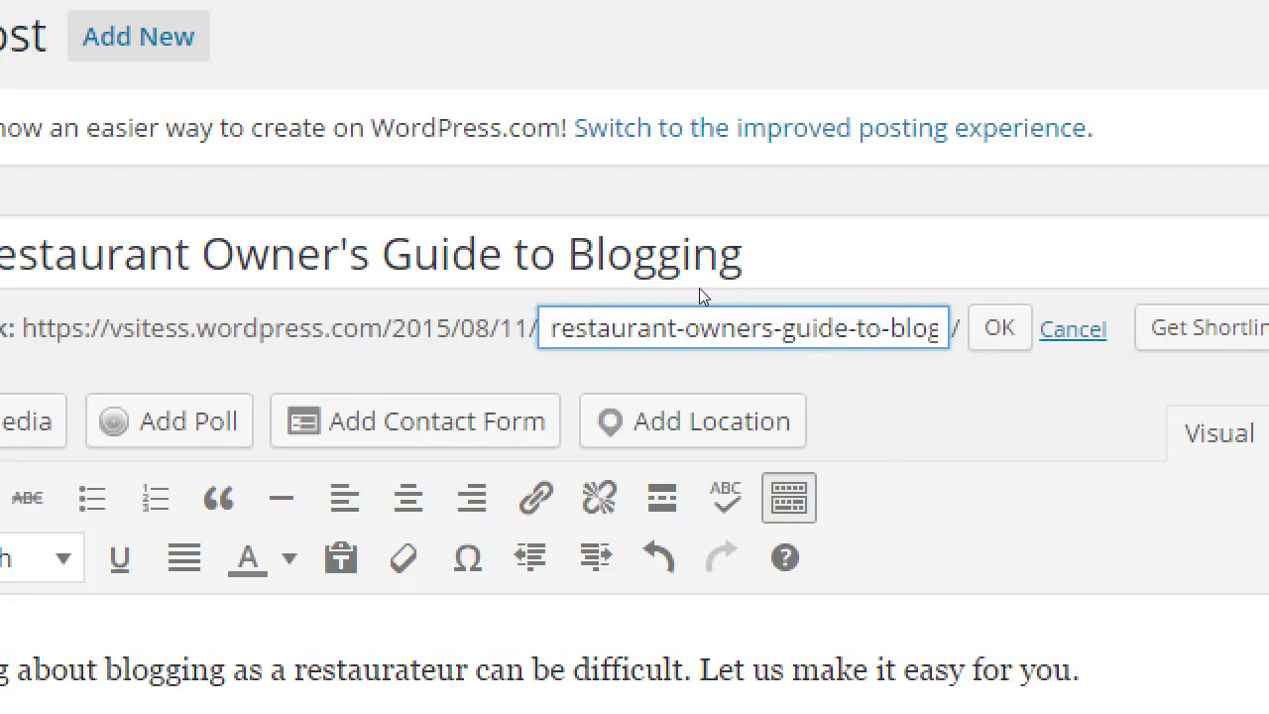
pyautogui.press('Right')
pyautogui.press('Right')
pyautogui.press('Right')
pyautogui.press('Right')
pyautogui.press('Right')
pyautogui.press('Right')
pyautogui.press('Right')
pyautogui.press('Right')
pyautogui.press('Right')
pyautogui.press('Right')
pyautogui.press('Right')
pyautogui.press('Delete')
pyautogui.press('Delete')
pyautogui.press('Delete')
pyautogui.press('Delete')
pyautogui.press('Delete')
pyautogui.press('Delete')
pyautogui.press('Delete')
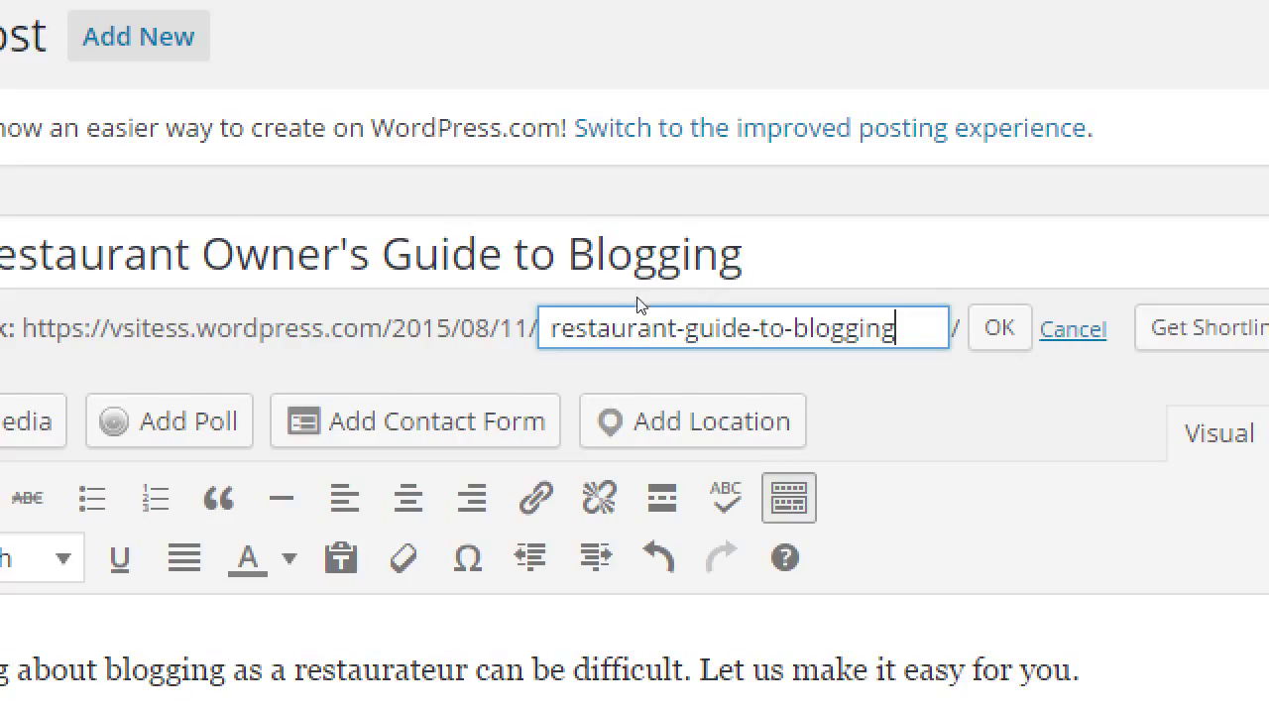
pyautogui.press('Tab')
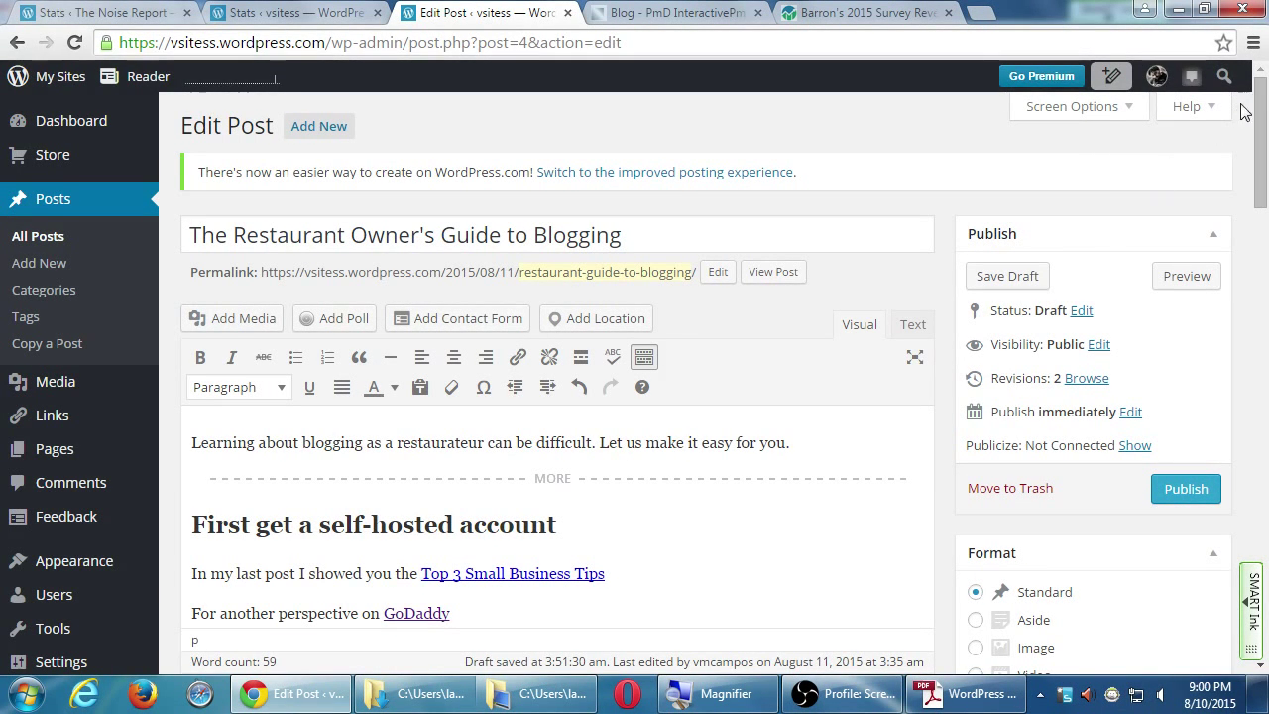
# - Review the draft's Publish box, Slug, Author, Revisions, Likes and Shares, Categories and Tags sections
pyautogui.moveTo(1259, 103); pyautogui.dragTo(1160, 501)
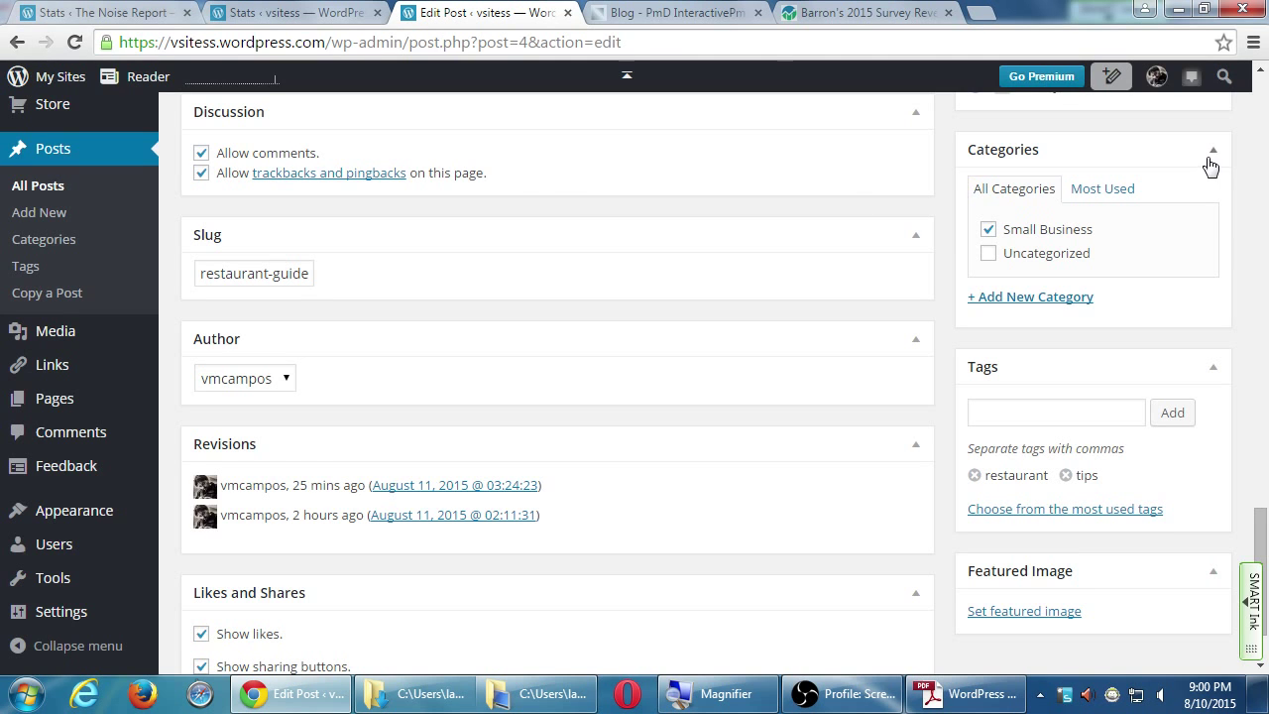
pyautogui.click(1259, 99)
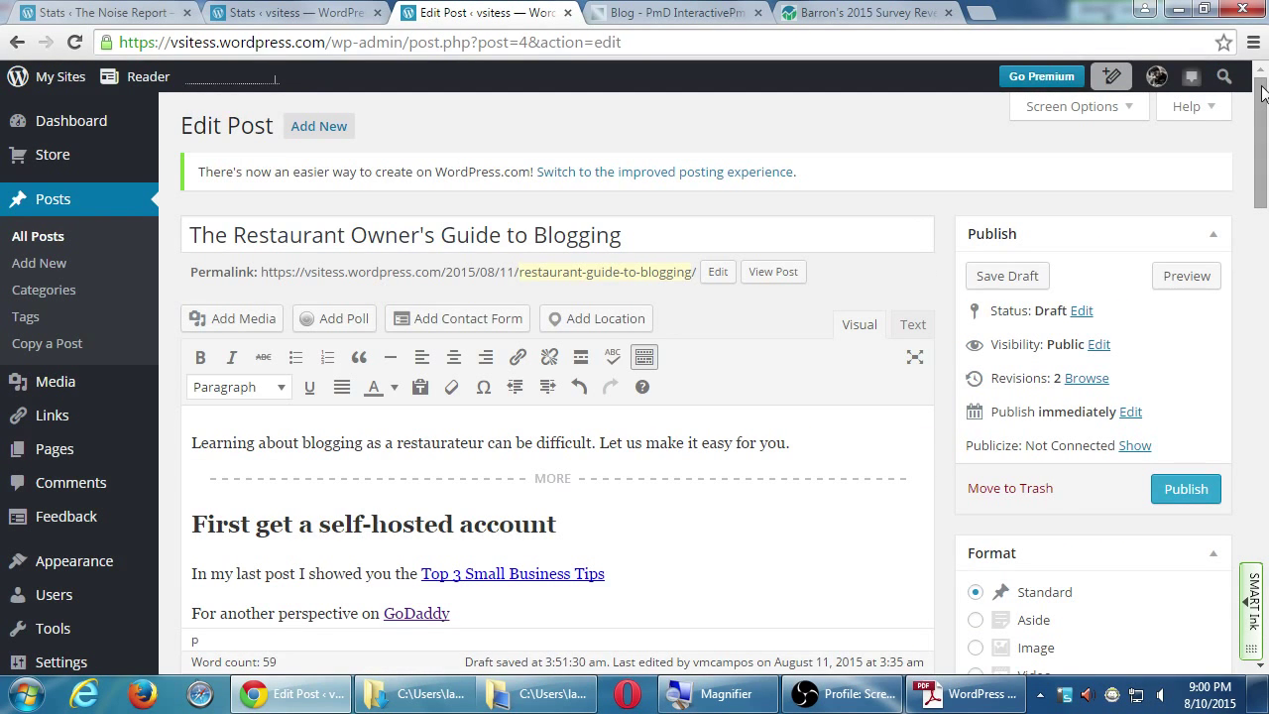
pyautogui.moveTo(1262, 95); pyautogui.dragTo(1218, 640)
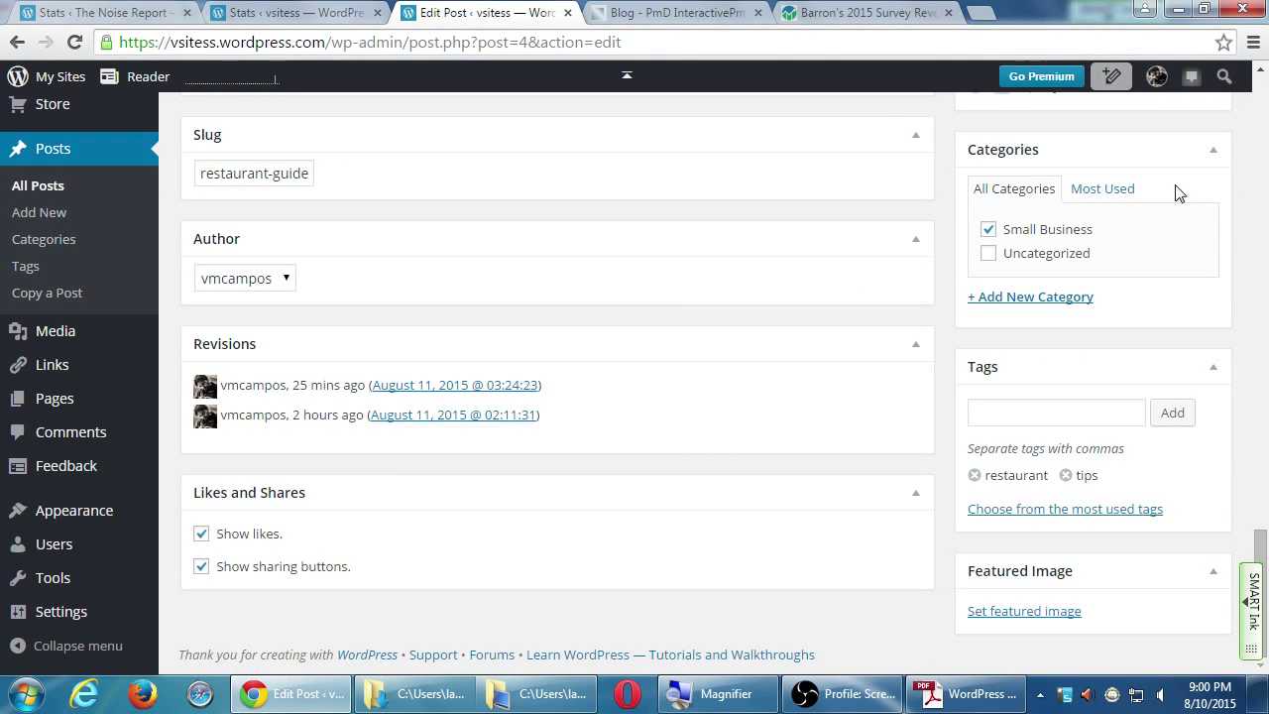
pyautogui.click(1264, 125)
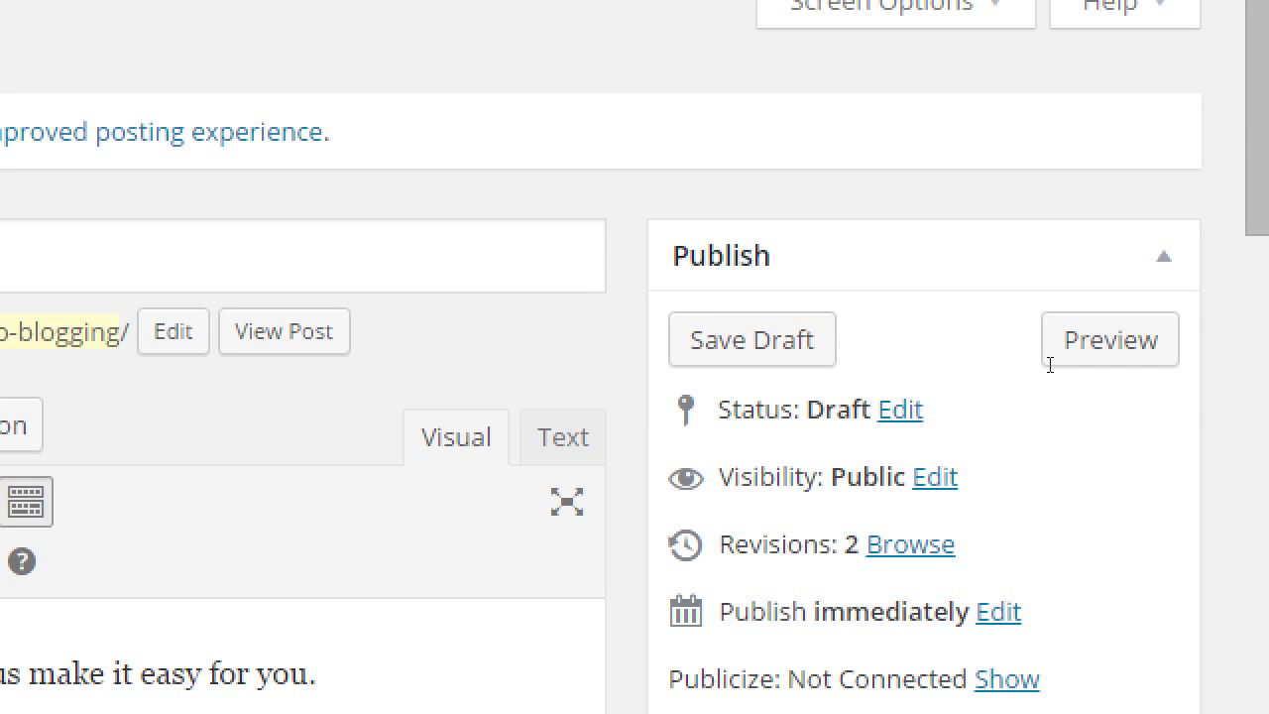
pyautogui.scroll(-5, 1050, 365)
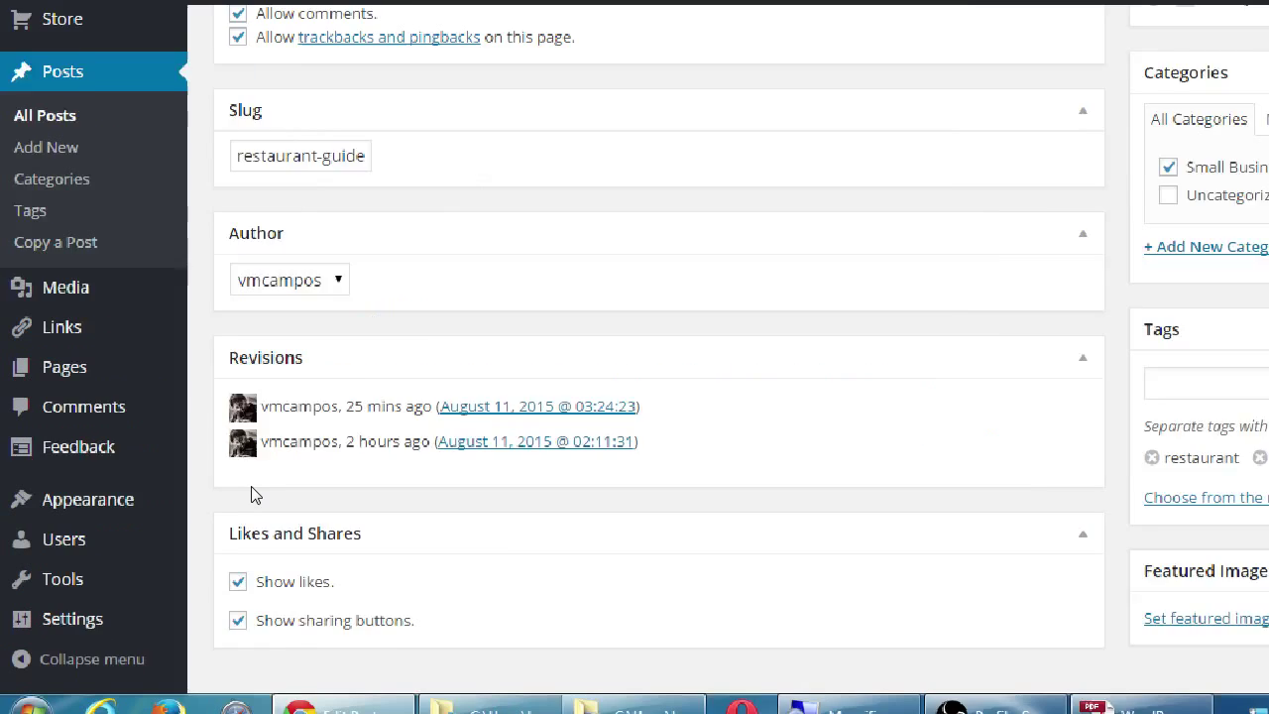
pyautogui.scroll(6, 1224, 645)
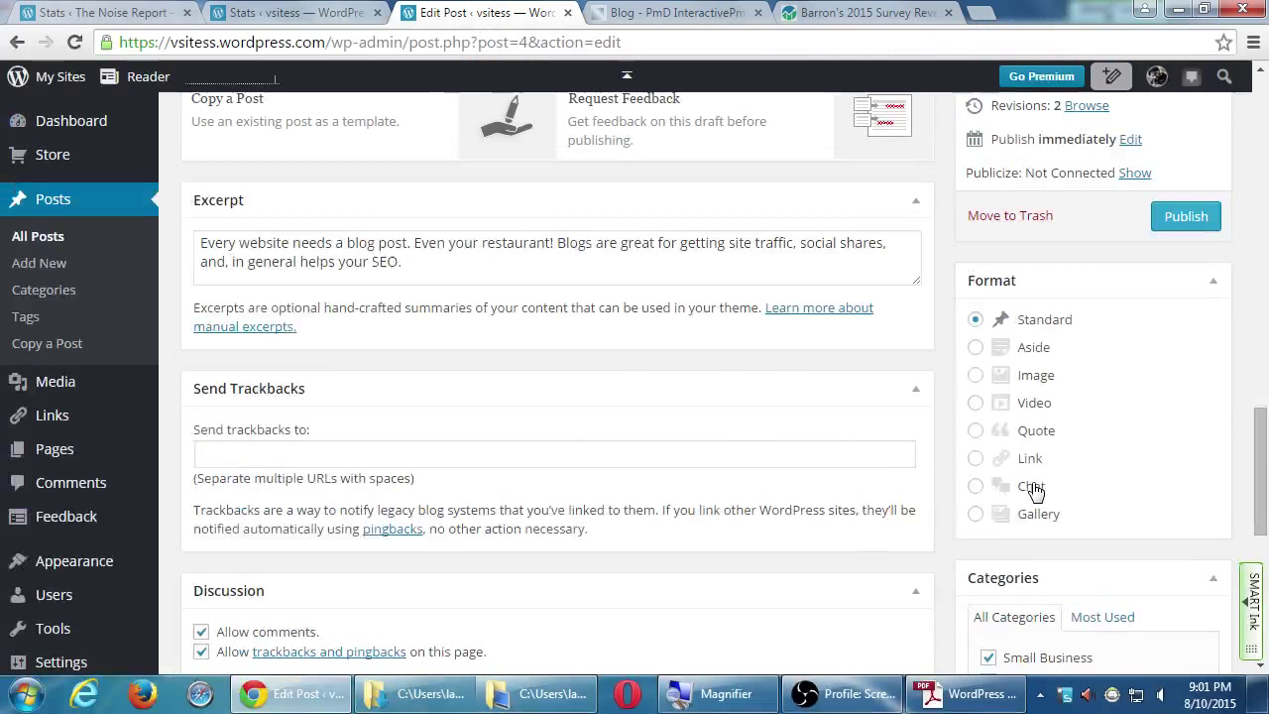
pyautogui.scroll(-4, 1068, 441)
pyautogui.scroll(-2, 1068, 436)
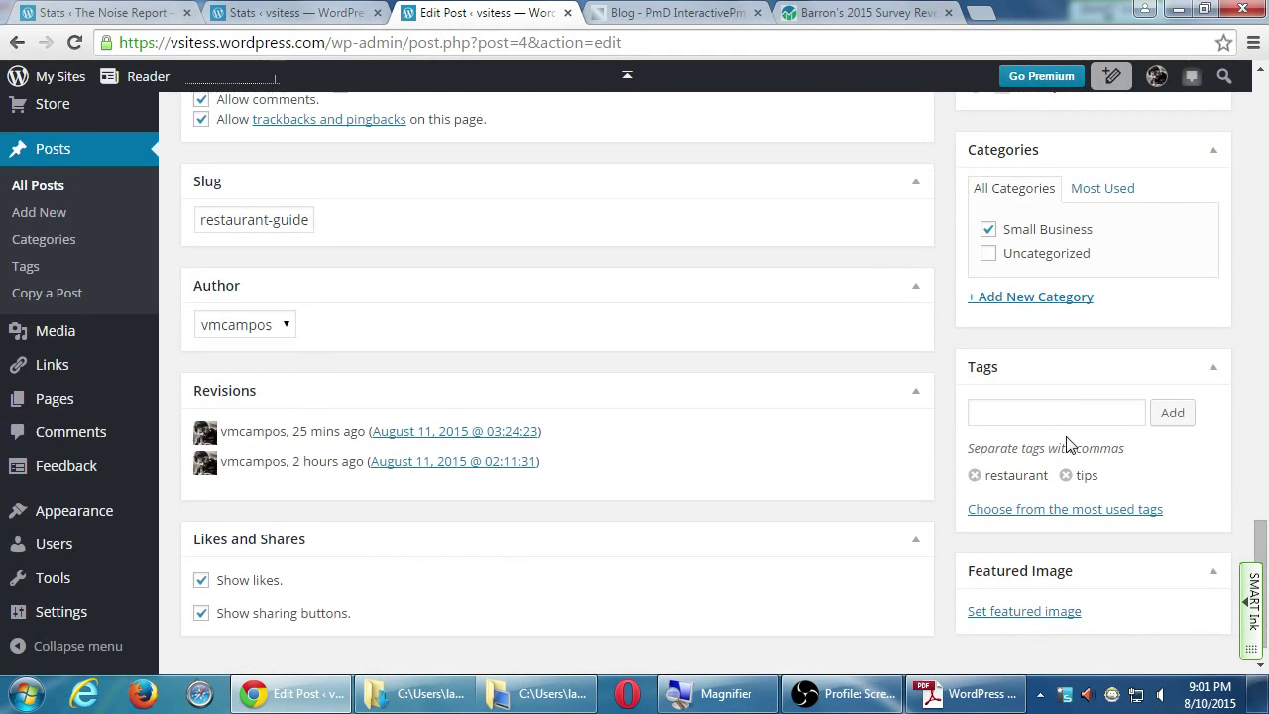
pyautogui.scroll(1, 1065, 445)
pyautogui.scroll(-2, 1065, 445)
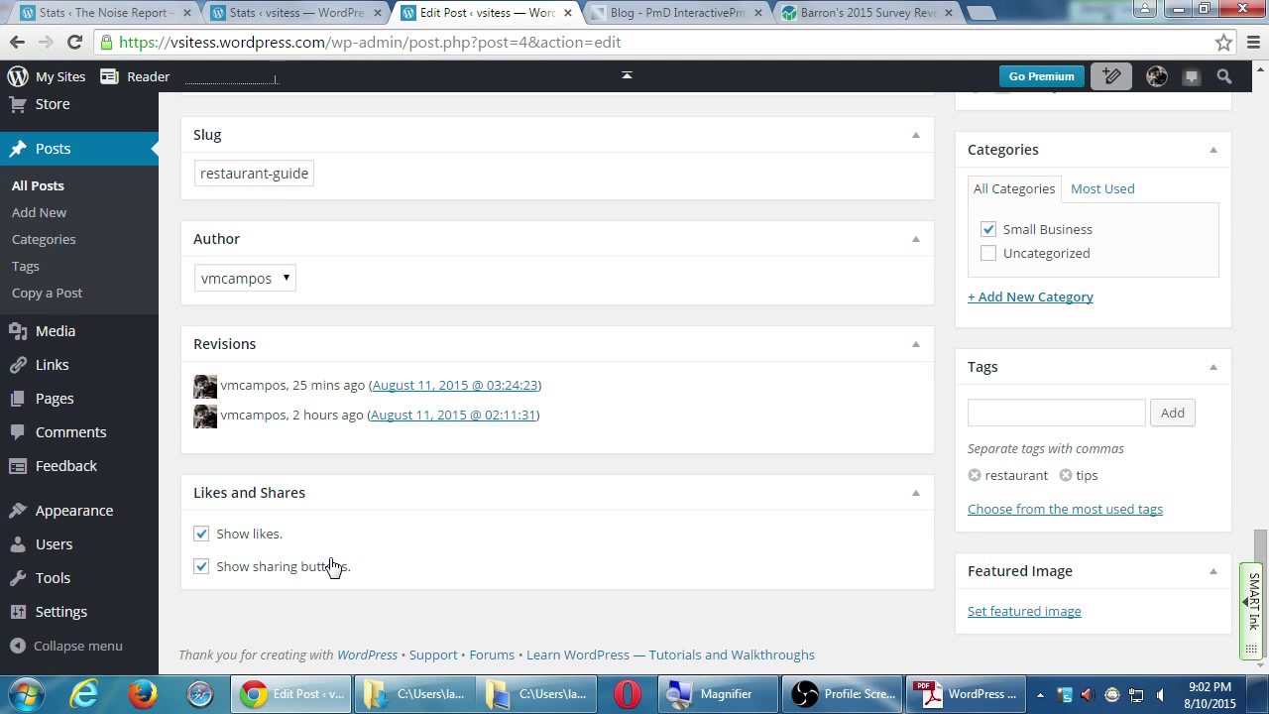
# - Look over the draft's Format options and body content, and glance at the WordPress Checklist PDF in Adobe Reader
pyautogui.scroll(6, 333, 566)
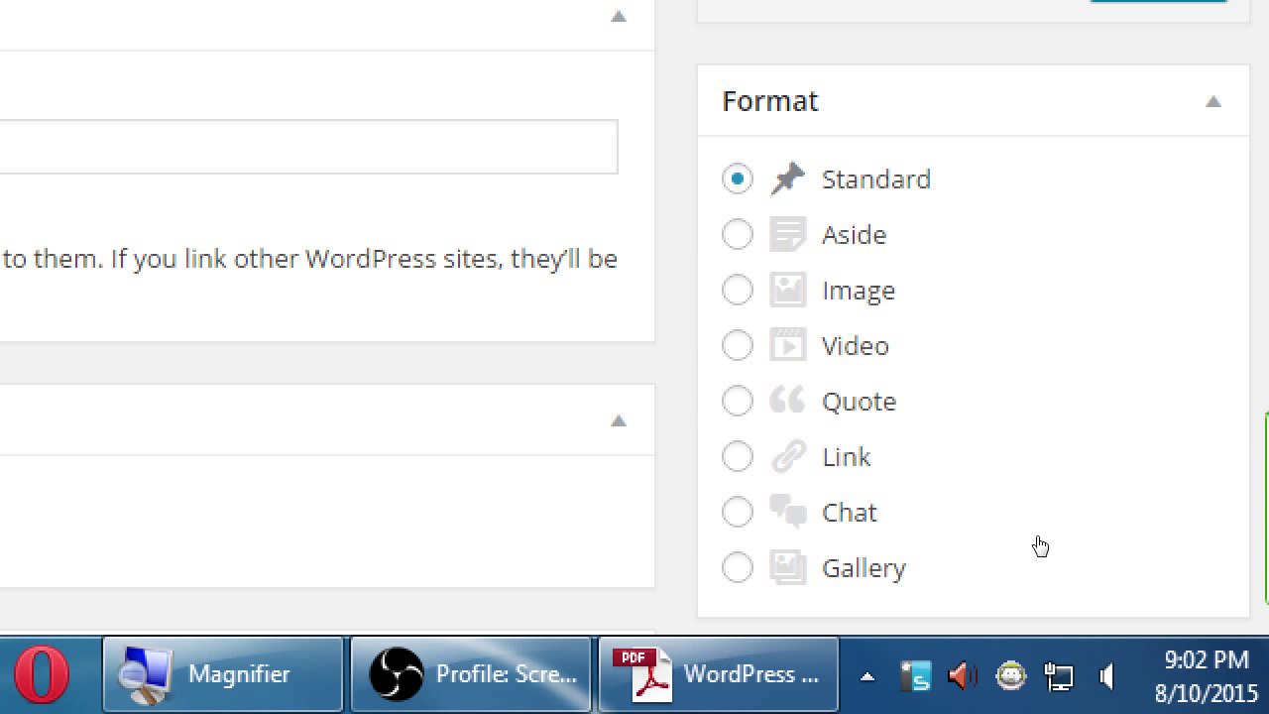
pyautogui.press('super+minus')
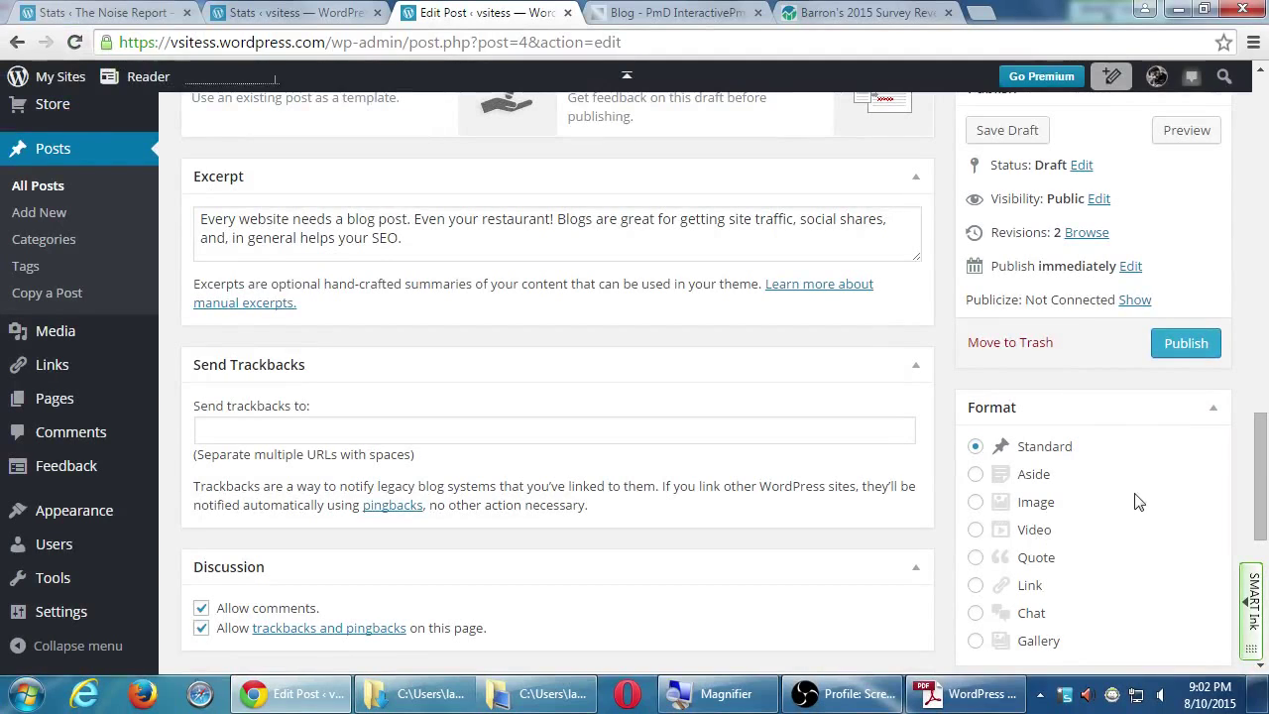
pyautogui.moveTo(1259, 482); pyautogui.dragTo(1212, 113)
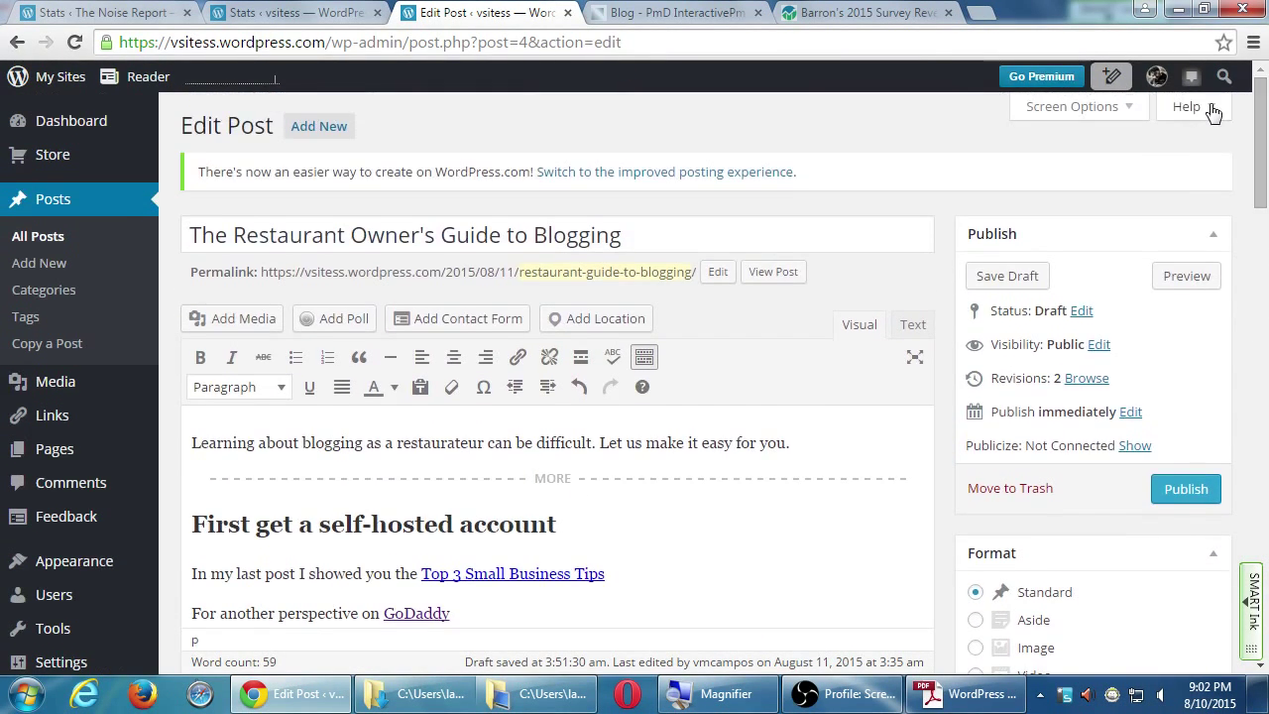
pyautogui.click(1259, 238)
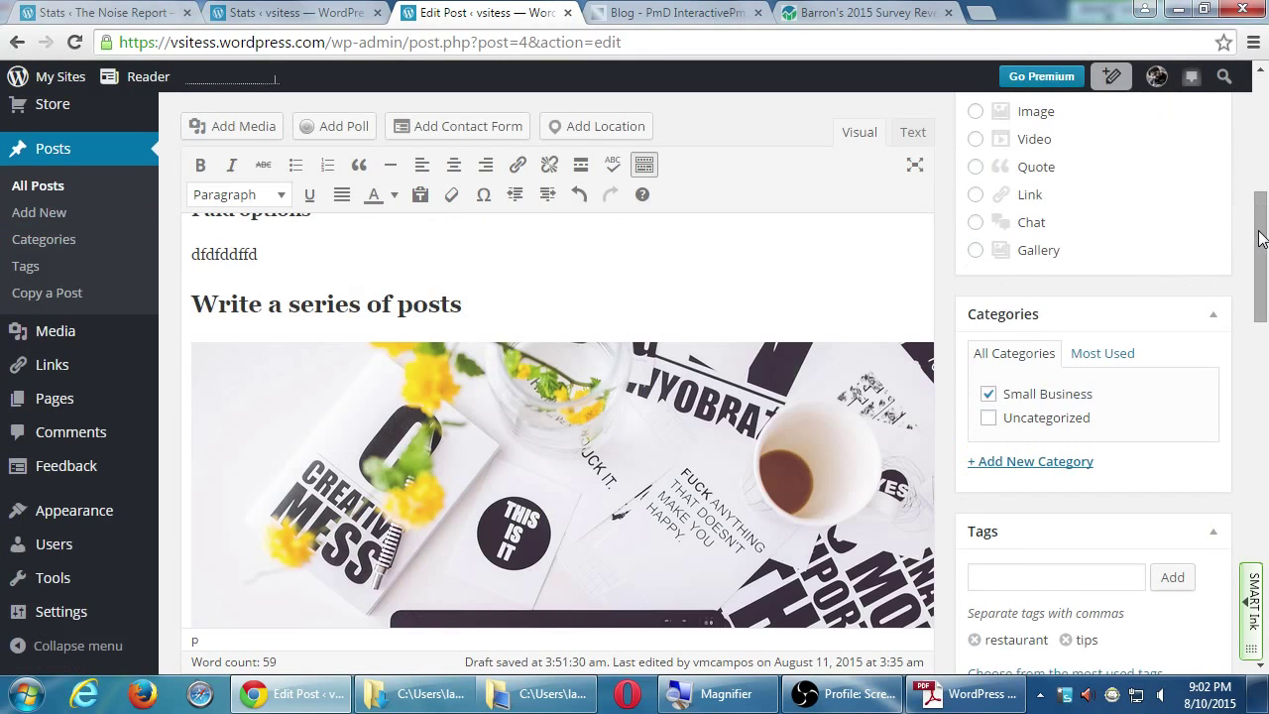
pyautogui.moveTo(1259, 238); pyautogui.dragTo(1256, 187)
pyautogui.click(761, 606)
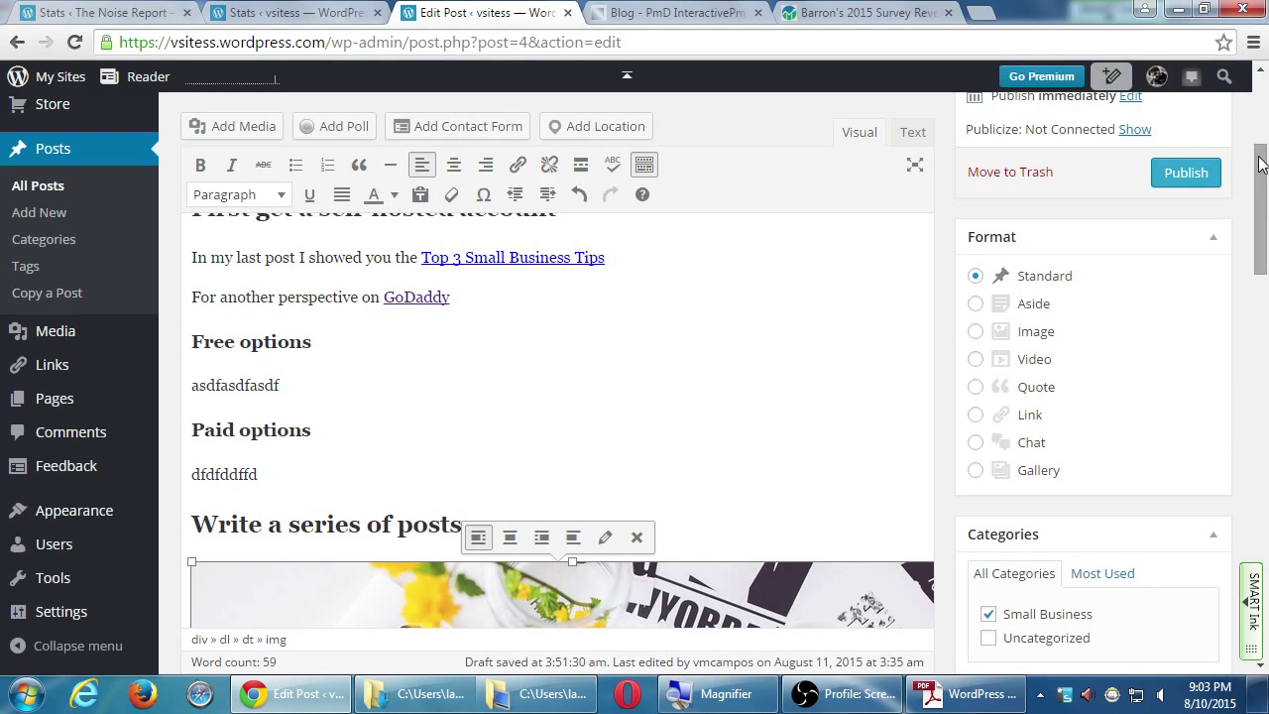
pyautogui.moveTo(1259, 164); pyautogui.dragTo(1248, 70)
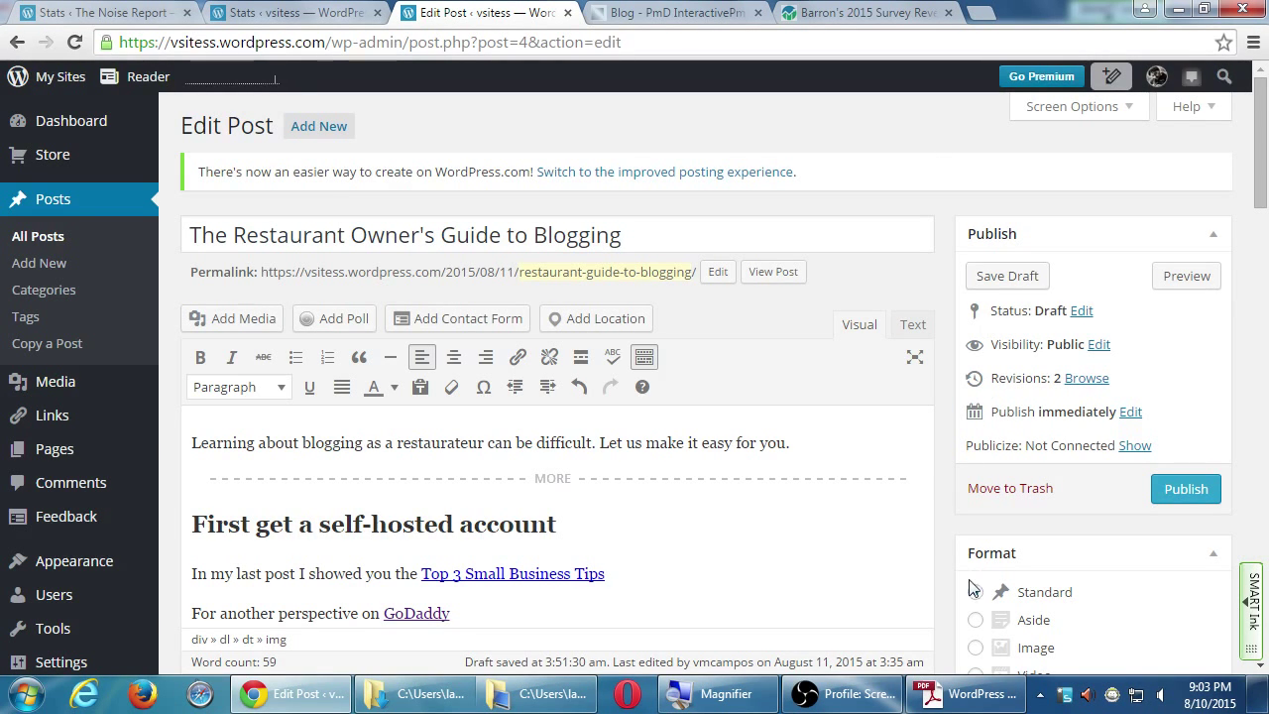
pyautogui.click(922, 696)
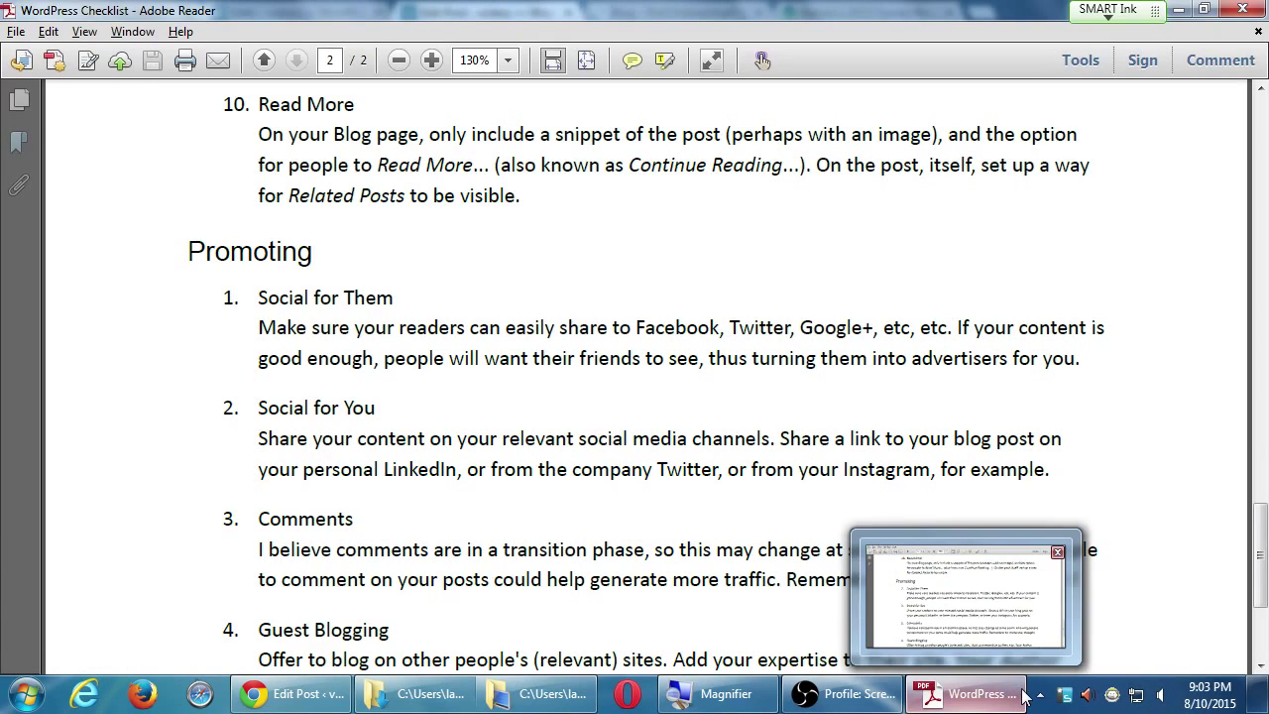
pyautogui.click(989, 699)
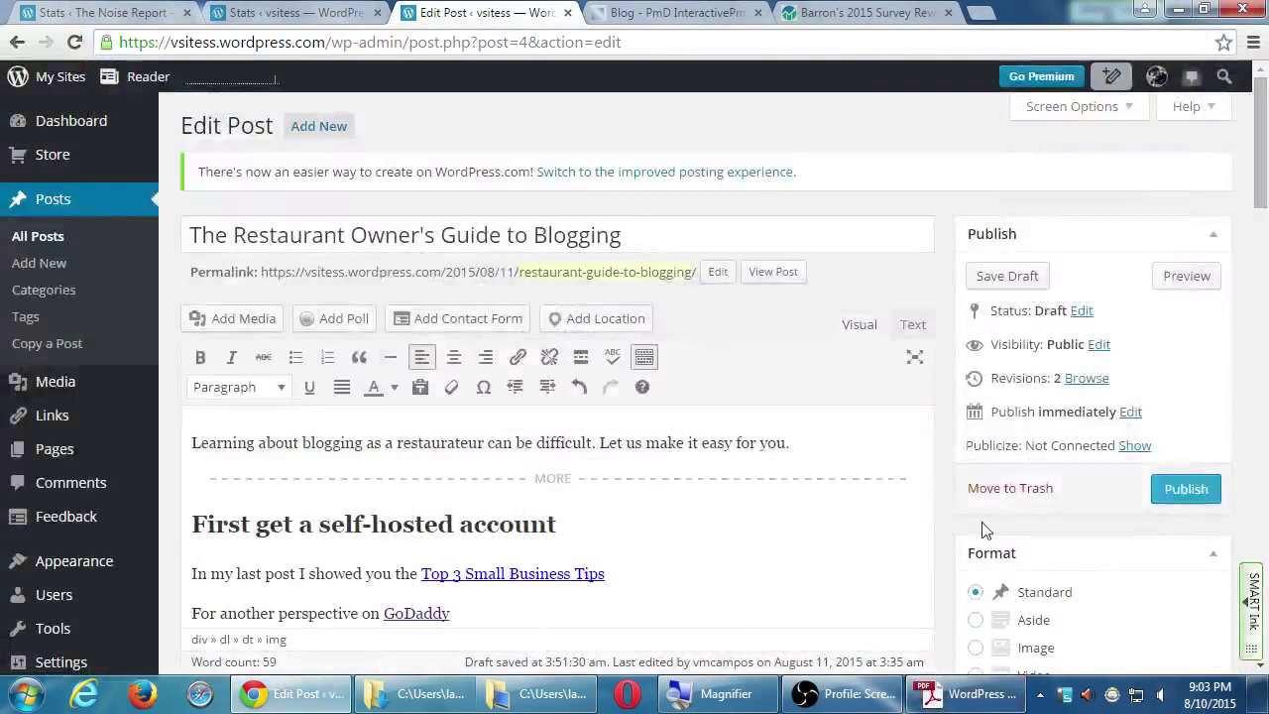
# - Publish the restaurant blogging post and look over the published page and its tagging suggestions
pyautogui.click(864, 331)
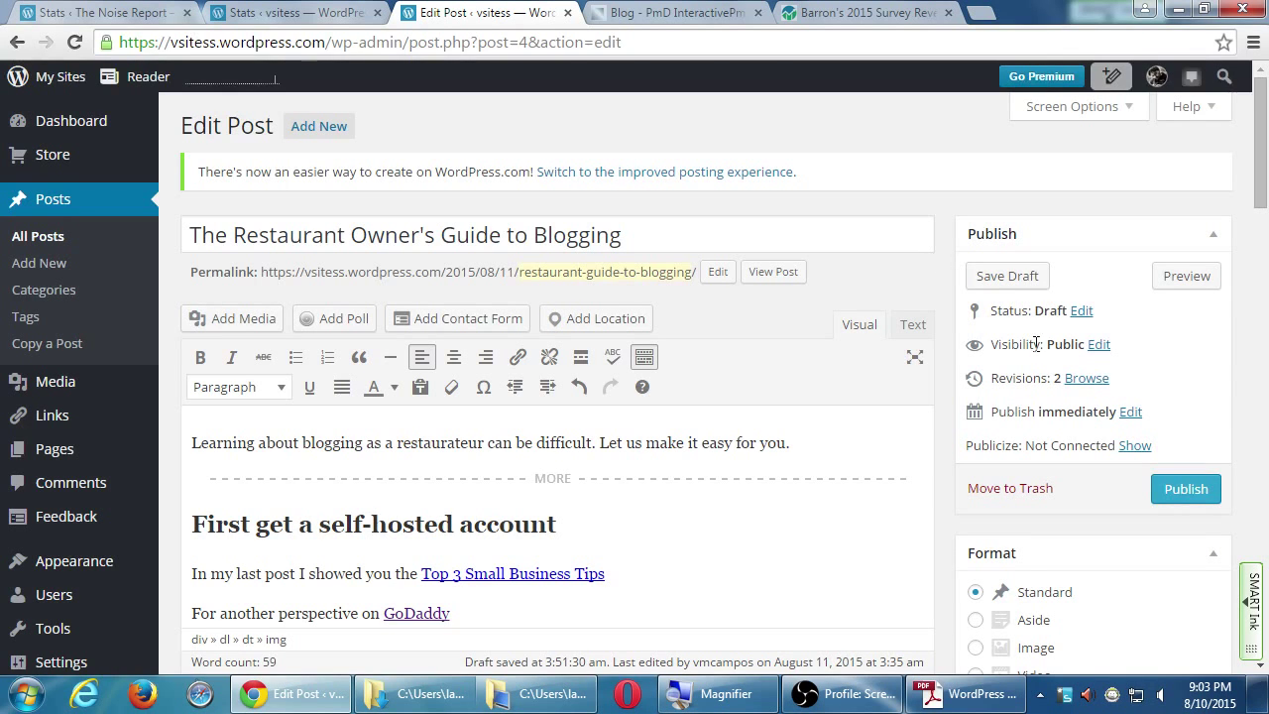
pyautogui.click(1171, 493)
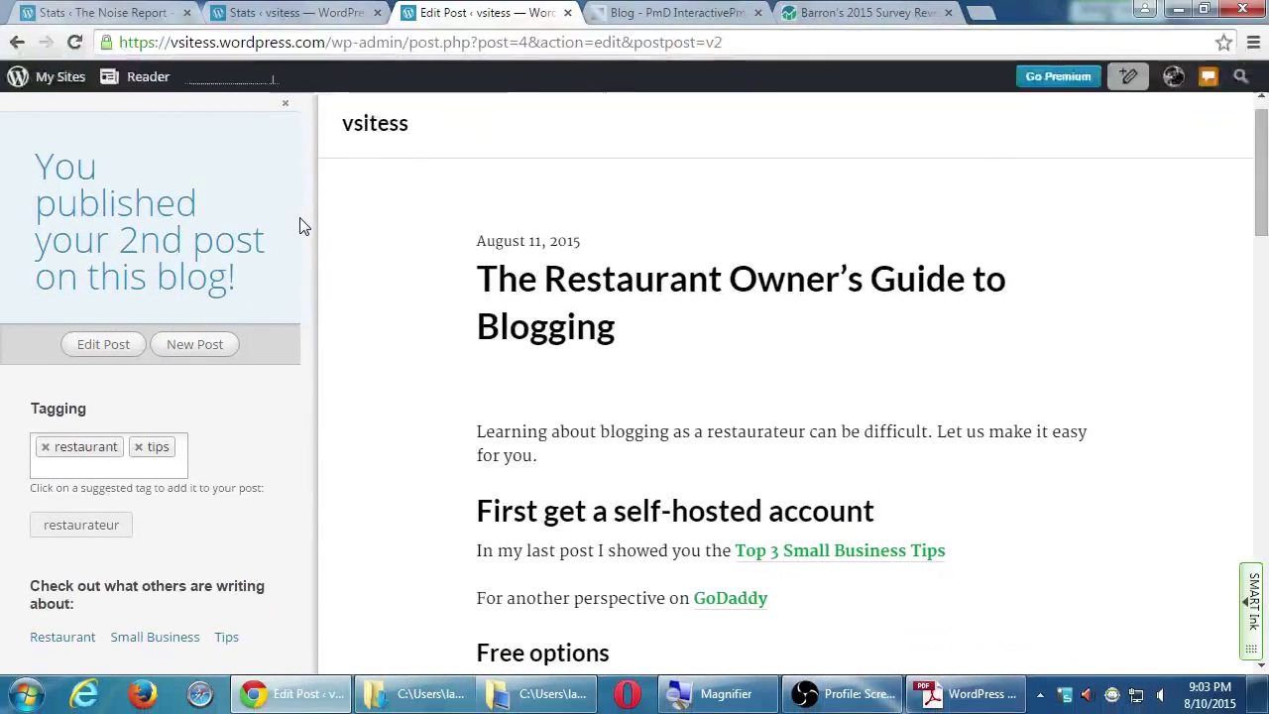
pyautogui.scroll(-2, 616, 417)
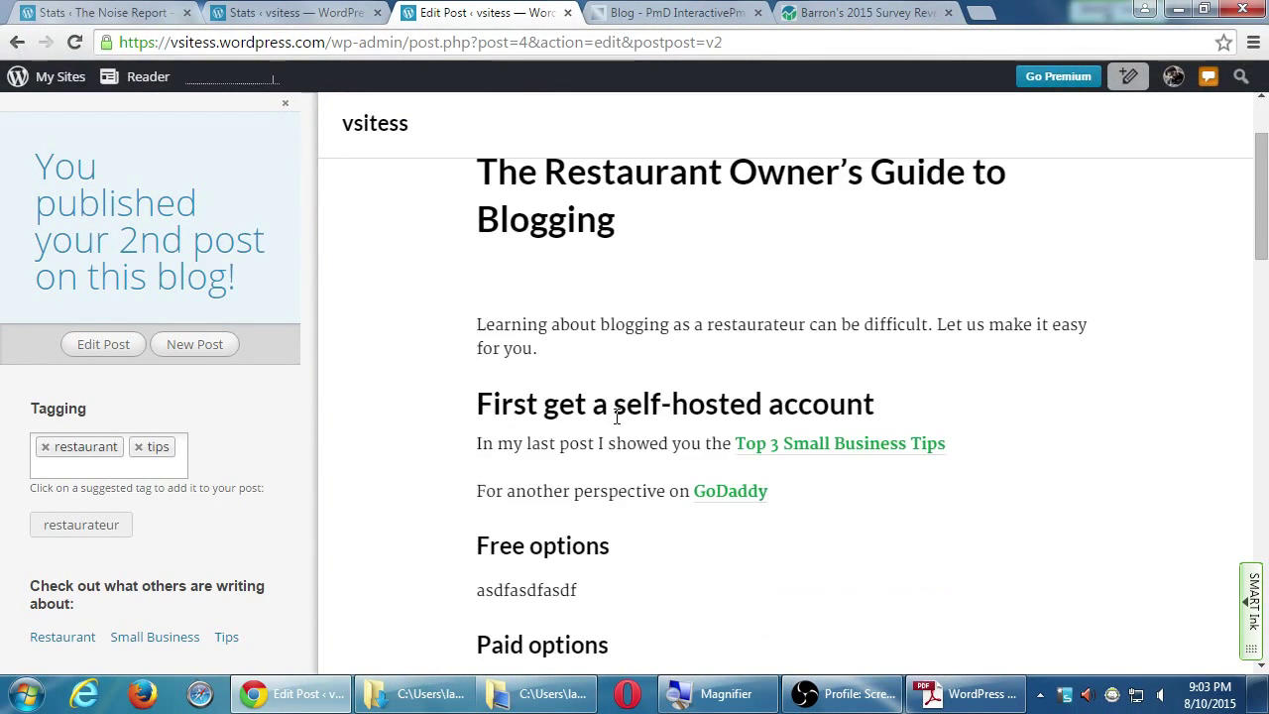
pyautogui.scroll(3, 615, 418)
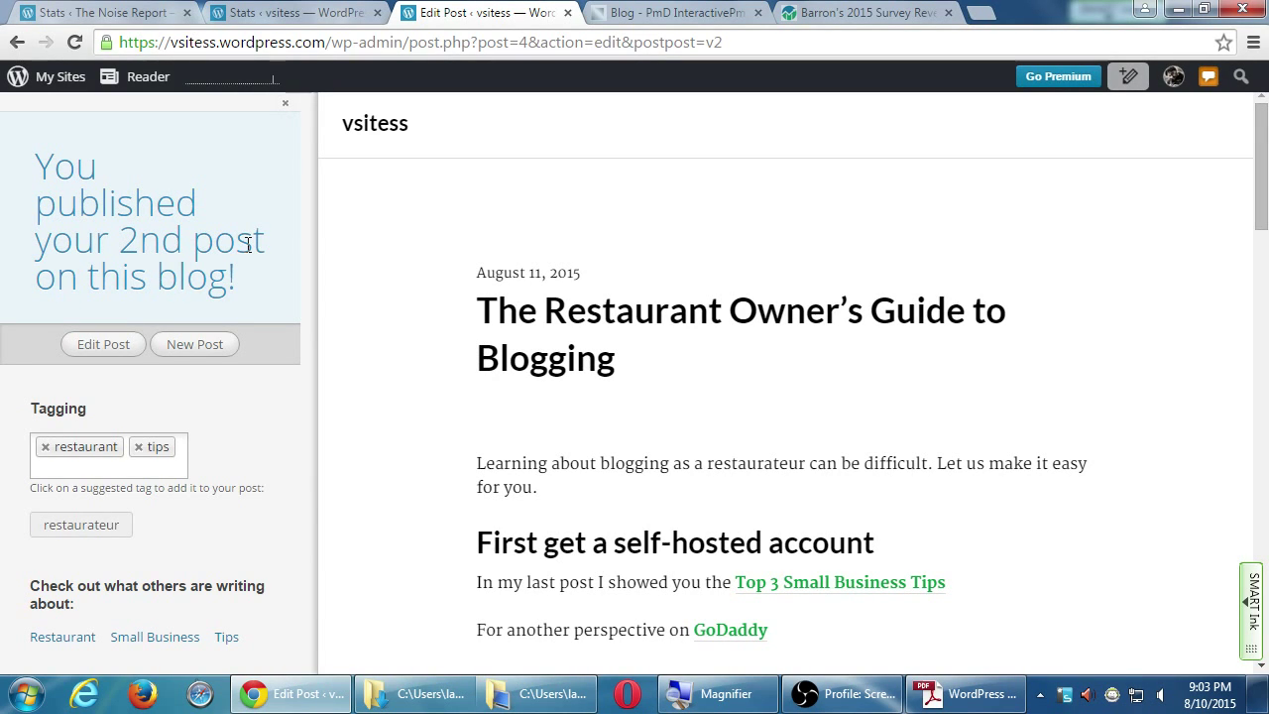
pyautogui.scroll(-2, 232, 417)
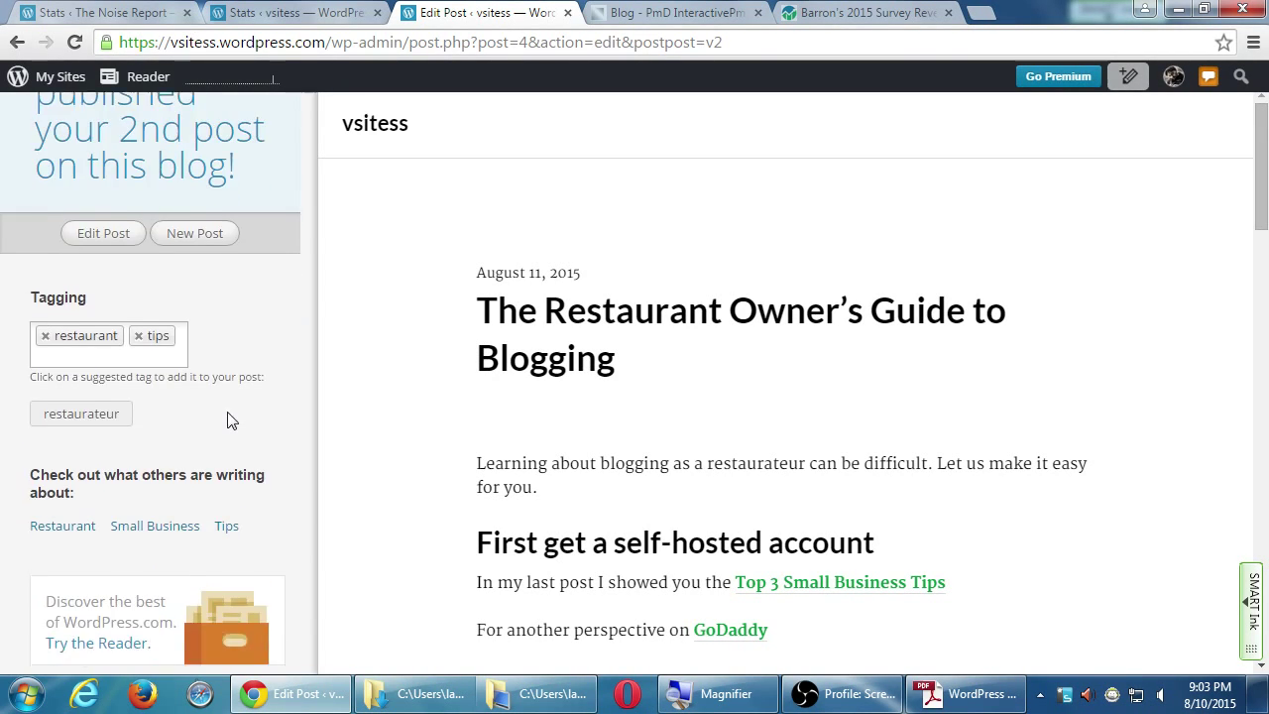
# - Close the post-publish summary and open the WP Admin dashboard of the vsitess site
pyautogui.scroll(2, 229, 417)
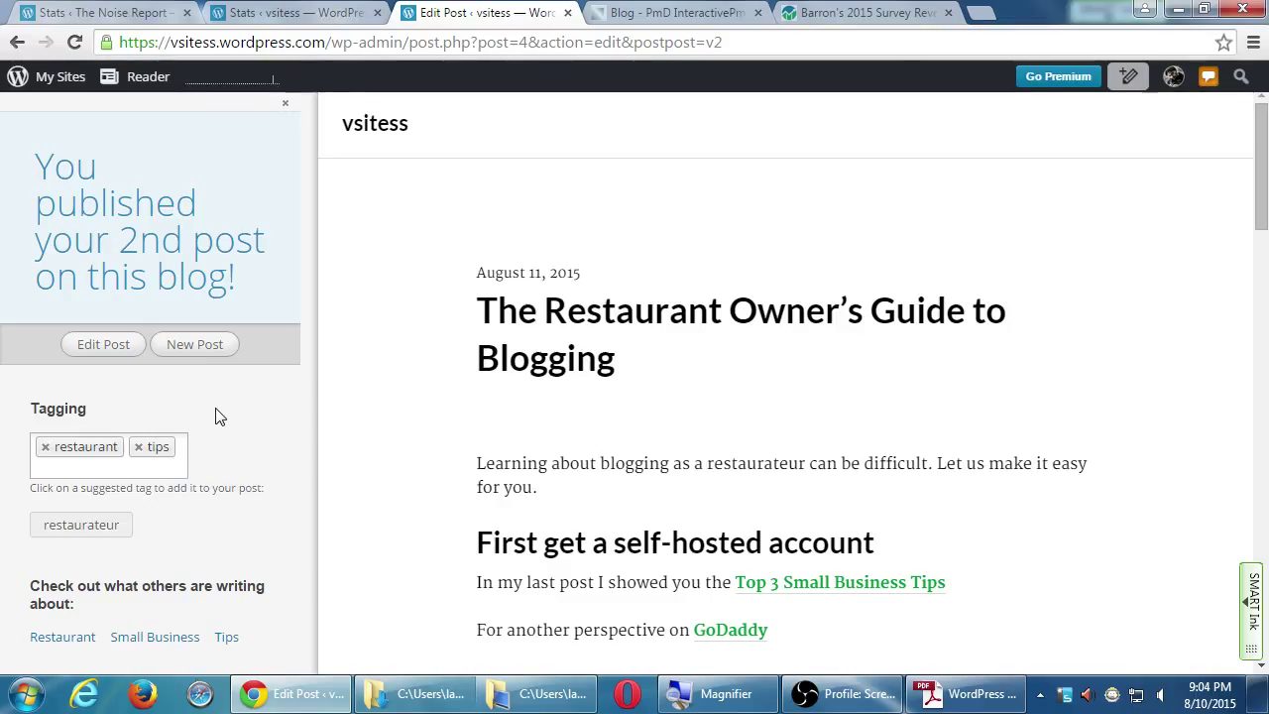
pyautogui.click(285, 105)
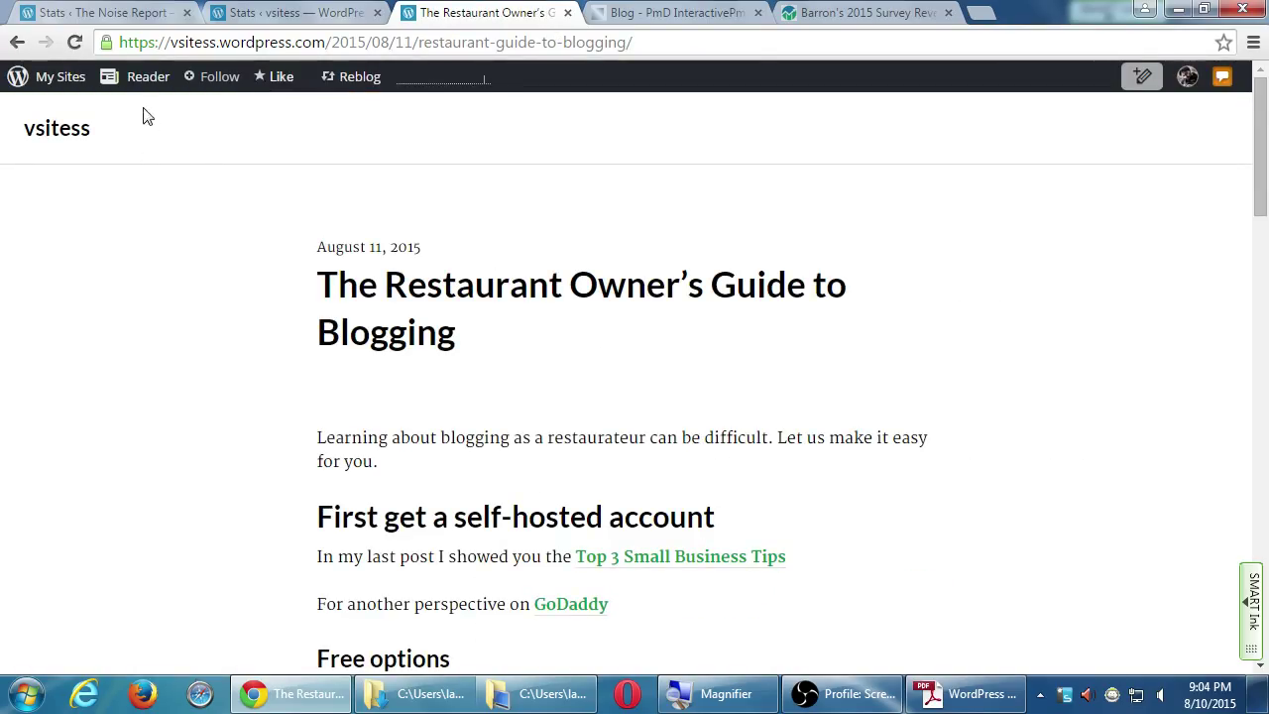
pyautogui.click(52, 80)
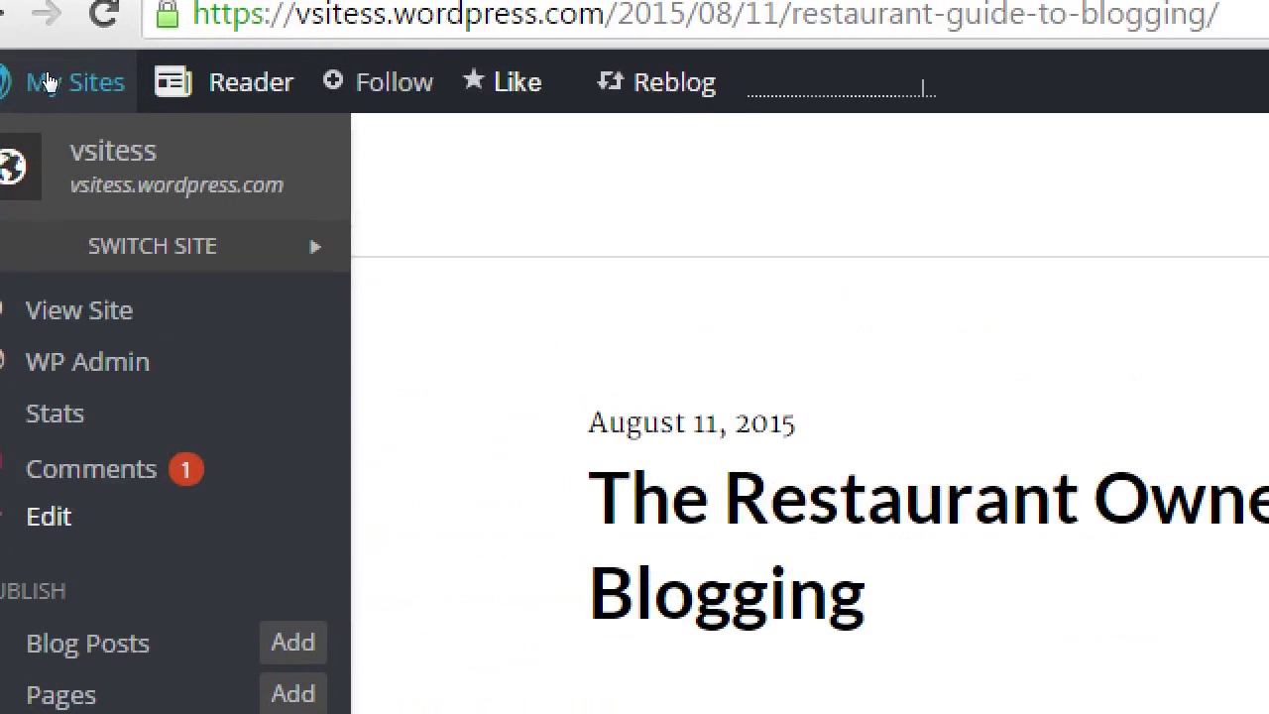
pyautogui.click(50, 81)
pyautogui.click(12, 77)
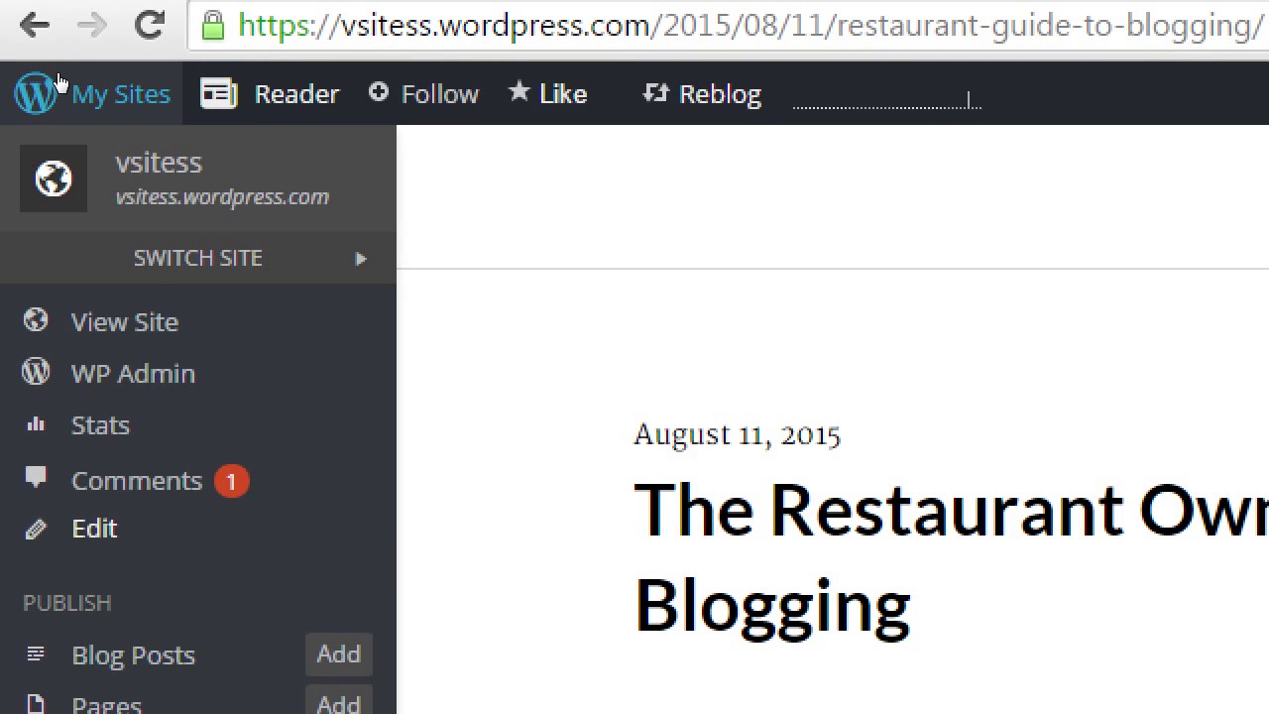
pyautogui.click(95, 228)
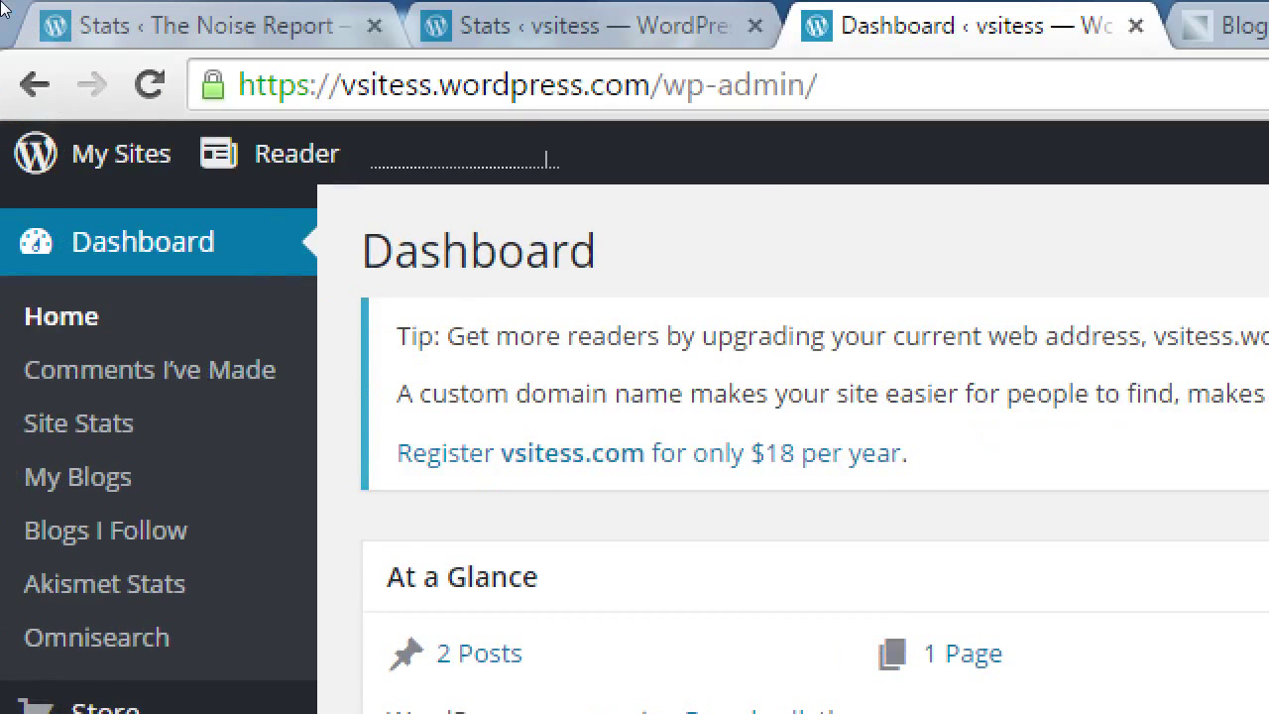
# - Highlight the vsitess.wordpress.com part of the dashboard's web address to examine the domain
pyautogui.hotkey('ctrl', 'a')
pyautogui.click(321, 79)
pyautogui.press('Left')
pyautogui.press('Left')
pyautogui.press('Left')
pyautogui.press('Left')
pyautogui.press('Left')
pyautogui.press('Left')
pyautogui.press('Left')
pyautogui.press('Left')
pyautogui.press('Left')
pyautogui.press('Left')
pyautogui.press('Left')
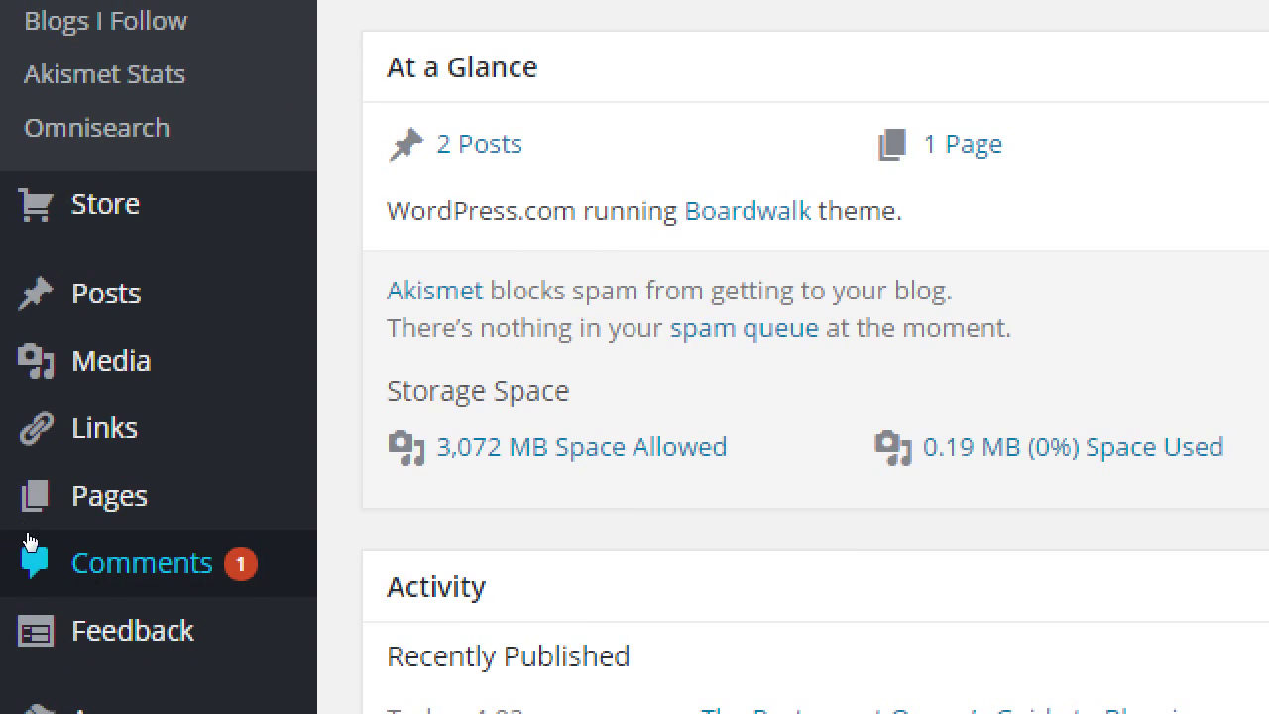
pyautogui.moveTo(37, 516)
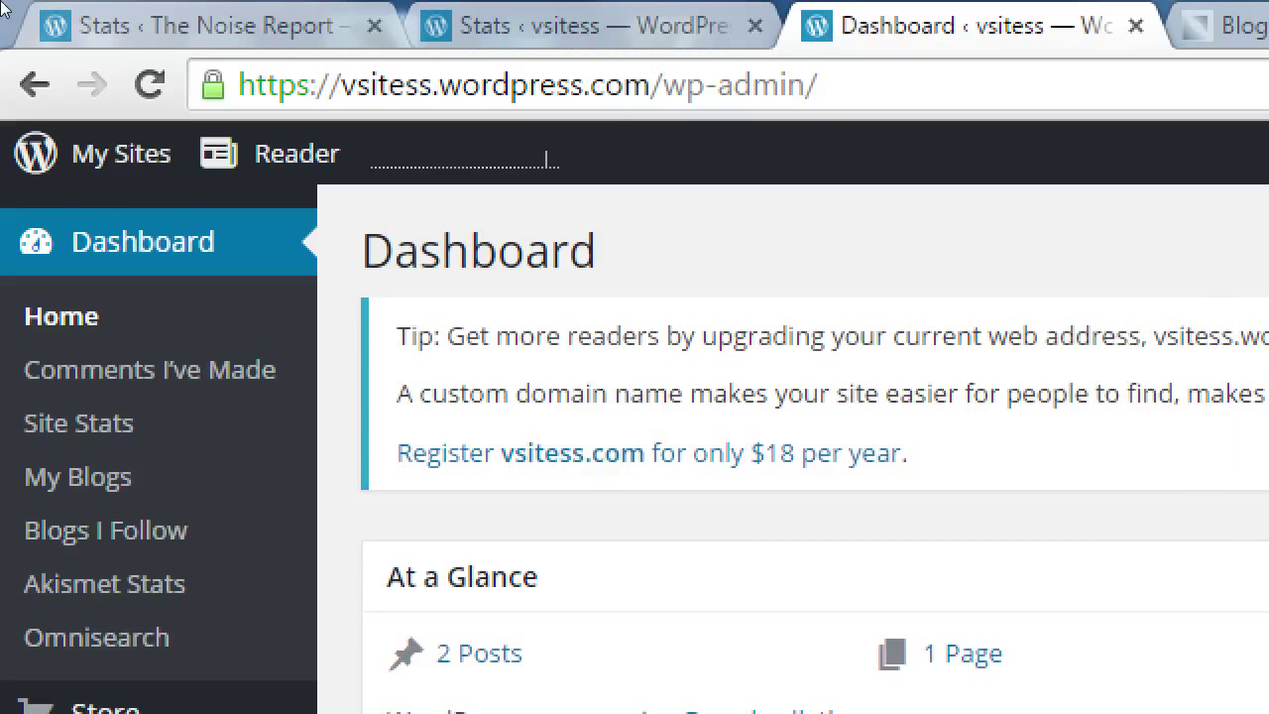
pyautogui.moveTo(649, 85); pyautogui.dragTo(418, 85)
pyautogui.moveTo(206, 49); pyautogui.dragTo(176, 52)
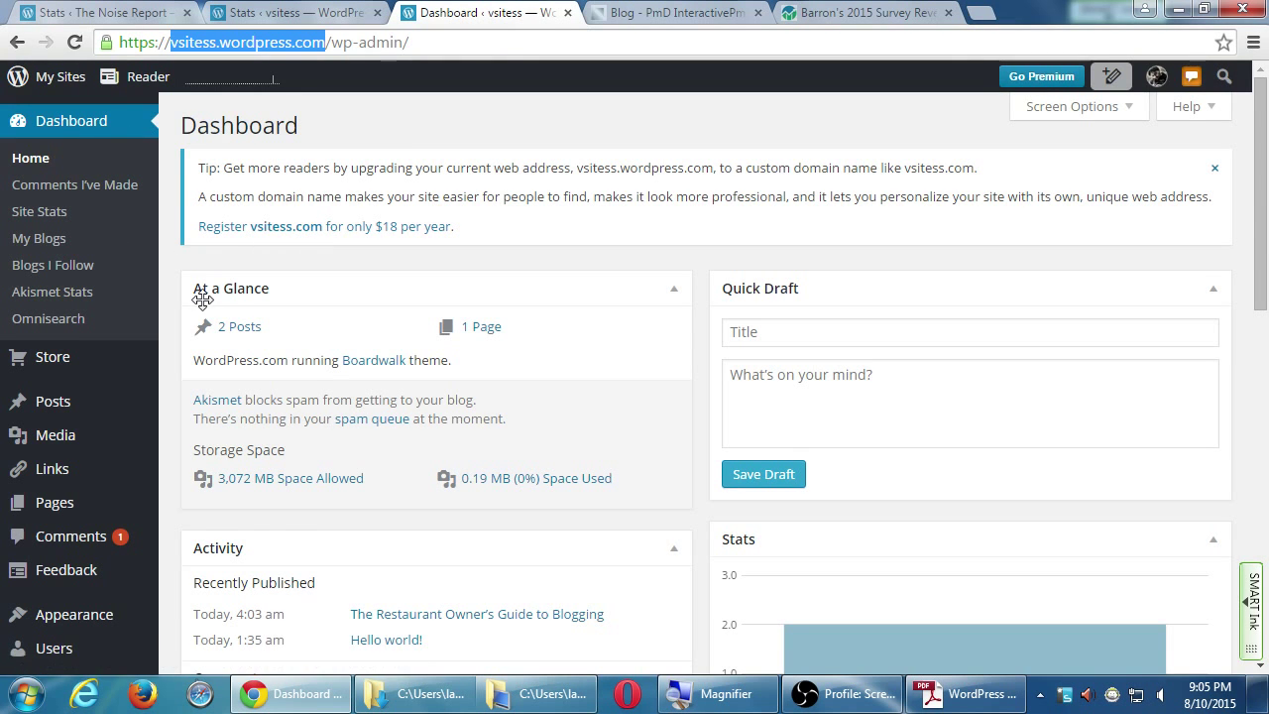
# - Look over the dashboard's At a Glance, Quick Draft, Activity and Stats sections
pyautogui.scroll(-2, 203, 302)
pyautogui.press('super+plus')
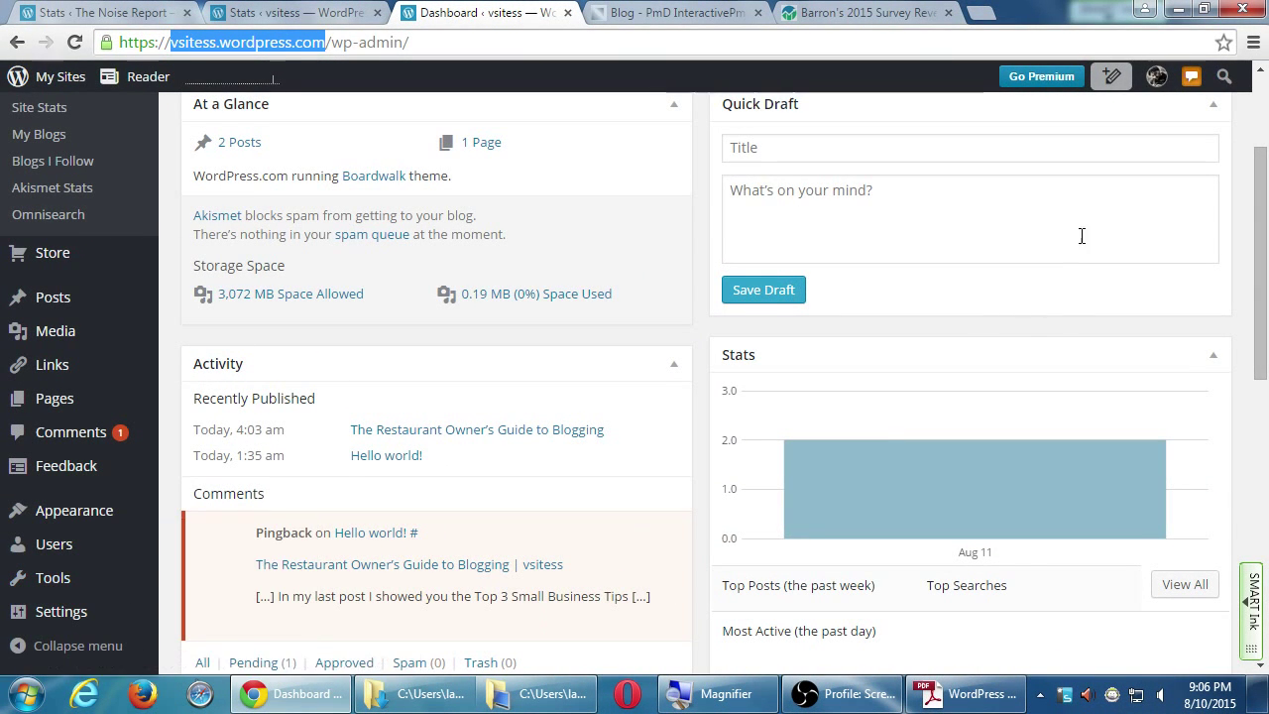
pyautogui.scroll(2, 991, 189)
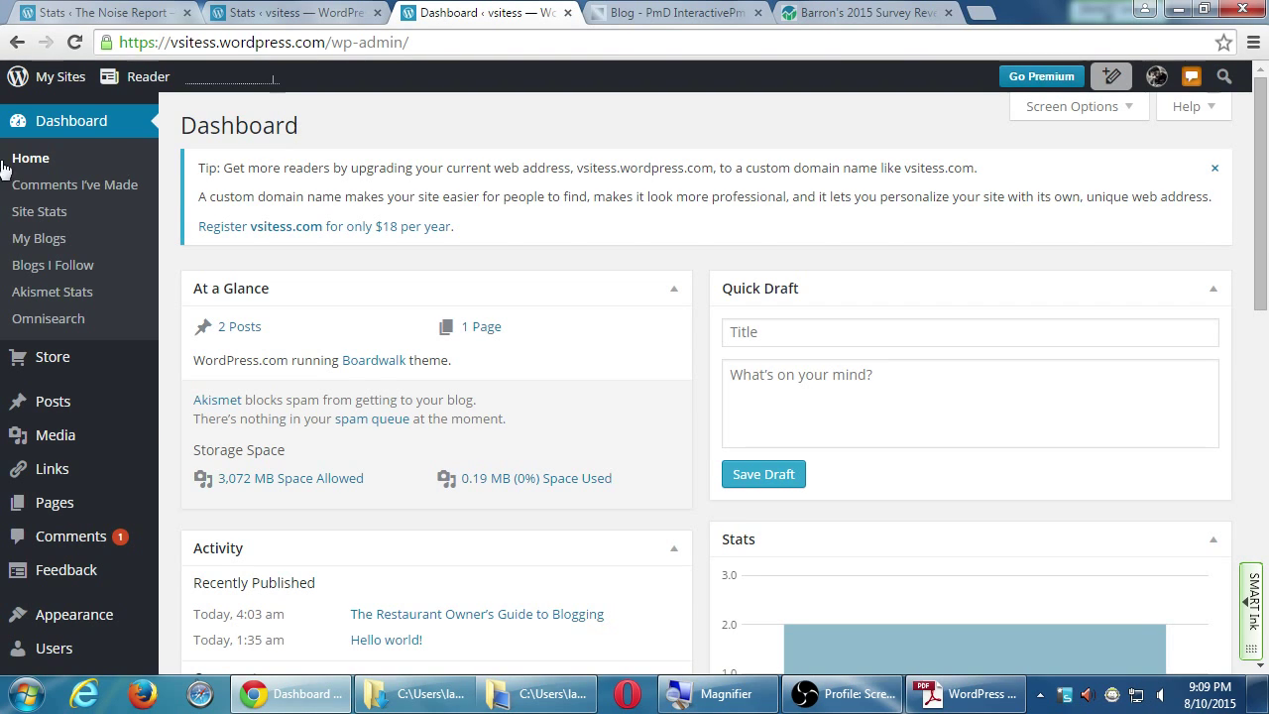
# - Open youtube.com in a new browser tab and search it for how to blog
pyautogui.click(976, 16)
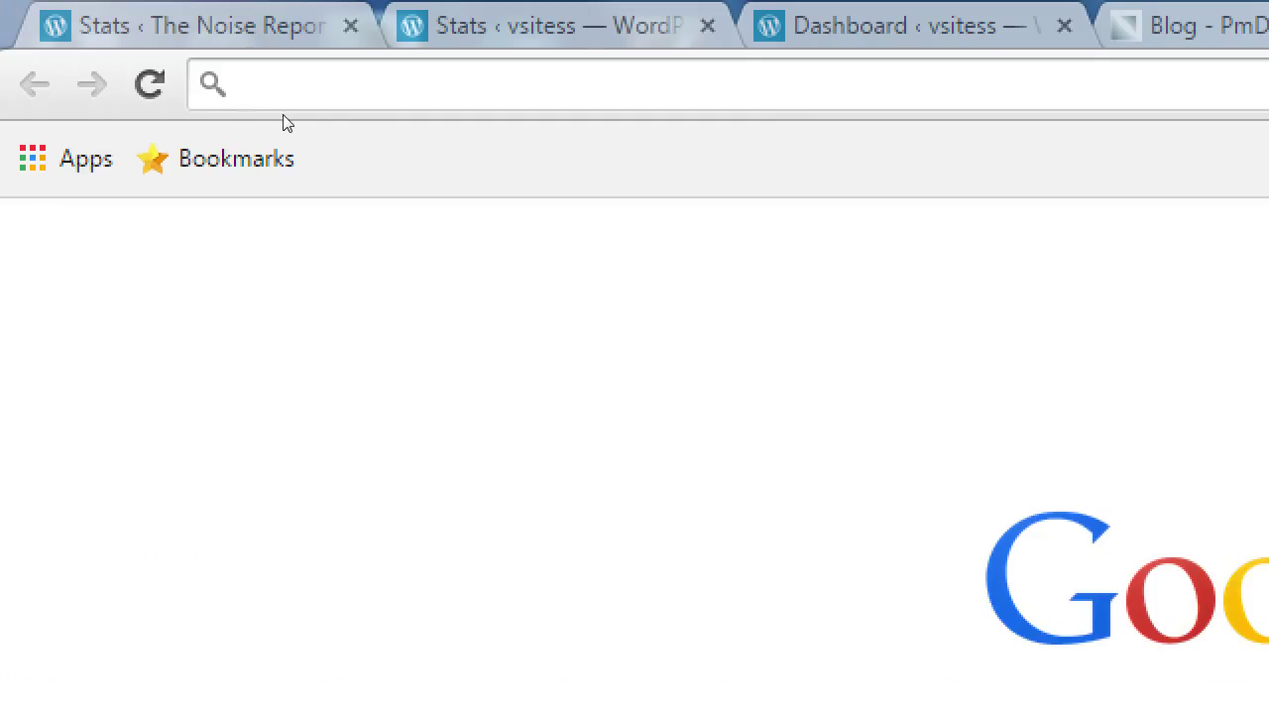
pyautogui.write('youtube.com')
pyautogui.press('Return')
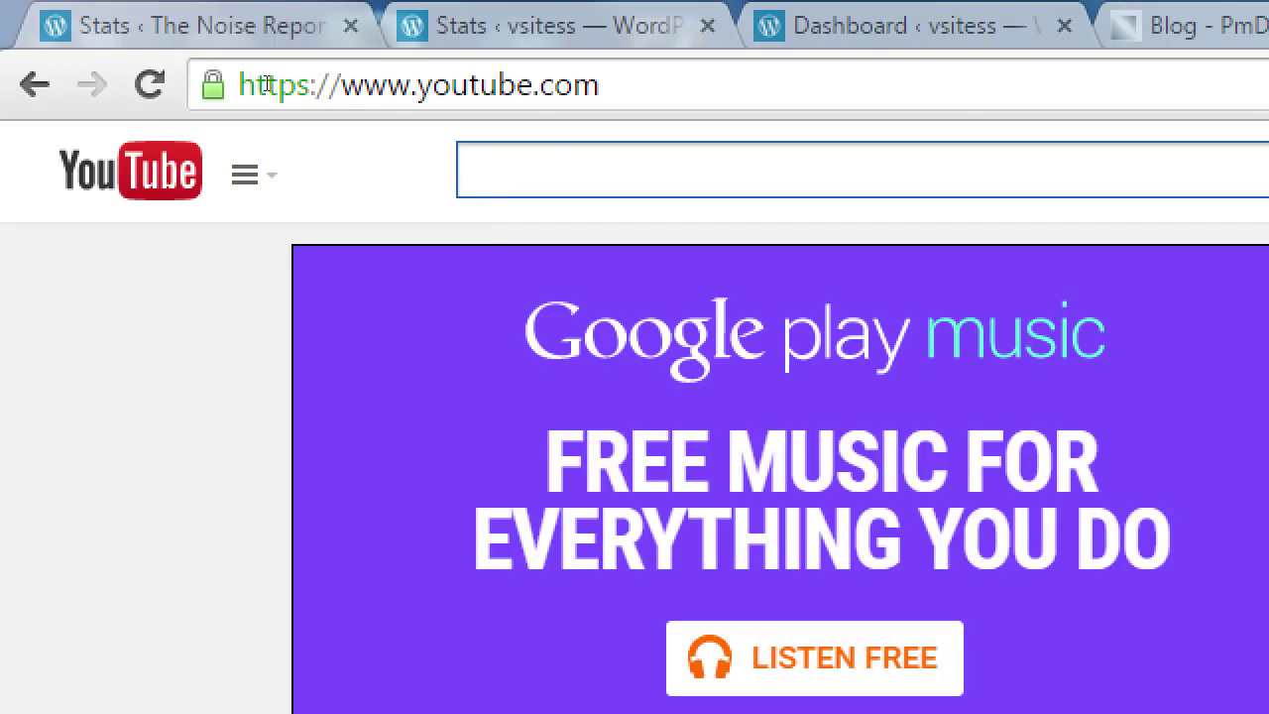
pyautogui.write('how to blog')
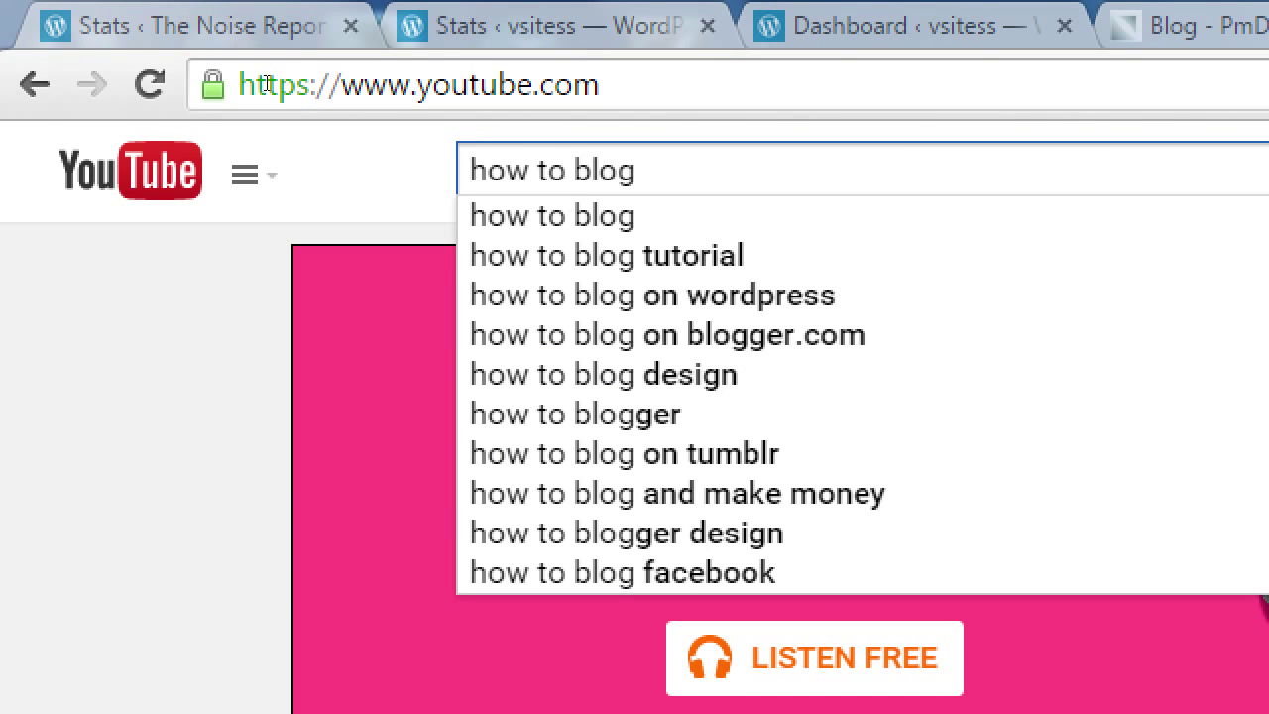
pyautogui.press('Down')
pyautogui.press('Down')
pyautogui.press('Down')
pyautogui.press('Up')
pyautogui.press('Up')
pyautogui.press('Return')
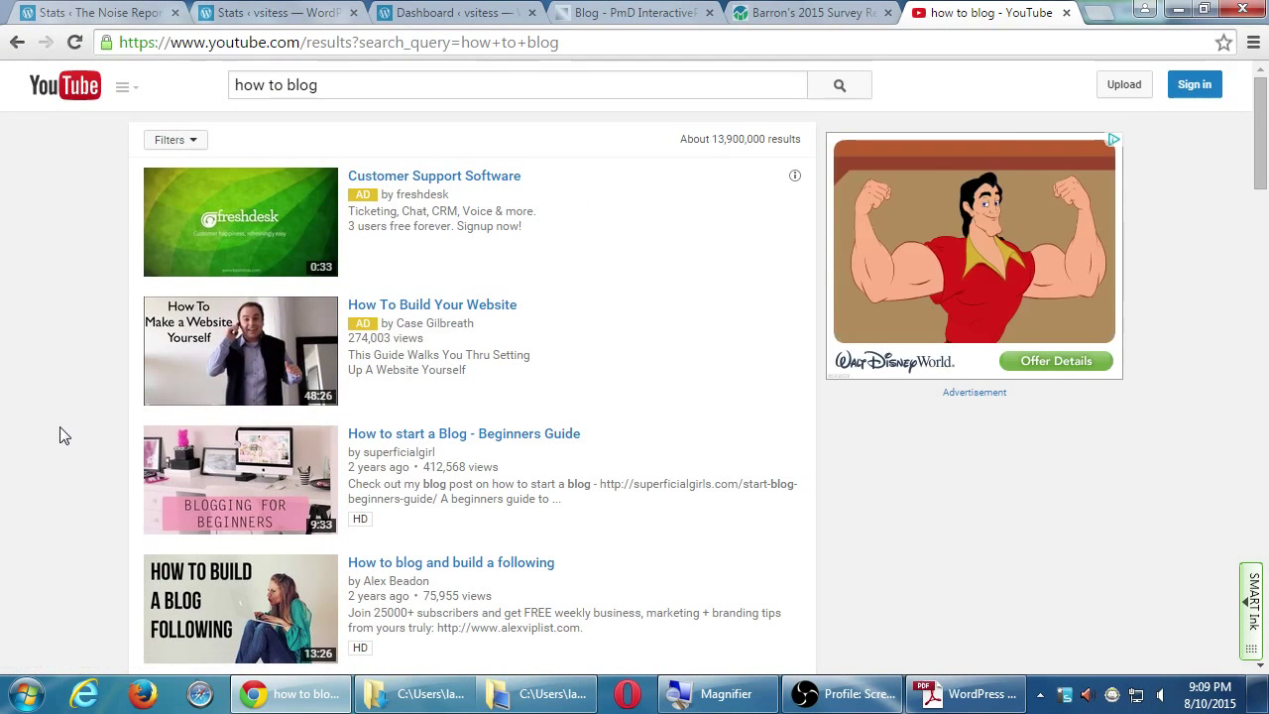
# - Open the How to start a Blog - Beginners Guide video paused, and copy its share link
pyautogui.scroll(-1, 57, 434)
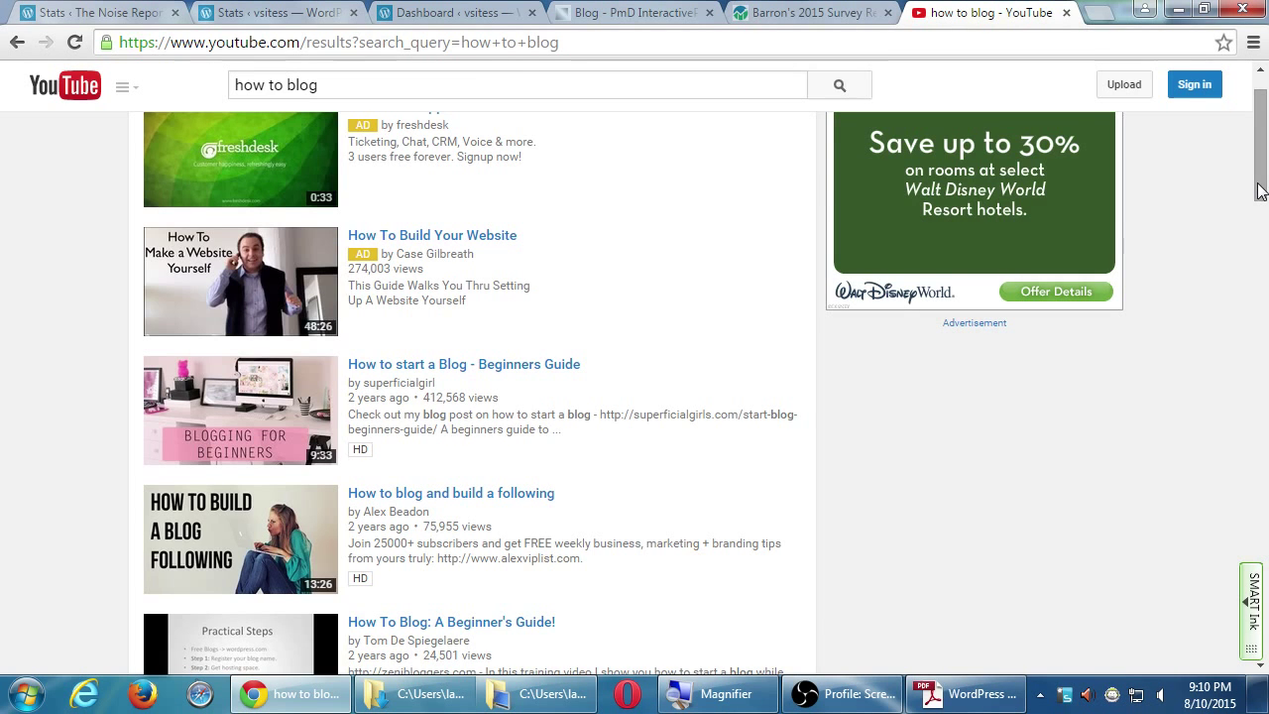
pyautogui.click(567, 366)
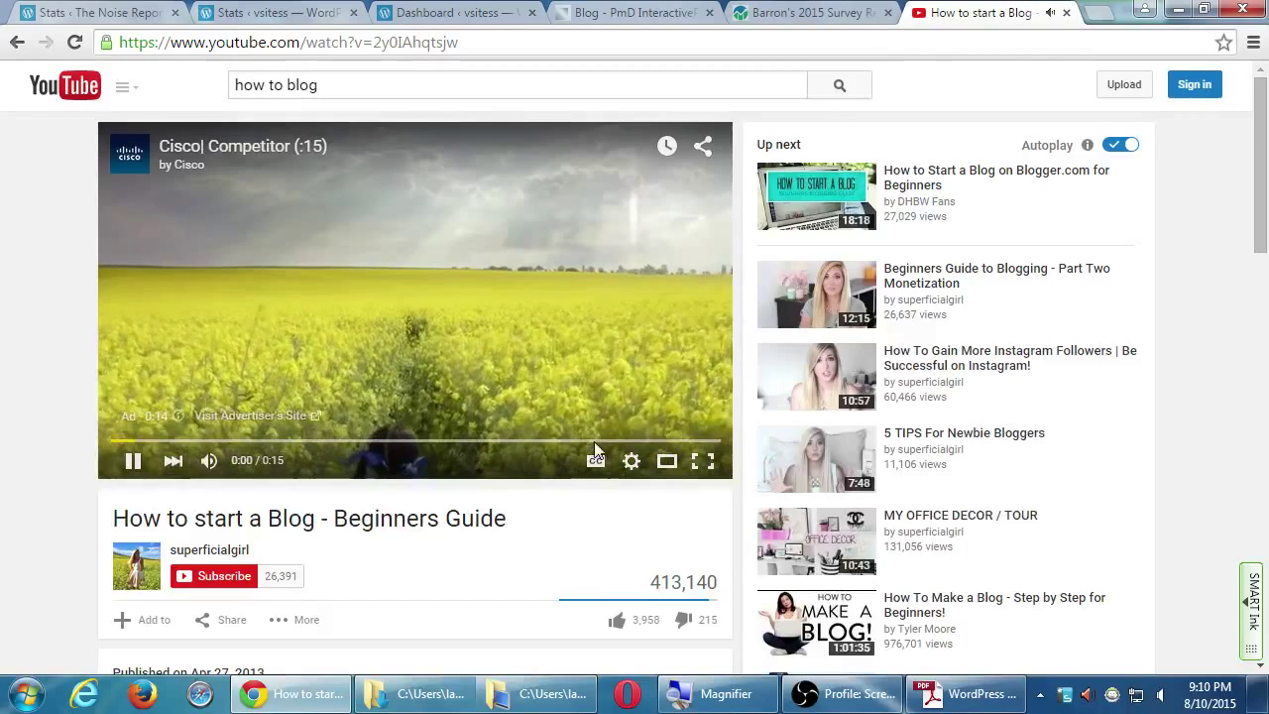
pyautogui.click(133, 460)
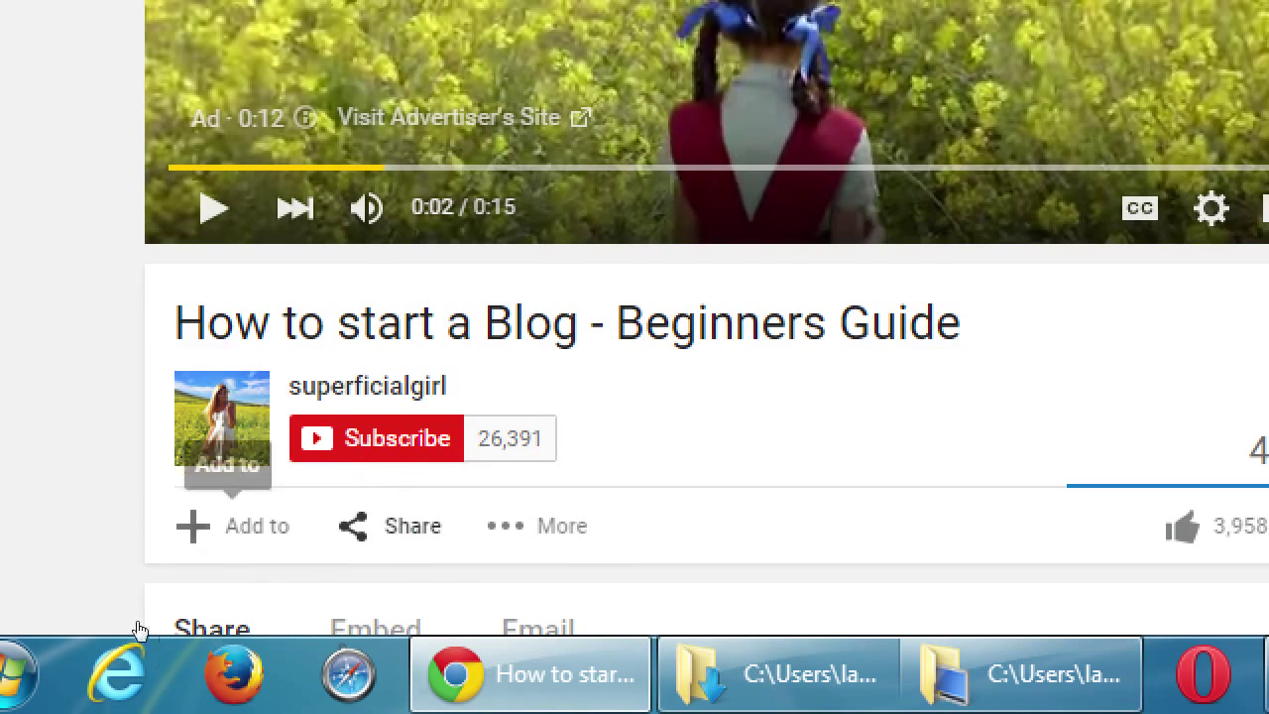
pyautogui.scroll(-3, 106, 605)
pyautogui.scroll(-1, 109, 612)
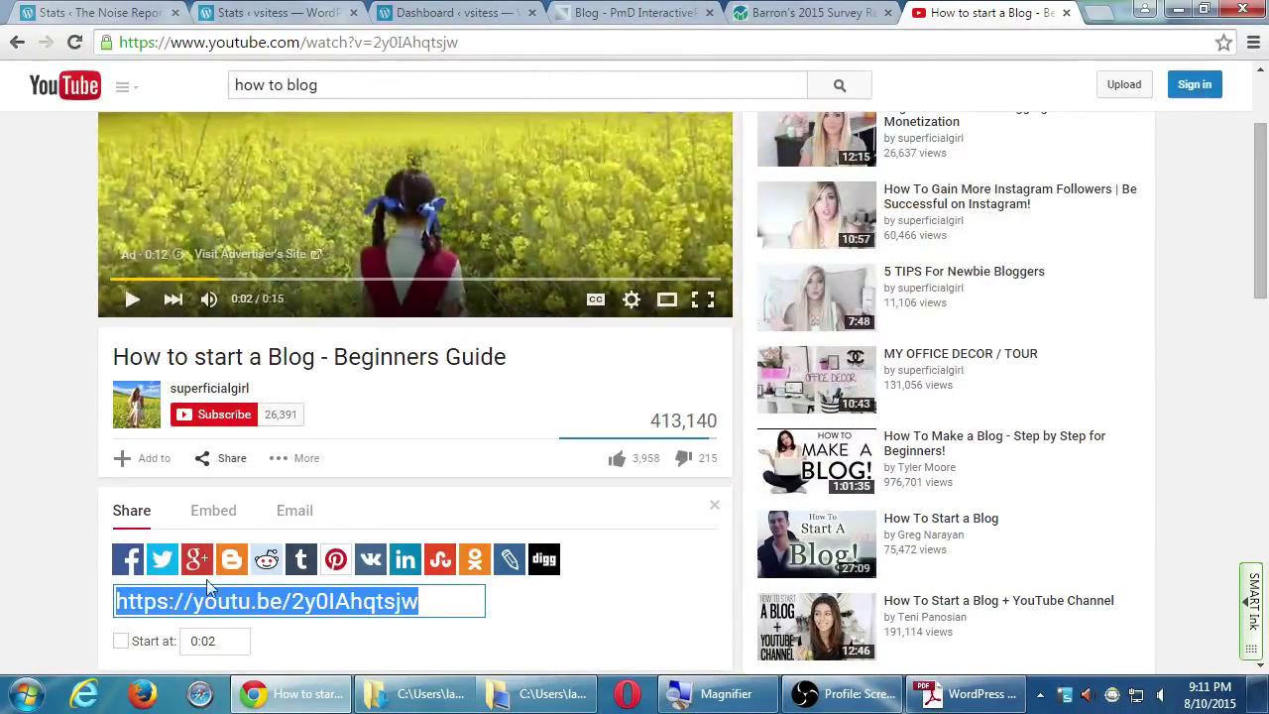
# - Return to the vsitess dashboard and start a new post titled New video
pyautogui.click(253, 12)
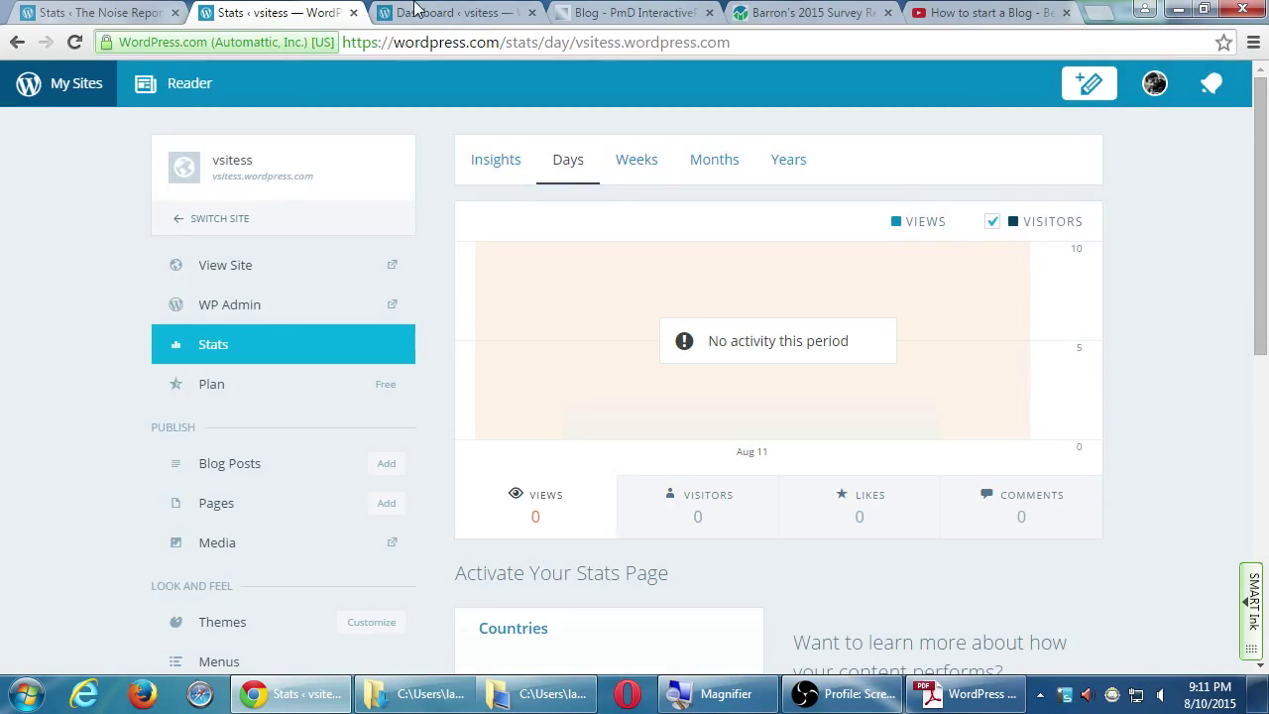
pyautogui.click(451, 12)
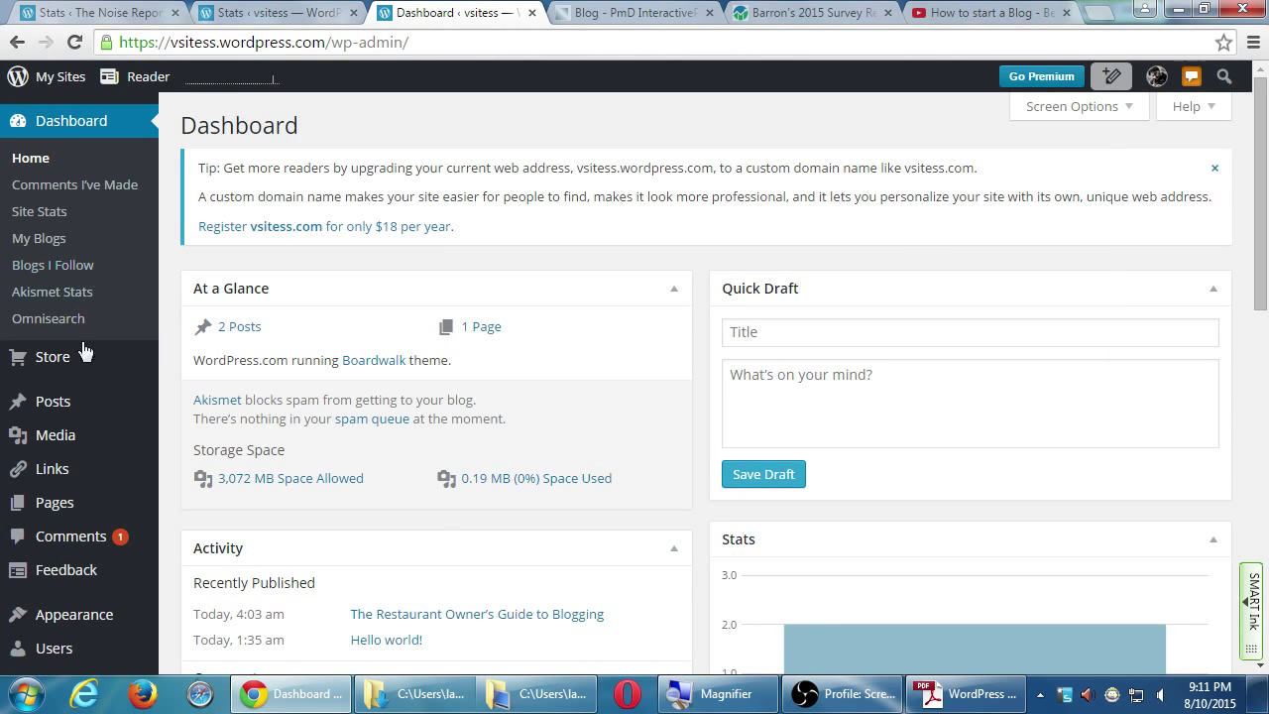
pyautogui.moveTo(74, 441)
pyautogui.moveTo(66, 403)
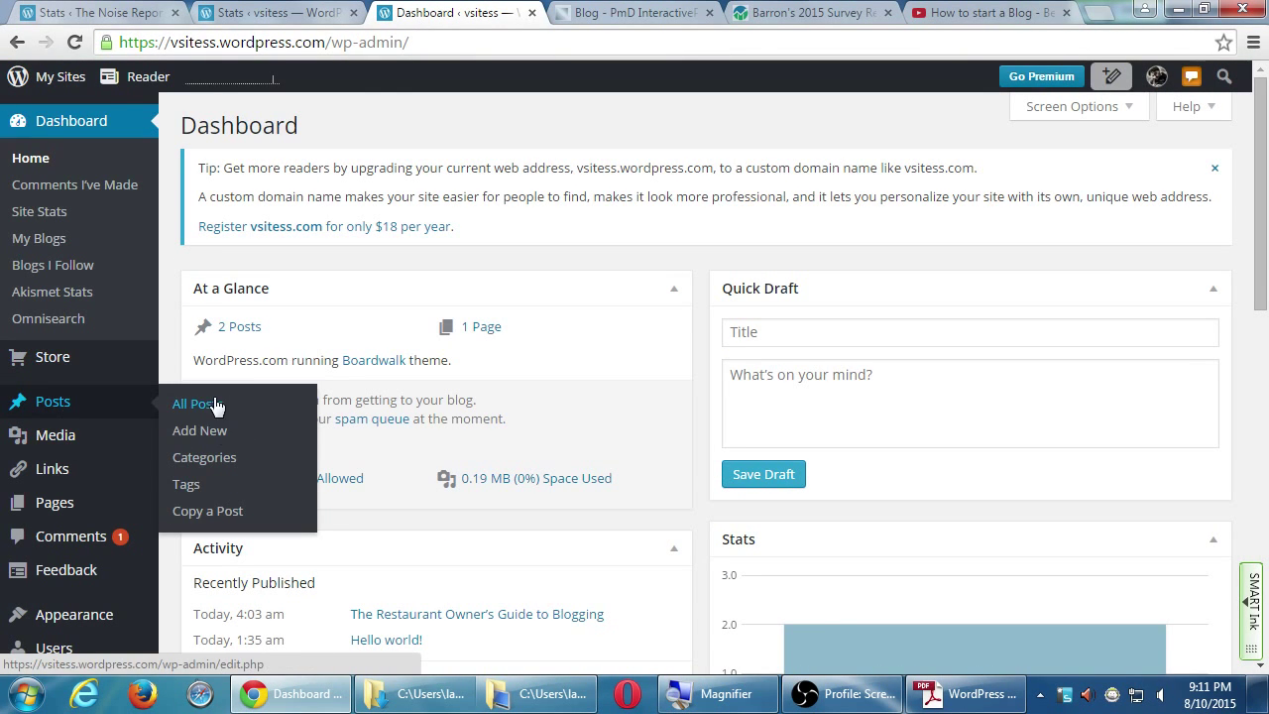
pyautogui.click(224, 430)
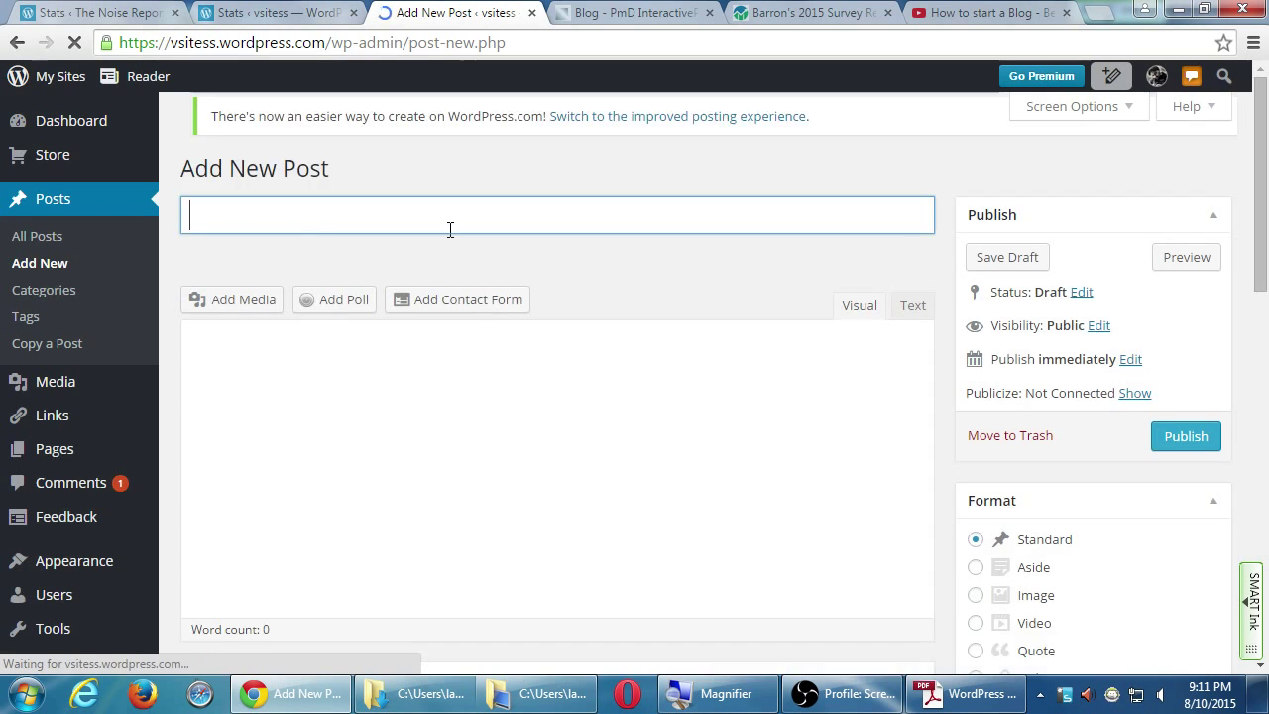
pyautogui.write('New videos')
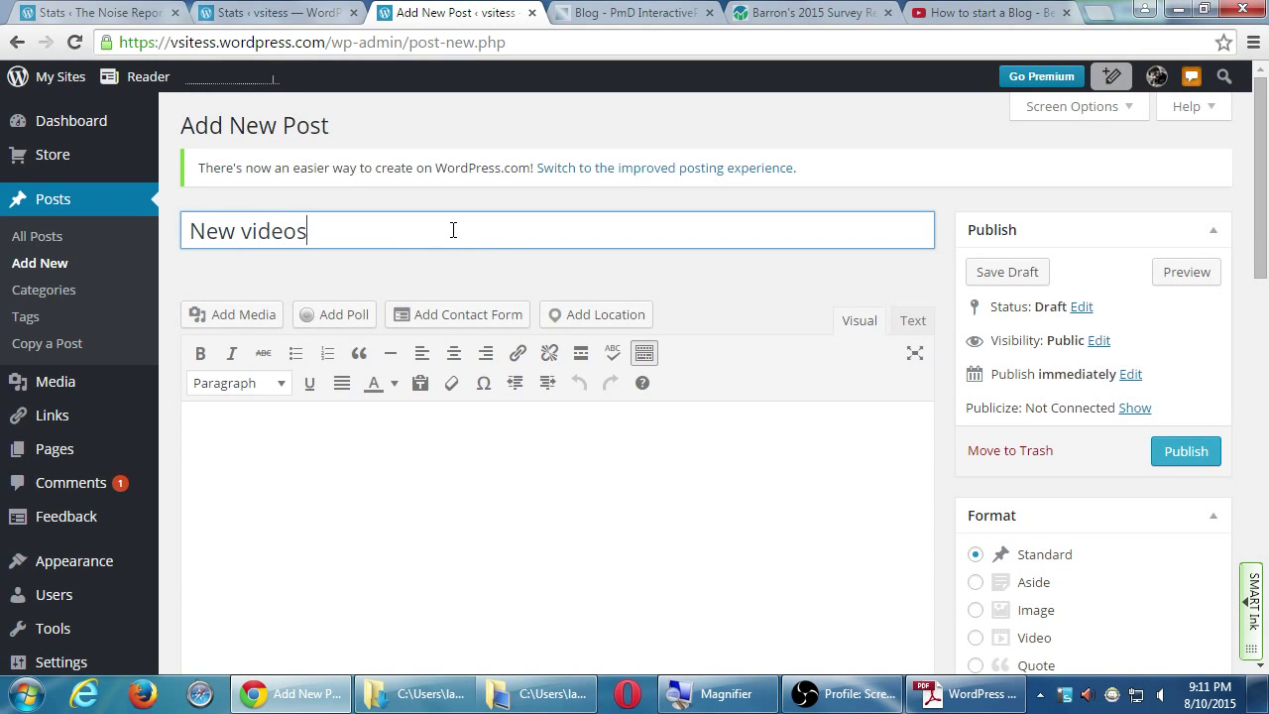
pyautogui.press('BackSpace')
pyautogui.click(460, 466)
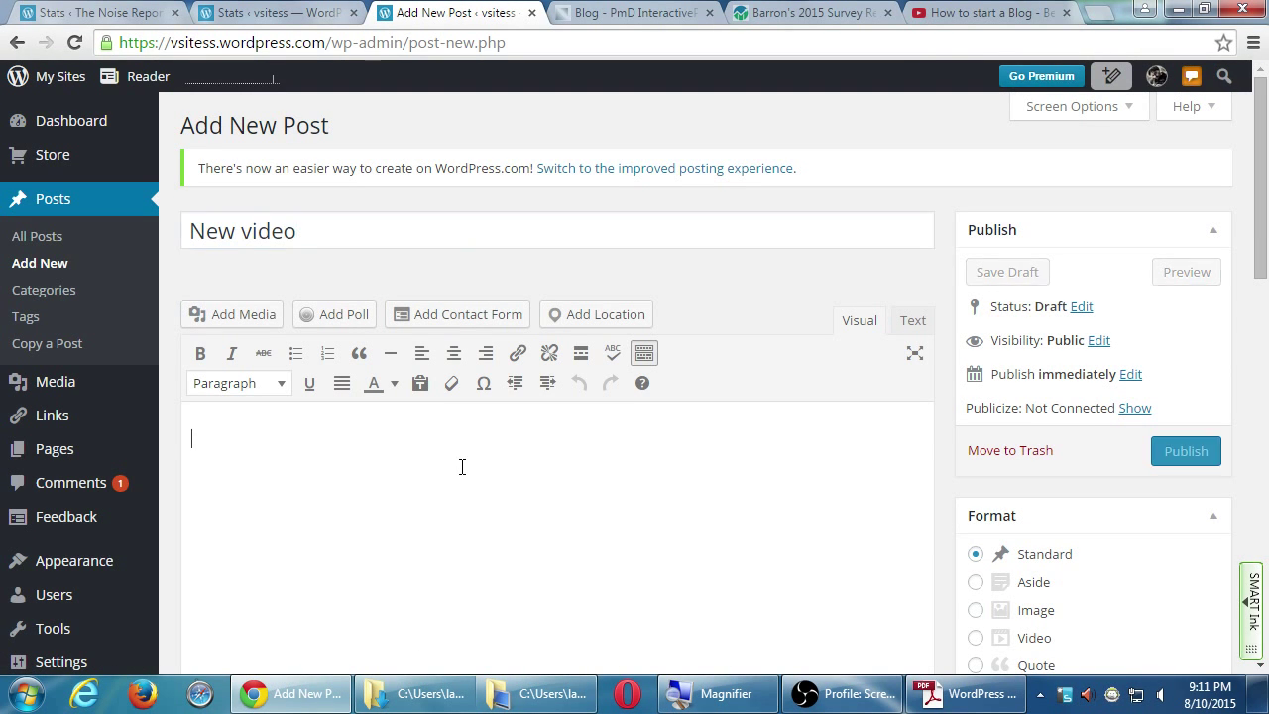
pyautogui.write('https://youtu.be/2yoIAhqtsjw')
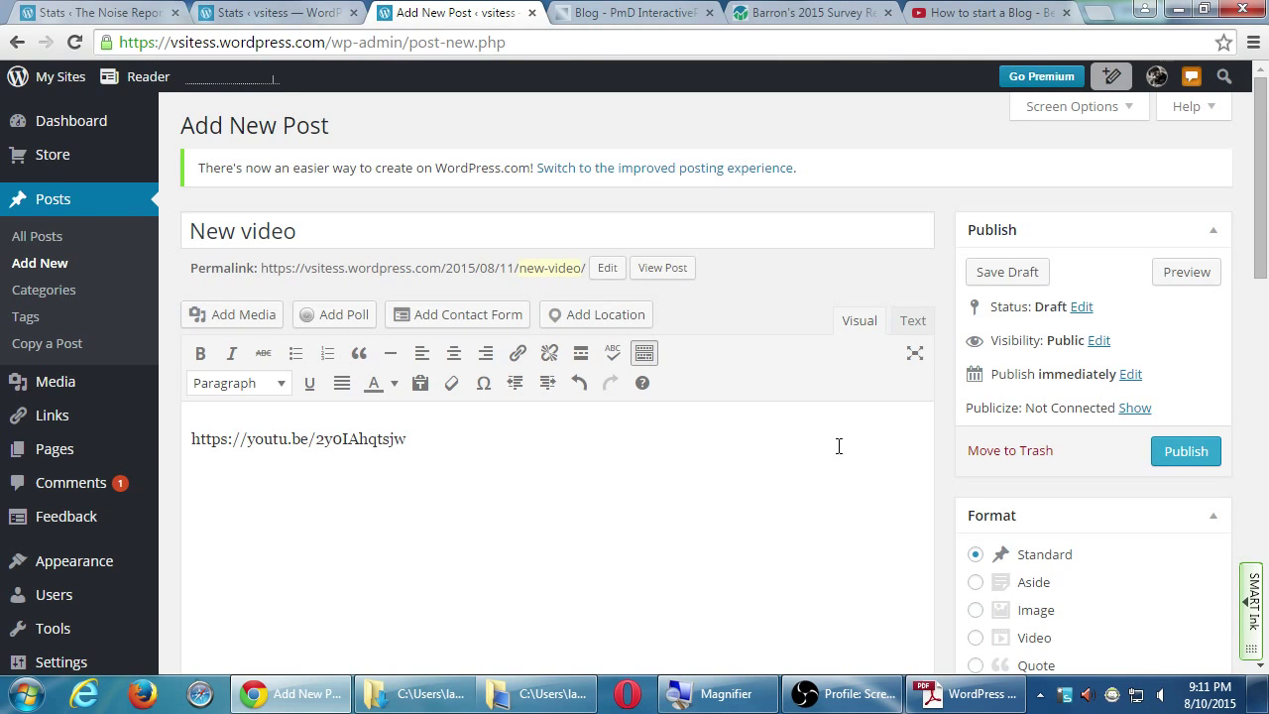
pyautogui.scroll(-1, 942, 445)
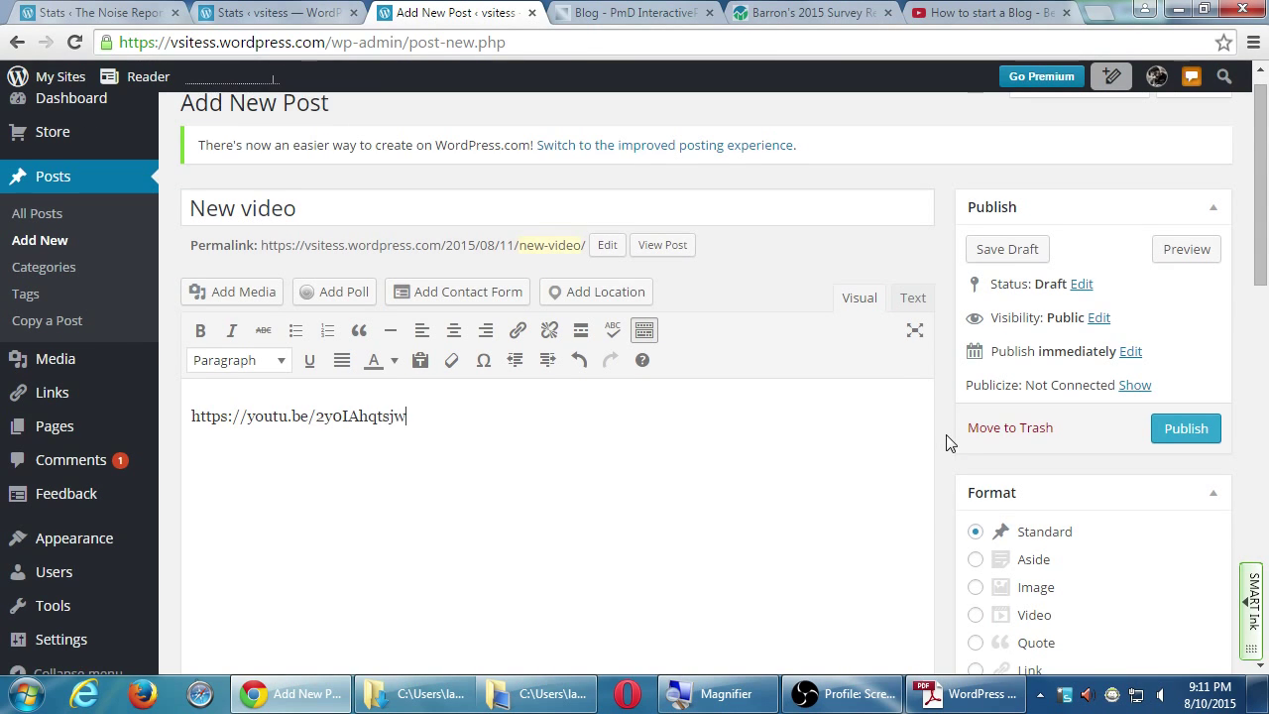
pyautogui.scroll(-2, 947, 443)
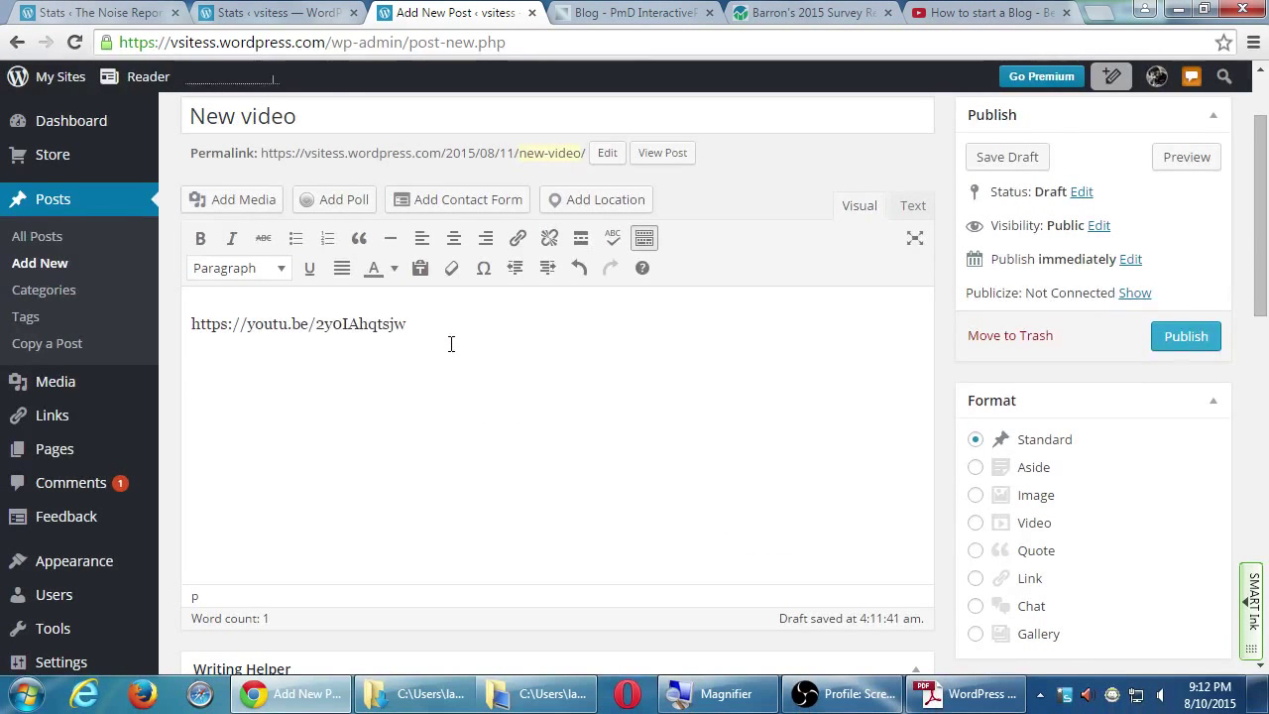
pyautogui.click(1187, 339)
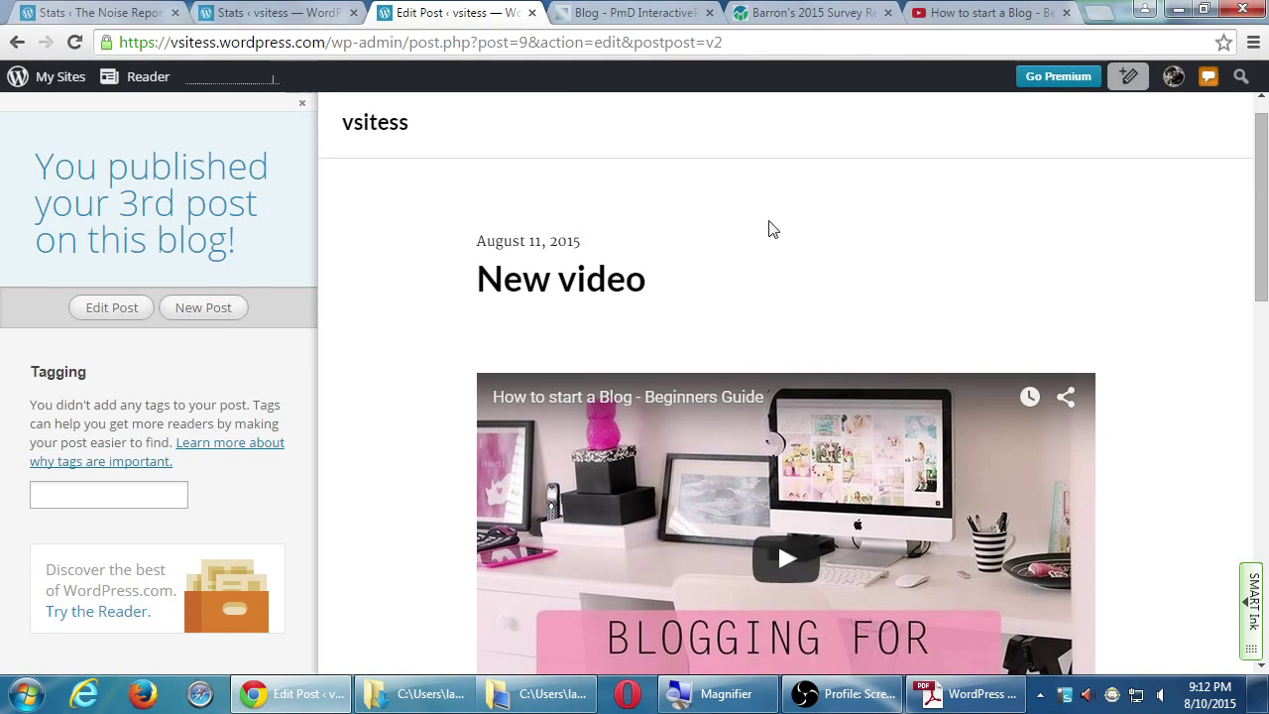
# - Play the embedded video in the published New video post to check it, and pause it
pyautogui.scroll(-2, 1261, 228)
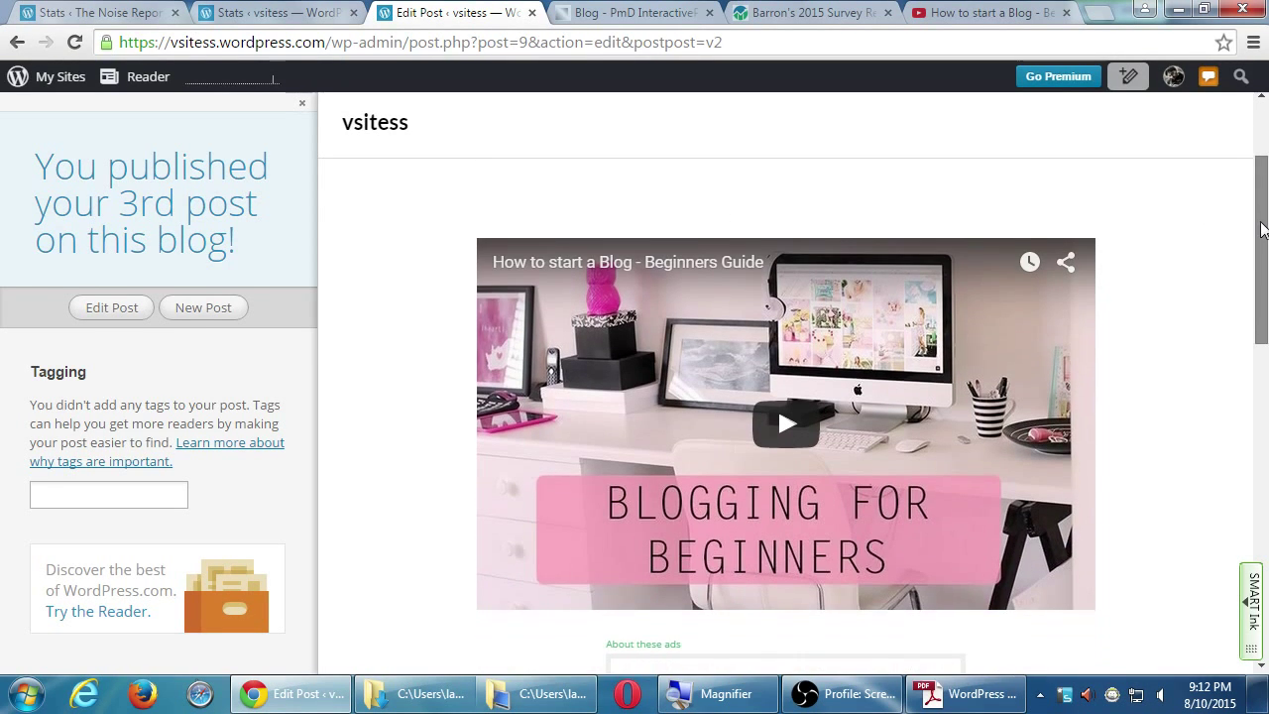
pyautogui.click(790, 422)
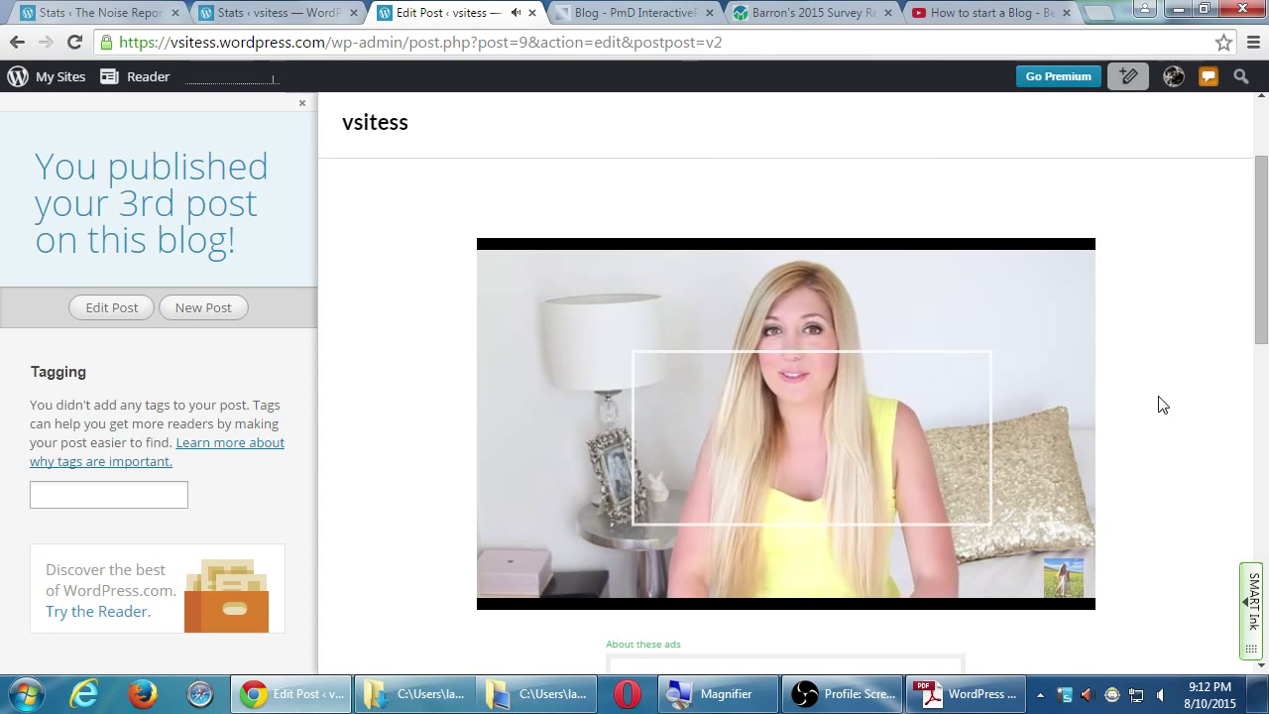
pyautogui.moveTo(914, 439)
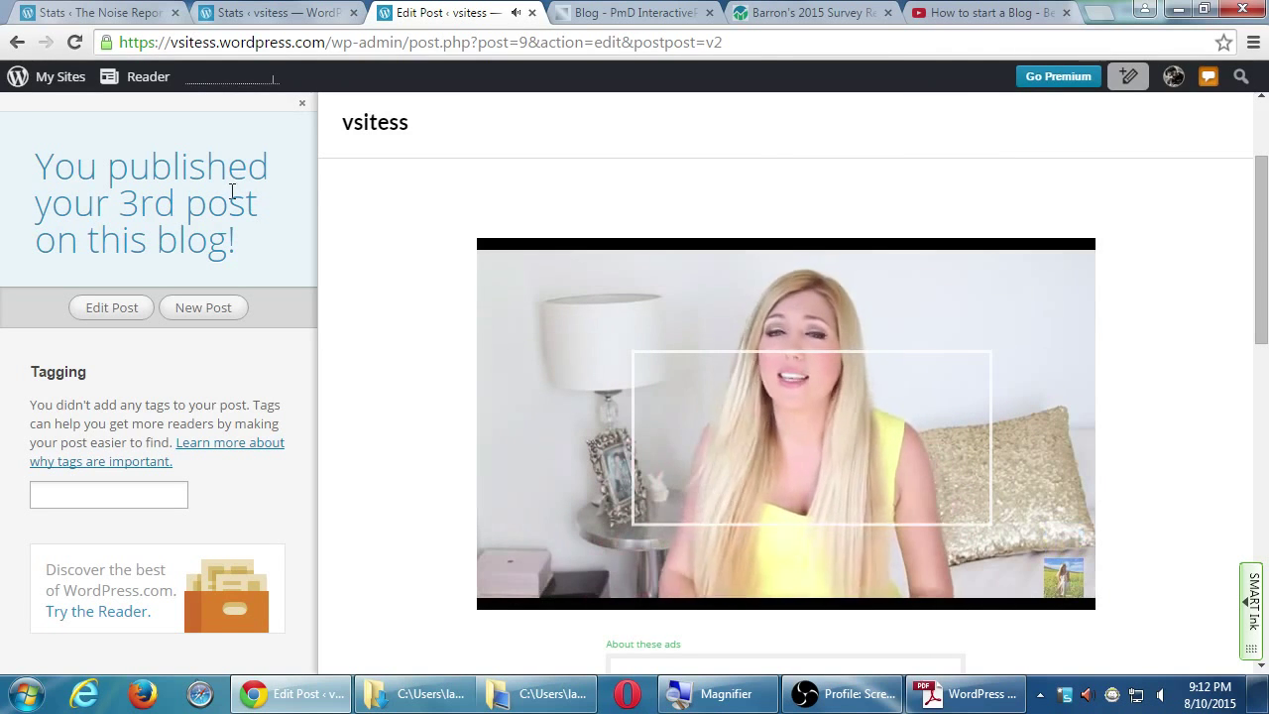
pyautogui.click(58, 77)
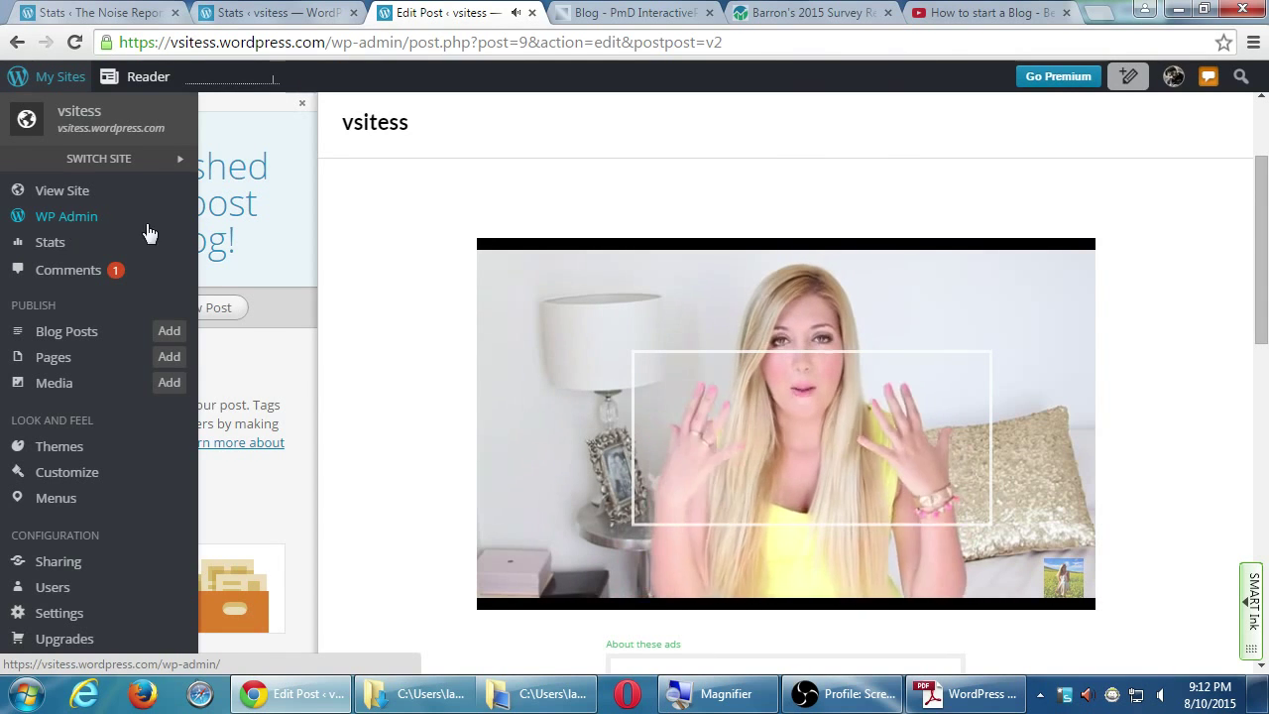
pyautogui.click(376, 186)
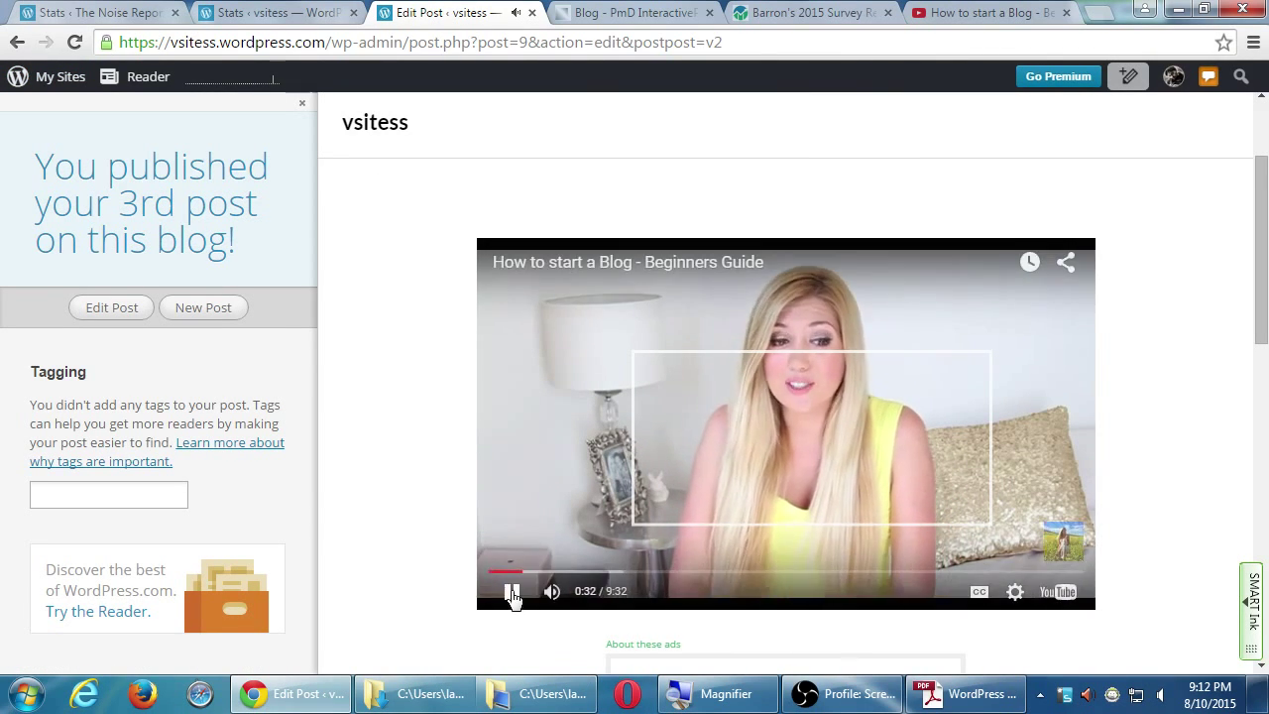
pyautogui.click(509, 592)
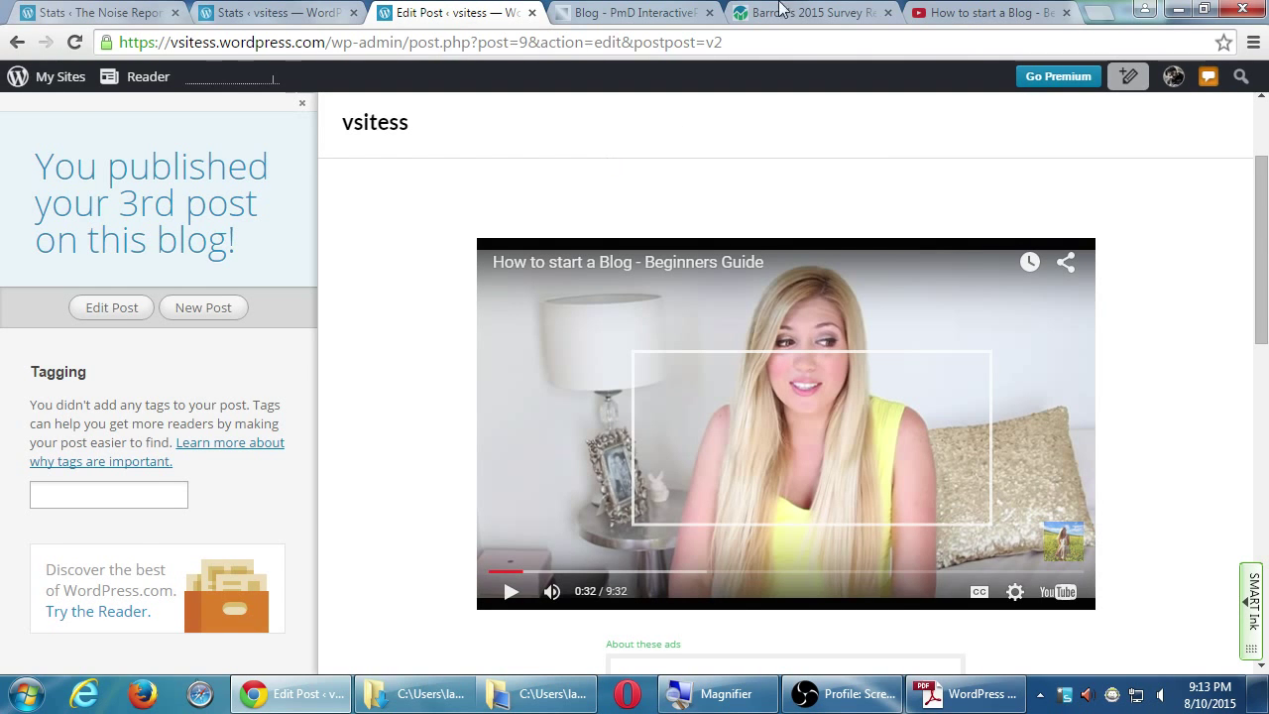
# - Return to the How to start a Blog - Beginners Guide video page and examine its view count and sharing options
pyautogui.click(981, 13)
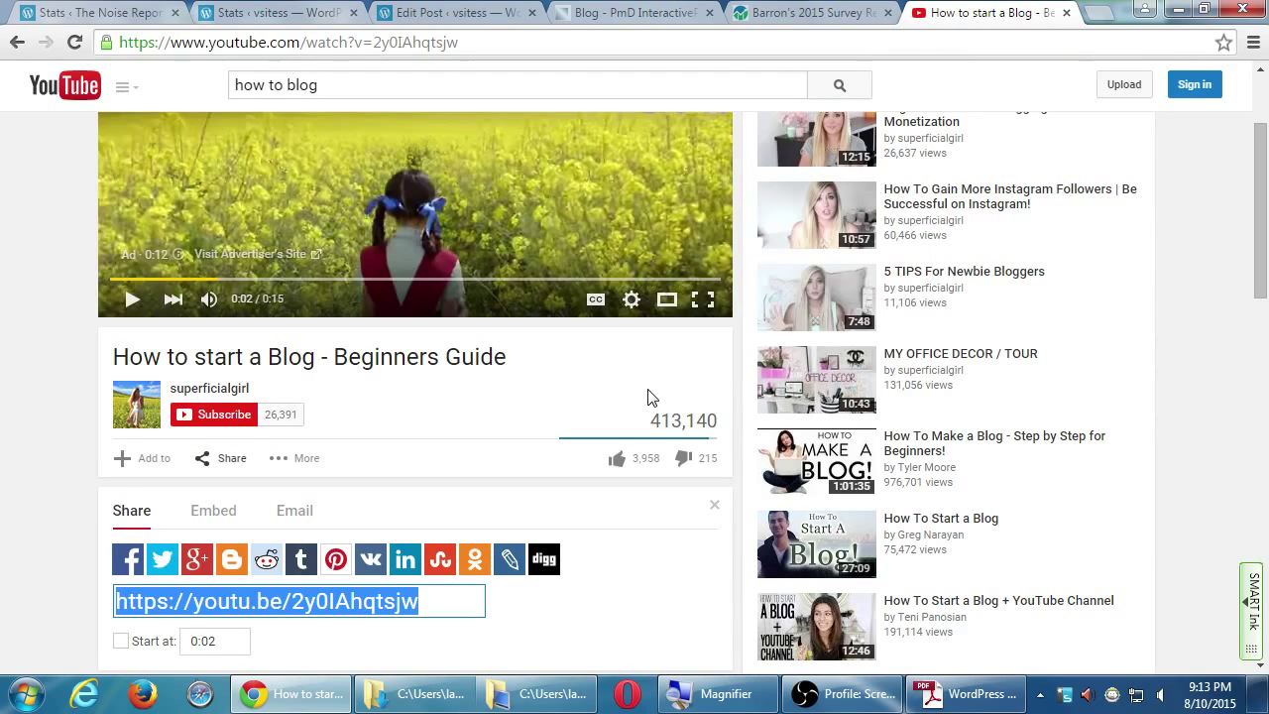
pyautogui.scroll(-1, 646, 398)
pyautogui.moveTo(650, 399); pyautogui.dragTo(717, 399)
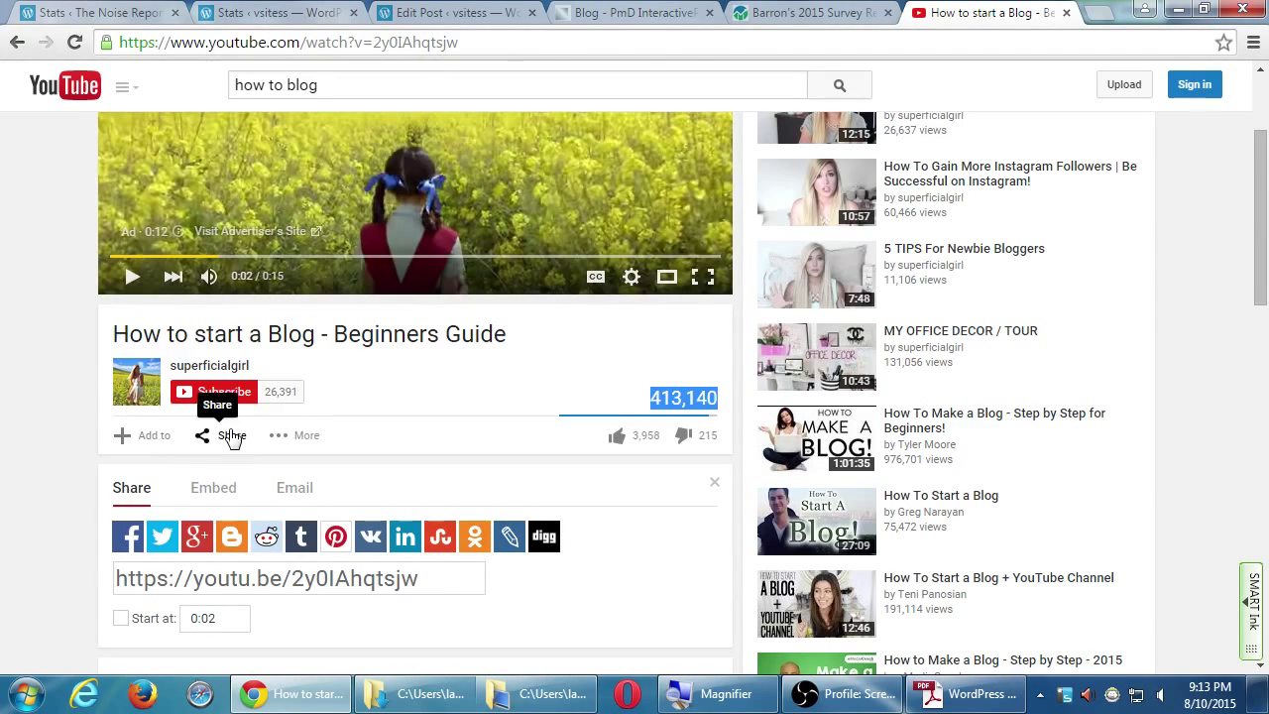
pyautogui.scroll(-1, 1158, 635)
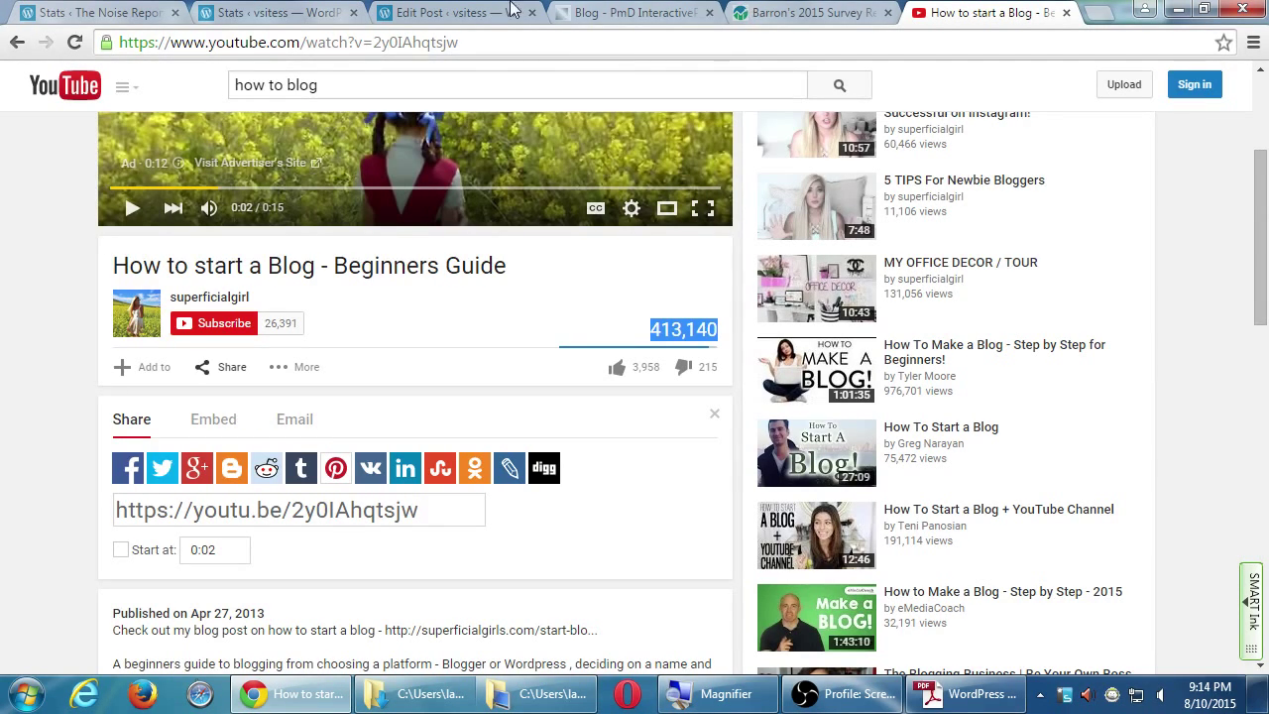
# - Glance at the PmD Interactive blog and the published post, and return to the vsitess stats page
pyautogui.click(601, 10)
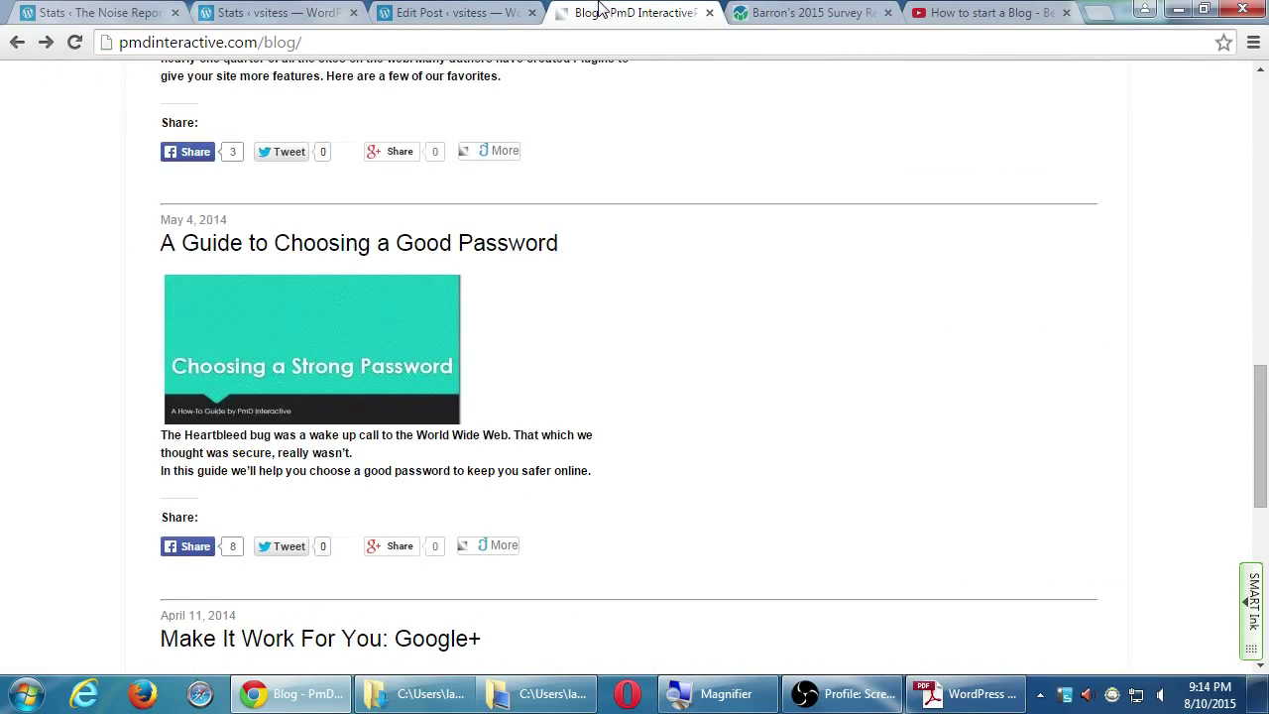
pyautogui.click(451, 14)
pyautogui.click(287, 11)
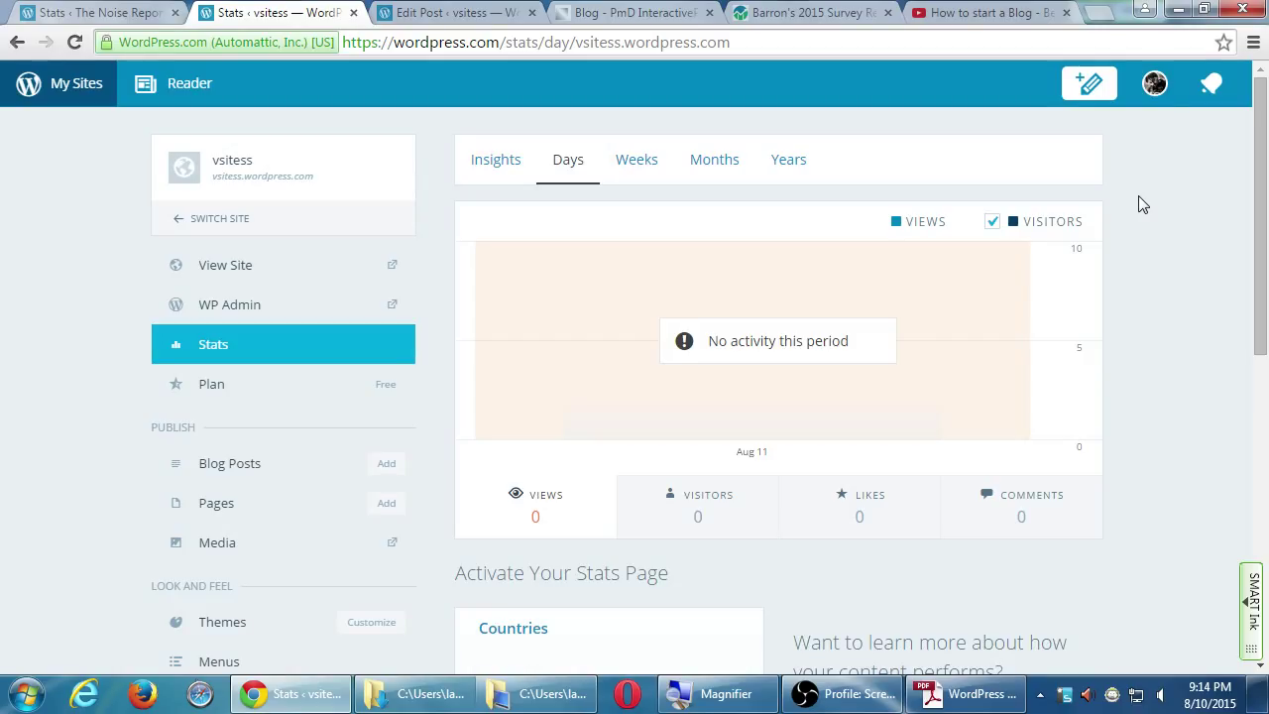
# - Switch to the WordPress Checklist in Adobe Reader and review its promoting, writing and planning tips back to the beginning
pyautogui.click(957, 694)
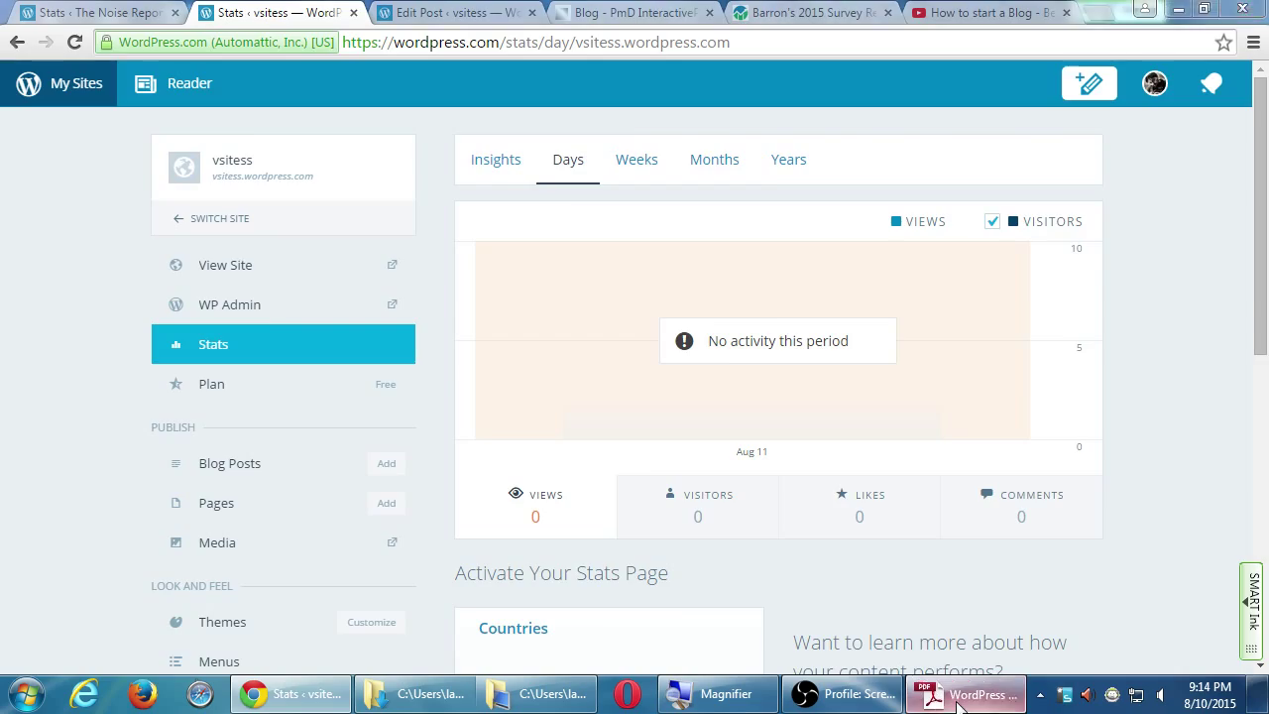
pyautogui.scroll(-5, 992, 425)
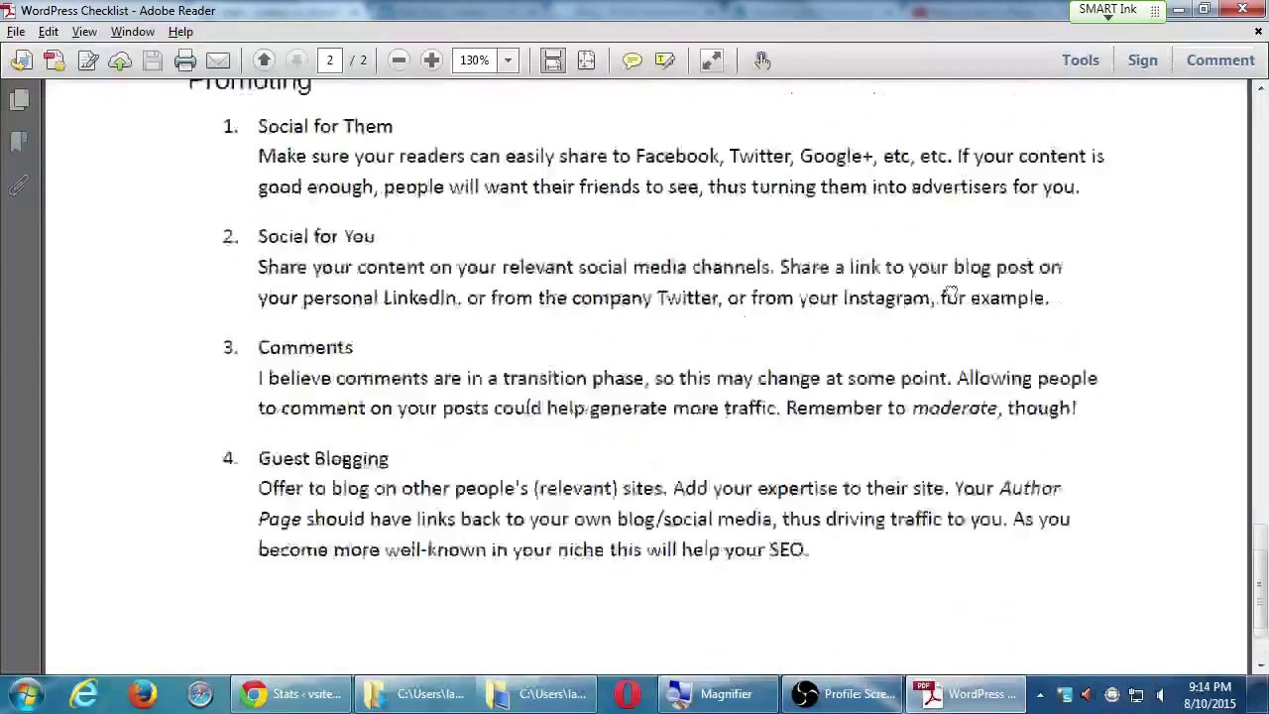
pyautogui.scroll(5, 986, 421)
pyautogui.scroll(20, 922, 292)
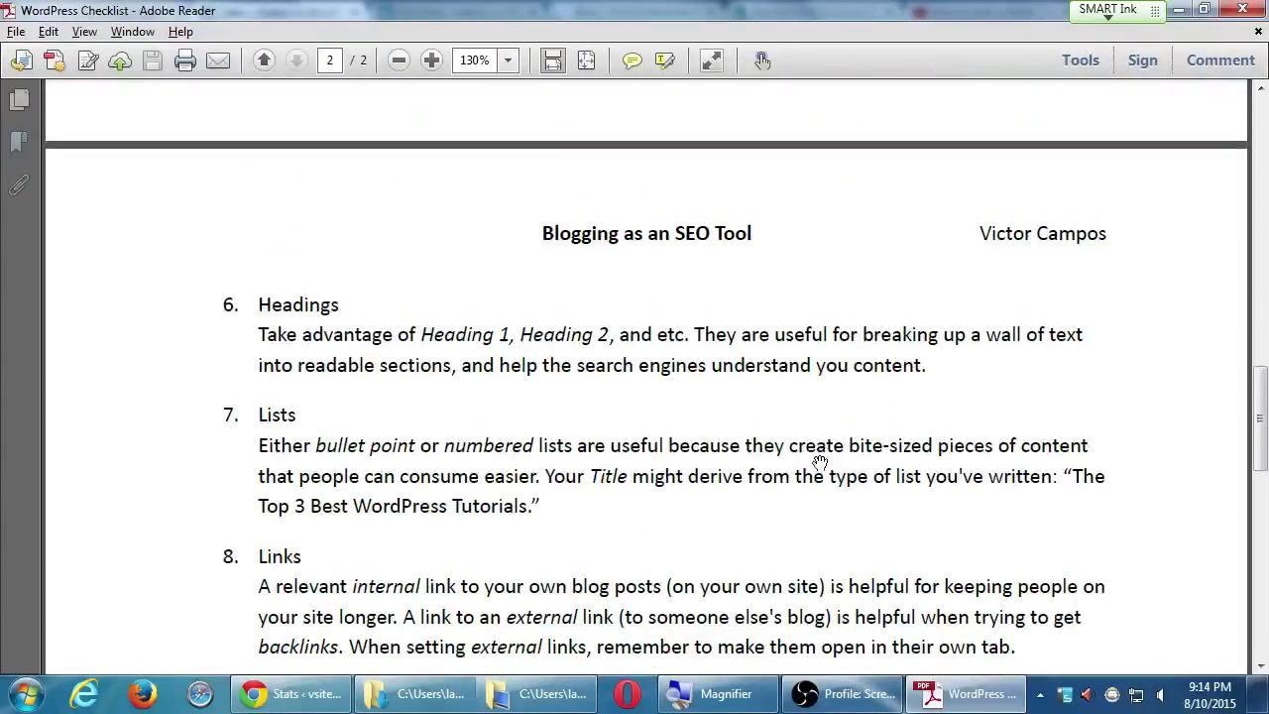
pyautogui.scroll(2, 818, 472)
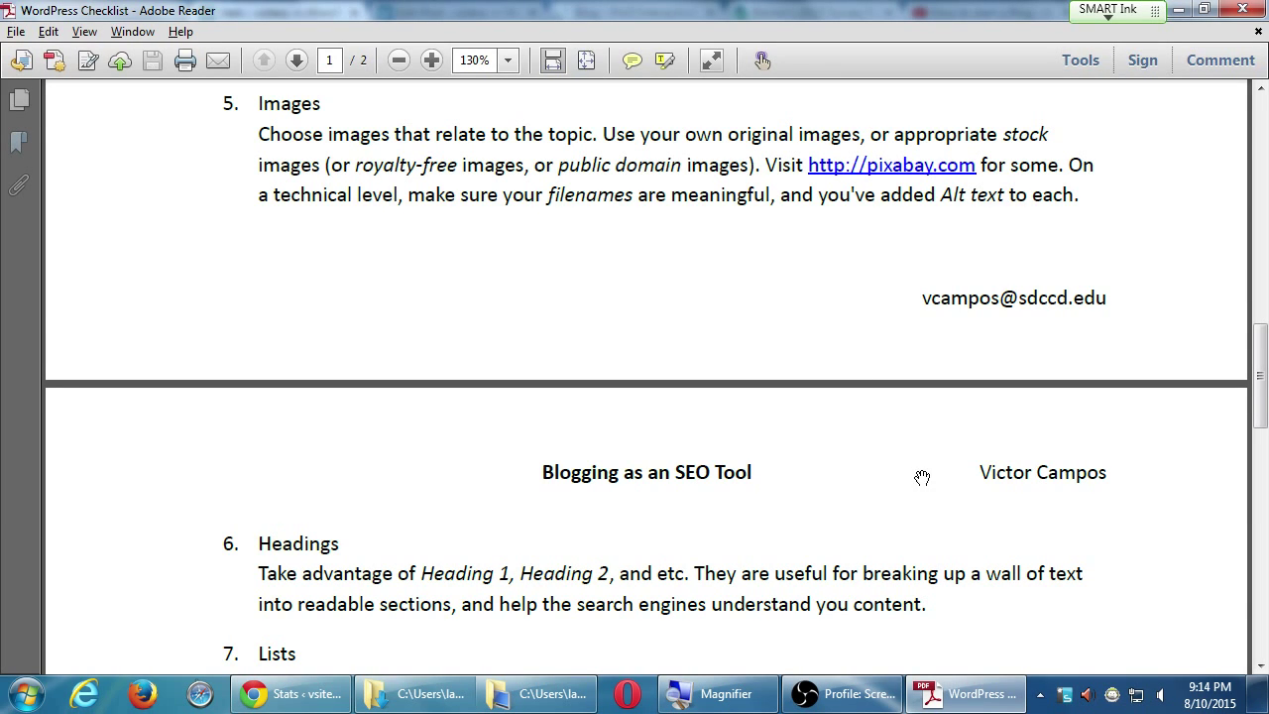
pyautogui.moveTo(926, 516); pyautogui.dragTo(936, 275)
pyautogui.scroll(-10, 933, 422)
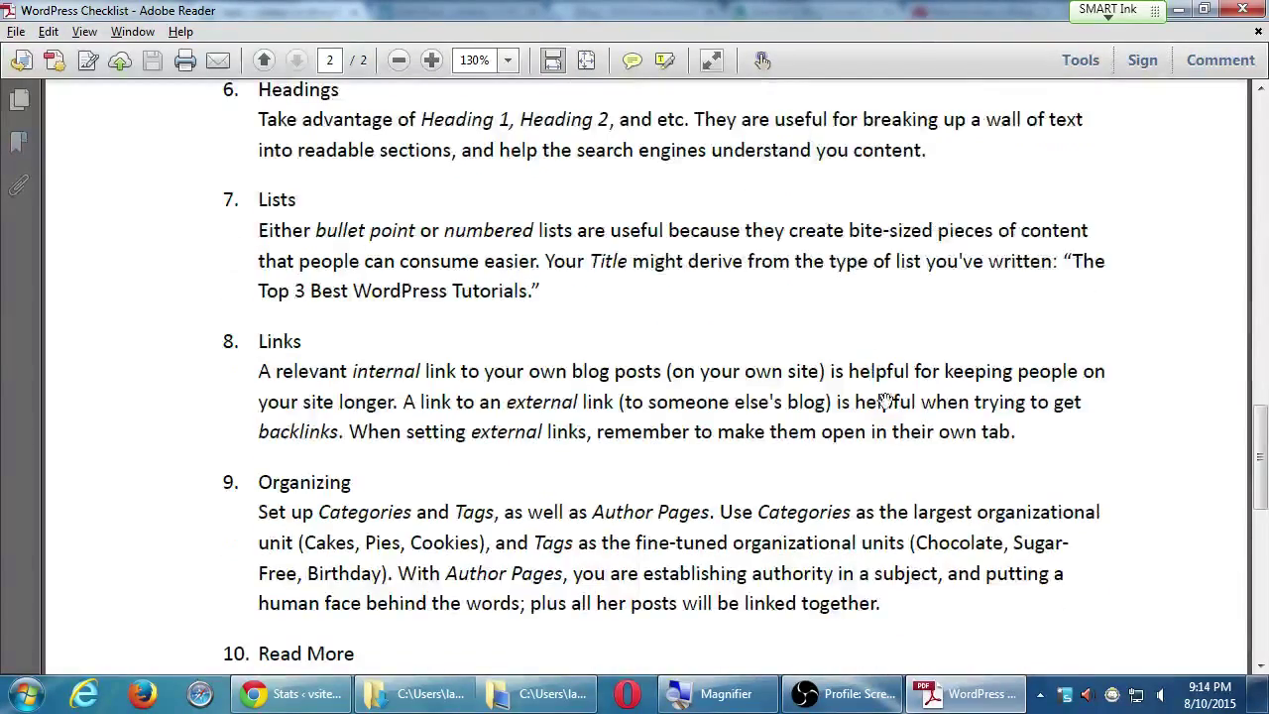
pyautogui.scroll(-10, 922, 283)
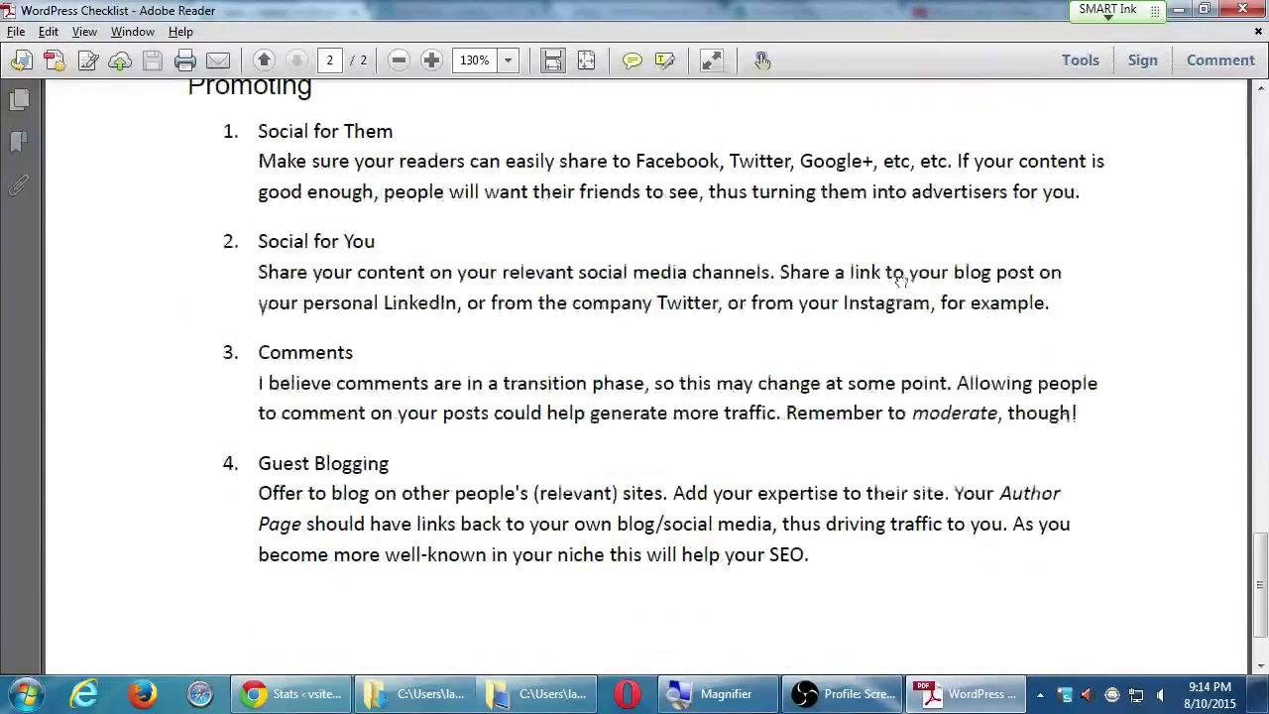
pyautogui.scroll(20, 914, 229)
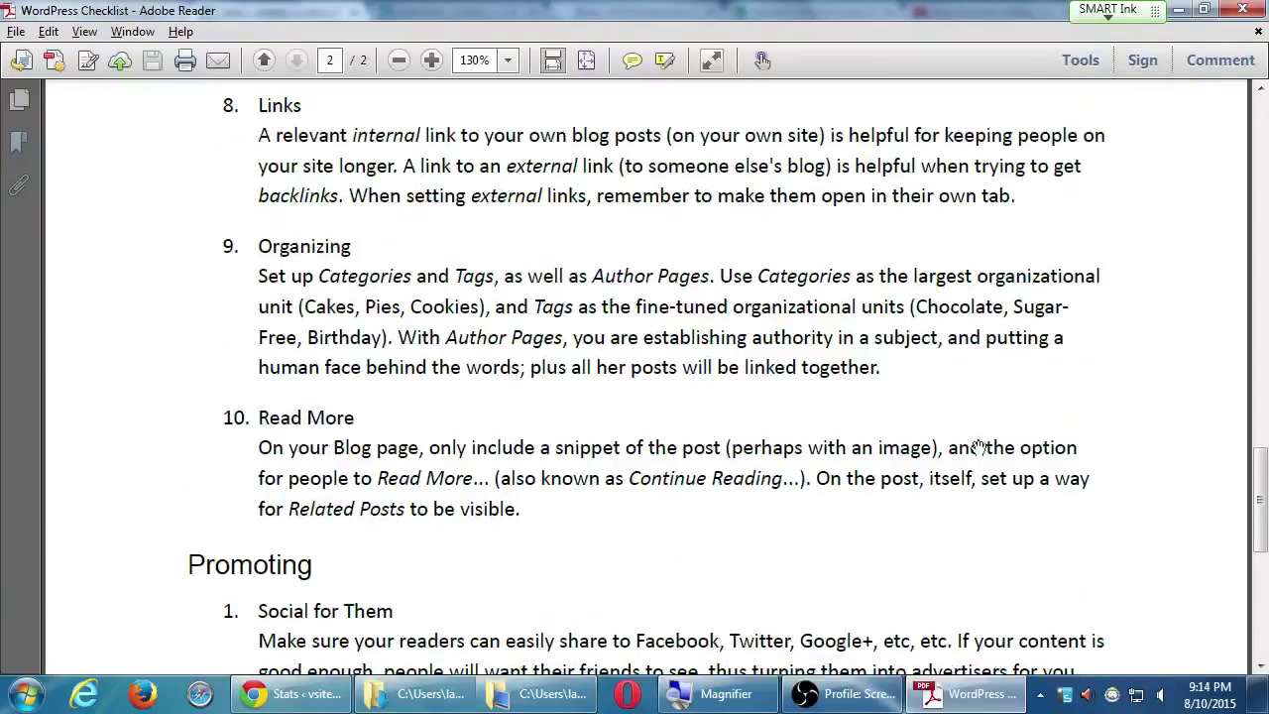
pyautogui.scroll(15, 963, 476)
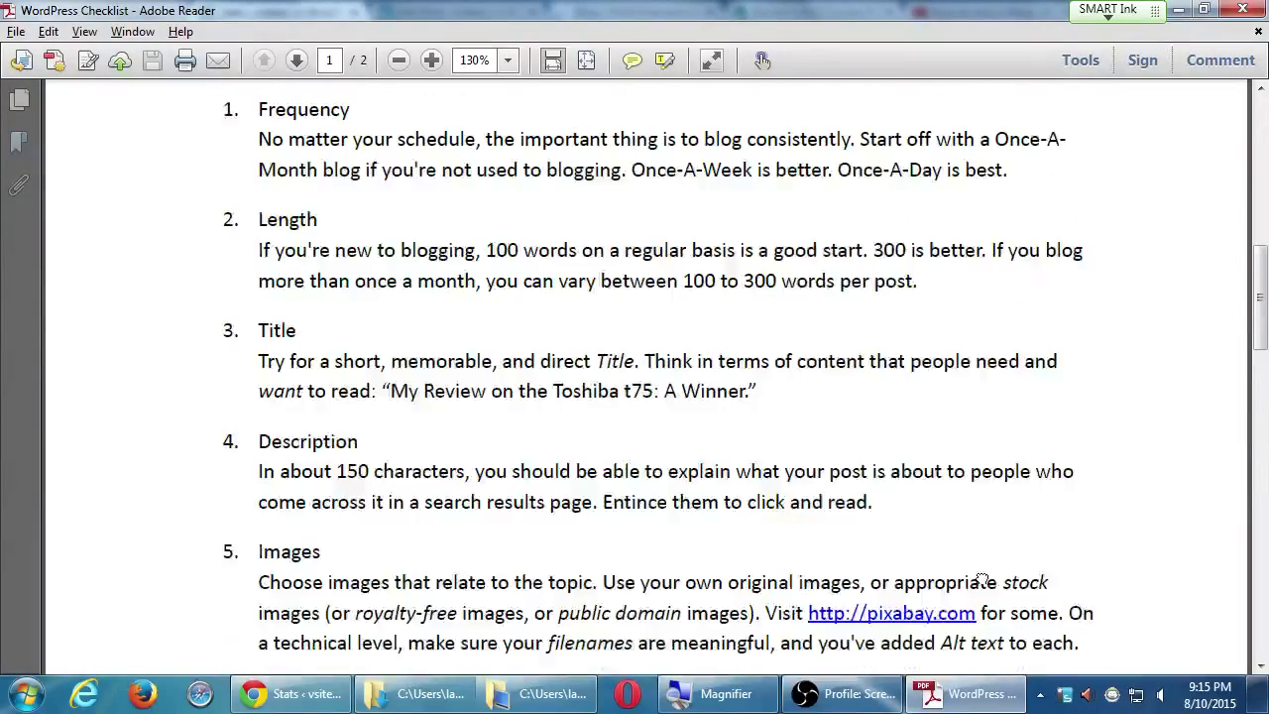
pyautogui.scroll(10, 908, 191)
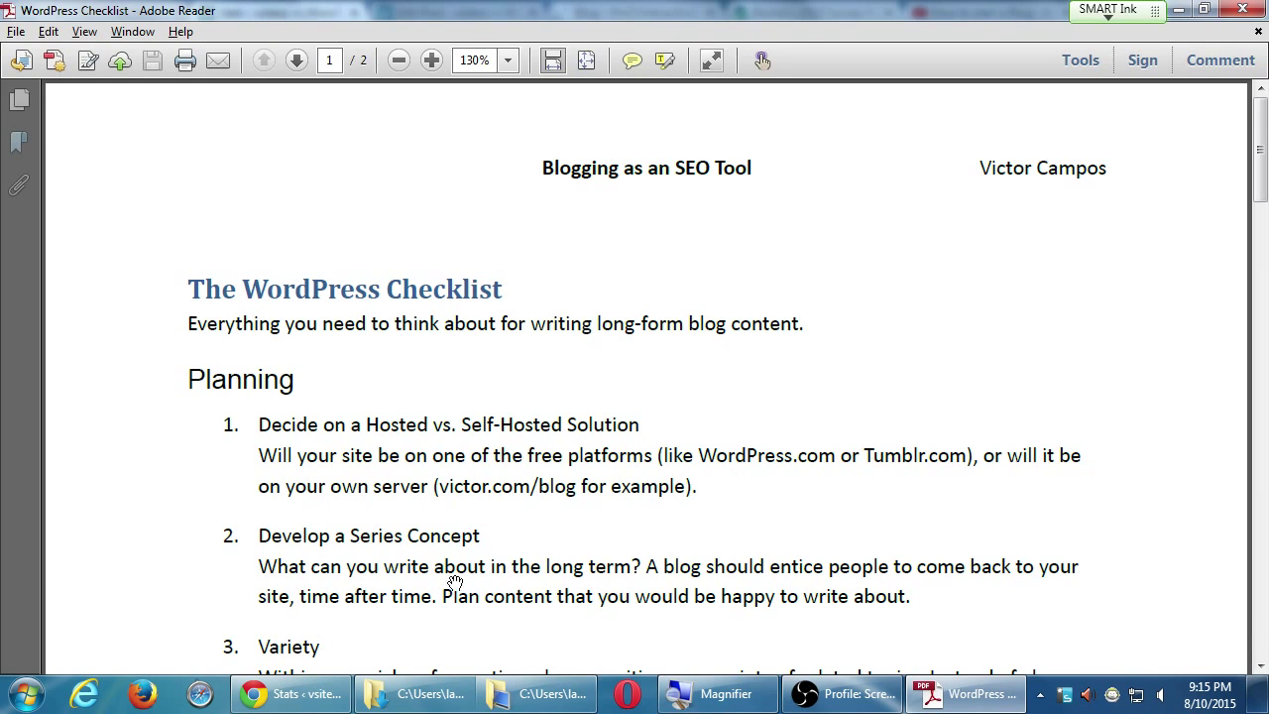
# - Switch back to Chrome and show the beginning of the vsitess stats page
pyautogui.click(293, 694)
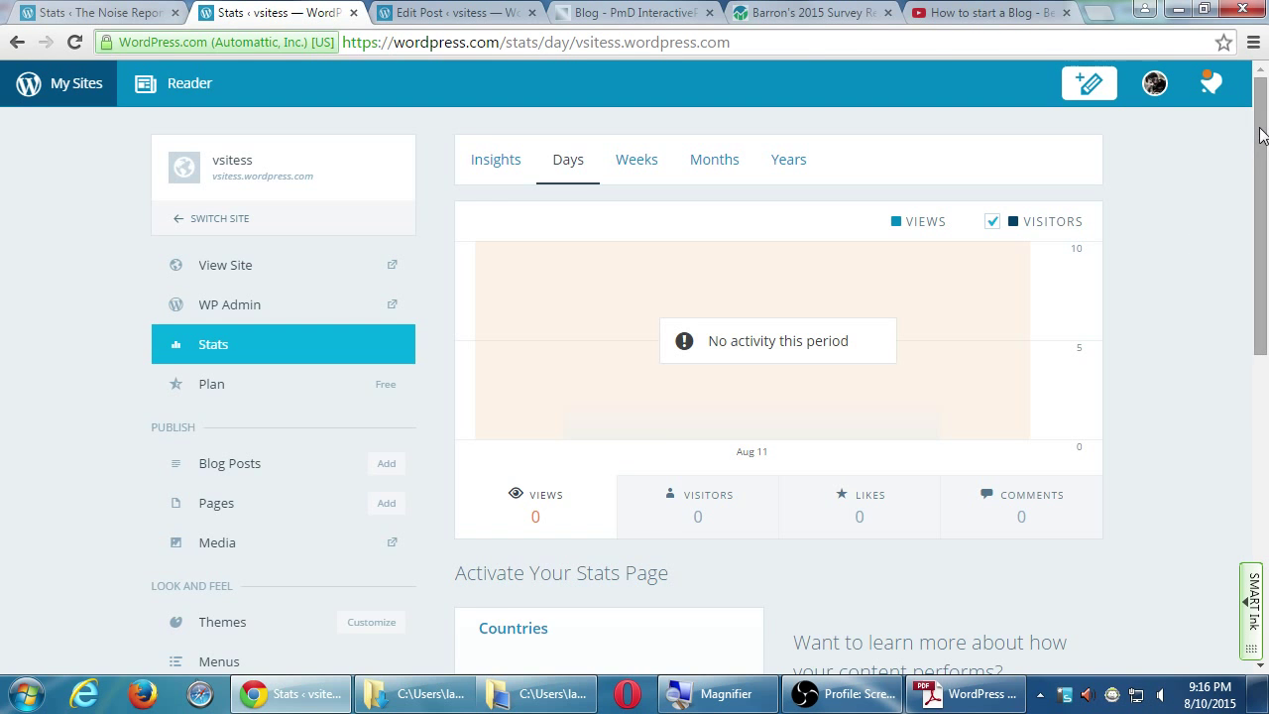
pyautogui.moveTo(1261, 136); pyautogui.dragTo(1249, 91)
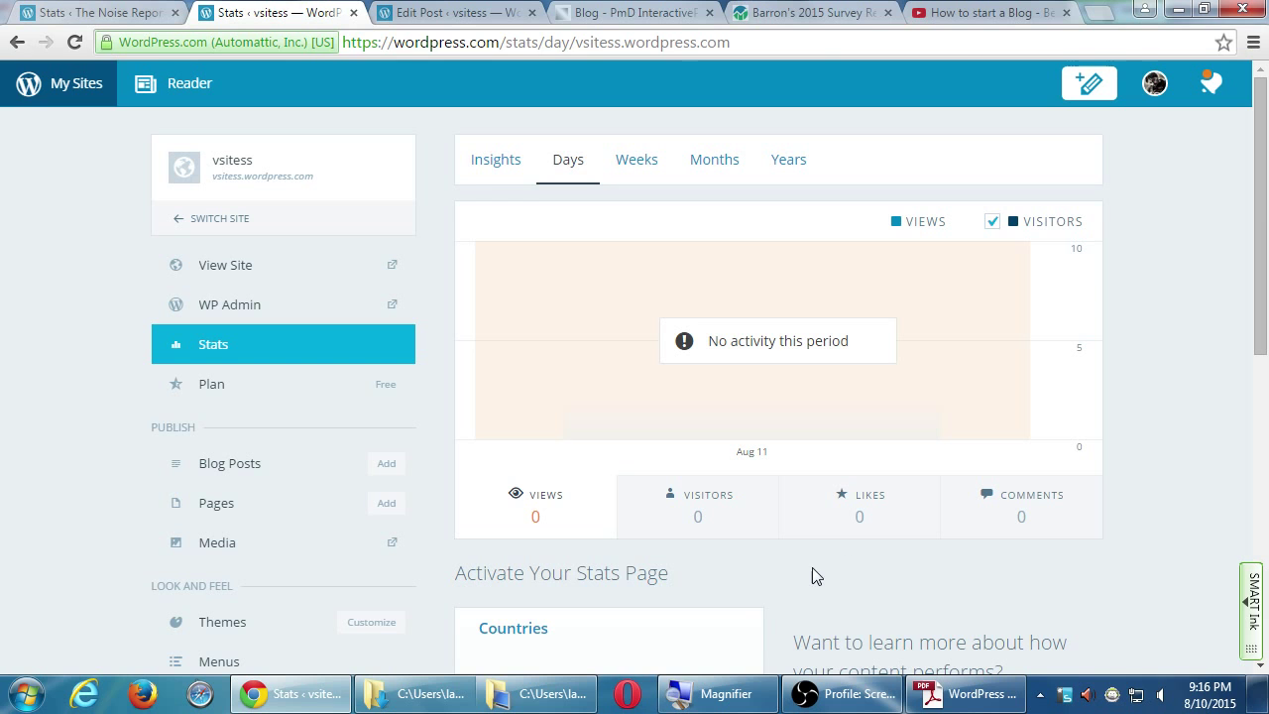
pyautogui.click(803, 692)
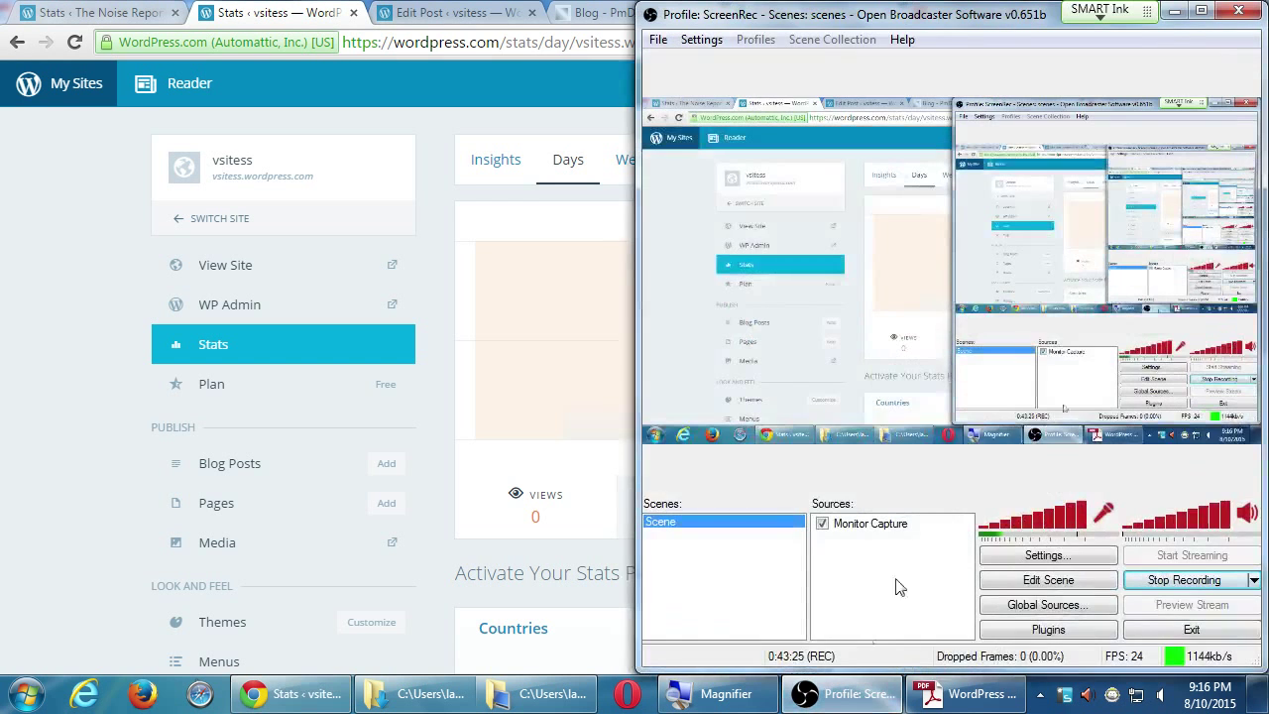